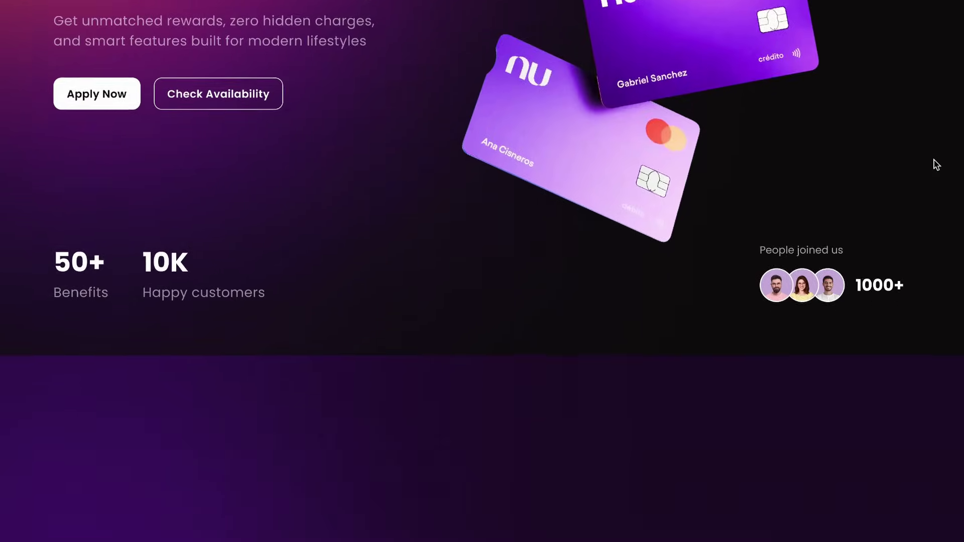
# Look through the finished credit card landing page from the hero section to the How to apply section.
pyautogui.scroll(-5, 936, 165)
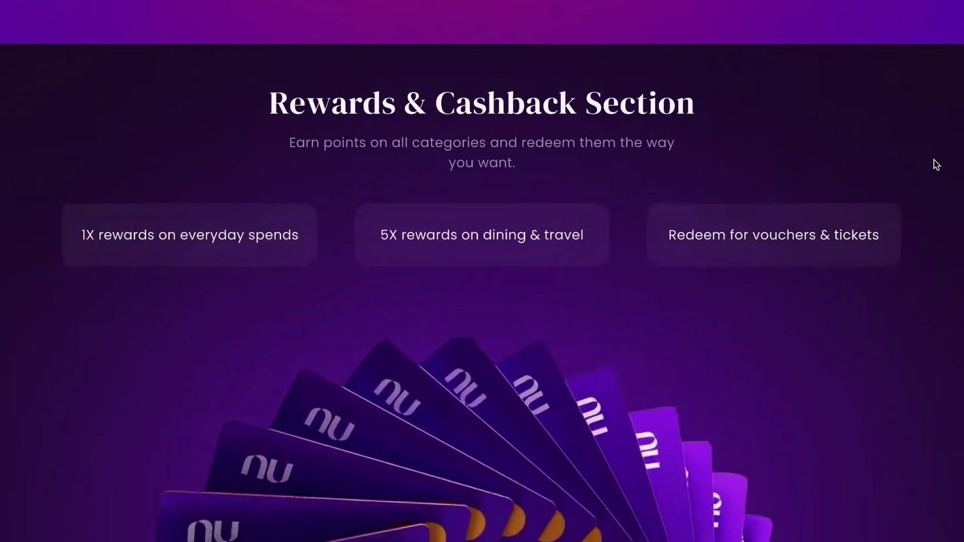
pyautogui.scroll(-5, 936, 165)
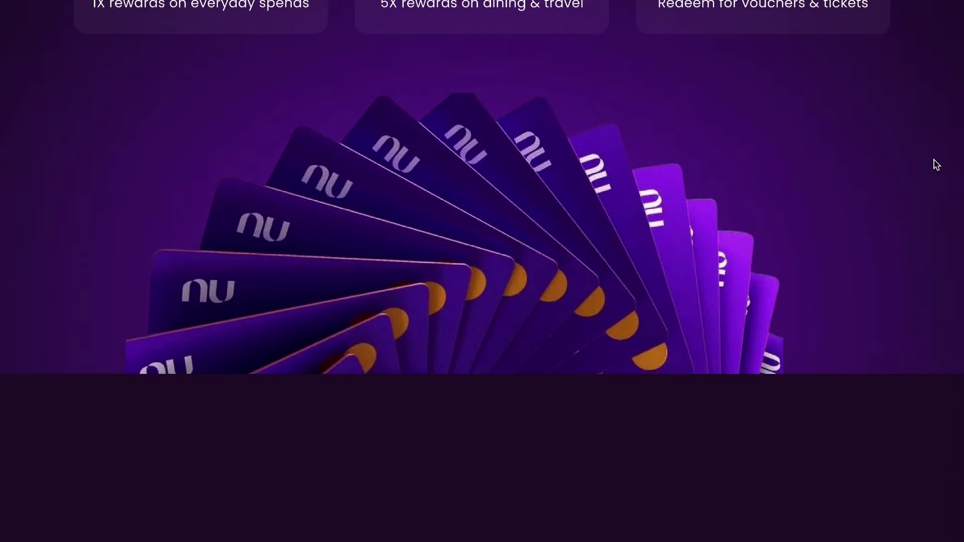
pyautogui.scroll(-8, 936, 164)
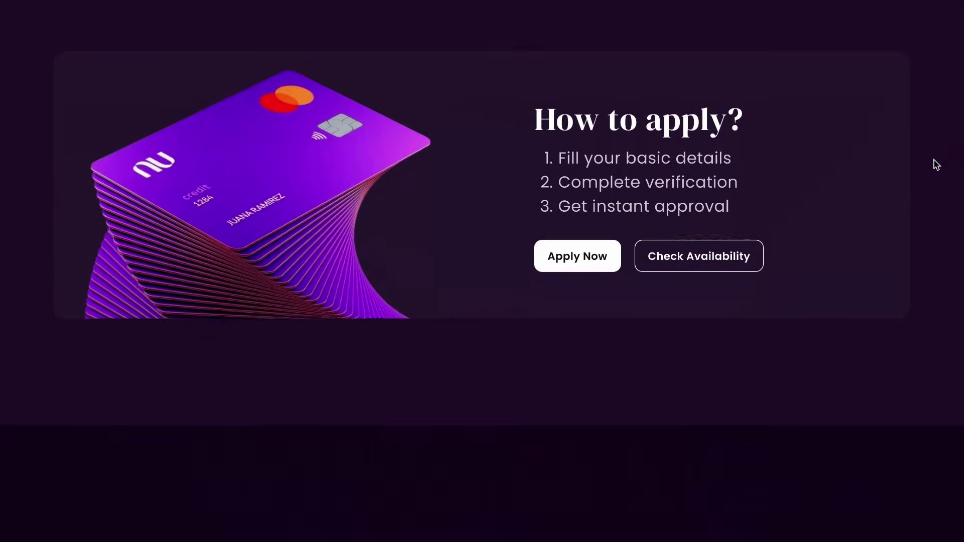
pyautogui.scroll(-5, 936, 165)
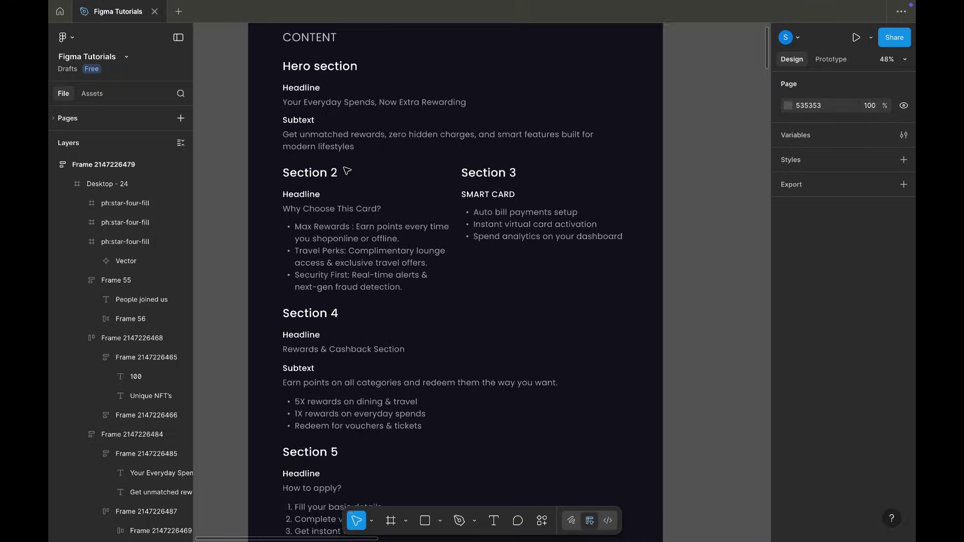
# Review the CONTENT frame with the section texts and the ASSETS frame with the card images.
pyautogui.scroll(-2, 345, 168)
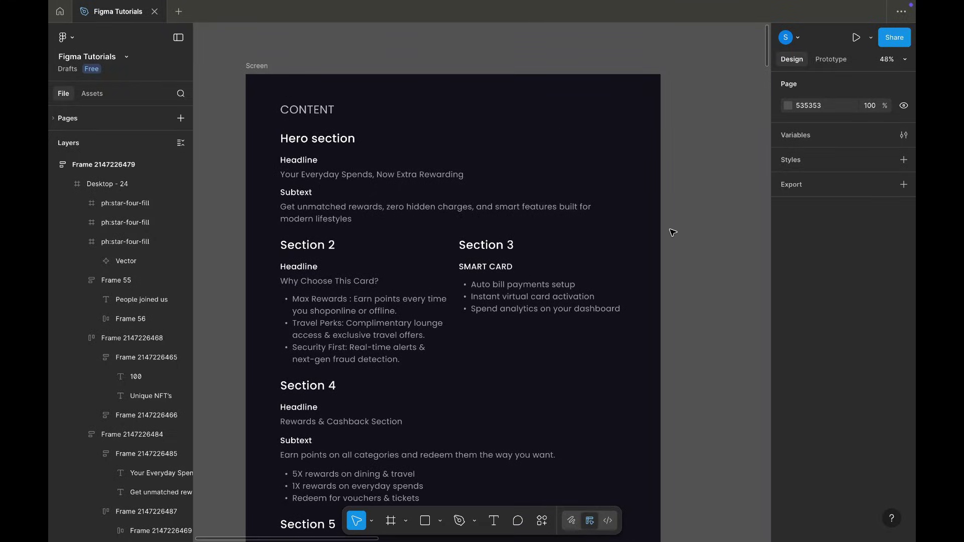
pyautogui.scroll(-3, 673, 232)
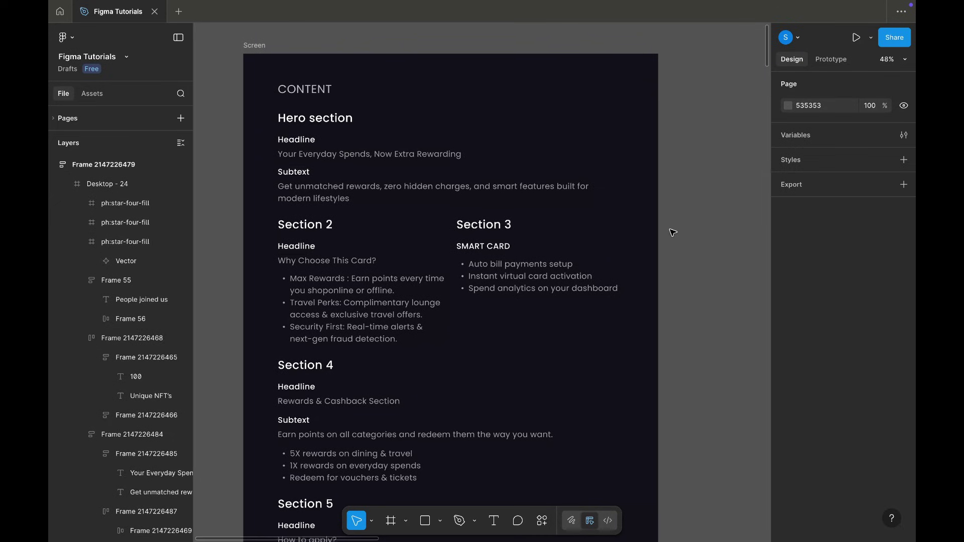
pyautogui.scroll(-5, 672, 233)
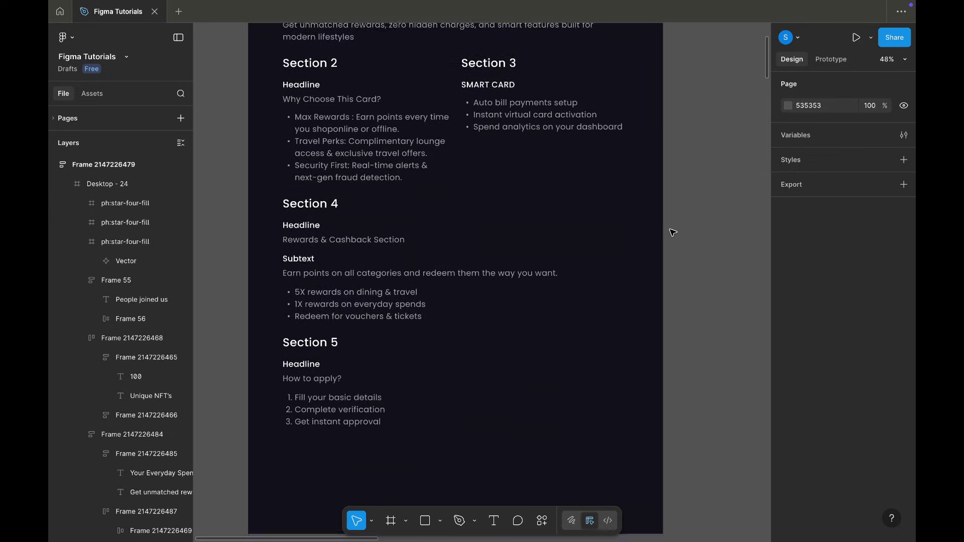
pyautogui.scroll(-1, 672, 233)
pyautogui.scroll(-3, 672, 233)
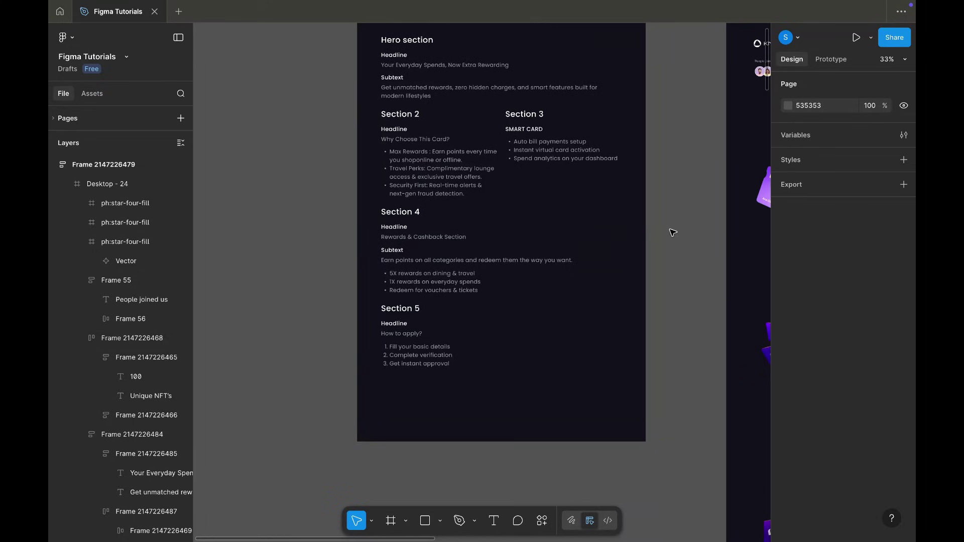
pyautogui.hscroll(10, 672, 232)
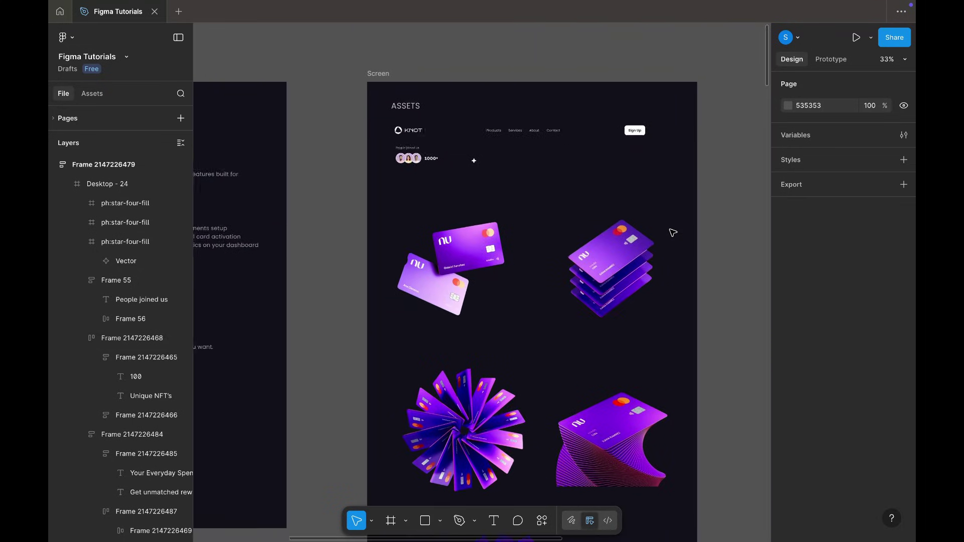
pyautogui.scroll(-5, 672, 233)
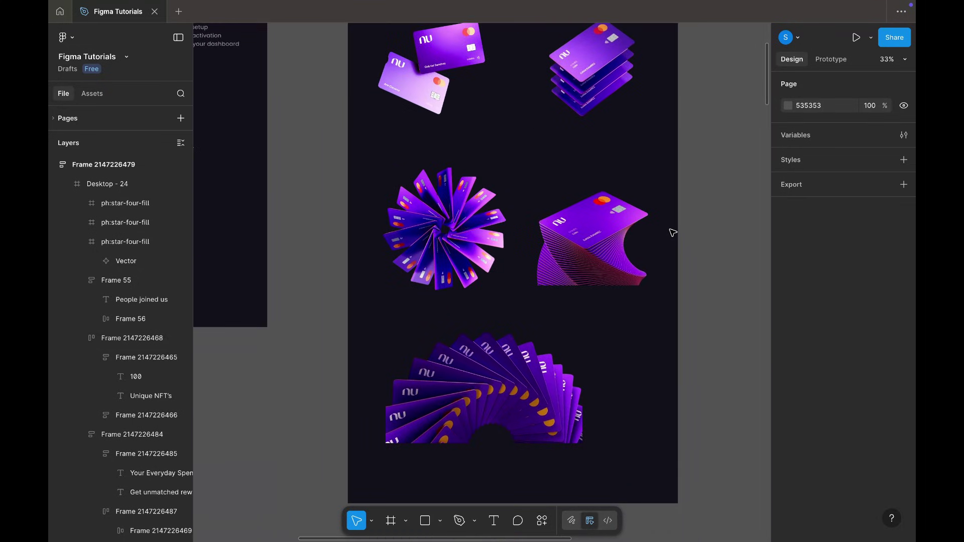
pyautogui.scroll(5, 672, 233)
# Create a Desktop frame on the empty canvas beside the assets and set its height to 840.
pyautogui.scroll(-1, 673, 232)
pyautogui.hscroll(10, 672, 232)
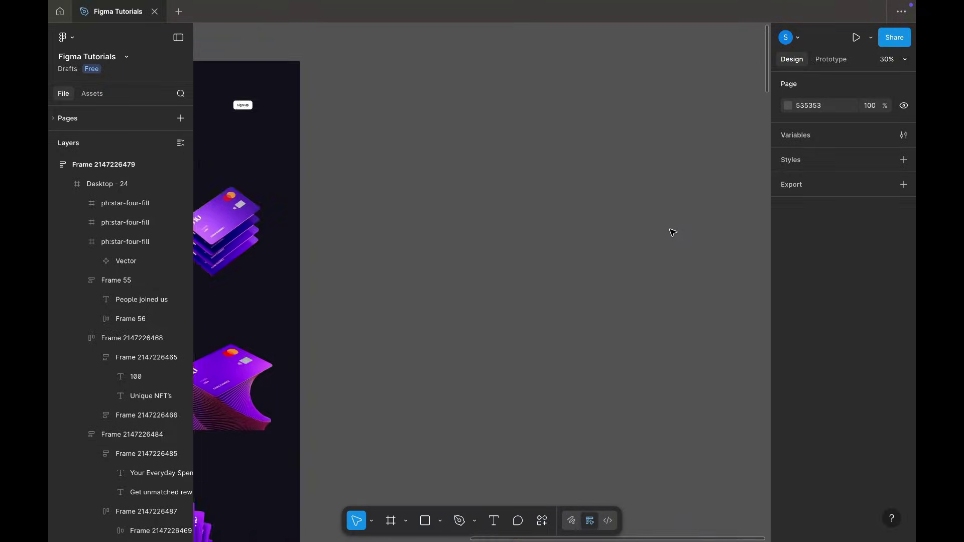
pyautogui.hscroll(4, 673, 233)
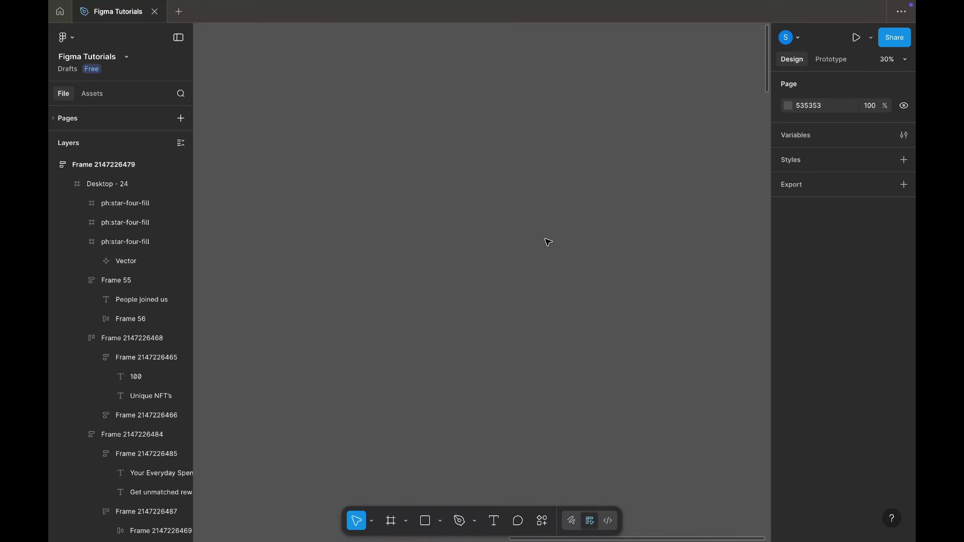
pyautogui.click(391, 522)
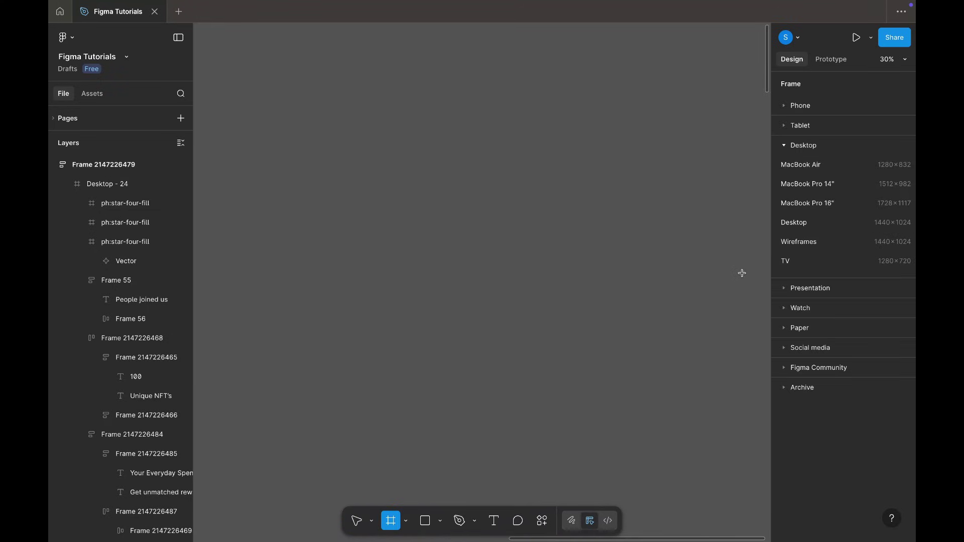
pyautogui.click(805, 226)
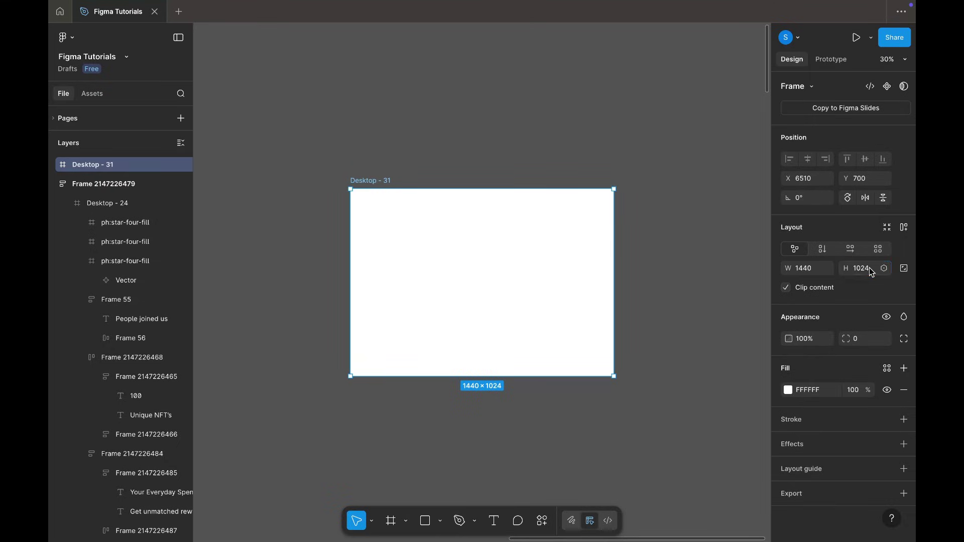
pyautogui.write('840')
pyautogui.press('Return')
# Change the new desktop frame's fill to the near-black colour 0C0B0B.
pyautogui.scroll(3, 470, 387)
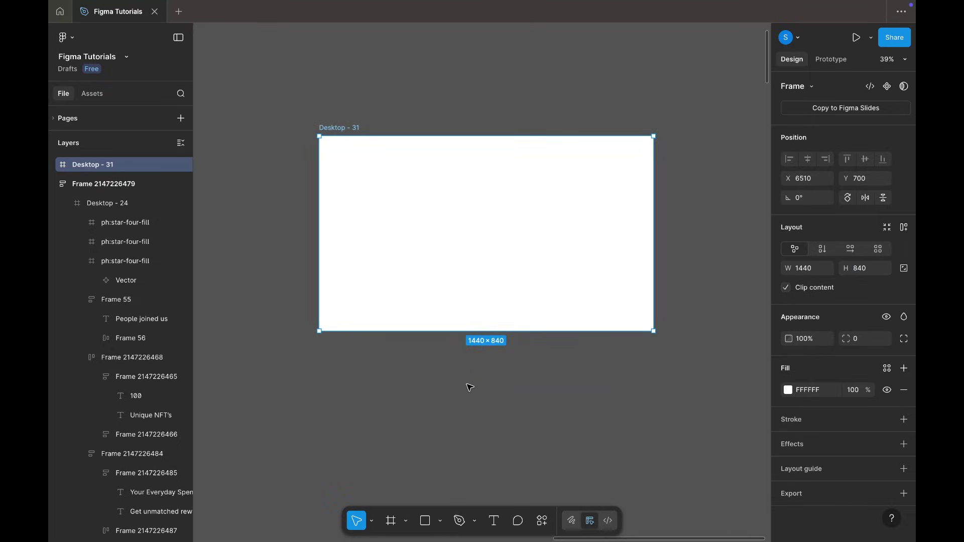
pyautogui.scroll(1, 470, 387)
pyautogui.scroll(3, 547, 370)
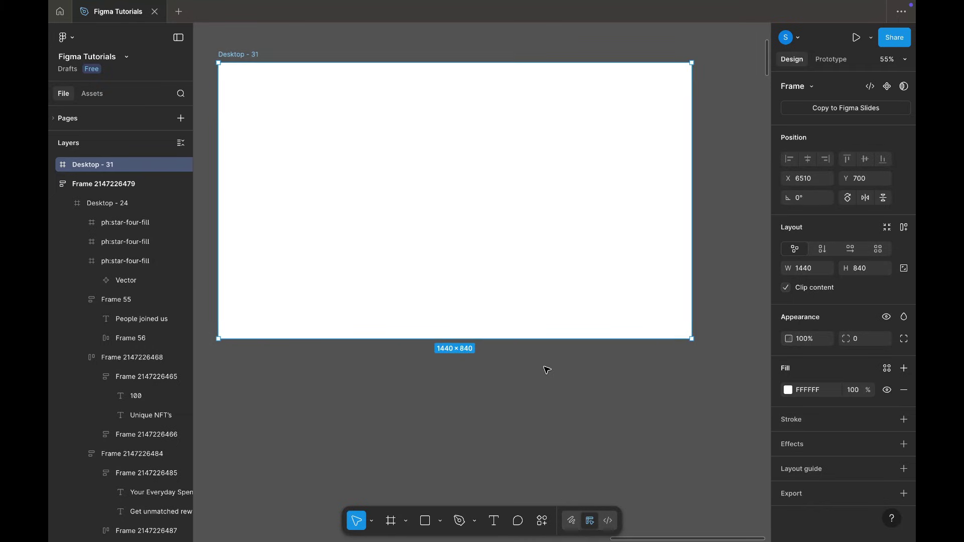
pyautogui.click(788, 390)
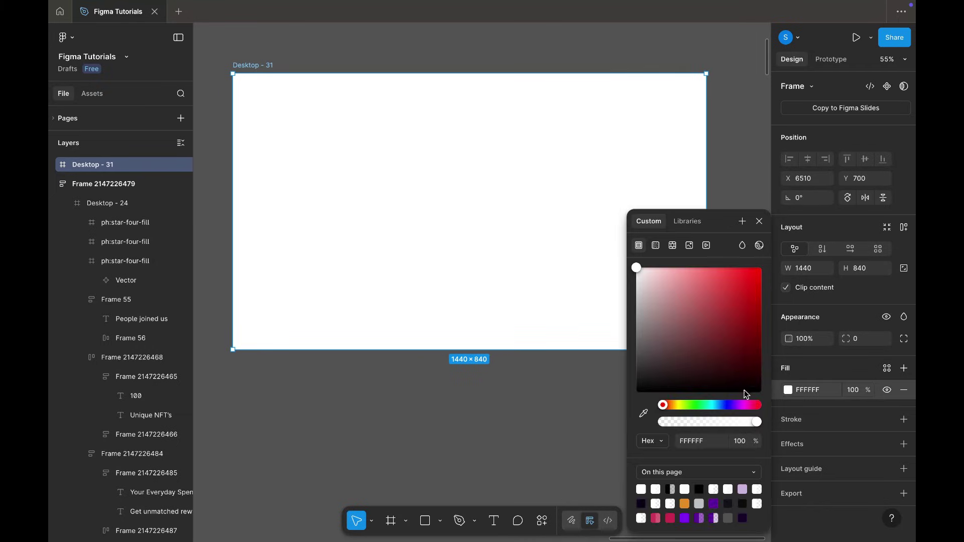
pyautogui.moveTo(643, 377); pyautogui.dragTo(635, 398)
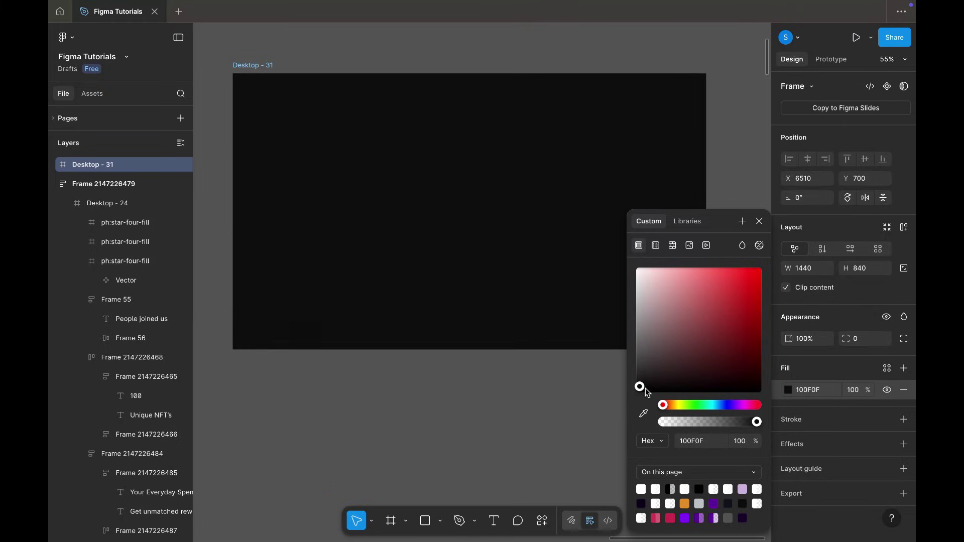
pyautogui.click(501, 397)
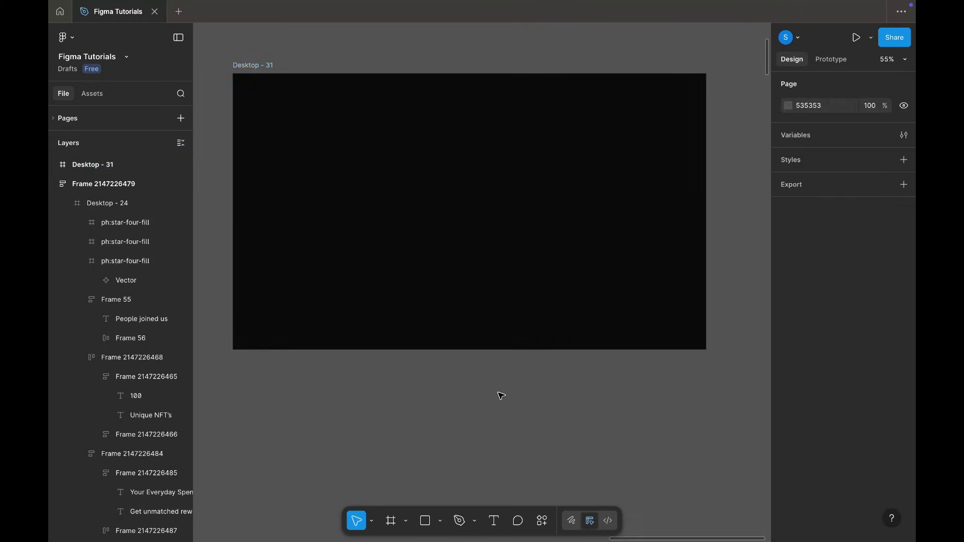
# Add a column layout guide to the desktop frame and hide the layout guides.
pyautogui.click(305, 80)
pyautogui.click(903, 468)
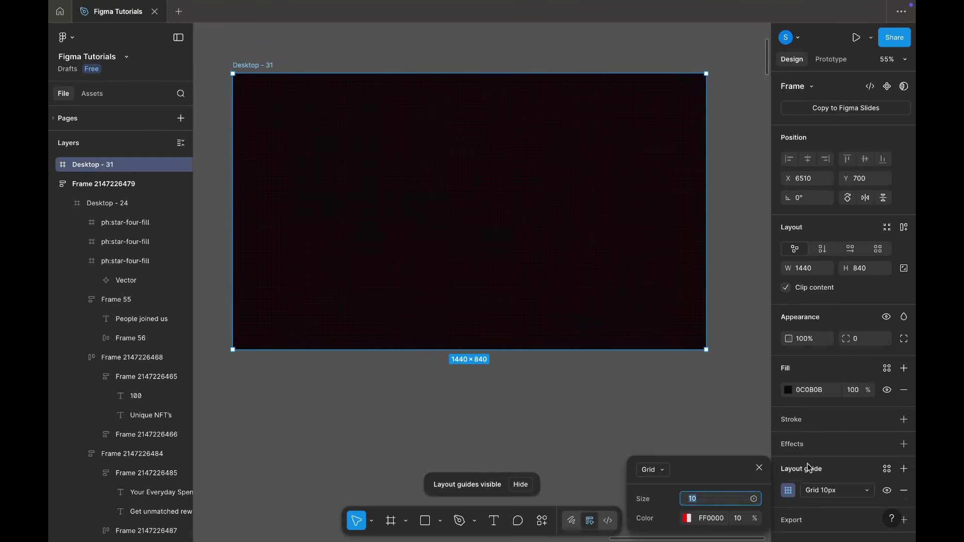
pyautogui.click(653, 470)
pyautogui.click(665, 503)
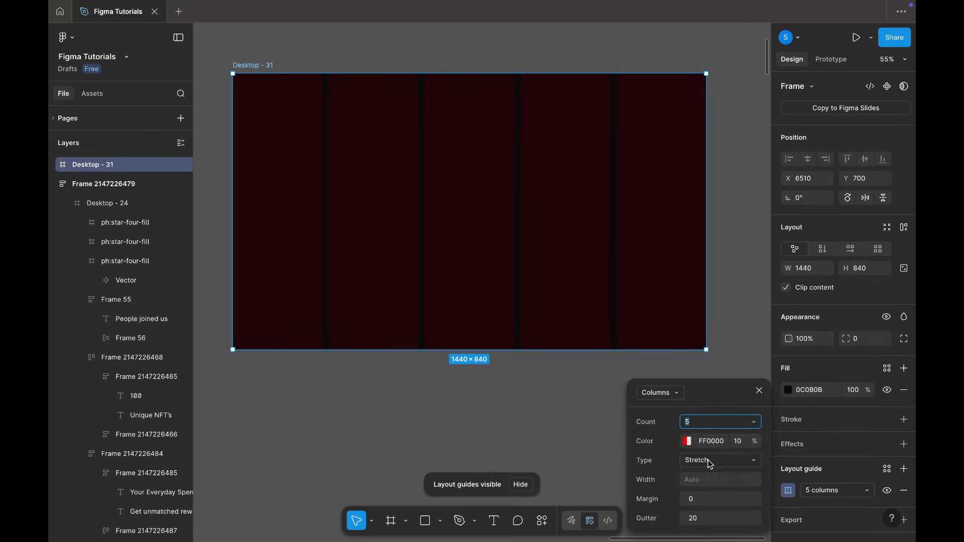
pyautogui.click(547, 423)
pyautogui.hotkey('shift', 'g')
# Copy the KNOT navigation bar from the ASSETS frame into the Desktop - 31 frame with layout guides shown.
pyautogui.scroll(-3, 546, 421)
pyautogui.hscroll(-8, 547, 421)
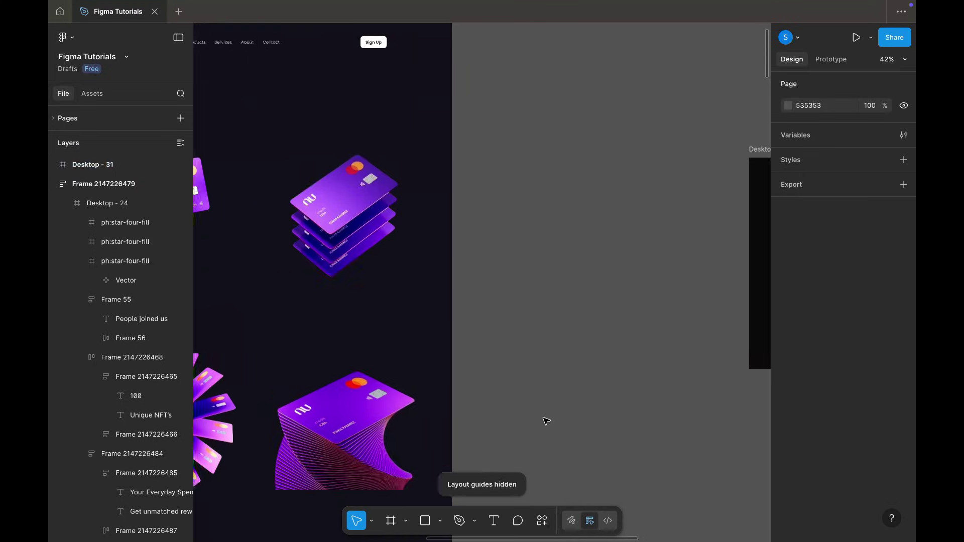
pyautogui.hscroll(-6, 546, 421)
pyautogui.scroll(3, 546, 421)
pyautogui.click(520, 185)
pyautogui.hscroll(10, 612, 226)
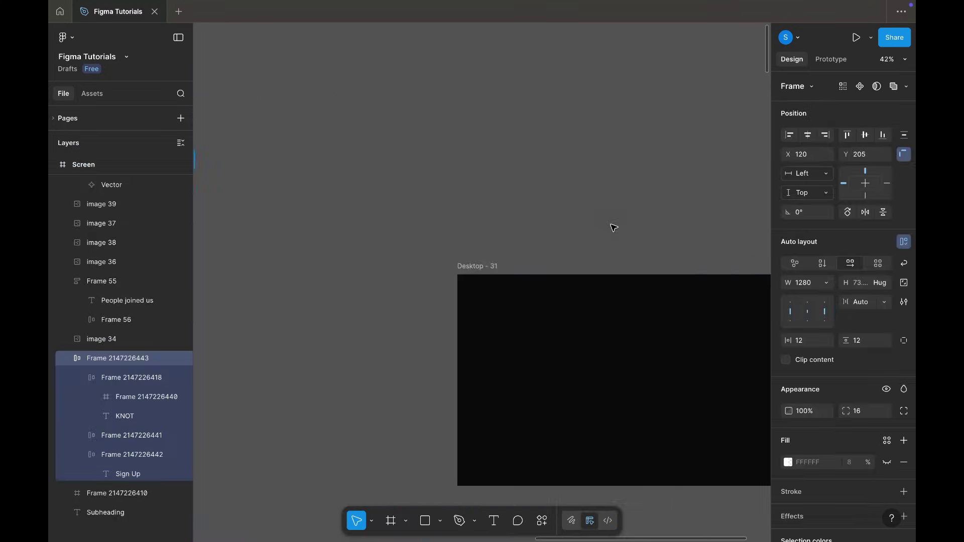
pyautogui.hscroll(2, 613, 228)
pyautogui.scroll(-2, 613, 228)
pyautogui.click(597, 229)
pyautogui.scroll(3, 597, 228)
pyautogui.hotkey('ctrl', 'v')
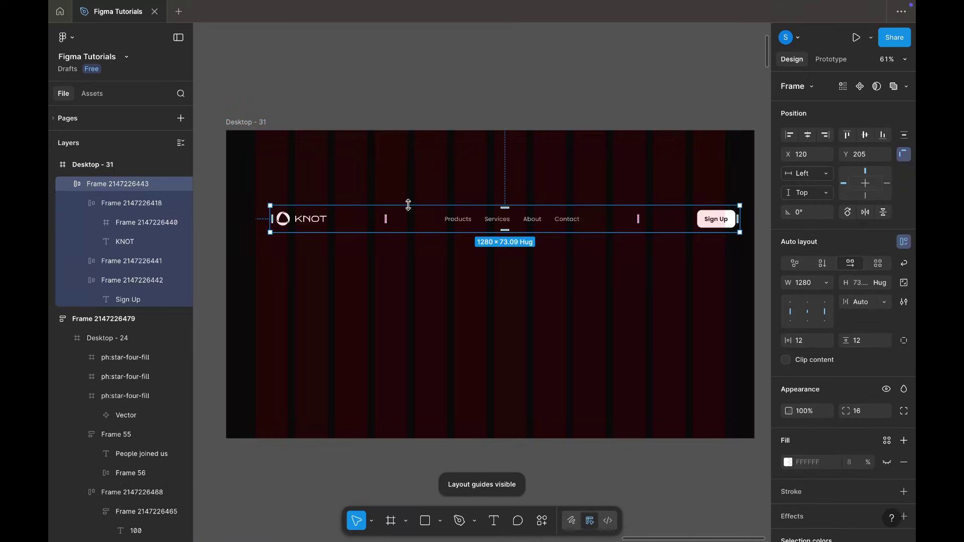
# Move the navigation bar to the top of the frame, aligned with the column margins, and hide the layout guides.
pyautogui.moveTo(486, 209); pyautogui.dragTo(477, 173)
pyautogui.scroll(3, 472, 138)
pyautogui.press('alt')
pyautogui.press('Down')
pyautogui.press('Down')
pyautogui.moveTo(477, 137); pyautogui.dragTo(477, 137)
pyautogui.scroll(-3, 467, 136)
pyautogui.click(497, 107)
pyautogui.hotkey('ctrl', 'g')
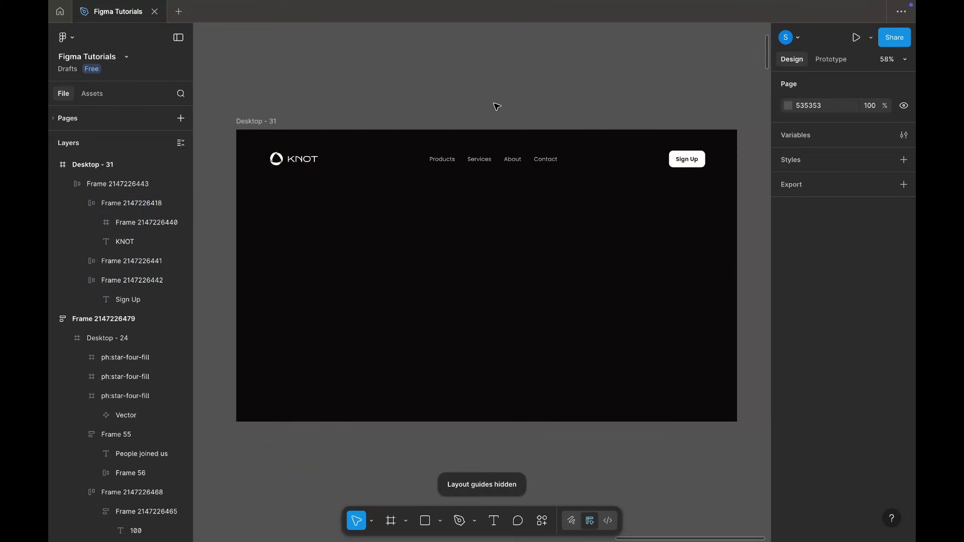
# Duplicate the Products navigation text and place the copy below the KNOT logo at X 95, Y 210.
pyautogui.scroll(3, 306, 169)
pyautogui.keyDown('ctrl'); pyautogui.click(502, 156); pyautogui.keyUp('ctrl')
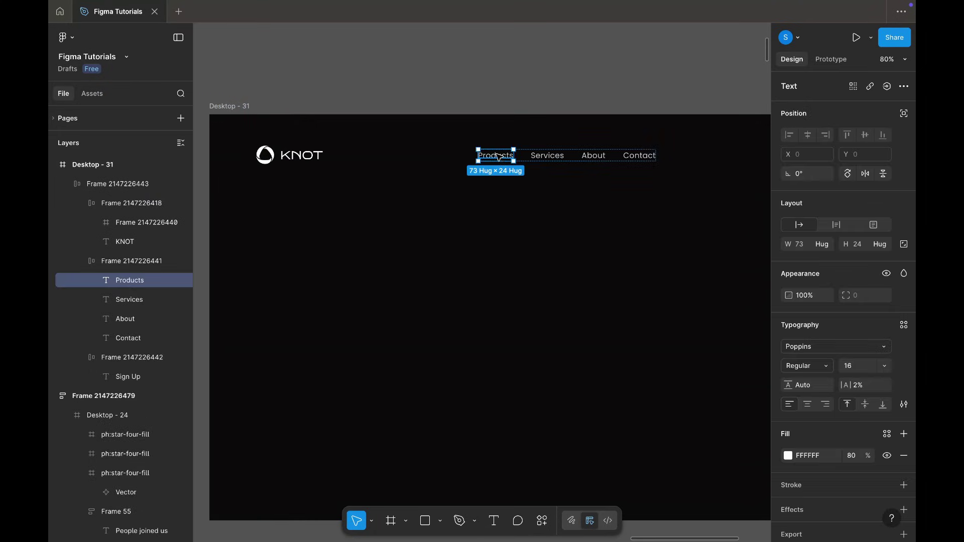
pyautogui.moveTo(503, 156); pyautogui.dragTo(344, 244)
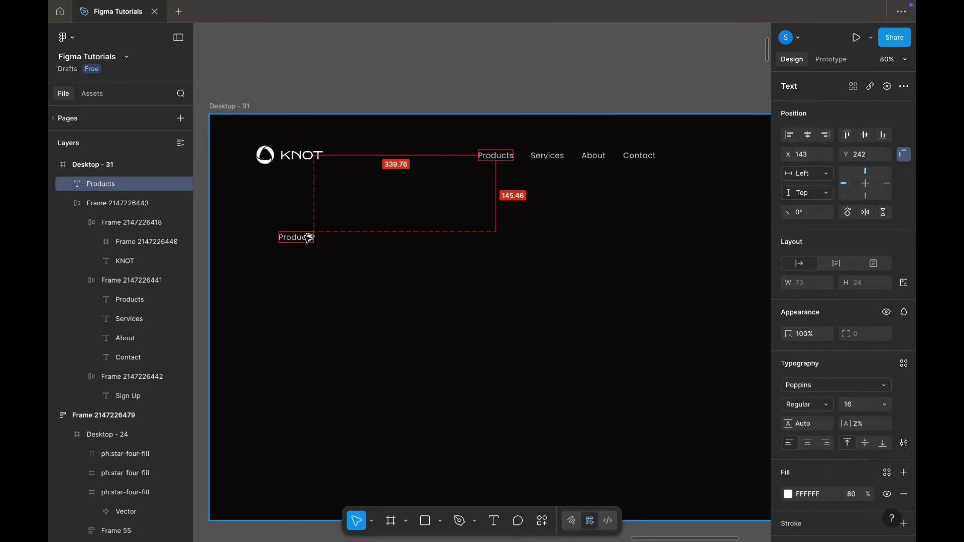
pyautogui.moveTo(283, 223); pyautogui.dragTo(282, 222)
pyautogui.hscroll(-2, 279, 220)
pyautogui.scroll(-1, 279, 221)
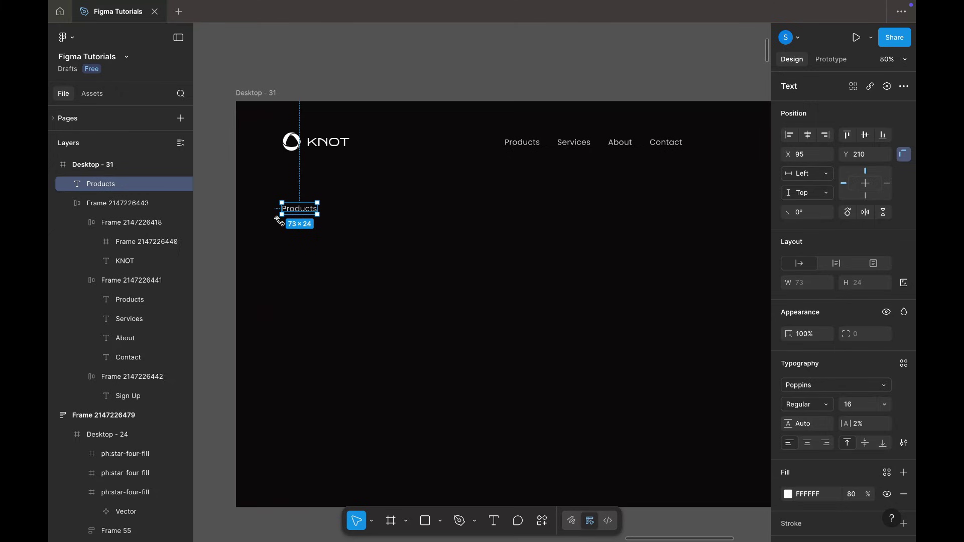
# Change the font of the duplicated Products text to DM Serif Display.
pyautogui.click(804, 388)
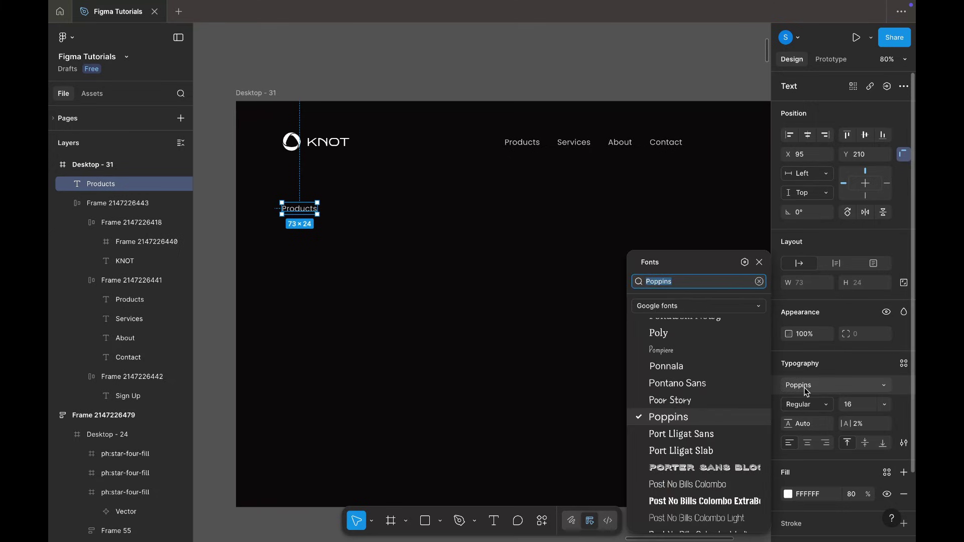
pyautogui.write('DM')
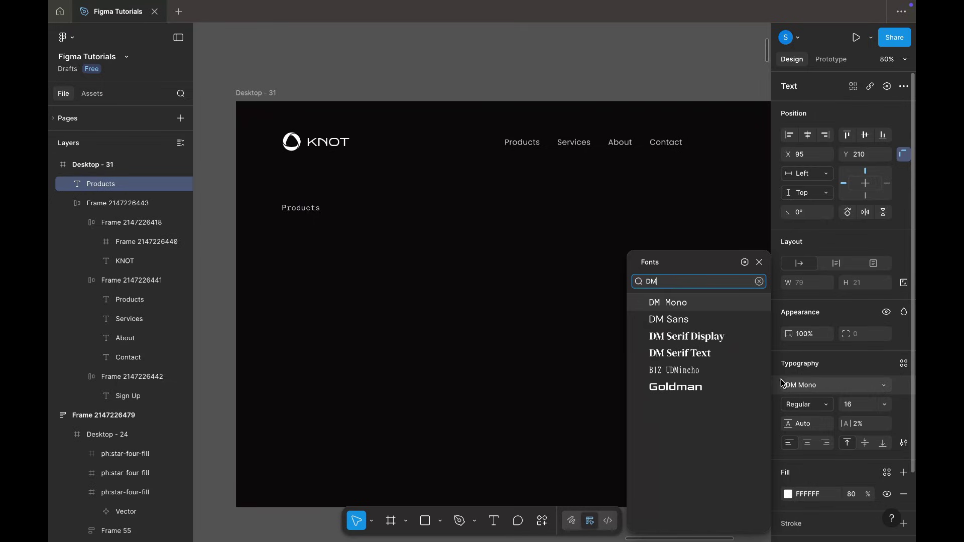
pyautogui.click(725, 335)
pyautogui.hscroll(-2, 384, 256)
pyautogui.scroll(1, 384, 257)
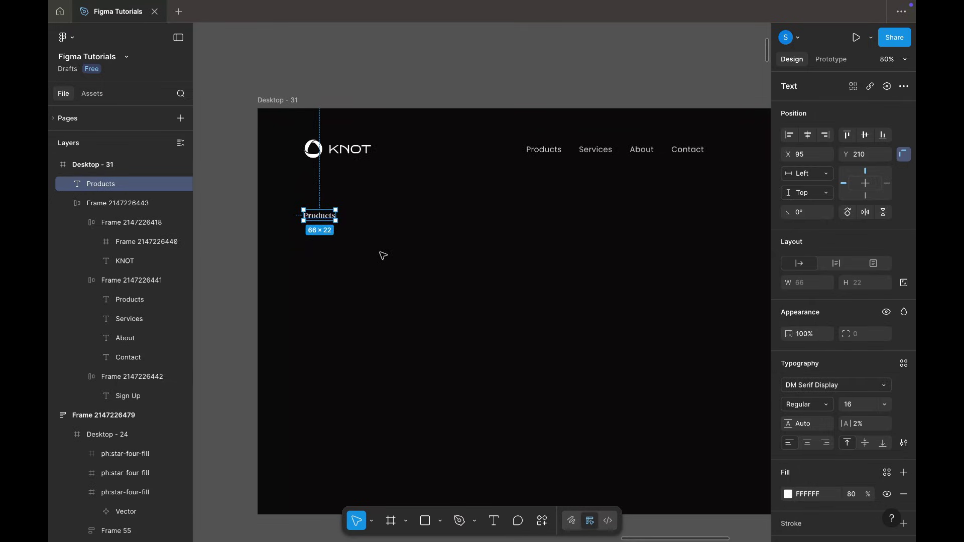
pyautogui.click(383, 256)
# Replace the duplicated Products text with the hero headline "Your Everyday Spends, Now Extra Rewarding" copied from the CONTENT frame.
pyautogui.scroll(-2, 383, 255)
pyautogui.hscroll(20, 383, 256)
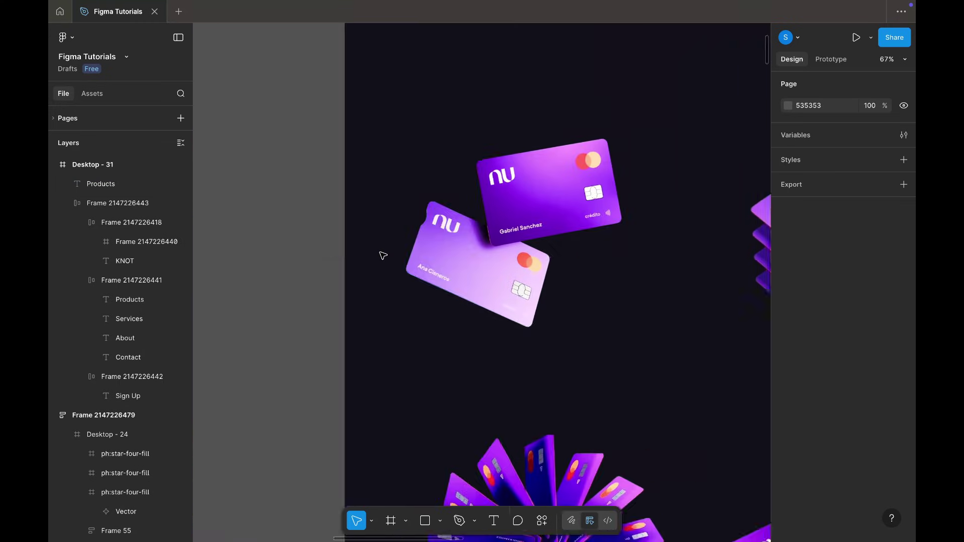
pyautogui.hscroll(-15, 383, 255)
pyautogui.click(323, 125)
pyautogui.scroll(-5, 323, 127)
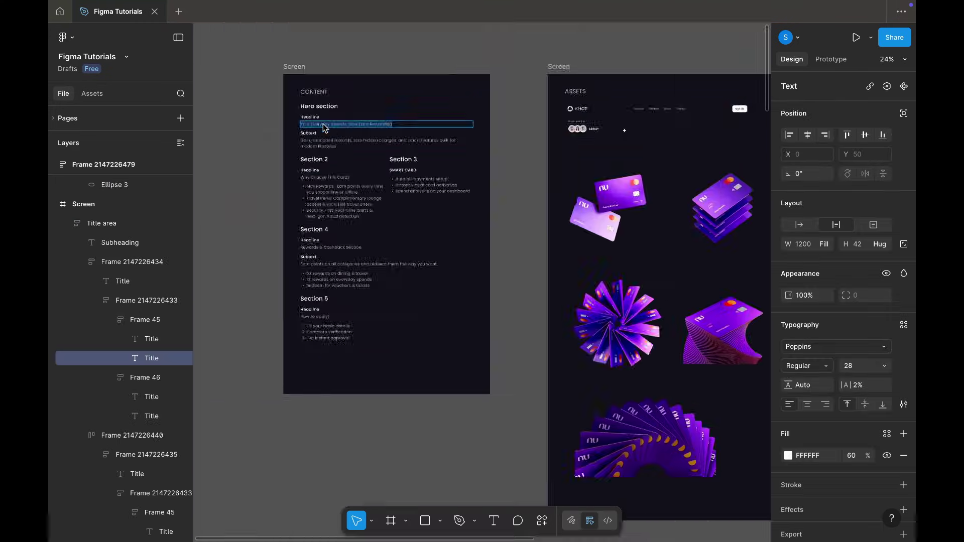
pyautogui.hscroll(12, 323, 126)
pyautogui.scroll(4, 348, 215)
pyautogui.doubleClick(407, 215)
pyautogui.scroll(4, 406, 217)
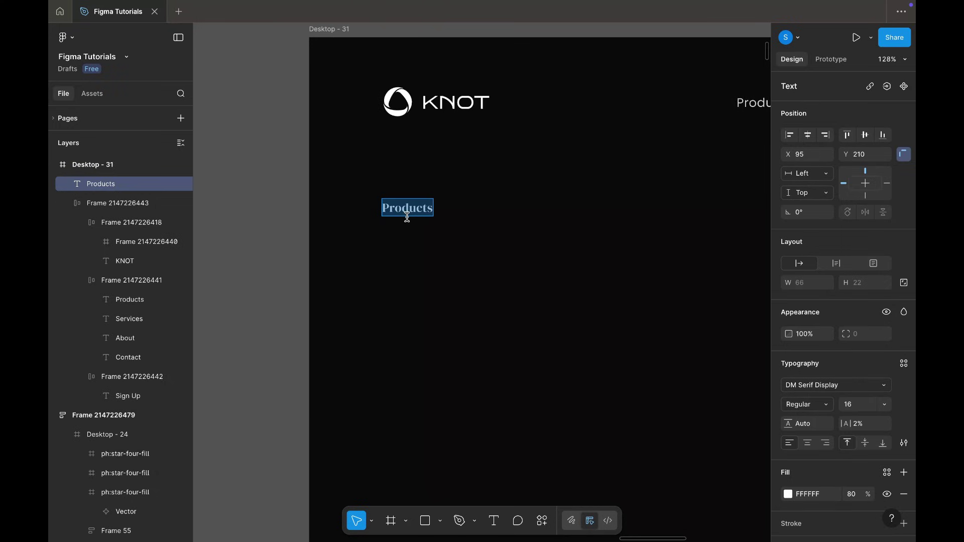
# Set the hero headline's font size to 48.
pyautogui.scroll(-3, 428, 254)
pyautogui.write('48')
pyautogui.press('Return')
pyautogui.hscroll(5, 608, 397)
pyautogui.scroll(-2, 609, 397)
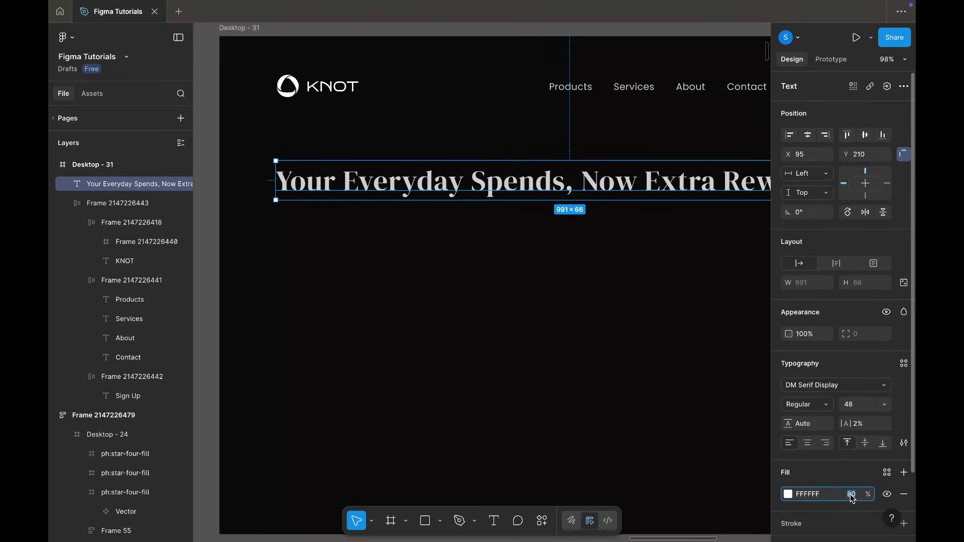
# Set the headline's fill opacity to 100% and wrap it onto two lines about 522 wide, aligned to the layout guides at X 80.
pyautogui.hotkey('ctrl', 'shift', '4')
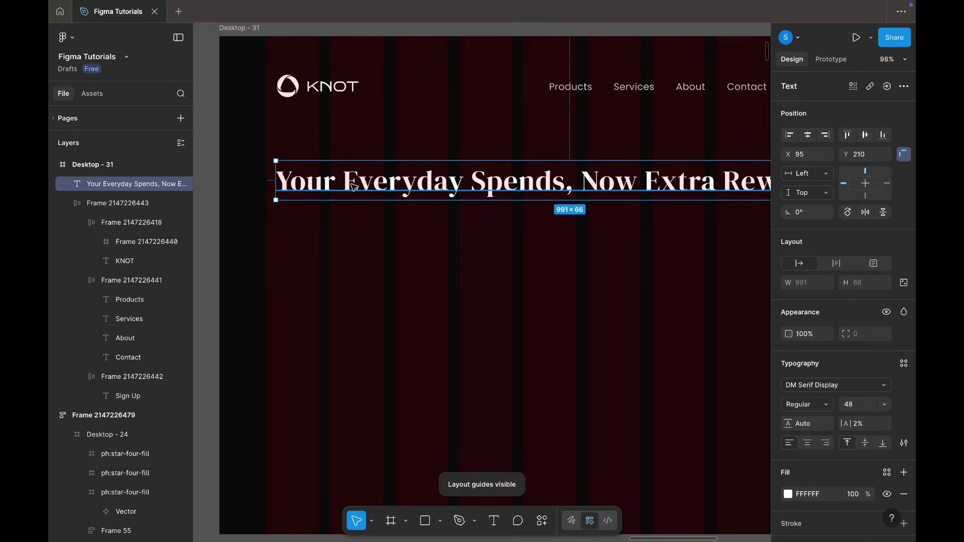
pyautogui.scroll(-3, 416, 179)
pyautogui.moveTo(652, 182); pyautogui.dragTo(477, 194)
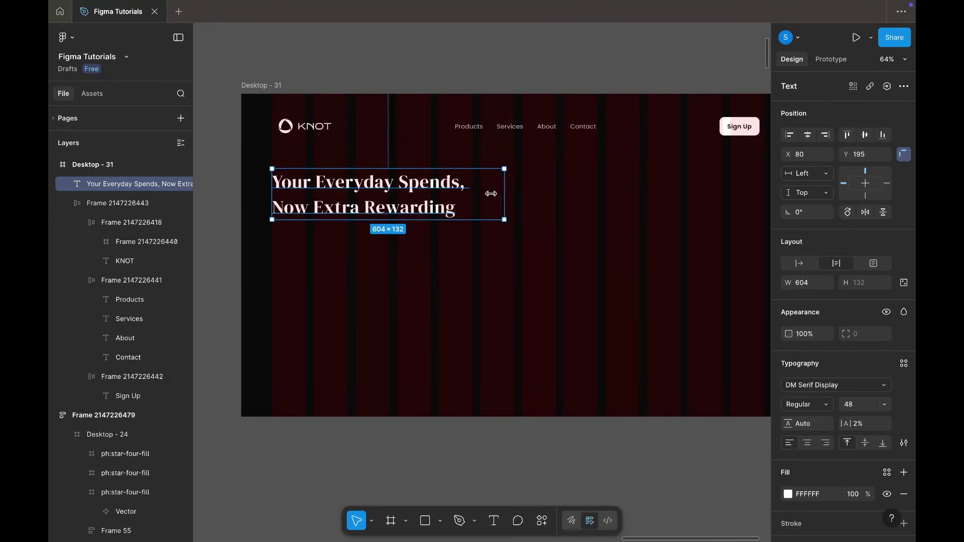
# Set the vertical spacing between the navigation bar and the hero headline to 60.
pyautogui.keyDown('shift'); pyautogui.click(517, 126); pyautogui.keyUp('shift')
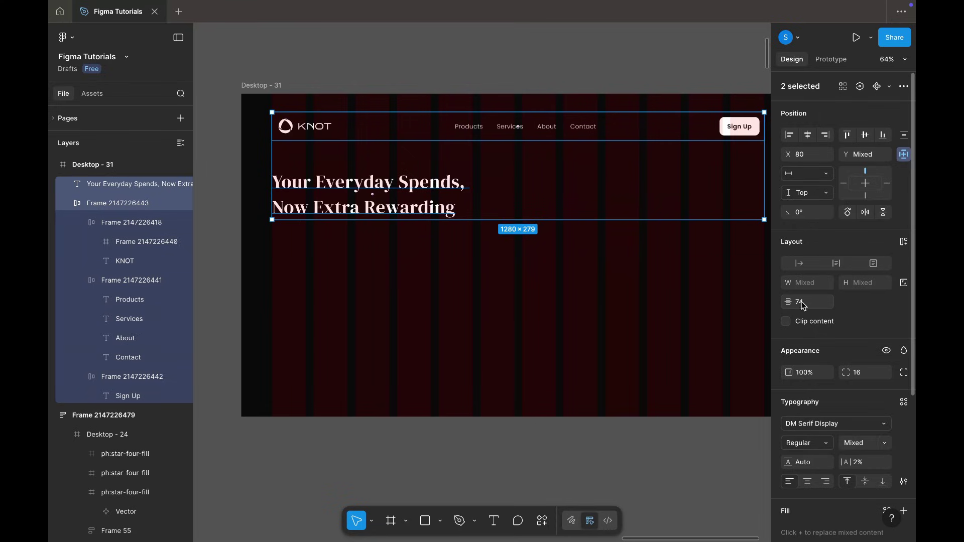
pyautogui.write('60')
pyautogui.press('Return')
pyautogui.click(339, 240)
pyautogui.scroll(2, 337, 239)
pyautogui.hscroll(-1, 347, 233)
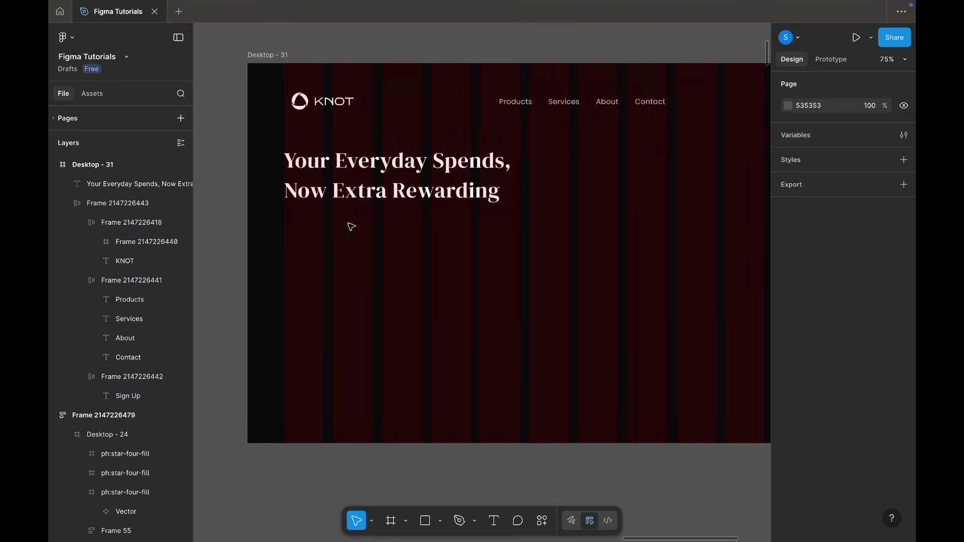
# Duplicate the Products navigation text and place the copy below the hero headline at X 150, Y 345.
pyautogui.keyDown('ctrl'); pyautogui.click(516, 102); pyautogui.keyUp('ctrl')
pyautogui.moveTo(516, 102); pyautogui.dragTo(330, 223)
pyautogui.scroll(2, 264, 227)
# Replace the duplicated Products text with the hero subtext "Get unmatched rewards, zero hidden charges, and smart features built for modern lifestyles" copied from the CONTENT frame.
pyautogui.scroll(-4, 449, 249)
pyautogui.hscroll(-20, 449, 249)
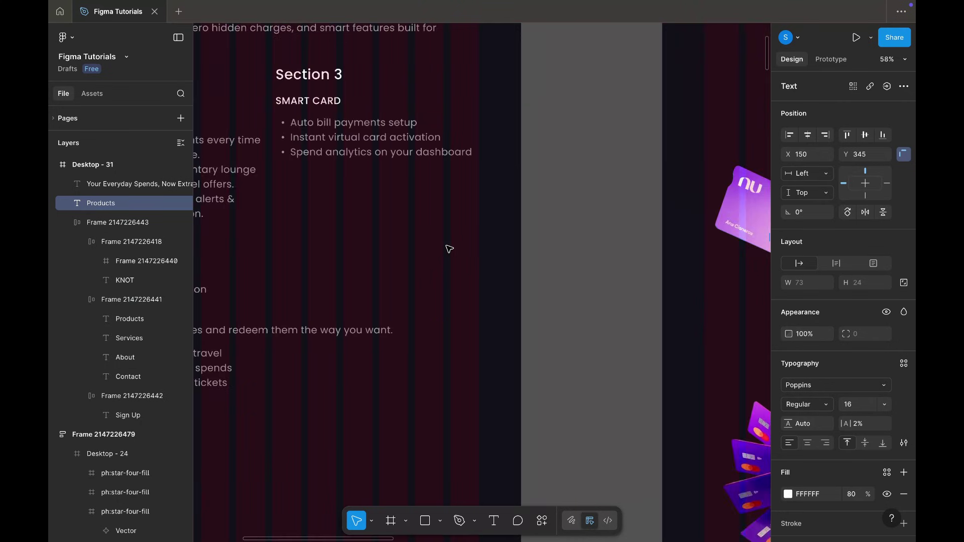
pyautogui.scroll(3, 450, 249)
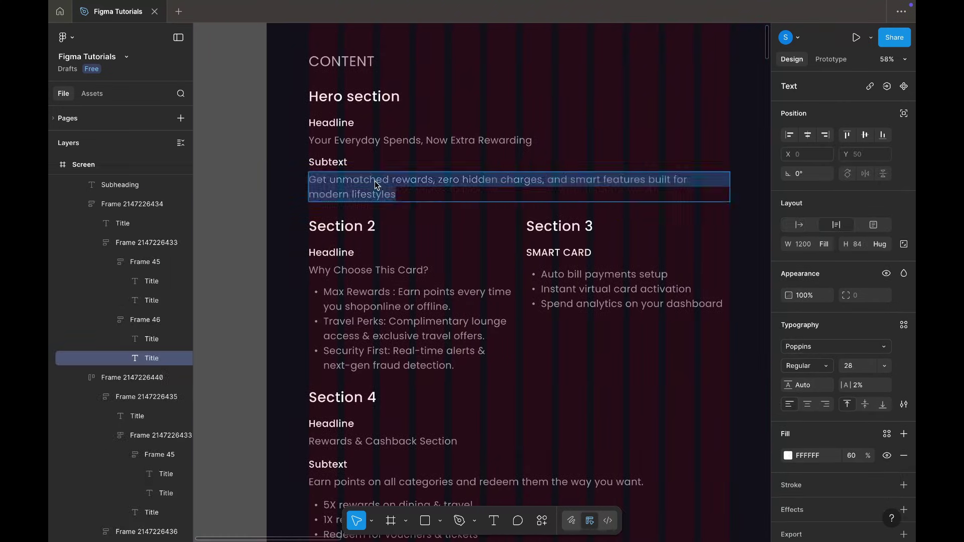
pyautogui.keyDown('ctrl'); pyautogui.doubleClick(380, 186); pyautogui.keyUp('ctrl')
pyautogui.hotkey('ctrl', 'c')
pyautogui.scroll(-5, 378, 186)
pyautogui.hscroll(20, 381, 193)
pyautogui.scroll(7, 459, 286)
pyautogui.doubleClick(349, 288)
pyautogui.hotkey('ctrl', 'v')
pyautogui.click(409, 348)
# Align the subtext under the headline and narrow it to two lines, stacking both in a vertical auto layout frame.
pyautogui.moveTo(392, 290); pyautogui.dragTo(351, 285)
pyautogui.moveTo(724, 281); pyautogui.dragTo(584, 290)
pyautogui.keyDown('shift'); pyautogui.click(527, 247); pyautogui.keyUp('shift')
pyautogui.hotkey('shift', 'a')
pyautogui.press('Return')
pyautogui.click(631, 344)
pyautogui.hotkey('shift', 'g')
pyautogui.hscroll(2, 631, 345)
pyautogui.scroll(-3, 599, 341)
# Set the hero subtext's font size to 20 and its fill opacity to 60%.
pyautogui.keyDown('super'); pyautogui.click(507, 273); pyautogui.keyUp('super')
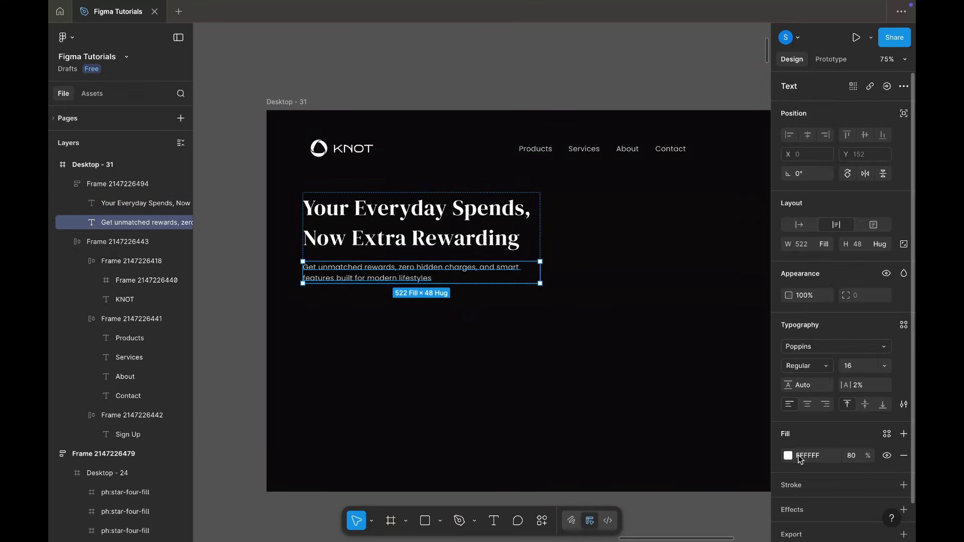
pyautogui.click(853, 373)
pyautogui.write('20')
pyautogui.press('Return')
pyautogui.click(851, 455)
pyautogui.write('70')
pyautogui.press('Return')
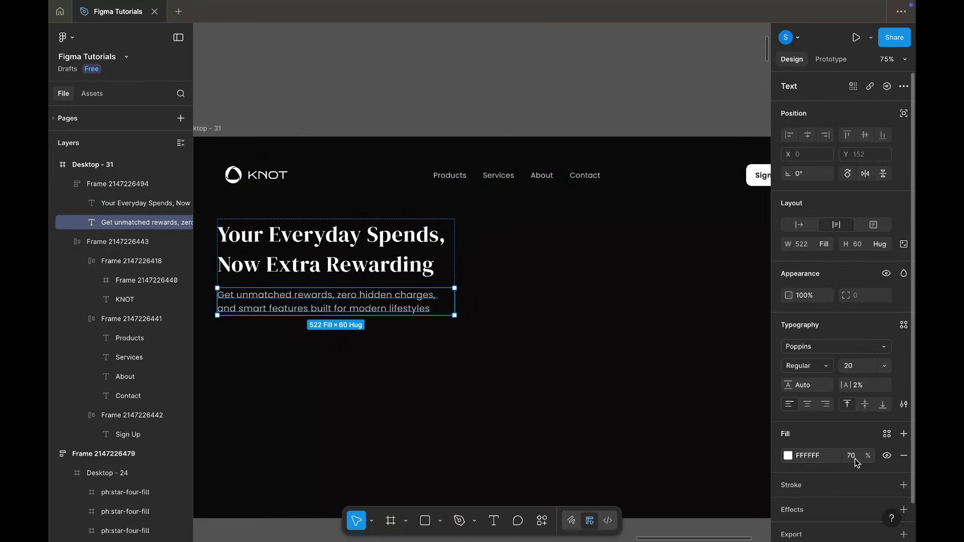
pyautogui.click(854, 458)
pyautogui.write('60')
pyautogui.press('Return')
pyautogui.click(578, 234)
# Copy the navigation bar's Sign Up button into the hero text stack, below the subtext.
pyautogui.hscroll(2, 579, 235)
pyautogui.keyDown('super'); pyautogui.click(671, 169); pyautogui.keyUp('super')
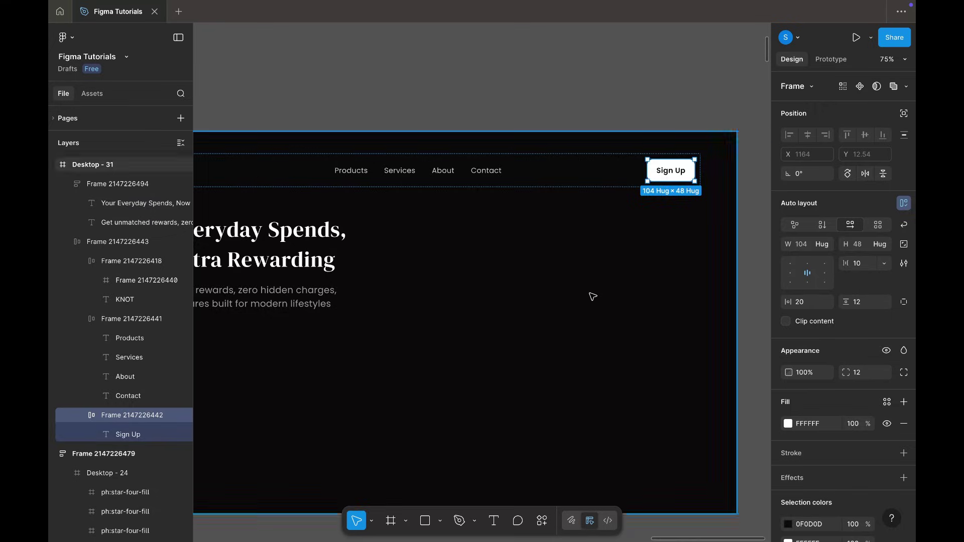
pyautogui.hscroll(-3, 592, 294)
pyautogui.click(351, 282)
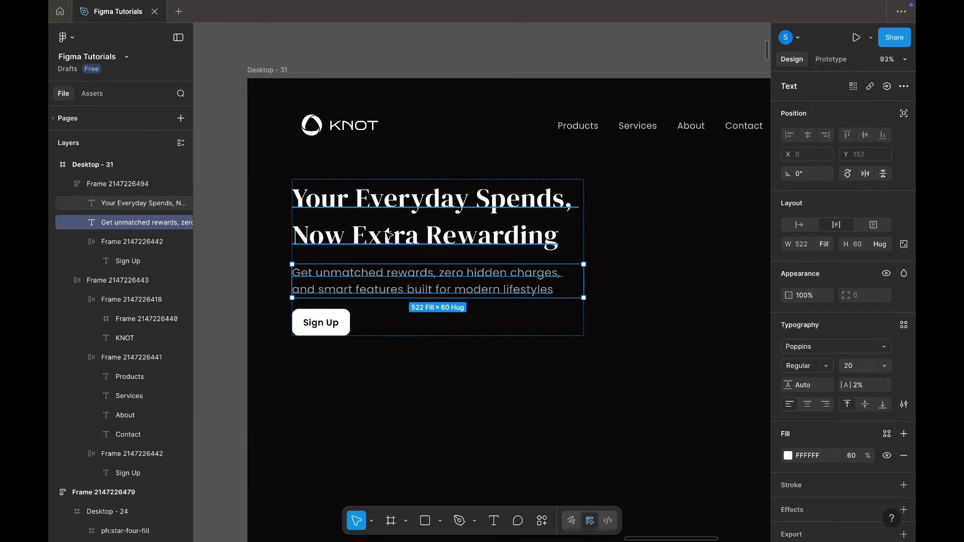
# Wrap the headline and subtext in a nested auto layout and set the spacing between it and the button to 40.
pyautogui.hotkey('shift', 'a')
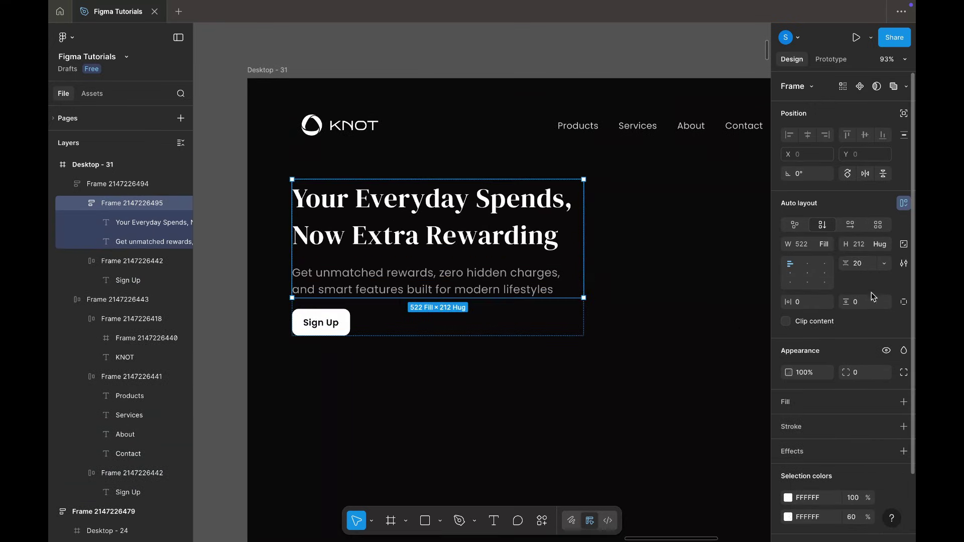
pyautogui.press('Return')
pyautogui.hotkey('shift', 'Return')
pyautogui.click(871, 305)
pyautogui.write('40')
pyautogui.press('Return')
pyautogui.hscroll(-2, 512, 357)
pyautogui.click(516, 370)
pyautogui.press('Escape')
# Change the hero button's label to "Apply Now".
pyautogui.hscroll(1, 468, 371)
pyautogui.scroll(4, 413, 316)
pyautogui.keyDown('super'); pyautogui.click(349, 302); pyautogui.keyUp('super')
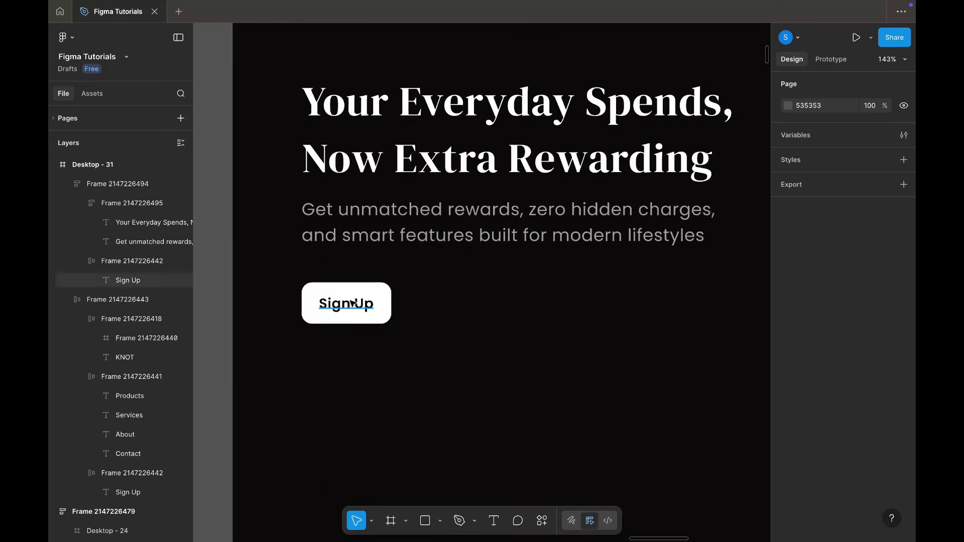
pyautogui.write('Apply Now')
pyautogui.click(407, 318)
# Duplicate the Apply Now button and arrange both buttons in a horizontal auto layout with a gap of 20.
pyautogui.click(407, 318)
pyautogui.press('super+d')
pyautogui.keyDown('shift'); pyautogui.click(407, 316); pyautogui.keyUp('shift')
pyautogui.hotkey('shift', 'a')
pyautogui.click(852, 226)
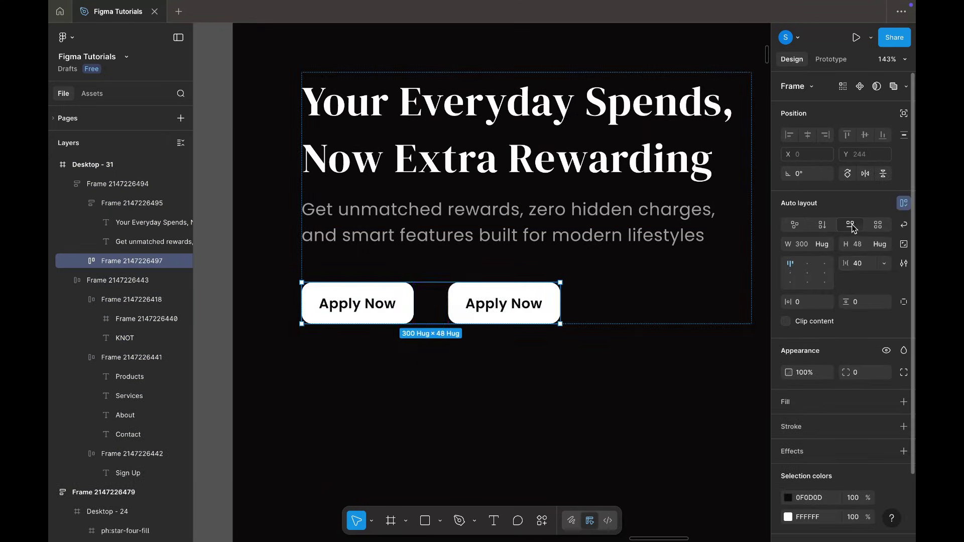
pyautogui.click(859, 264)
pyautogui.write('20')
pyautogui.press('Return')
# Give the second Apply Now button a white inside stroke of 1 and hide its fill.
pyautogui.scroll(4, 508, 301)
pyautogui.keyDown('super'); pyautogui.click(490, 286); pyautogui.keyUp('super')
pyautogui.click(904, 453)
pyautogui.click(788, 474)
pyautogui.click(887, 423)
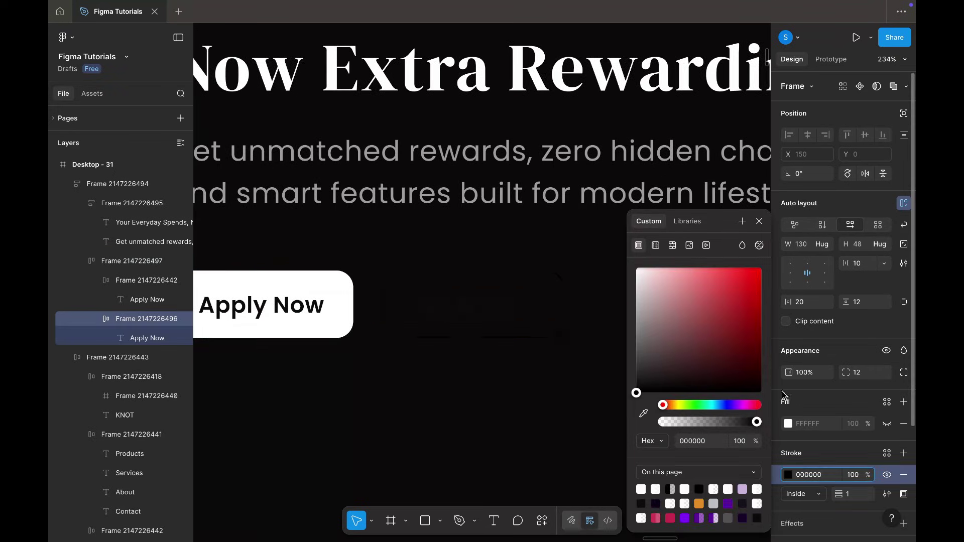
pyautogui.moveTo(637, 393); pyautogui.dragTo(635, 256)
# Make the outlined button's label white and change its text to "Check Availability".
pyautogui.click(460, 303)
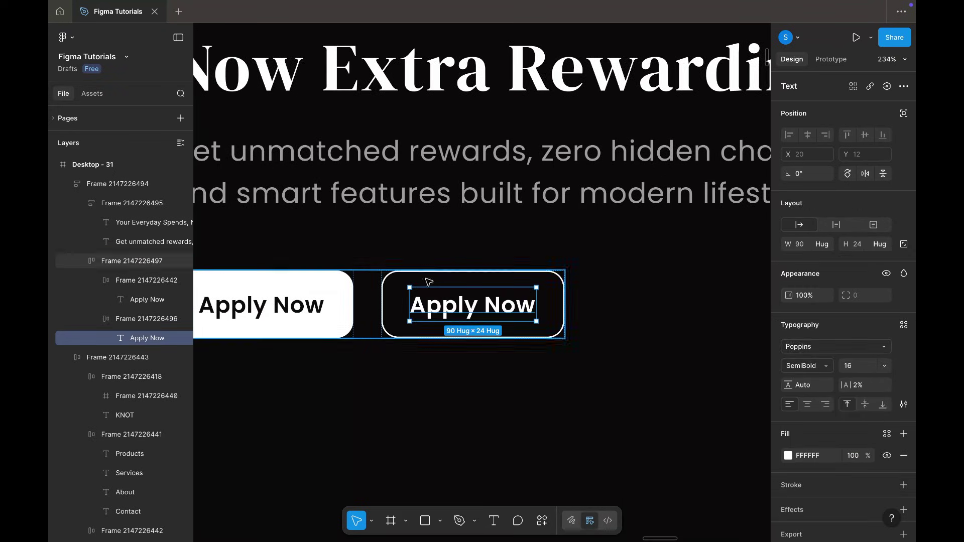
pyautogui.press('Return')
pyautogui.write('Check Availability')
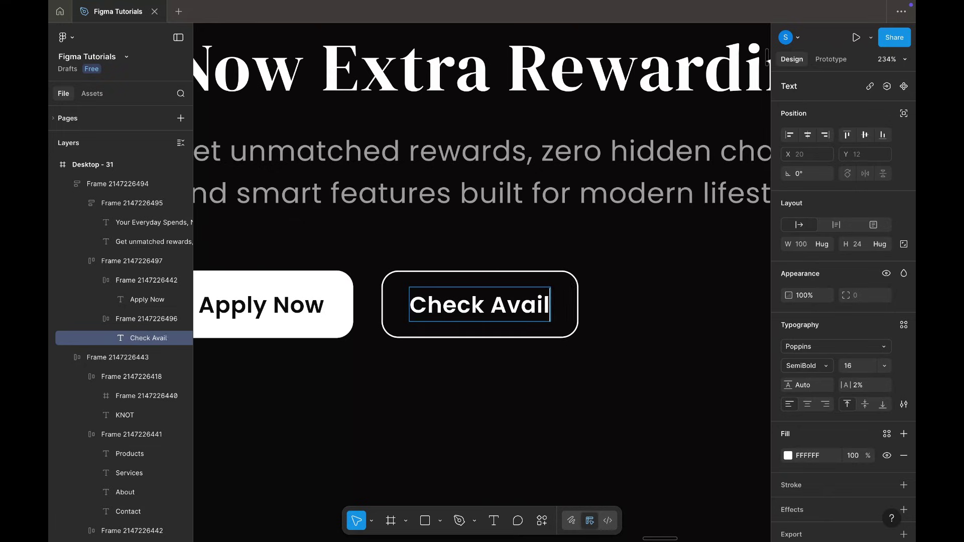
pyautogui.click(574, 368)
pyautogui.scroll(-4, 573, 367)
pyautogui.keyDown('super'); pyautogui.doubleClick(469, 334); pyautogui.keyUp('super')
pyautogui.click(528, 397)
pyautogui.scroll(-3, 527, 396)
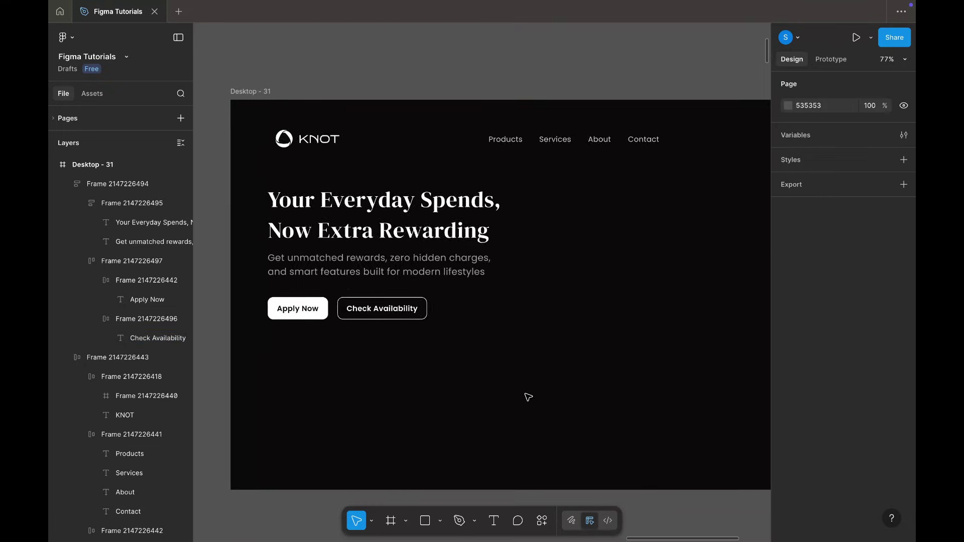
pyautogui.scroll(-2, 528, 397)
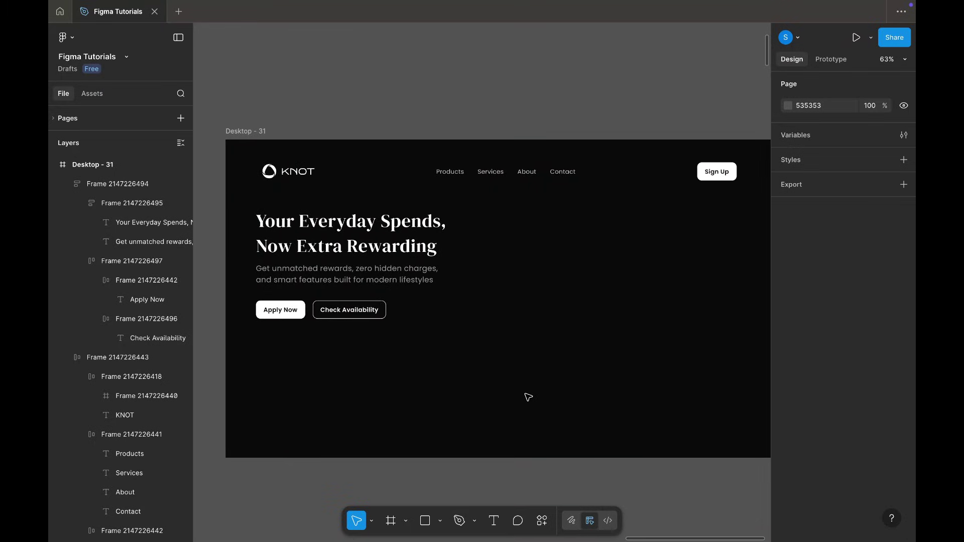
# Copy the image of the two tilted cards from the assets frame into the hero frame, beside the headline at X 622, Y 135.
pyautogui.hscroll(-20, 528, 397)
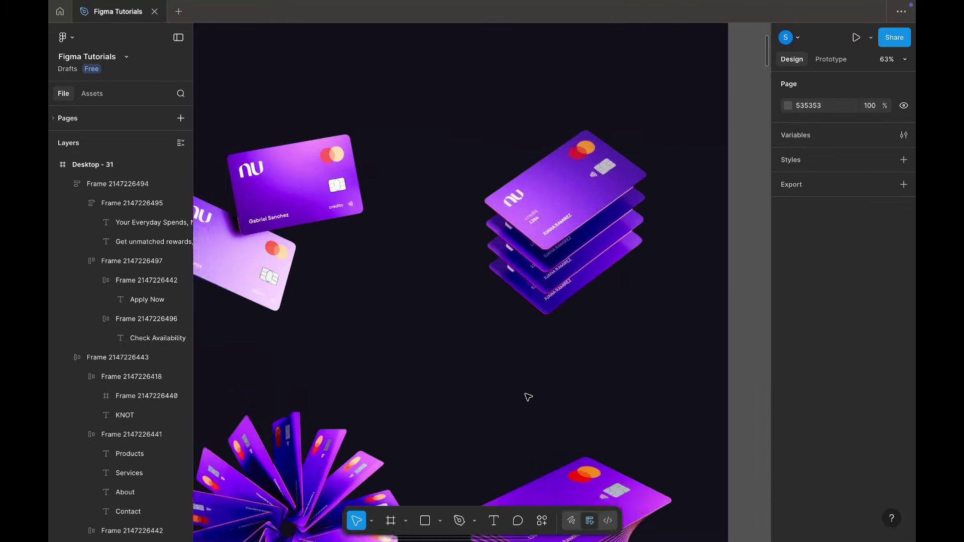
pyautogui.scroll(-1, 528, 397)
pyautogui.click(491, 262)
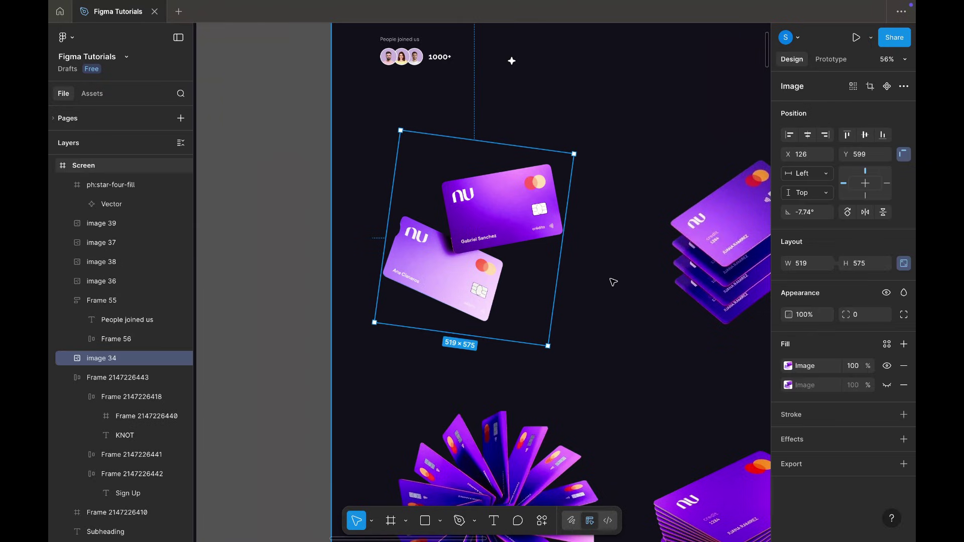
pyautogui.hscroll(15, 613, 282)
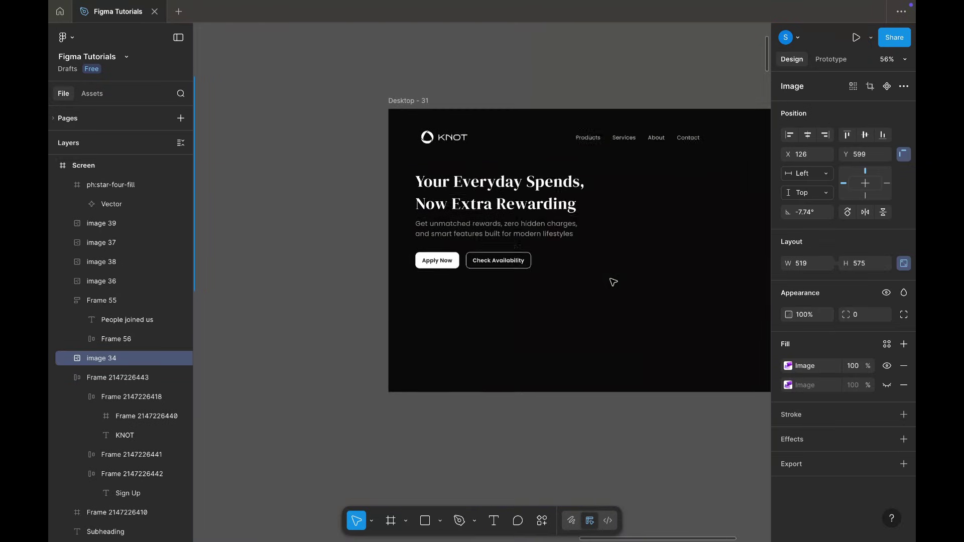
pyautogui.click(610, 280)
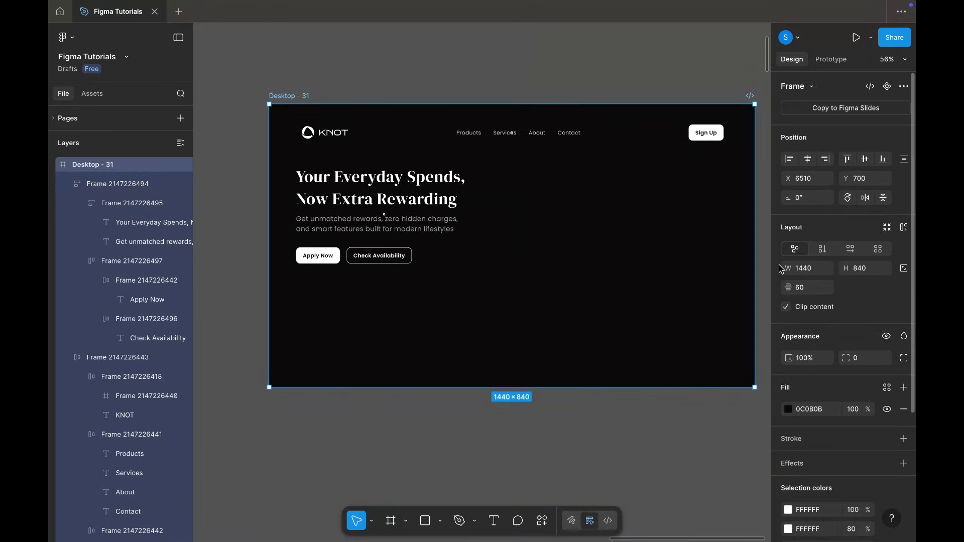
pyautogui.hotkey('ctrl', 'v')
pyautogui.moveTo(480, 358); pyautogui.dragTo(646, 201)
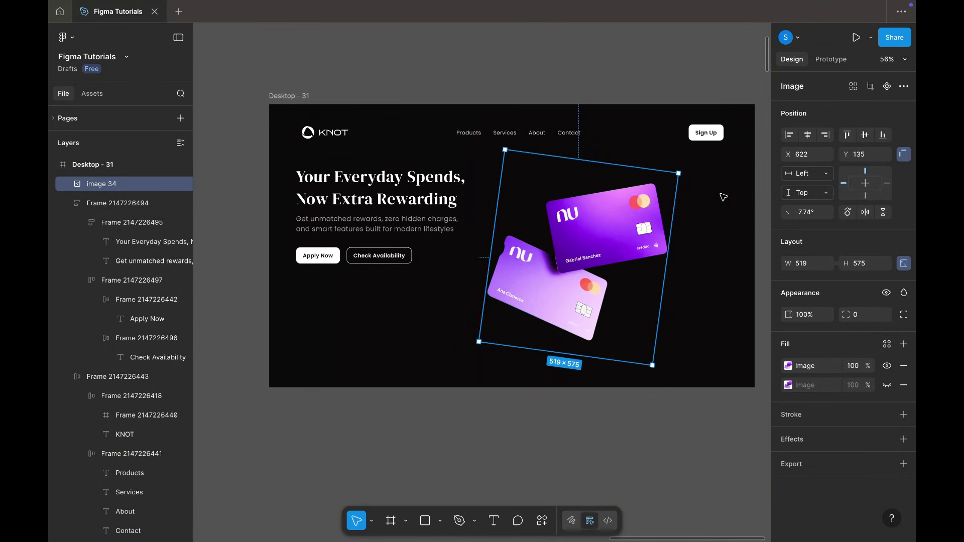
# Reposition the two-card image to X 665, Y 105 with the layout guides as reference.
pyautogui.hotkey('shift', 'g')
pyautogui.scroll(2, 723, 197)
pyautogui.moveTo(601, 238); pyautogui.dragTo(617, 226)
pyautogui.hotkey('shift', 'g')
pyautogui.scroll(-3, 617, 227)
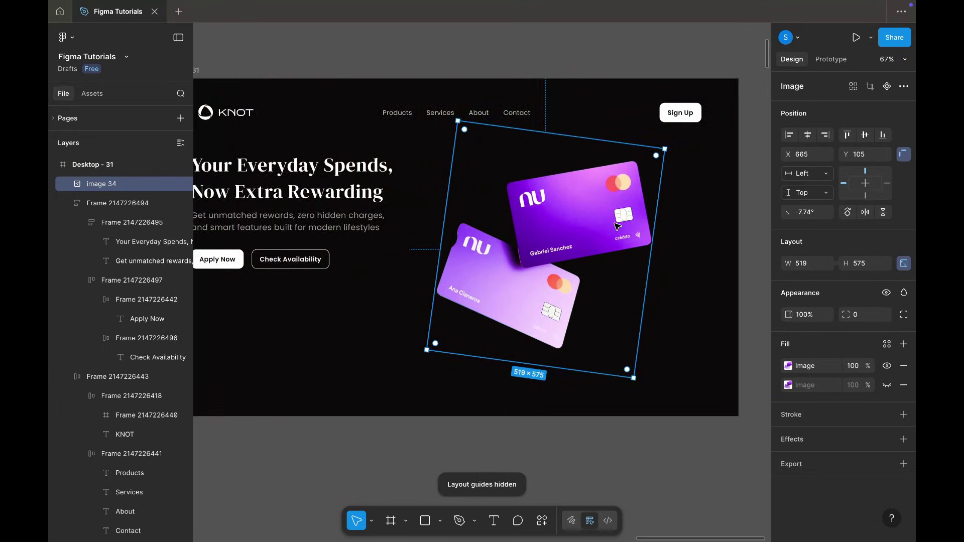
# Copy the "People joined us" block from the assets frame and place it in the hero's lower-right corner at X 1135, Y 671.
pyautogui.click(527, 390)
pyautogui.hscroll(-18, 527, 390)
pyautogui.click(416, 233)
pyautogui.hscroll(-10, 518, 289)
pyautogui.click(452, 317)
pyautogui.hotkey('ctrl', 'v')
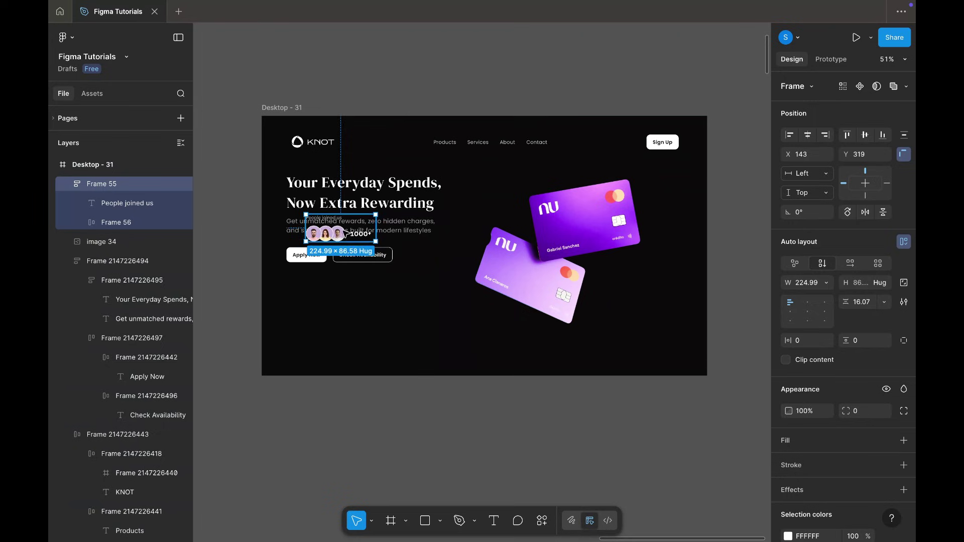
pyautogui.moveTo(356, 232); pyautogui.dragTo(589, 326)
pyautogui.hotkey('shift', 'g')
# Change the font of the "People joined us" and "1000+" texts to Poppins.
pyautogui.scroll(10, 712, 352)
pyautogui.keyDown('ctrl'); pyautogui.click(592, 325); pyautogui.keyUp('ctrl')
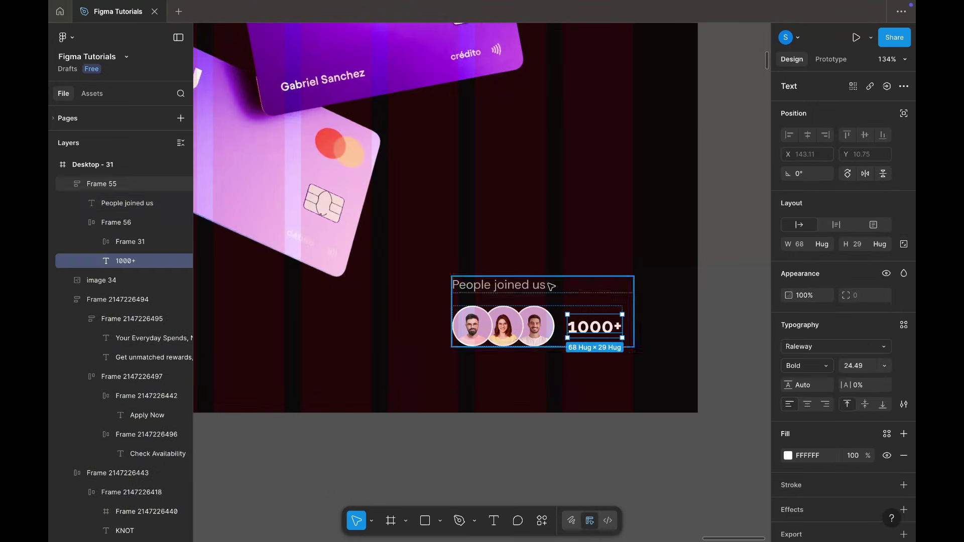
pyautogui.keyDown('shift'); pyautogui.click(530, 279); pyautogui.keyUp('shift')
pyautogui.click(804, 346)
pyautogui.write('Pop')
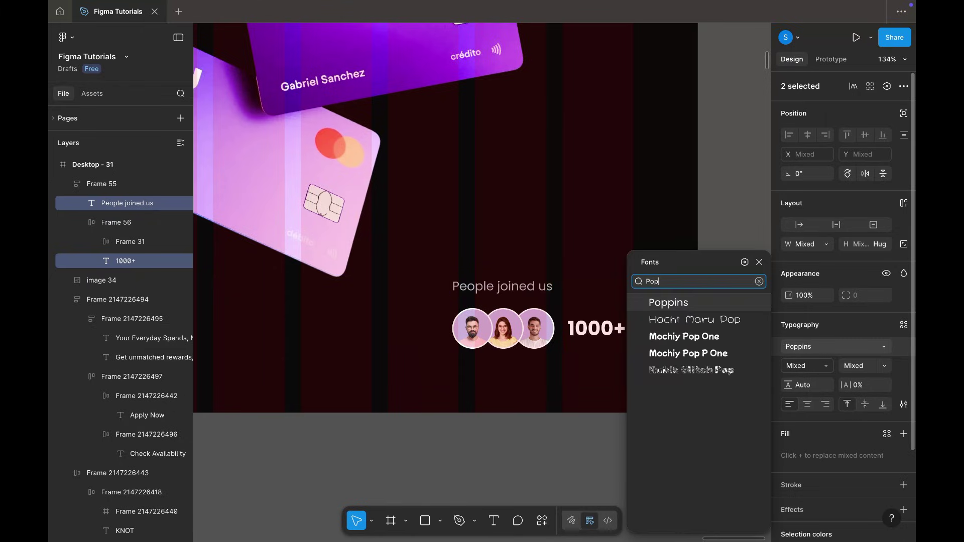
pyautogui.click(695, 300)
pyautogui.press('Escape')
pyautogui.scroll(-5, 715, 321)
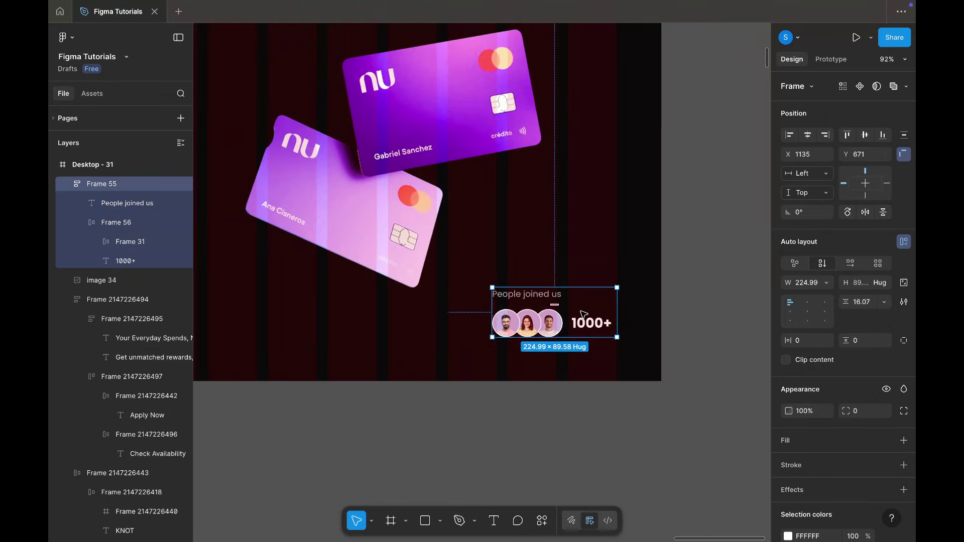
# Toggle the layout guides to check the hero section's alignment, ending with them hidden.
pyautogui.click(547, 409)
pyautogui.hscroll(-3, 547, 410)
pyautogui.scroll(1, 547, 409)
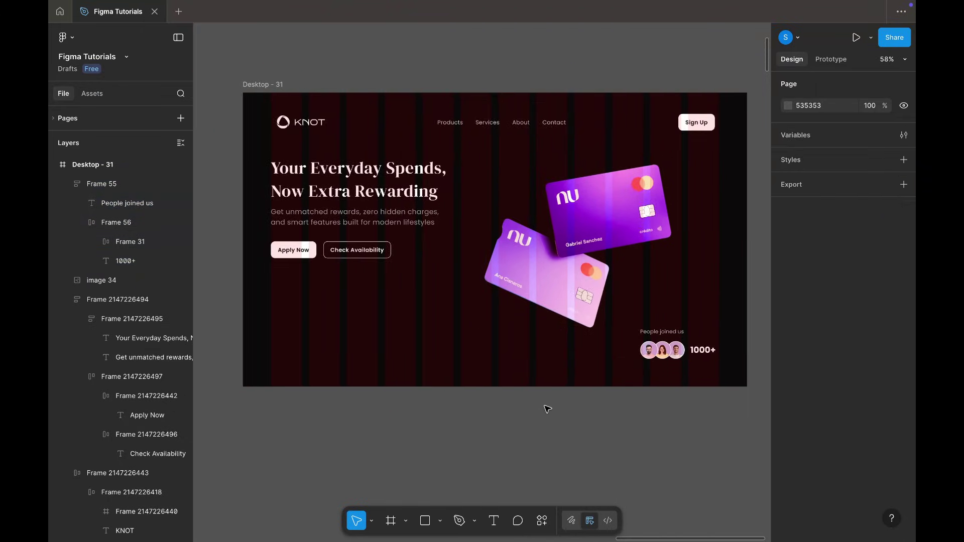
pyautogui.hotkey('ctrl', 'shift', '4')
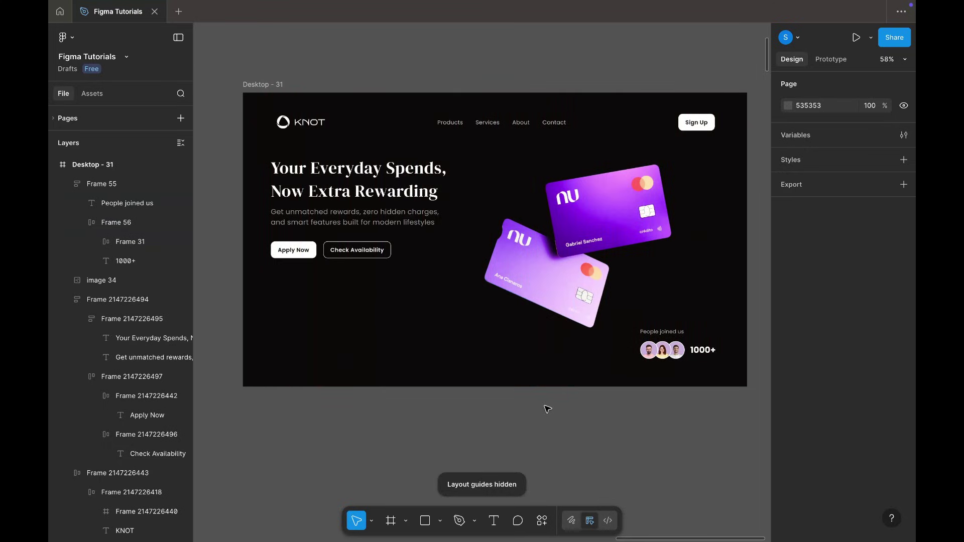
pyautogui.hotkey('ctrl', 'shift', '4')
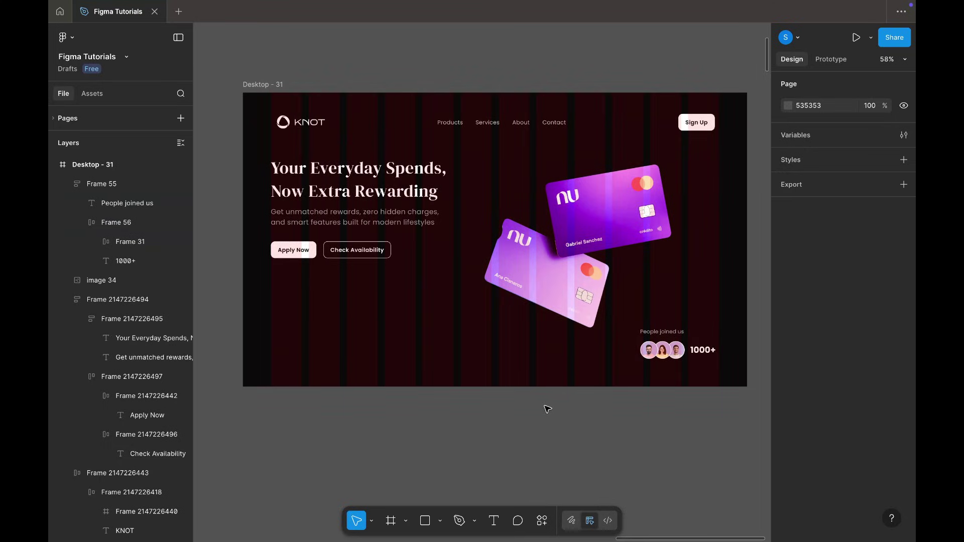
pyautogui.hotkey('ctrl', 'shift', '4')
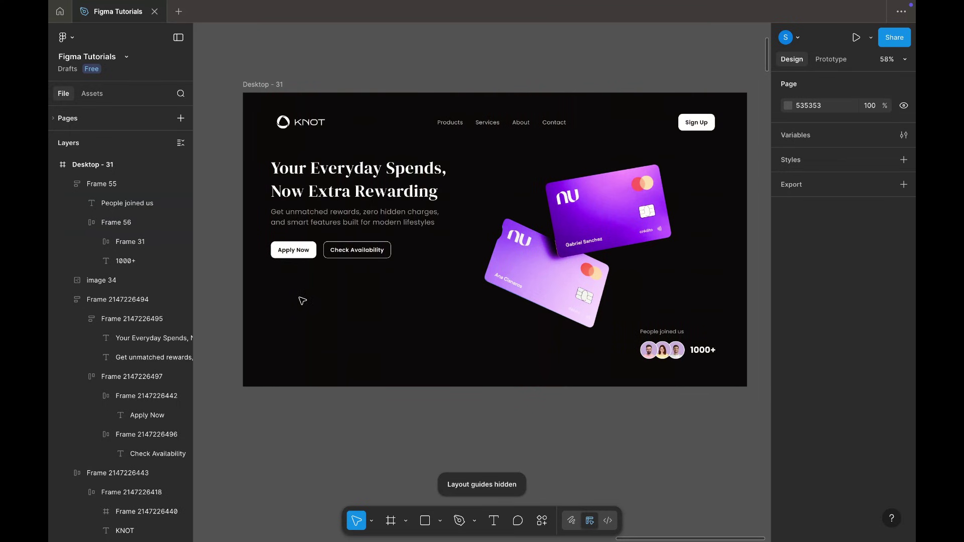
# Duplicate the "1000+" text to the hero's lower-left area at X 80, Y 661 and change it to "50+".
pyautogui.scroll(1, 300, 298)
pyautogui.keyDown('super'); pyautogui.click(721, 353); pyautogui.keyUp('super')
pyautogui.moveTo(721, 353); pyautogui.dragTo(376, 336)
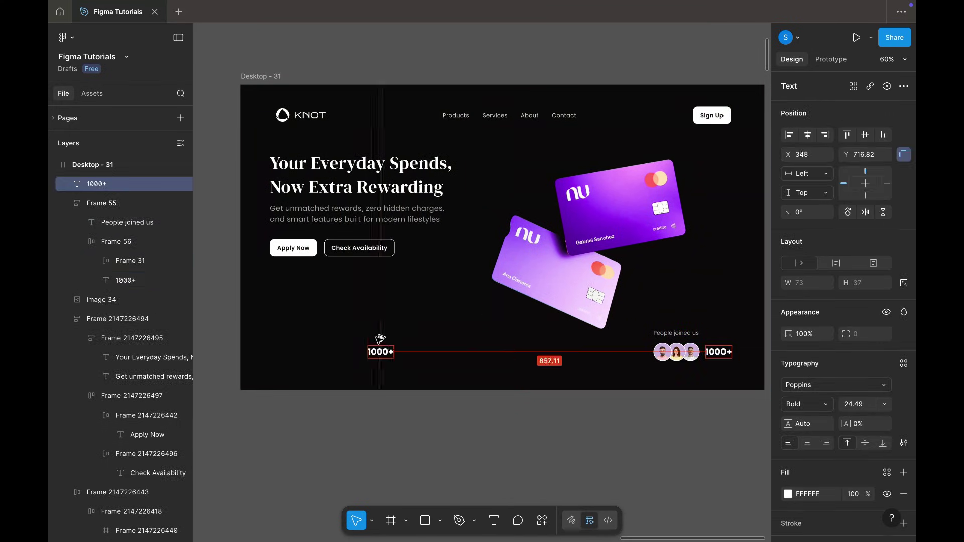
pyautogui.moveTo(290, 330); pyautogui.dragTo(292, 330)
pyautogui.scroll(4, 294, 330)
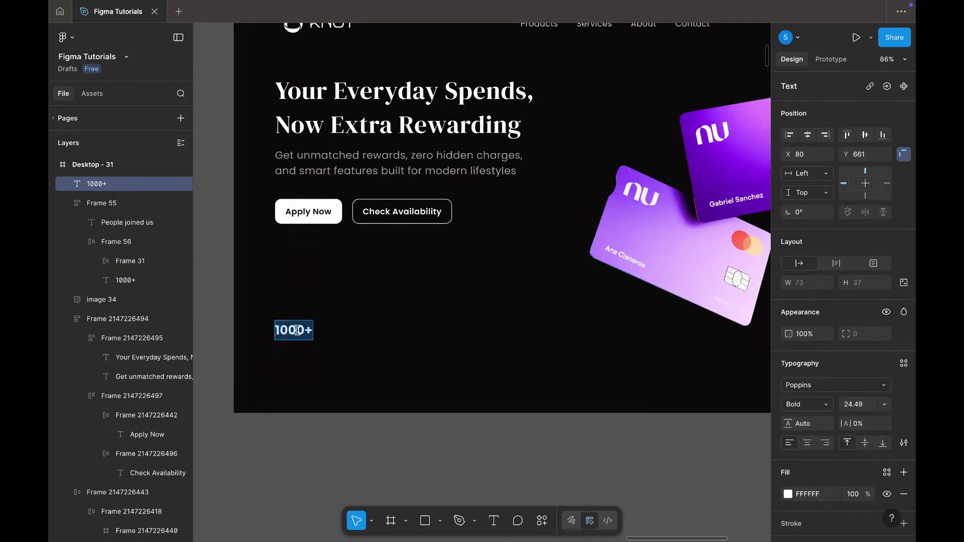
pyautogui.hscroll(-3, 298, 314)
pyautogui.scroll(2, 298, 314)
pyautogui.hscroll(2, 300, 341)
pyautogui.scroll(5, 302, 393)
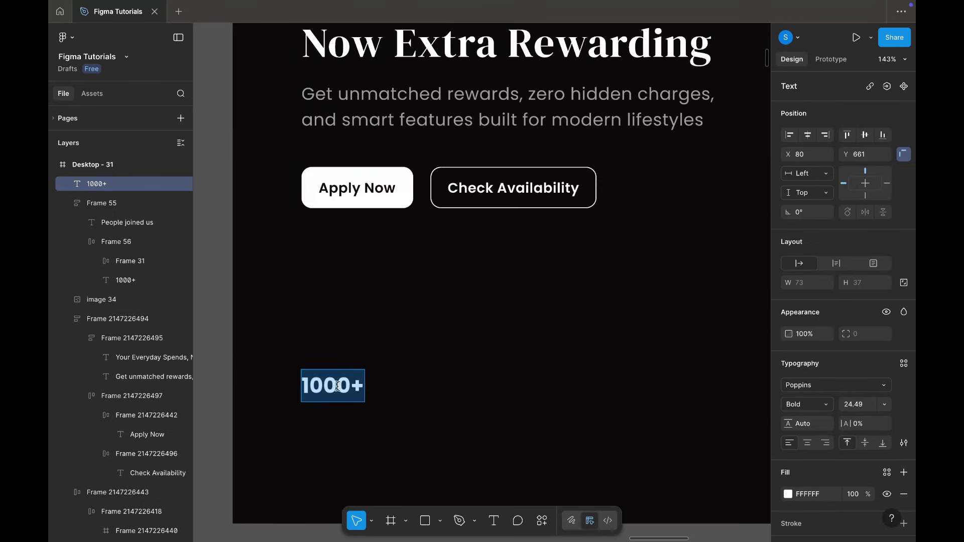
pyautogui.scroll(-4, 454, 393)
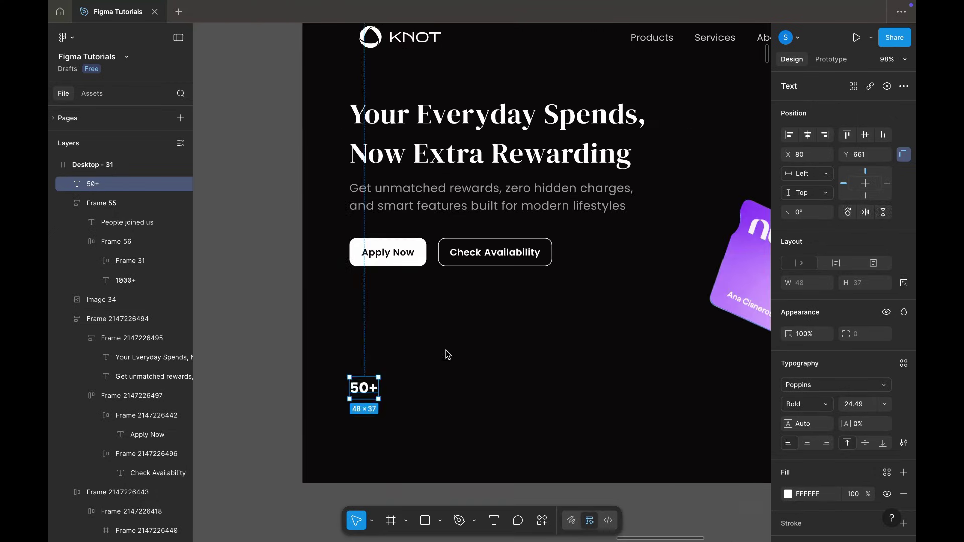
pyautogui.click(446, 352)
# Copy the hero description text to X 80, Y 720, change it to "Benefits" and set its resizing to auto width.
pyautogui.keyDown('super'); pyautogui.click(400, 204); pyautogui.keyUp('super')
pyautogui.moveTo(401, 204); pyautogui.dragTo(415, 418)
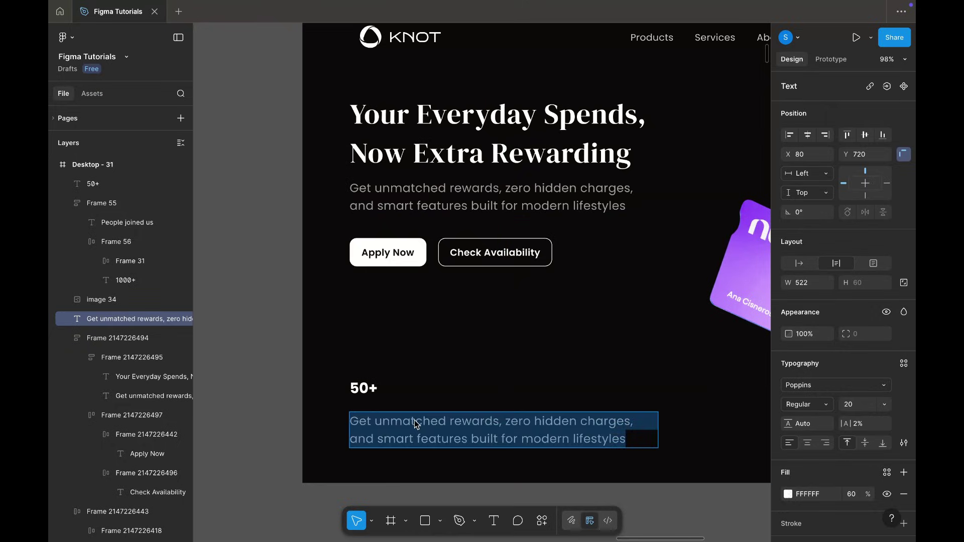
pyautogui.write('Benefits')
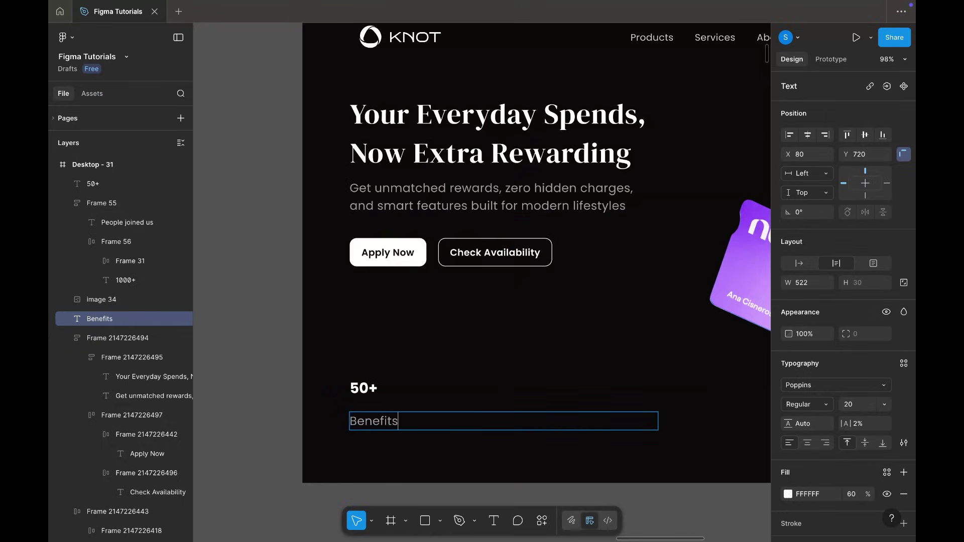
pyautogui.press('Escape')
pyautogui.click(799, 263)
# Set the "50+" font size to 48 and stack it with "Benefits" in a vertical auto layout with 0 spacing.
pyautogui.click(363, 388)
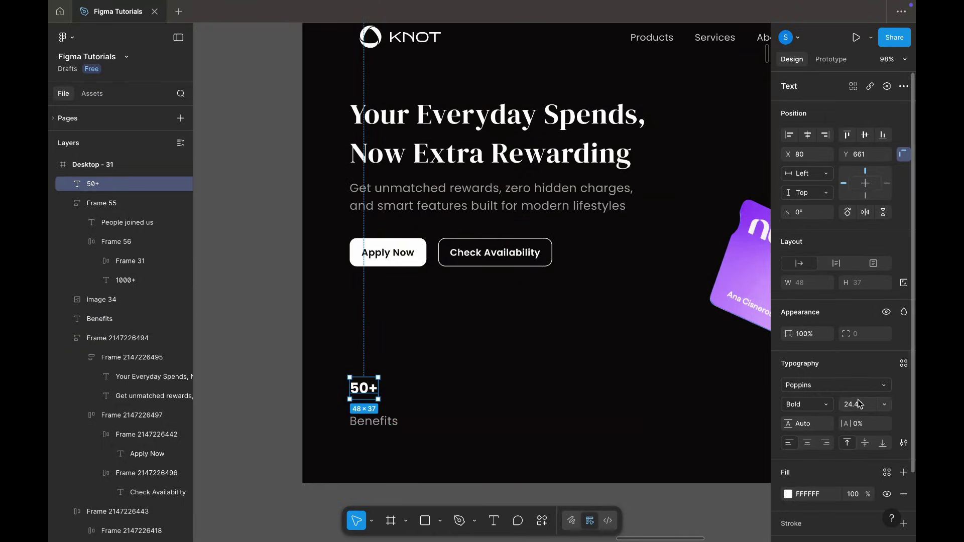
pyautogui.write('48')
pyautogui.press('Return')
pyautogui.scroll(5, 392, 398)
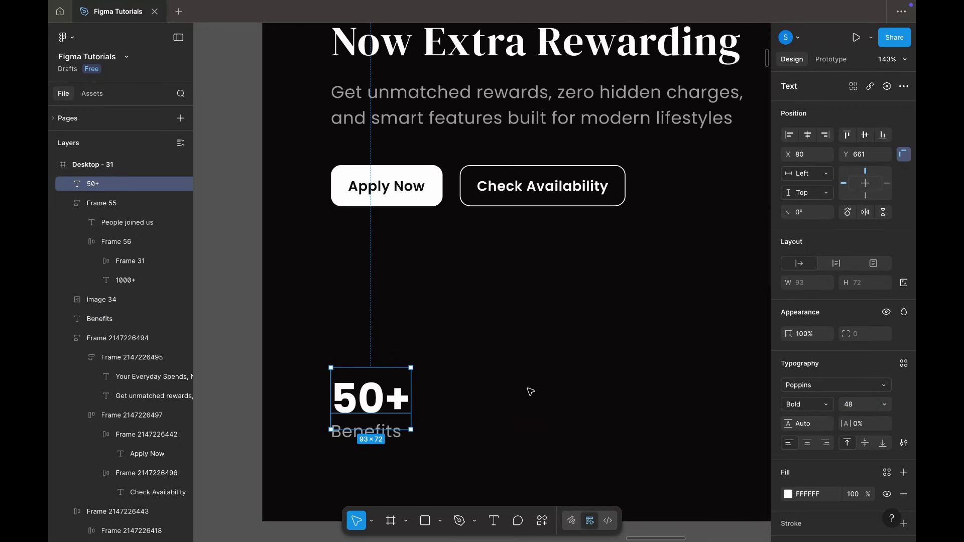
pyautogui.keyDown('shift'); pyautogui.click(366, 432); pyautogui.keyUp('shift')
pyautogui.hotkey('shift', 'a')
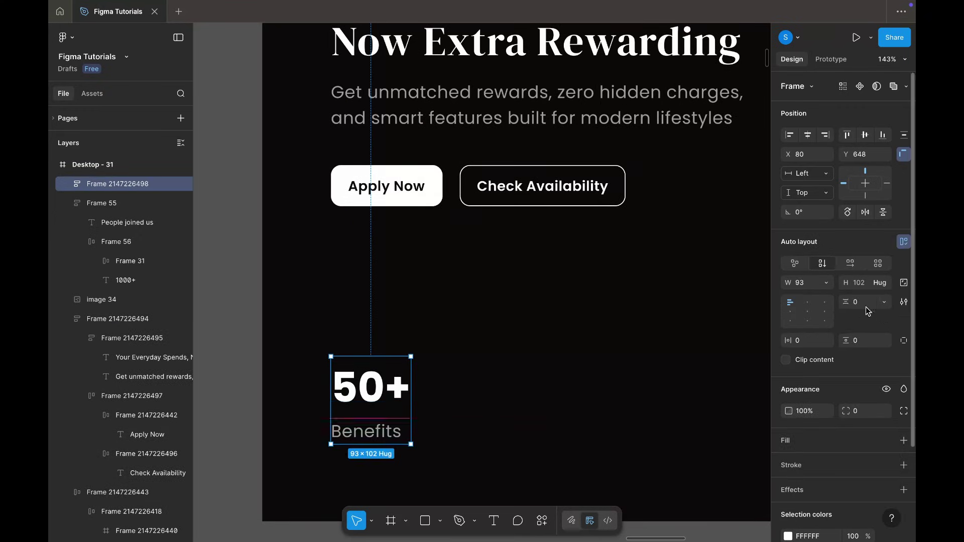
pyautogui.click(497, 415)
# Duplicate the "50+ Benefits" block beside the original and combine both in a horizontal auto layout with a gap of 40.
pyautogui.scroll(-5, 497, 415)
pyautogui.scroll(5, 497, 417)
pyautogui.click(322, 380)
pyautogui.moveTo(322, 380); pyautogui.dragTo(448, 380)
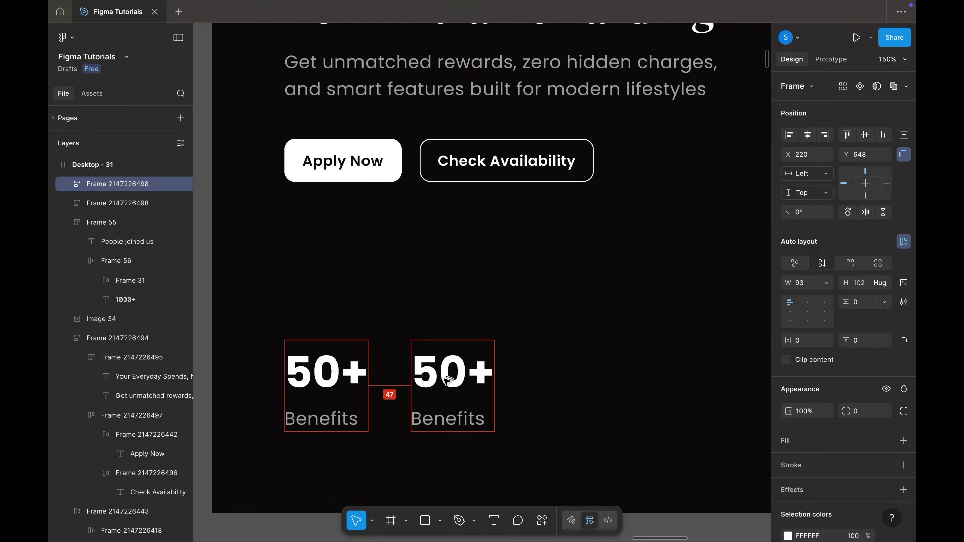
pyautogui.keyDown('shift'); pyautogui.click(351, 381); pyautogui.keyUp('shift')
pyautogui.hotkey('shift', 'a')
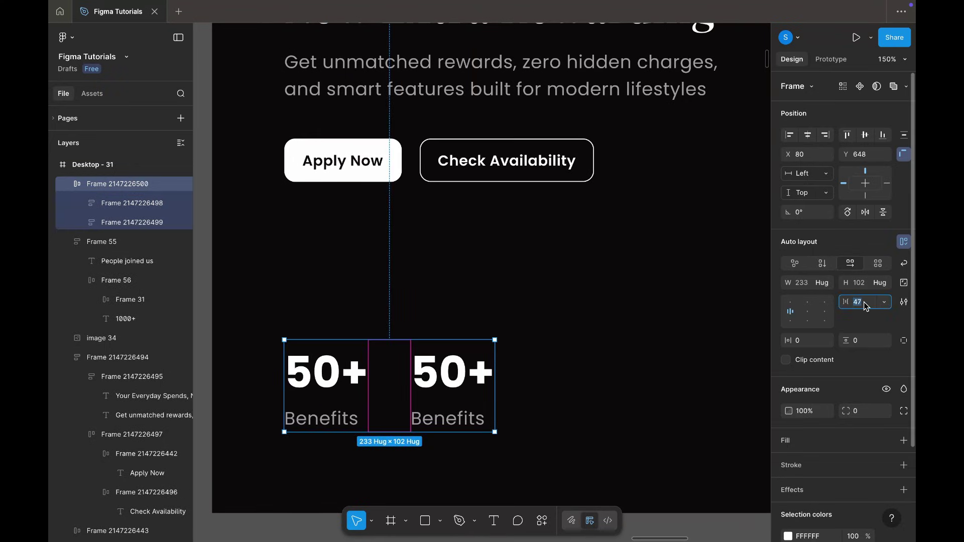
pyautogui.write('40')
pyautogui.press('Return')
# Change the second stat block's texts to "10K" and "Happy customers", with the label set to auto width.
pyautogui.keyDown('super'); pyautogui.doubleClick(450, 369); pyautogui.keyUp('super')
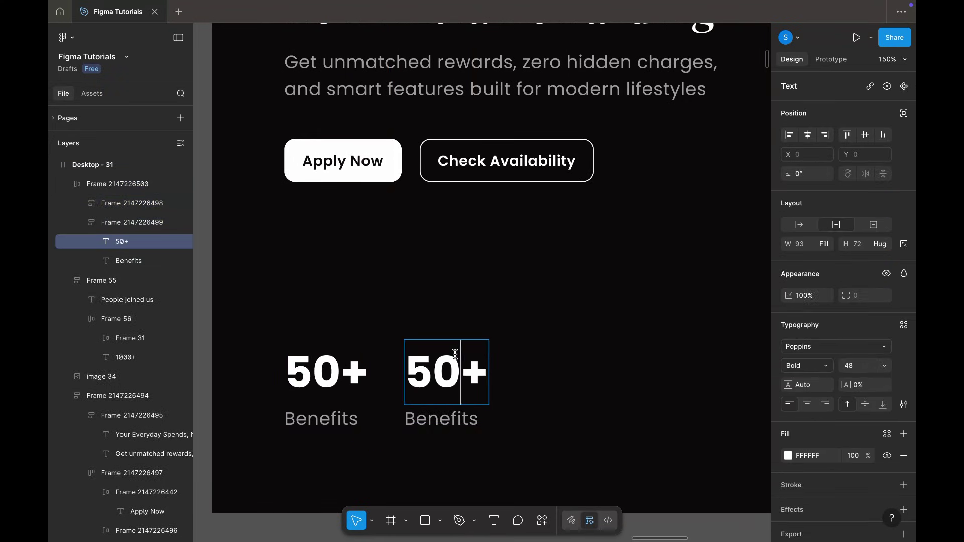
pyautogui.moveTo(452, 354); pyautogui.dragTo(408, 357)
pyautogui.tripleClick(428, 361)
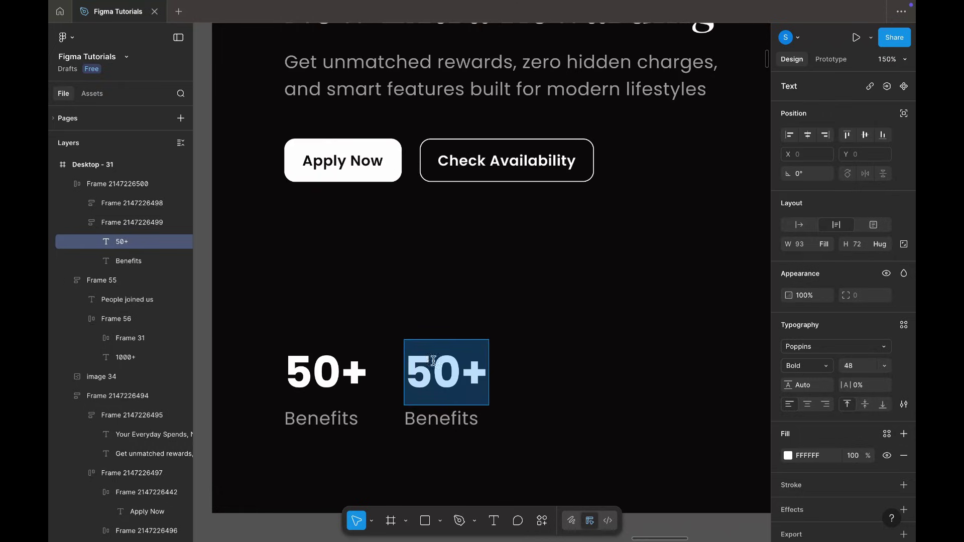
pyautogui.write('10K')
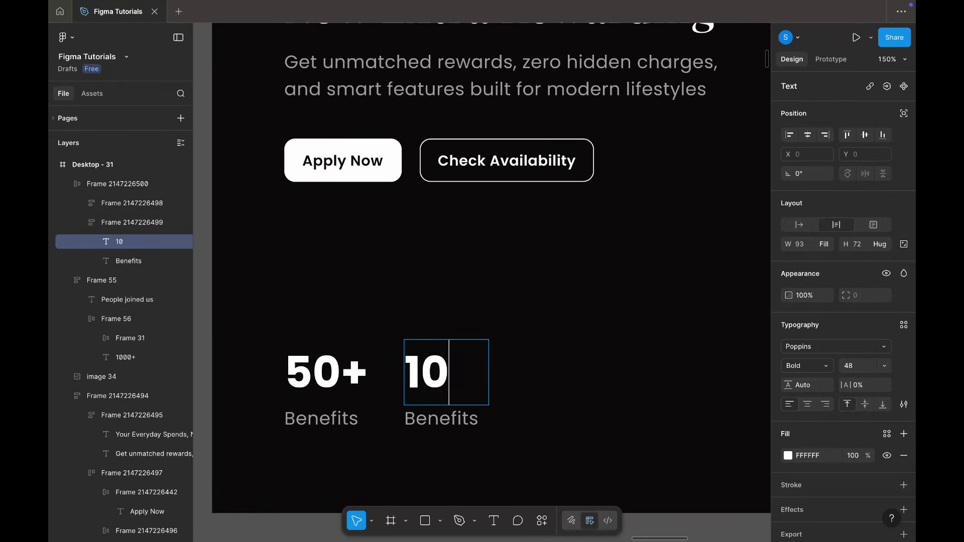
pyautogui.doubleClick(445, 416)
pyautogui.write('Happ')
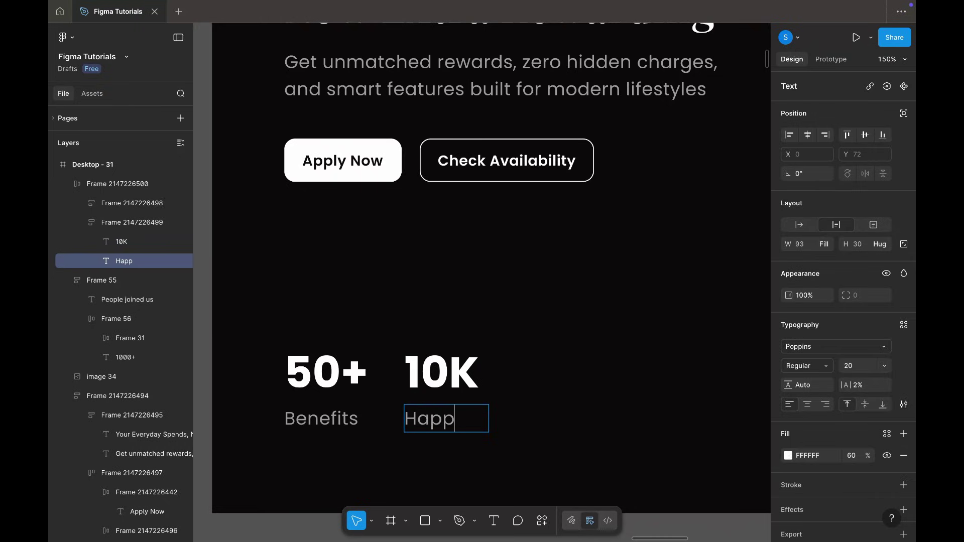
pyautogui.write('y customers')
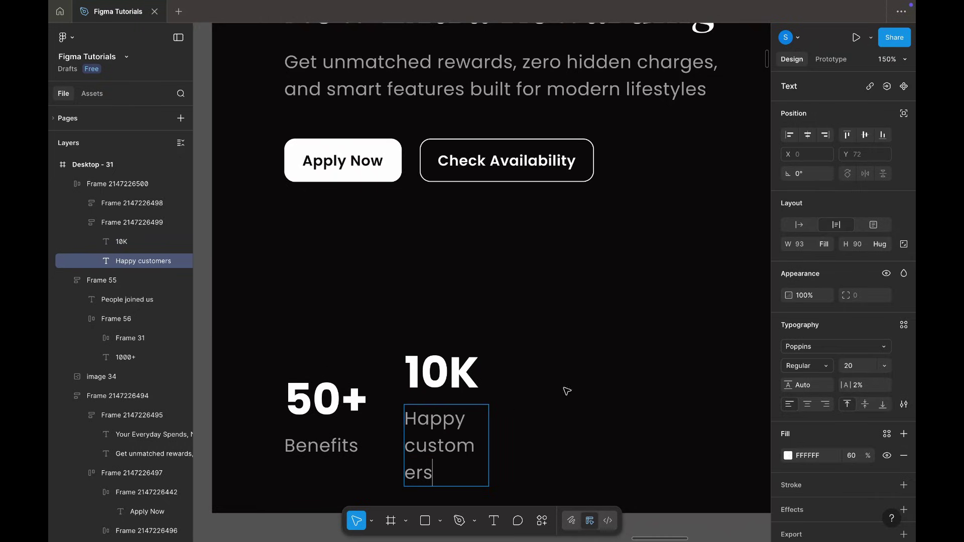
pyautogui.click(797, 227)
pyautogui.click(607, 318)
# Bottom-align the stats row with the "People joined us" block.
pyautogui.click(454, 367)
pyautogui.scroll(-10, 454, 367)
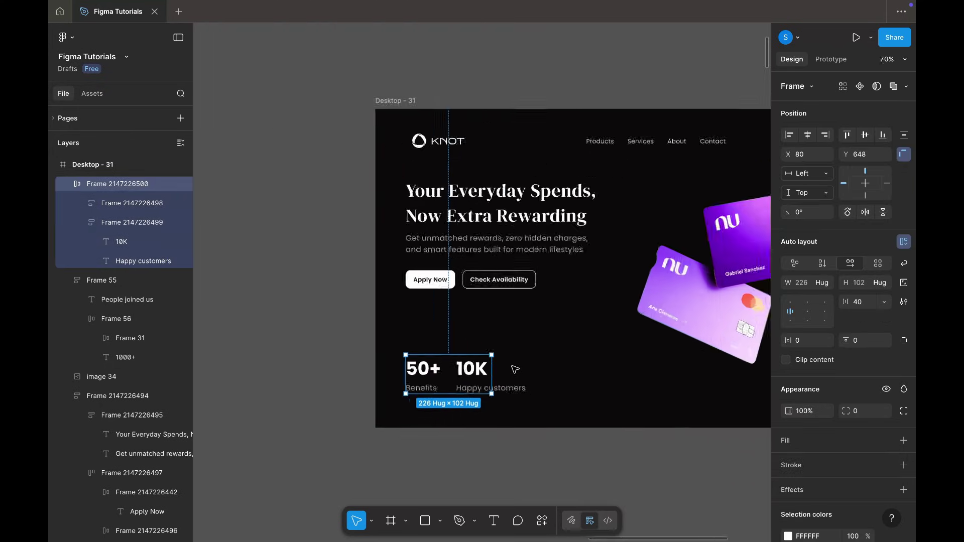
pyautogui.hscroll(3, 522, 370)
pyautogui.keyDown('shift'); pyautogui.click(631, 373); pyautogui.keyUp('shift')
pyautogui.click(882, 136)
pyautogui.click(641, 430)
# Set the font size of the "50+" and "10K" texts to 40.
pyautogui.hscroll(2, 641, 430)
pyautogui.scroll(2, 461, 376)
pyautogui.scroll(5, 267, 375)
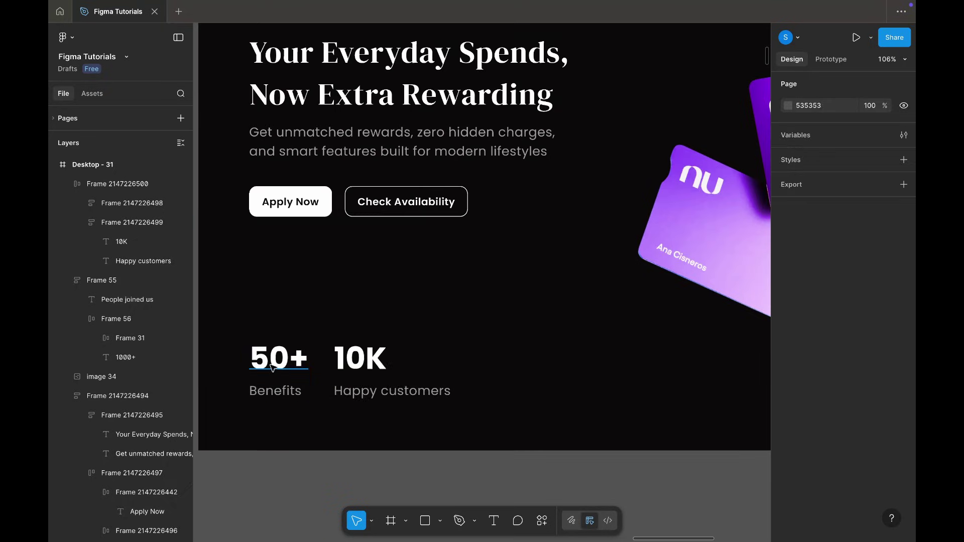
pyautogui.keyDown('super'); pyautogui.click(273, 362); pyautogui.keyUp('super')
pyautogui.keyDown('shift'); pyautogui.keyDown('super'); pyautogui.click(359, 362); pyautogui.keyUp('super'); pyautogui.keyUp('shift')
pyautogui.write('40')
pyautogui.press('Return')
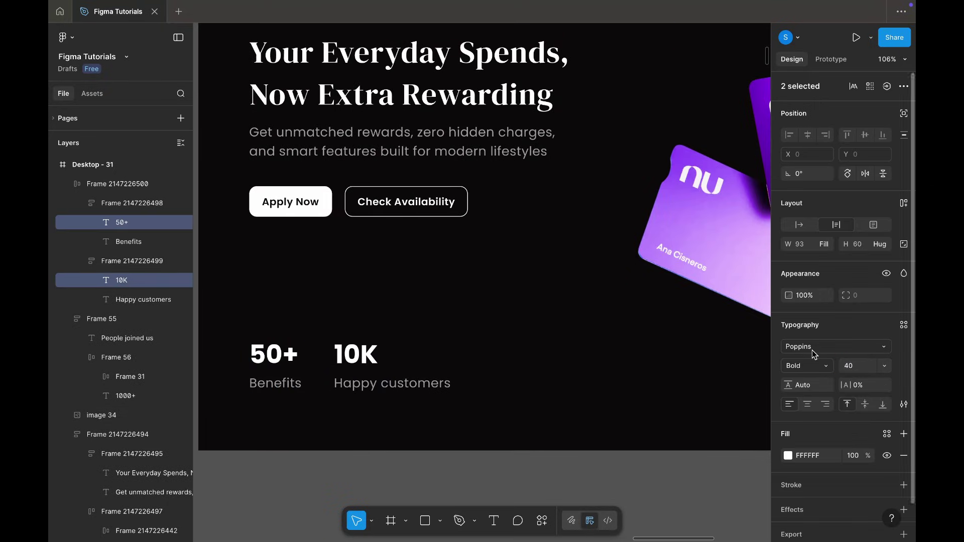
pyautogui.click(580, 380)
# Realign the resized stats row and the "People joined us" block along their bottom edges.
pyautogui.scroll(-3, 581, 380)
pyautogui.hscroll(2, 581, 380)
pyautogui.click(353, 371)
pyautogui.hscroll(2, 354, 371)
pyautogui.keyDown('shift'); pyautogui.click(721, 364); pyautogui.keyUp('shift')
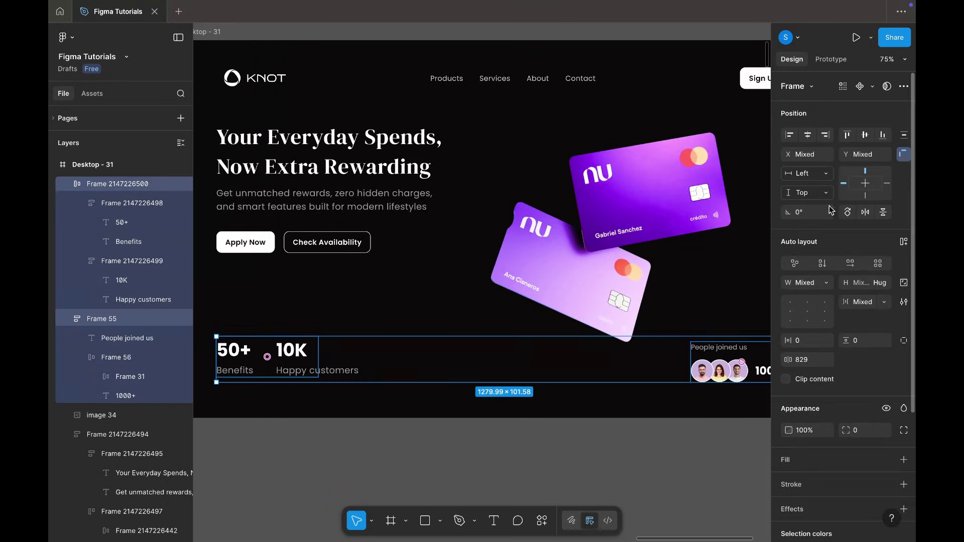
pyautogui.click(882, 135)
pyautogui.click(406, 303)
pyautogui.scroll(-1, 406, 304)
pyautogui.scroll(2, 406, 304)
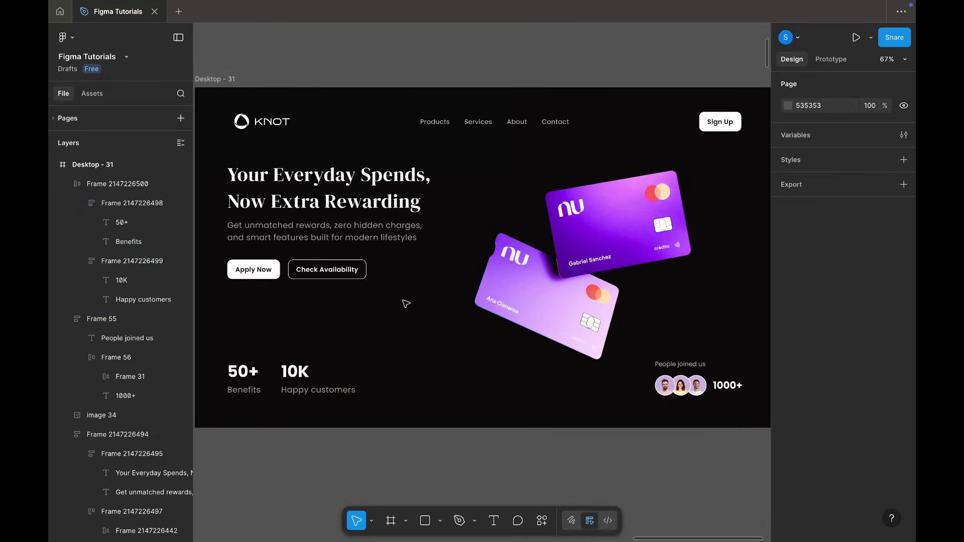
# Draw an ellipse of about 521 × 878 beside the hero frame and fill it with purple 831AE2 sampled from the card.
pyautogui.scroll(-3, 405, 304)
pyautogui.scroll(1, 405, 301)
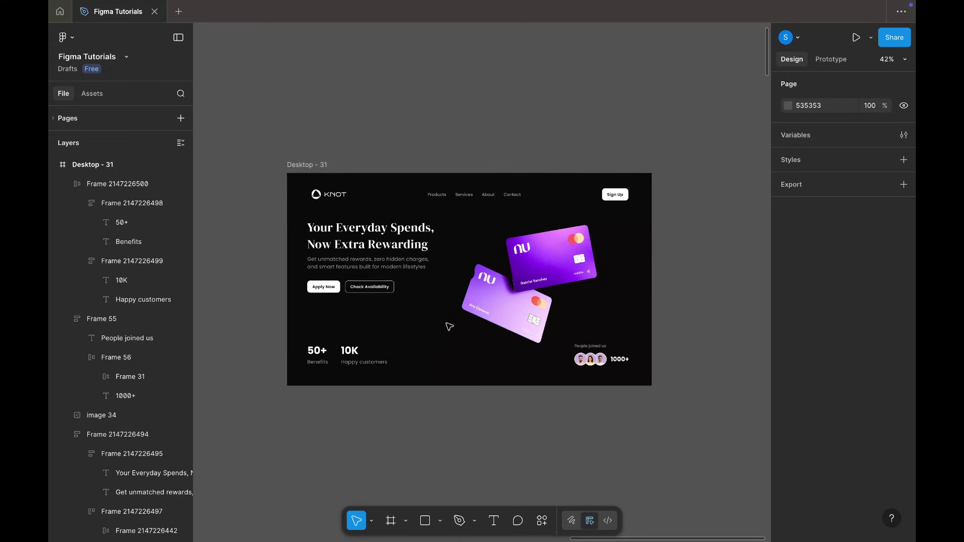
pyautogui.scroll(2, 447, 324)
pyautogui.click(441, 521)
pyautogui.click(462, 453)
pyautogui.scroll(-2, 456, 351)
pyautogui.hscroll(3, 456, 351)
pyautogui.moveTo(552, 181); pyautogui.dragTo(683, 400)
pyautogui.press('i')
pyautogui.scroll(3, 379, 290)
pyautogui.click(398, 267)
# Add a uniform layer blur of 400 to the purple ellipse.
pyautogui.scroll(-2, 398, 273)
pyautogui.hscroll(3, 398, 273)
pyautogui.click(787, 380)
pyautogui.click(837, 404)
pyautogui.click(831, 418)
pyautogui.click(787, 403)
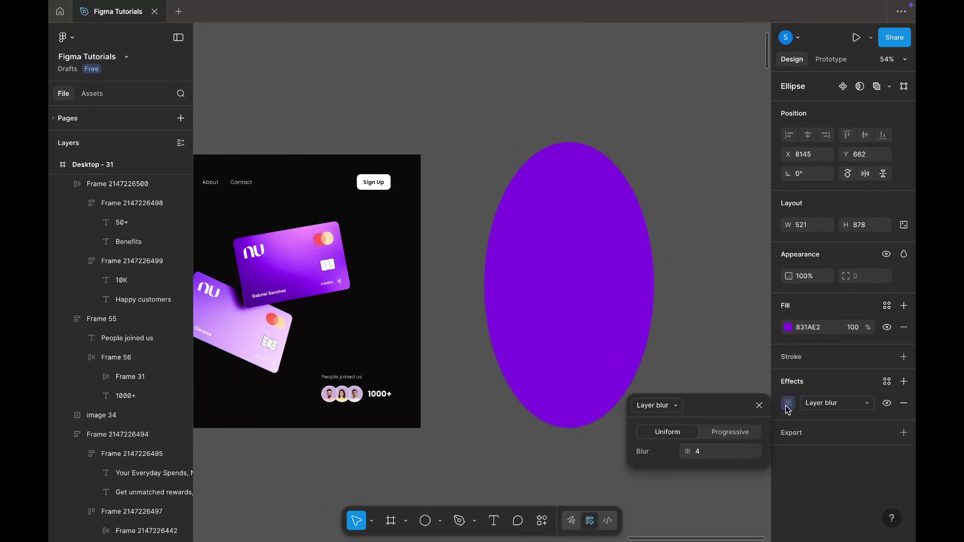
pyautogui.write('400')
pyautogui.press('Return')
# Move the blurred ellipse into the hero frame at X 438, Y -100 and send it to the back.
pyautogui.scroll(-2, 610, 280)
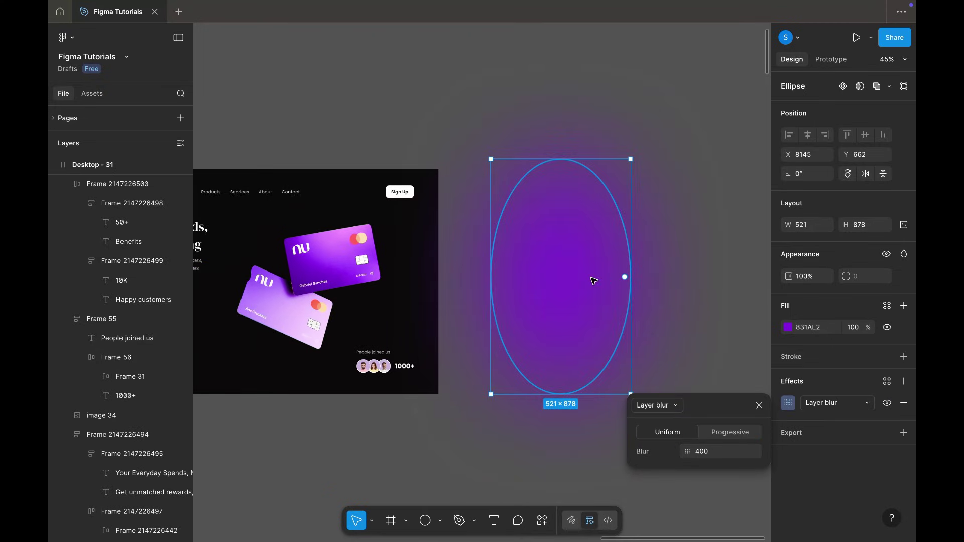
pyautogui.scroll(-2, 592, 278)
pyautogui.hscroll(-2, 592, 278)
pyautogui.moveTo(658, 272); pyautogui.dragTo(401, 257)
pyautogui.scroll(3, 404, 253)
pyautogui.rightClick(418, 241)
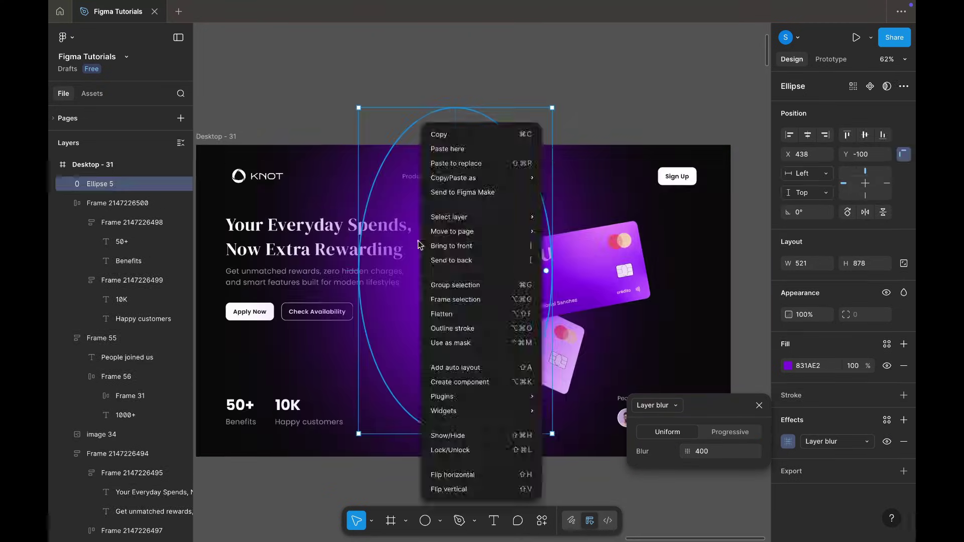
pyautogui.click(443, 266)
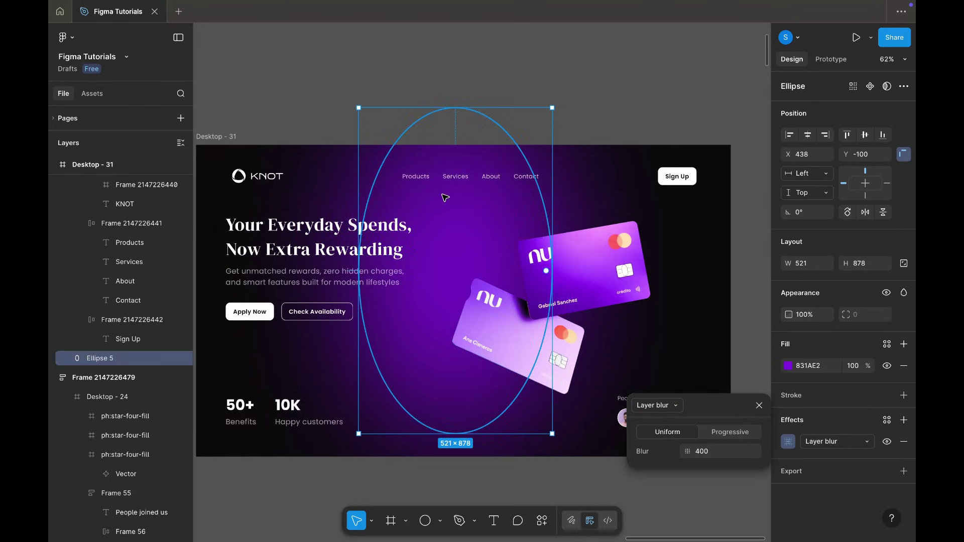
# Enlarge the purple ellipse to about 639 × 1077, rotate it to about -29.76° and place it over the hero's upper-left corner at X -293, Y -510.
pyautogui.hscroll(-3, 446, 195)
pyautogui.click(789, 135)
pyautogui.moveTo(497, 96); pyautogui.dragTo(598, 149)
pyautogui.moveTo(361, 362); pyautogui.dragTo(346, 298)
pyautogui.scroll(2, 572, 209)
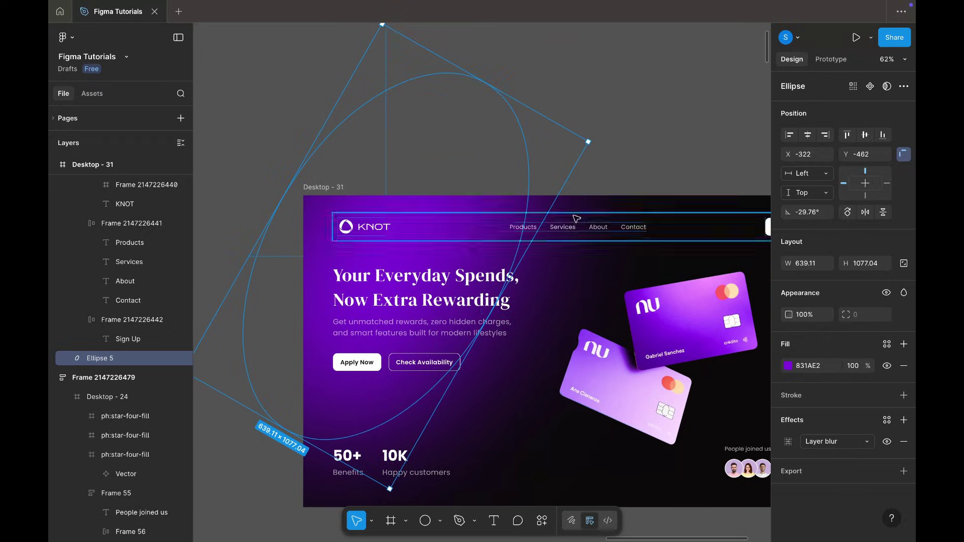
pyautogui.moveTo(431, 222); pyautogui.dragTo(439, 223)
pyautogui.scroll(-3, 441, 226)
# Set the purple ellipse's layer blur to 600.
pyautogui.click(789, 441)
pyautogui.write('600')
pyautogui.press('Return')
pyautogui.click(589, 149)
pyautogui.scroll(-2, 533, 266)
pyautogui.scroll(3, 531, 270)
pyautogui.hotkey('ctrl', 'z')
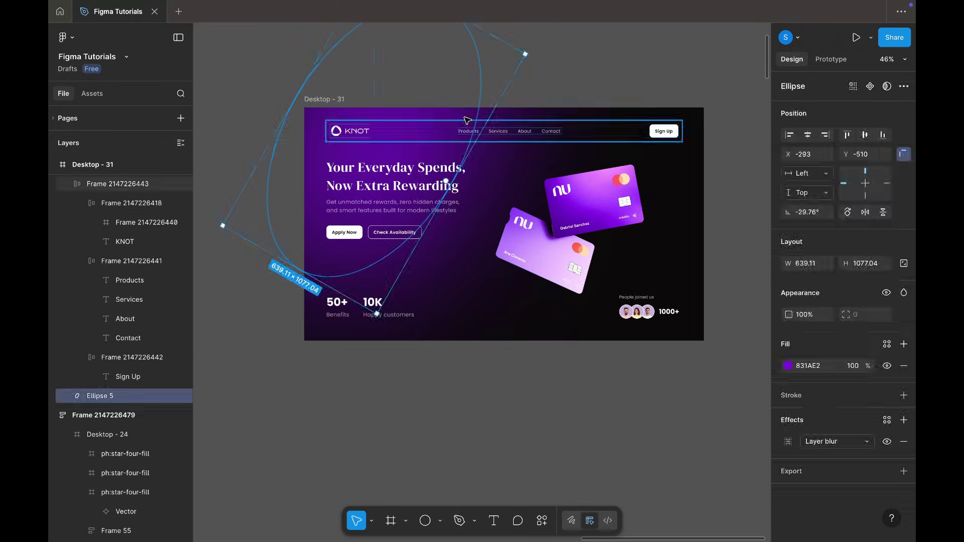
# Duplicate the purple ellipse, scale the copy down to about 457 × 771 and place it at X -260, Y -386.
pyautogui.hotkey('ctrl', 'd')
pyautogui.scroll(2, 528, 60)
pyautogui.moveTo(529, 170); pyautogui.dragTo(486, 196)
pyautogui.moveTo(439, 252); pyautogui.dragTo(405, 237)
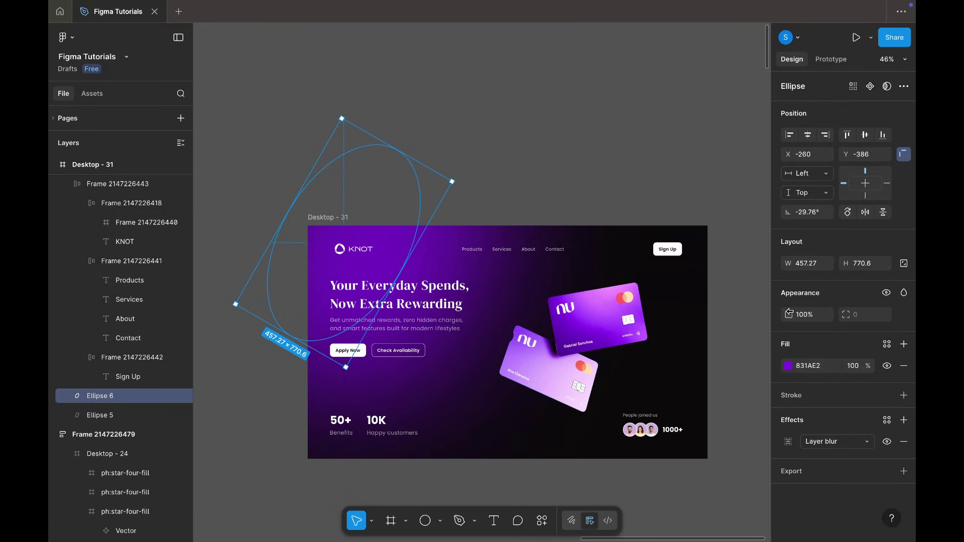
# Fill the smaller ellipse with red FF5D53 sampled from the circle logo on the lower card.
pyautogui.click(787, 366)
pyautogui.click(644, 413)
pyautogui.scroll(5, 602, 391)
pyautogui.click(519, 378)
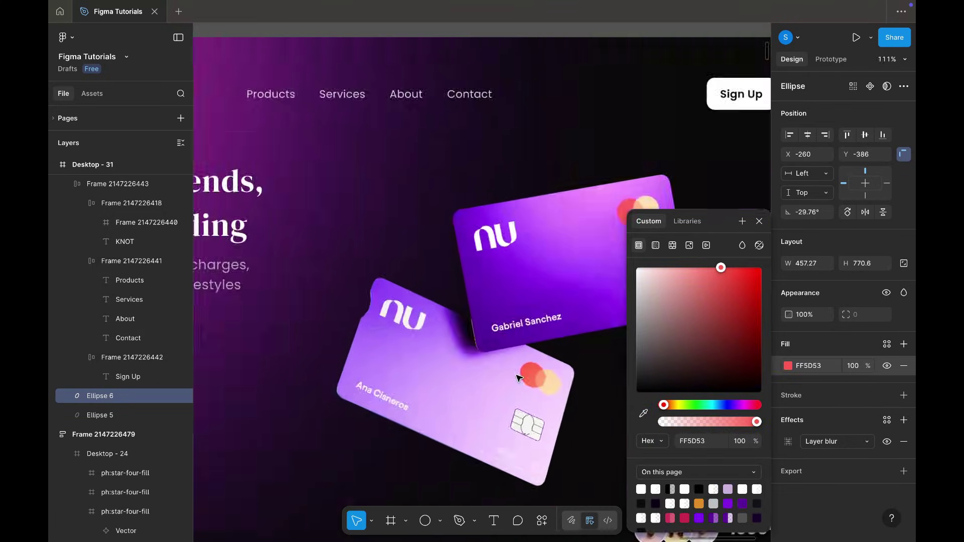
# Rotate the red ellipse to about -74.9°, place it at X -302, Y -322 and deepen its fill to FF3124.
pyautogui.scroll(-4, 520, 377)
pyautogui.moveTo(454, 190); pyautogui.dragTo(457, 249)
pyautogui.moveTo(309, 313); pyautogui.dragTo(307, 292)
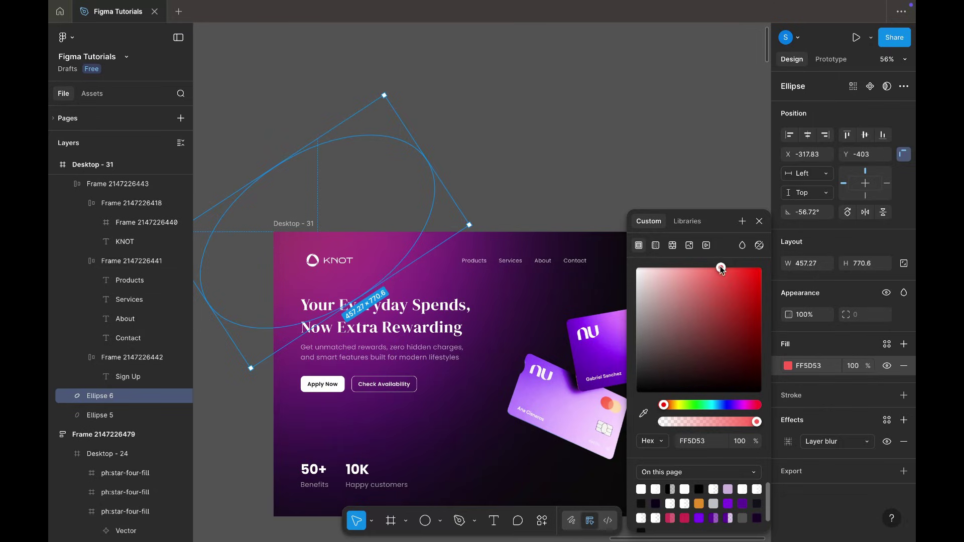
pyautogui.moveTo(721, 269); pyautogui.dragTo(743, 271)
pyautogui.moveTo(481, 224); pyautogui.dragTo(474, 276)
pyautogui.moveTo(741, 271); pyautogui.dragTo(743, 272)
pyautogui.click(788, 441)
pyautogui.press('Return')
pyautogui.click(493, 150)
pyautogui.scroll(-3, 493, 150)
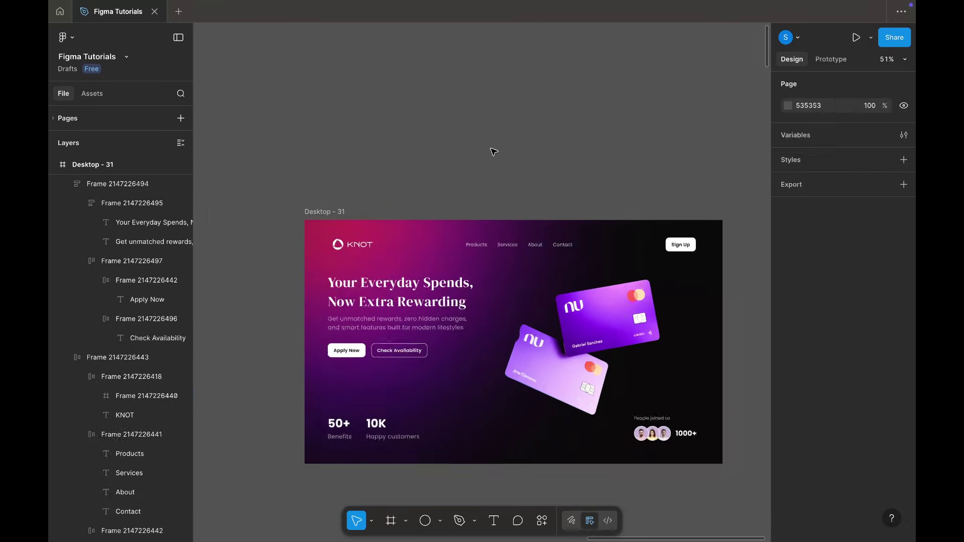
# Duplicate the red ellipse and fill the copy with a warm orange tone sampled from the card's logo.
pyautogui.scroll(2, 497, 152)
pyautogui.click(363, 224)
pyautogui.hotkey('ctrl', 'd')
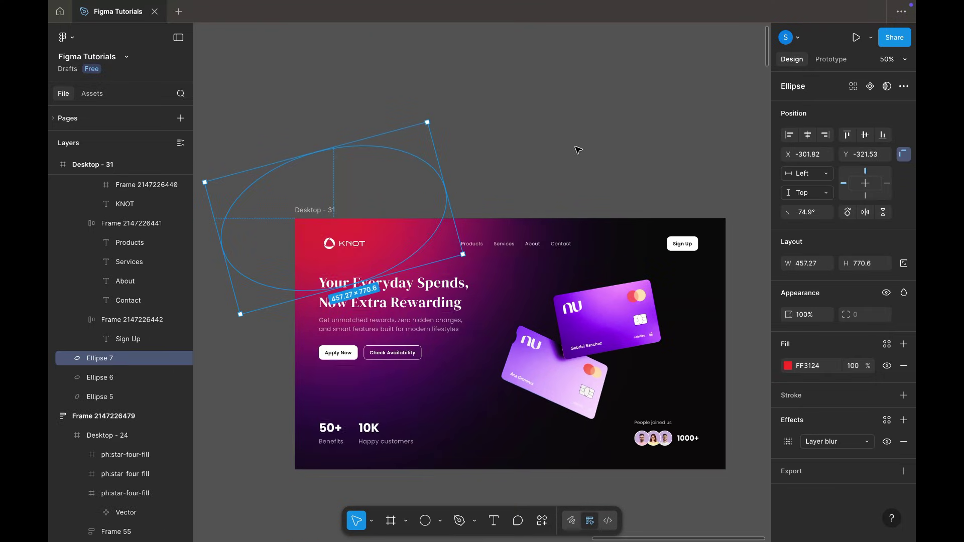
pyautogui.click(788, 366)
pyautogui.click(643, 413)
pyautogui.scroll(5, 620, 355)
pyautogui.click(608, 270)
# Make the orange ellipse's fill more saturated and move it further toward the hero's upper-left corner.
pyautogui.scroll(-5, 595, 216)
pyautogui.hscroll(-2, 594, 213)
pyautogui.moveTo(673, 267); pyautogui.dragTo(731, 270)
pyautogui.moveTo(530, 231); pyautogui.dragTo(393, 206)
pyautogui.scroll(-5, 525, 114)
pyautogui.click(548, 112)
pyautogui.scroll(5, 571, 201)
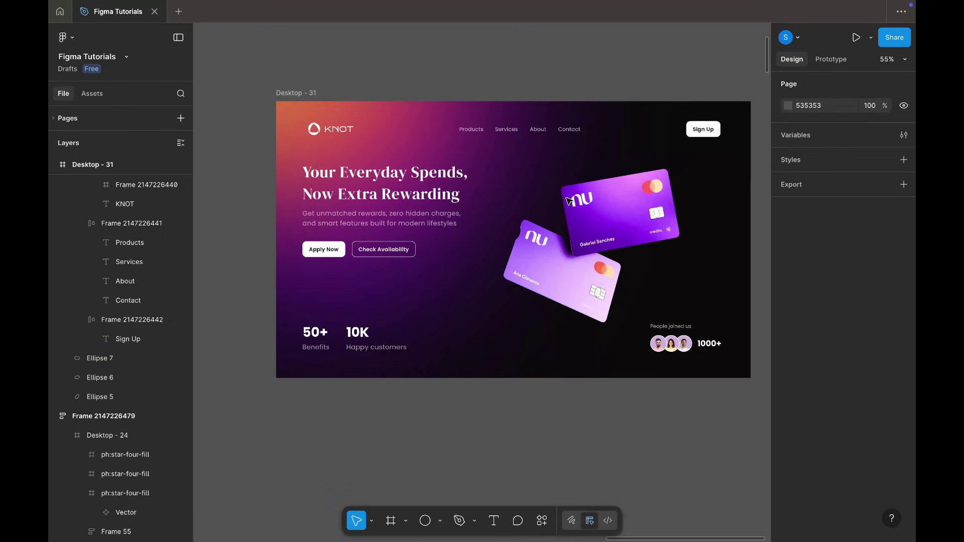
pyautogui.scroll(2, 624, 230)
pyautogui.scroll(-2, 624, 231)
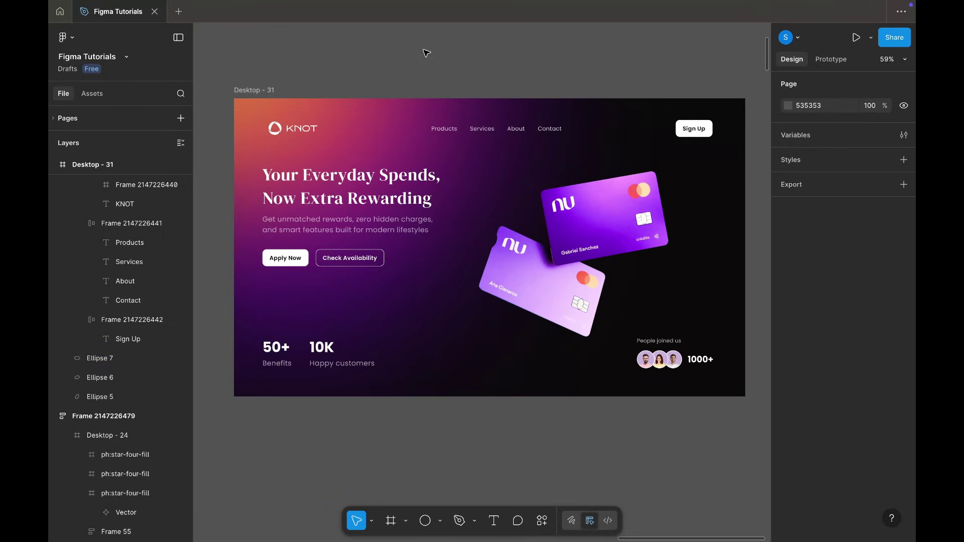
# Create a frame from the Desktop 1440 × 1024 preset beside the hero and lengthen it downward into a tall page.
pyautogui.scroll(-2, 426, 53)
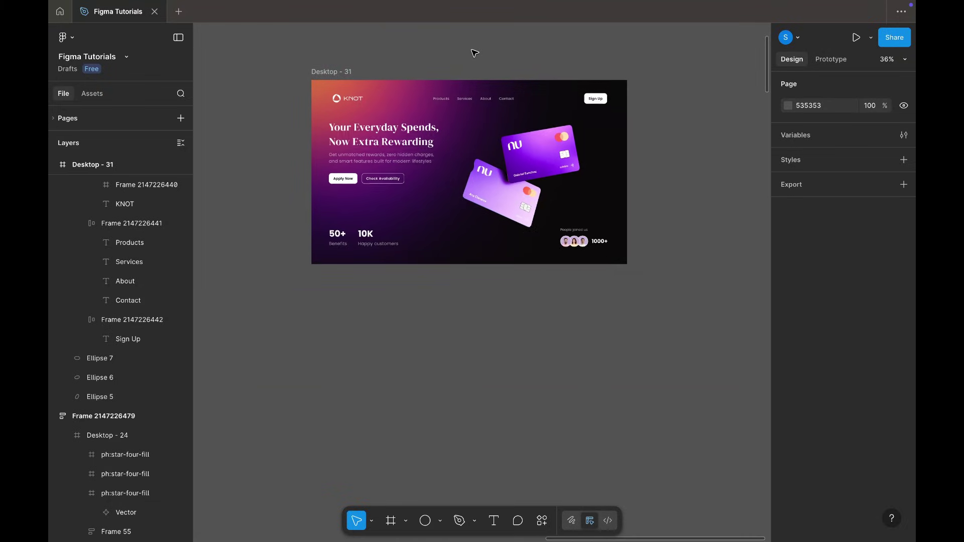
pyautogui.scroll(-1, 475, 54)
pyautogui.hscroll(3, 589, 121)
pyautogui.press('f')
pyautogui.hscroll(3, 613, 200)
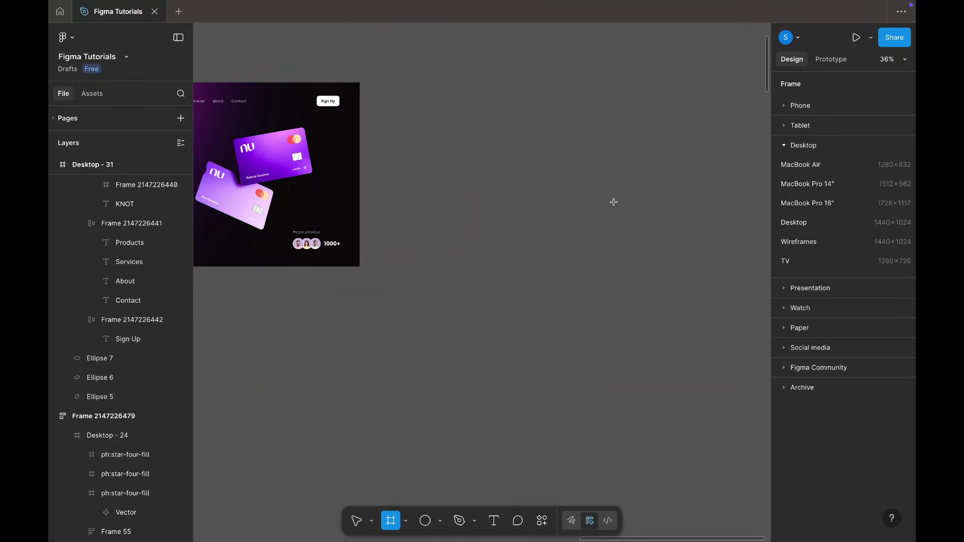
pyautogui.click(803, 222)
pyautogui.scroll(-2, 583, 142)
pyautogui.moveTo(501, 65); pyautogui.dragTo(495, 97)
pyautogui.moveTo(533, 250); pyautogui.dragTo(535, 463)
# Move the hero frame into the tall page frame and align it to the page's top edge.
pyautogui.moveTo(260, 95); pyautogui.dragTo(491, 125)
pyautogui.click(808, 160)
pyautogui.click(847, 162)
pyautogui.click(703, 75)
pyautogui.scroll(-2, 695, 73)
pyautogui.hscroll(-2, 695, 73)
pyautogui.moveTo(621, 82); pyautogui.dragTo(440, 51)
pyautogui.scroll(5, 520, 119)
pyautogui.scroll(-3, 520, 119)
# Duplicate the hero frame directly below itself at Y 840 and delete the copy's contents to leave an empty section.
pyautogui.click(522, 119)
pyautogui.scroll(2, 535, 112)
pyautogui.moveTo(547, 83); pyautogui.dragTo(550, 263)
pyautogui.moveTo(263, 243); pyautogui.dragTo(575, 368)
pyautogui.press('Return')
pyautogui.click(683, 333)
pyautogui.click(591, 307)
pyautogui.press('Return')
pyautogui.press('Delete')
# Fill the empty section with a purple sampled from the hero's gradient and darken it to 1D0A2B.
pyautogui.click(558, 309)
pyautogui.press('i')
pyautogui.scroll(3, 462, 129)
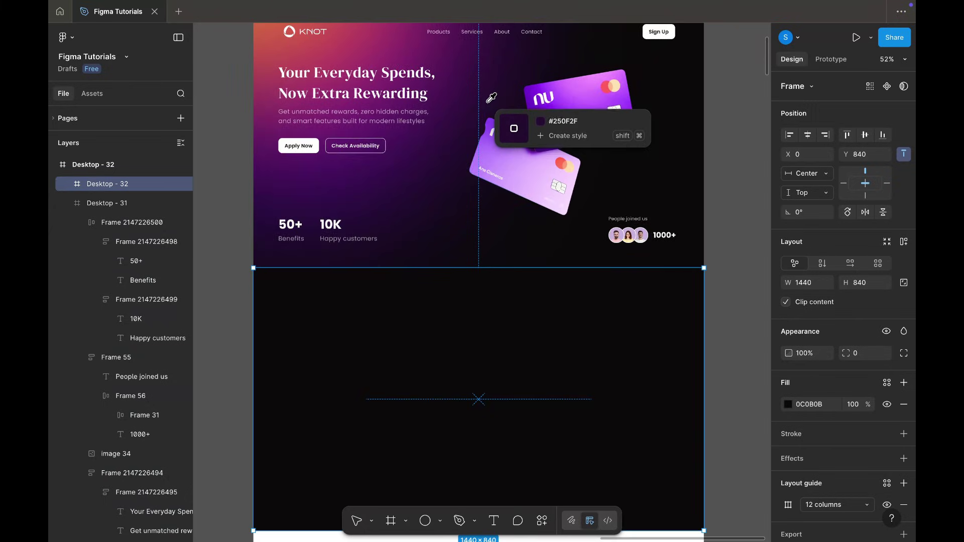
pyautogui.click(384, 194)
pyautogui.scroll(-2, 537, 193)
pyautogui.click(788, 404)
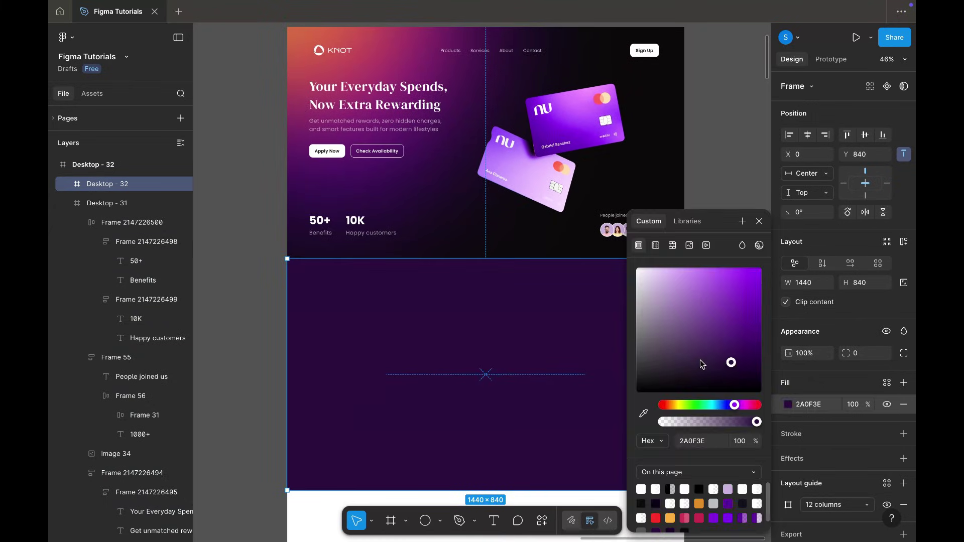
pyautogui.moveTo(732, 362); pyautogui.dragTo(732, 374)
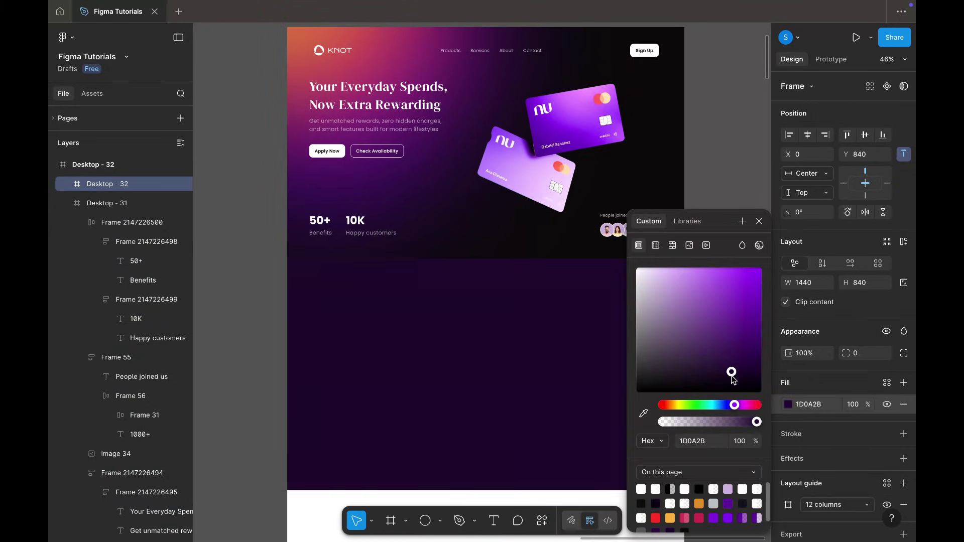
pyautogui.click(718, 163)
# Examine the Section 2 headline and bullet copy in the content frame.
pyautogui.scroll(-2, 717, 163)
pyautogui.hscroll(-15, 717, 163)
pyautogui.scroll(2, 717, 163)
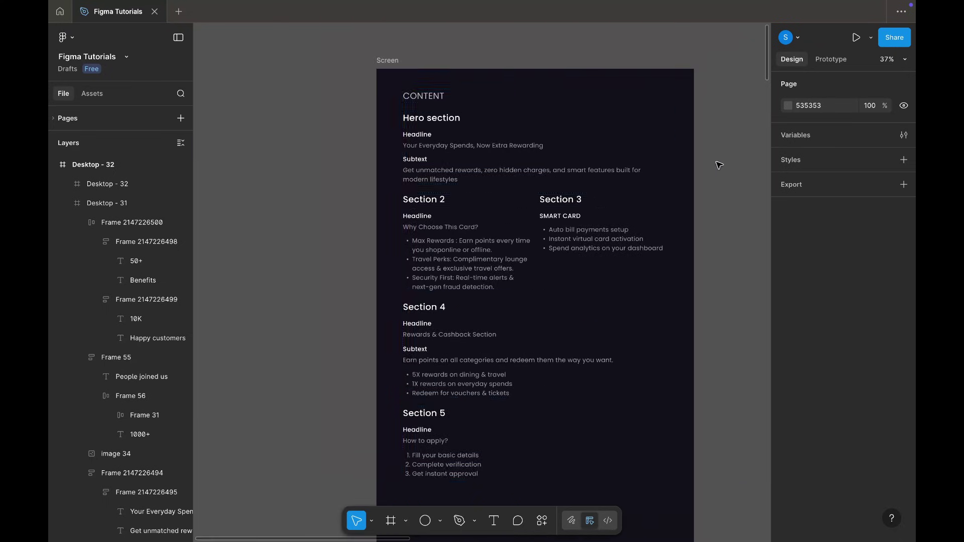
pyautogui.scroll(3, 553, 196)
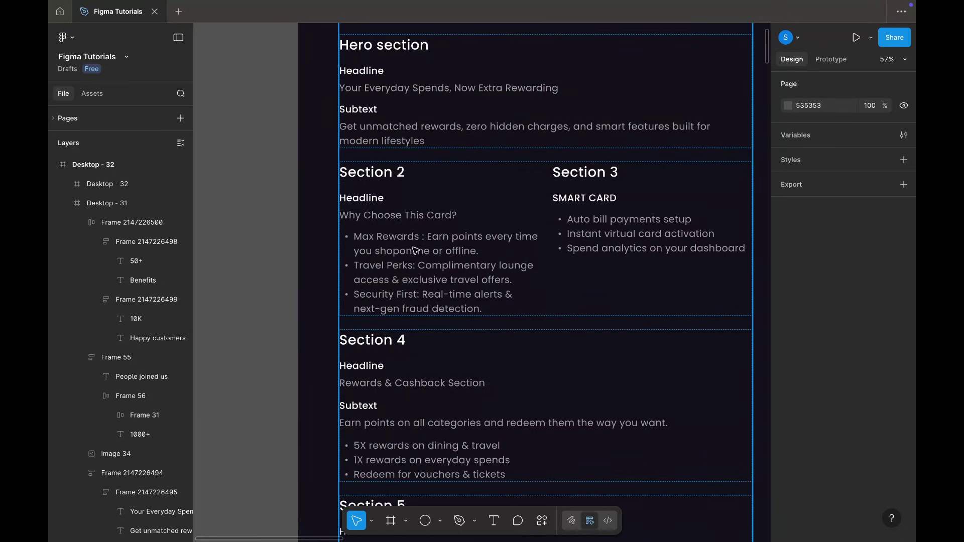
pyautogui.scroll(-3, 414, 251)
pyautogui.hscroll(15, 409, 259)
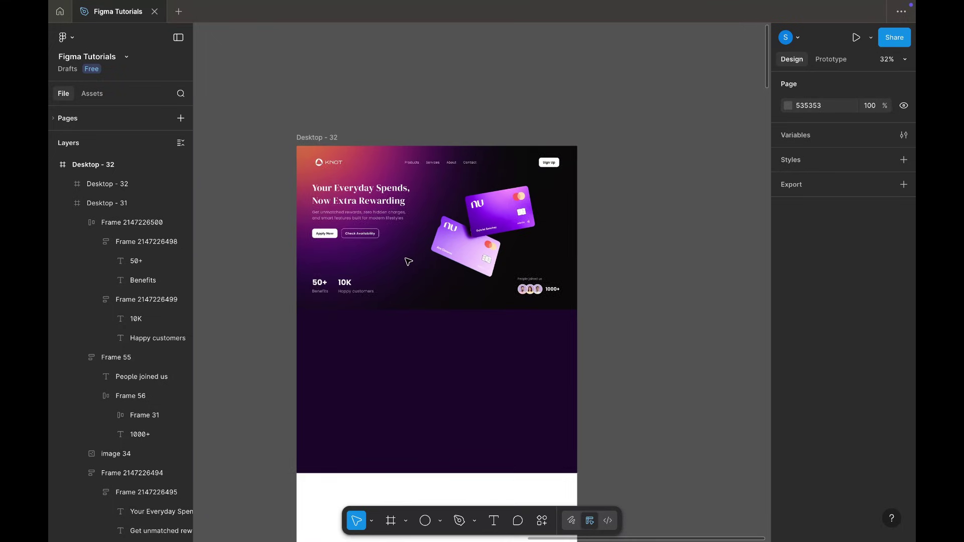
# Copy the hero's headline and subtext group into the purple section at X 838, Y 247 and show the layout guides.
pyautogui.scroll(-1, 407, 260)
pyautogui.keyDown('super'); pyautogui.click(362, 164); pyautogui.keyUp('super')
pyautogui.click(428, 167)
pyautogui.doubleClick(398, 163)
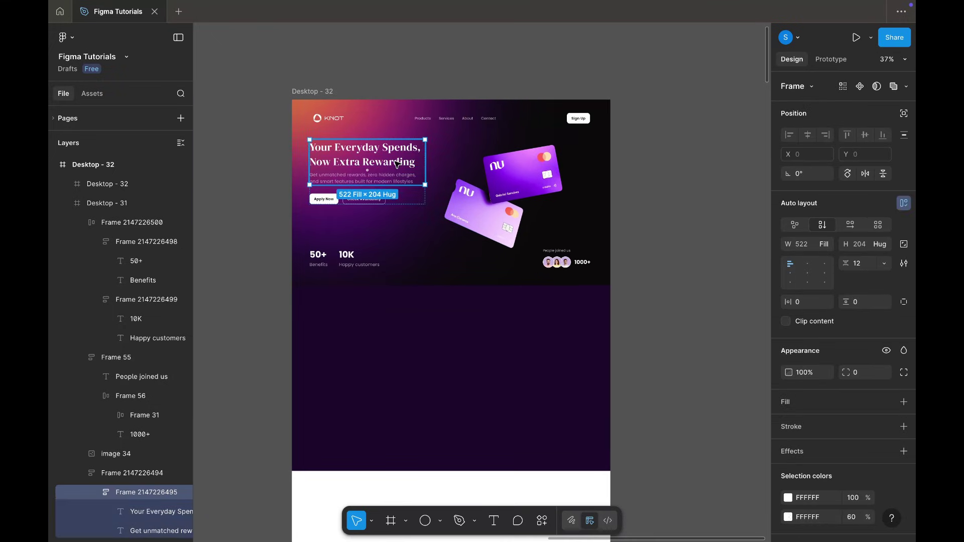
pyautogui.scroll(-1, 491, 309)
pyautogui.click(491, 308)
pyautogui.hotkey('ctrl', 'v')
pyautogui.moveTo(326, 279); pyautogui.dragTo(507, 331)
pyautogui.hotkey('shift', 'g')
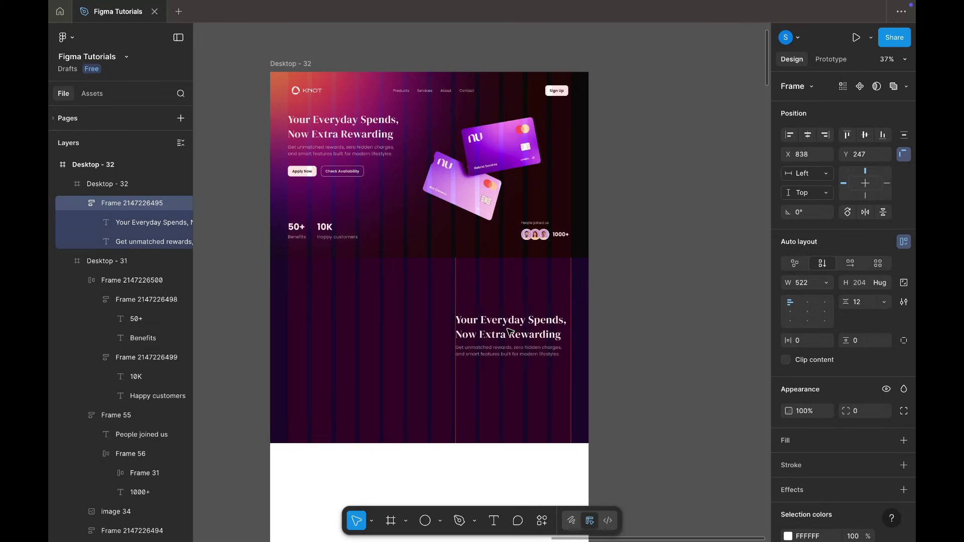
# Replace the copied headline's text with "Why Choose Us?" and hide the layout guides.
pyautogui.scroll(5, 510, 332)
pyautogui.doubleClick(497, 322)
pyautogui.press('Return')
pyautogui.write('Why Choose Us?')
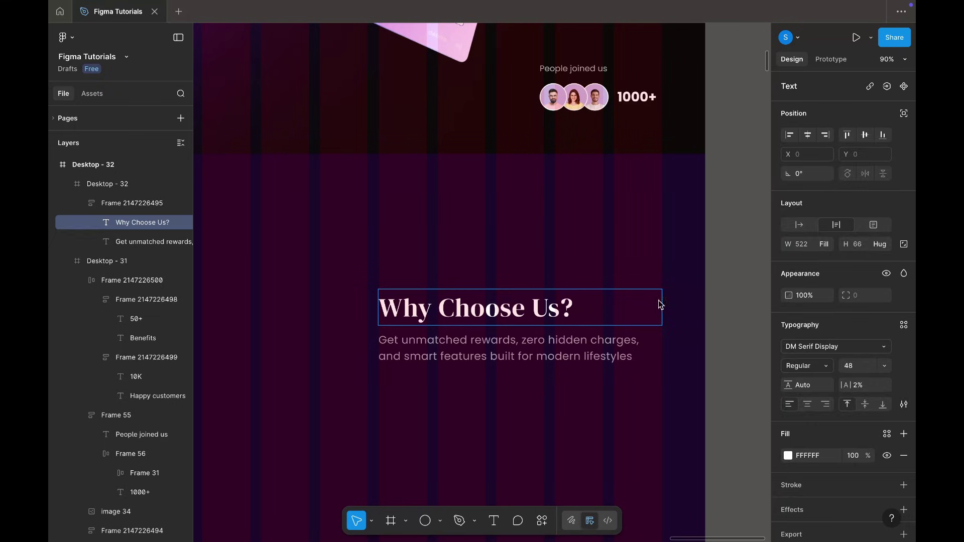
pyautogui.click(733, 298)
pyautogui.hotkey('shift', 'g')
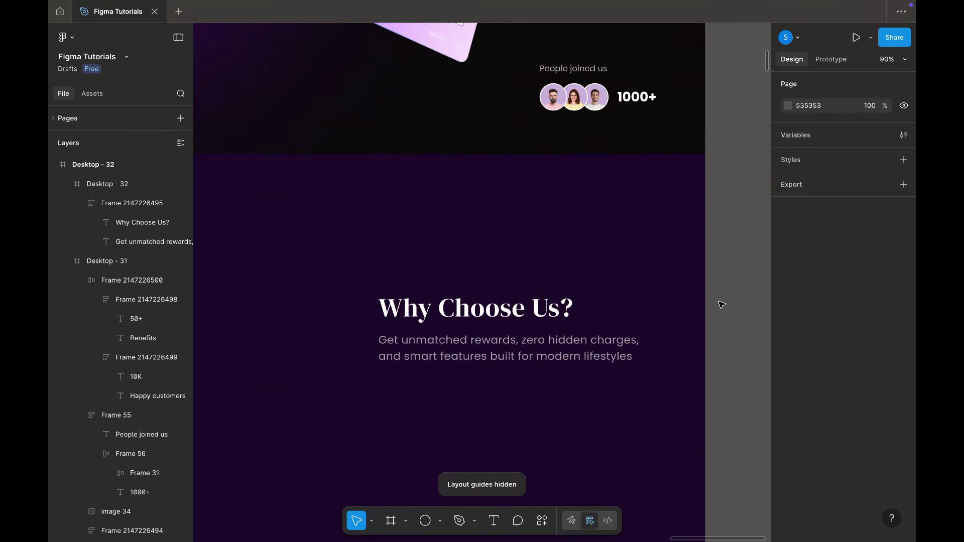
pyautogui.hotkey('shift', 'g')
pyautogui.keyDown('super'); pyautogui.click(482, 353); pyautogui.keyUp('super')
pyautogui.scroll(3, 482, 353)
pyautogui.scroll(-2, 462, 349)
pyautogui.scroll(-4, 754, 329)
pyautogui.click(755, 329)
# Hide the layout guides and copy the Section 2 group with its headline and bullet list from the content frame.
pyautogui.hscroll(10, 755, 328)
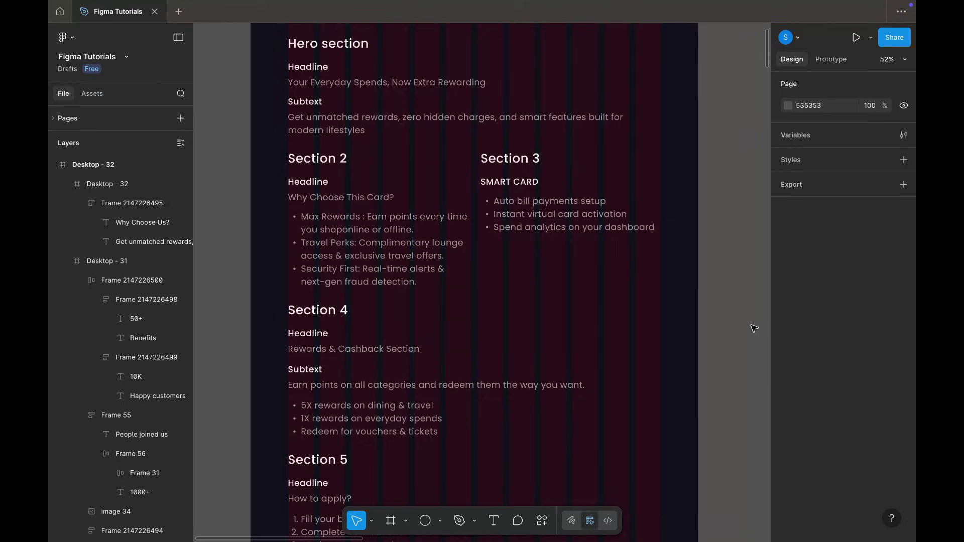
pyautogui.hotkey('ctrl', 'shift', '4')
pyautogui.scroll(2, 340, 221)
pyautogui.keyDown('super'); pyautogui.doubleClick(435, 229); pyautogui.keyUp('super')
pyautogui.moveTo(436, 230); pyautogui.dragTo(294, 212)
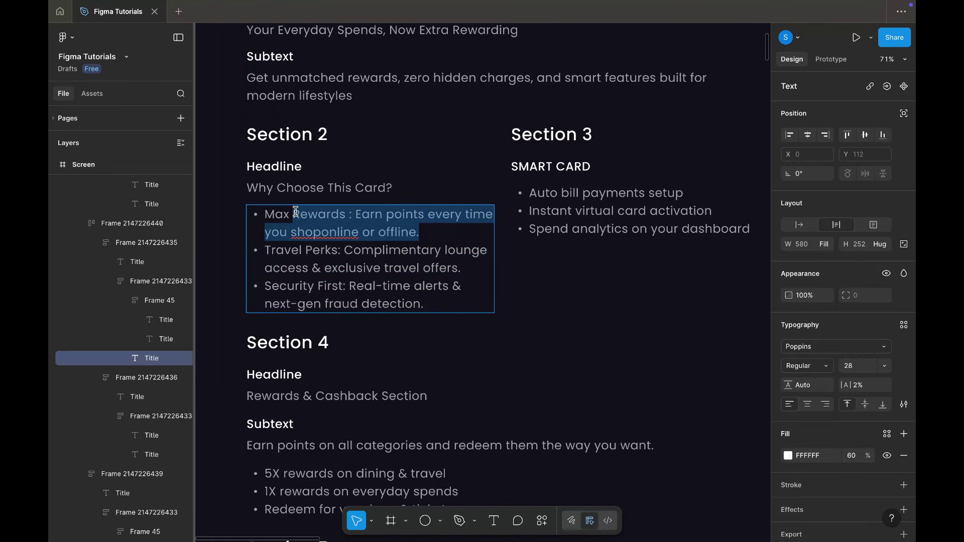
pyautogui.click(549, 269)
pyautogui.click(547, 269)
pyautogui.doubleClick(372, 233)
pyautogui.click(370, 233)
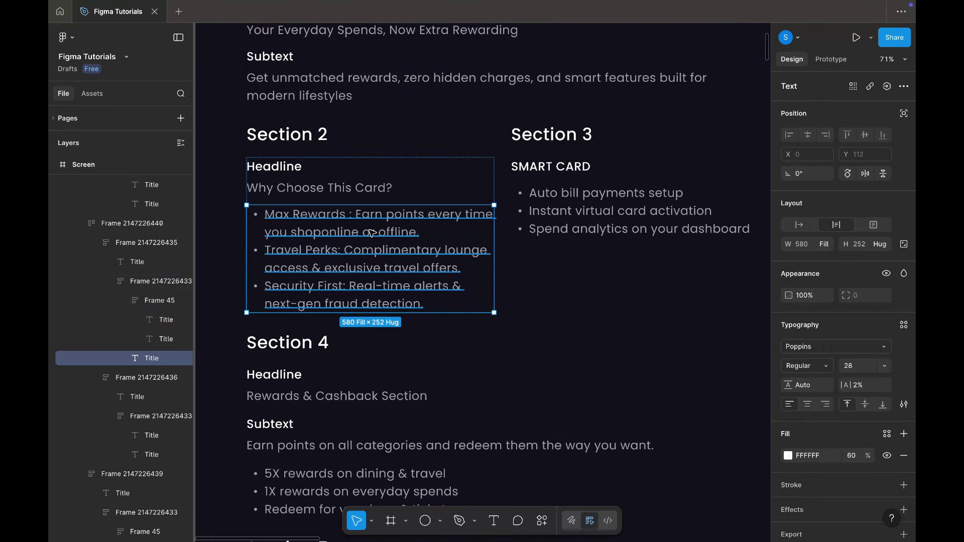
pyautogui.hotkey('shift', 'Return')
# Paste the Section 2 text group onto the empty canvas beside the purple section.
pyautogui.scroll(-4, 370, 230)
pyautogui.hscroll(15, 370, 230)
pyautogui.scroll(4, 372, 231)
pyautogui.click(548, 308)
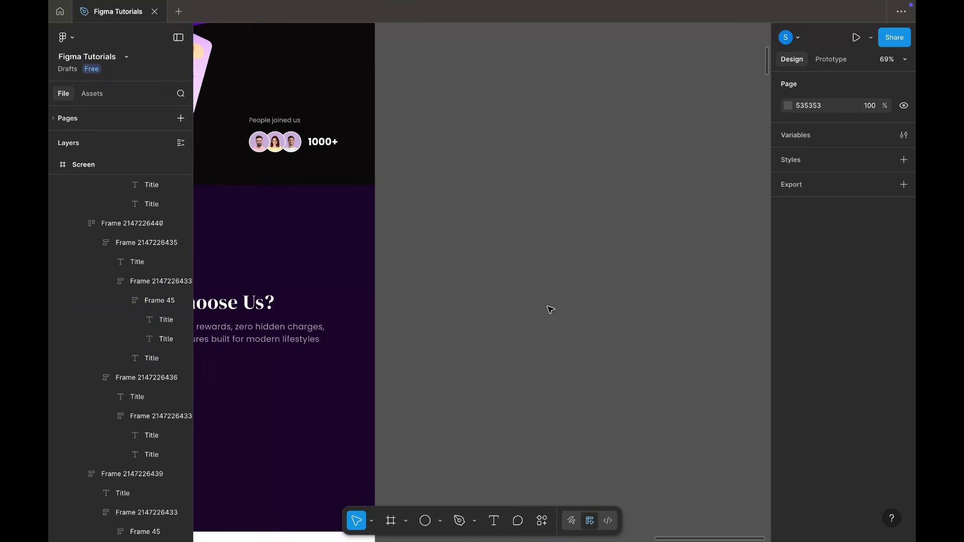
pyautogui.hotkey('ctrl', 'v')
pyautogui.moveTo(386, 201); pyautogui.dragTo(438, 261)
pyautogui.click(505, 202)
pyautogui.hscroll(-2, 506, 203)
pyautogui.scroll(-1, 506, 203)
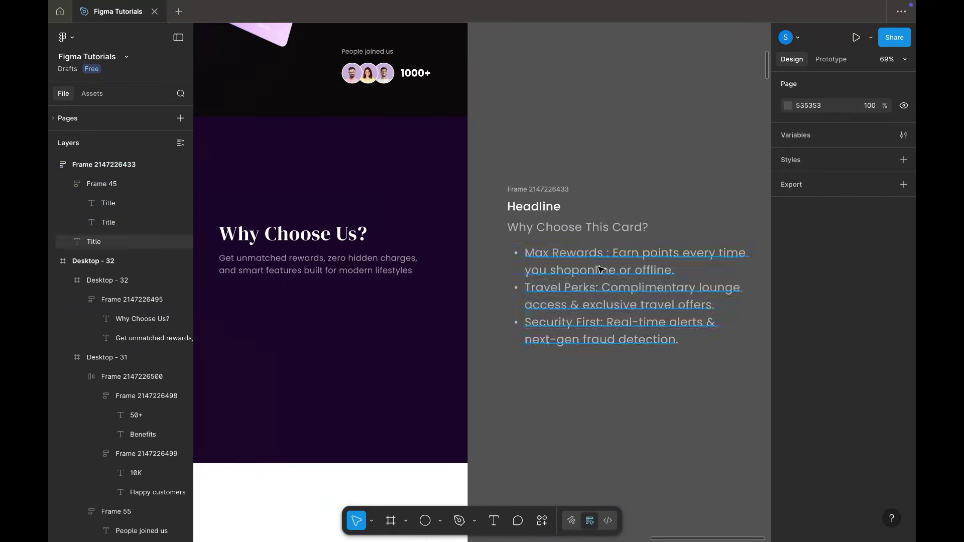
# Replace the subtext under "Why Choose Us?" with "Max Rewards" copied from the first bullet.
pyautogui.doubleClick(600, 267)
pyautogui.moveTo(603, 252); pyautogui.dragTo(542, 251)
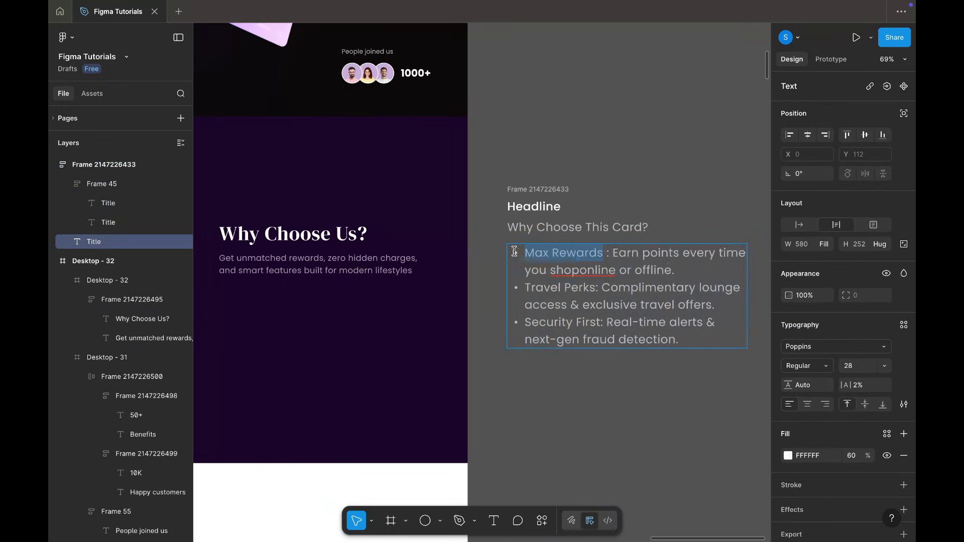
pyautogui.hotkey('ctrl', 'c')
pyautogui.hscroll(-2, 452, 256)
pyautogui.doubleClick(404, 258)
pyautogui.hotkey('ctrl', 'v')
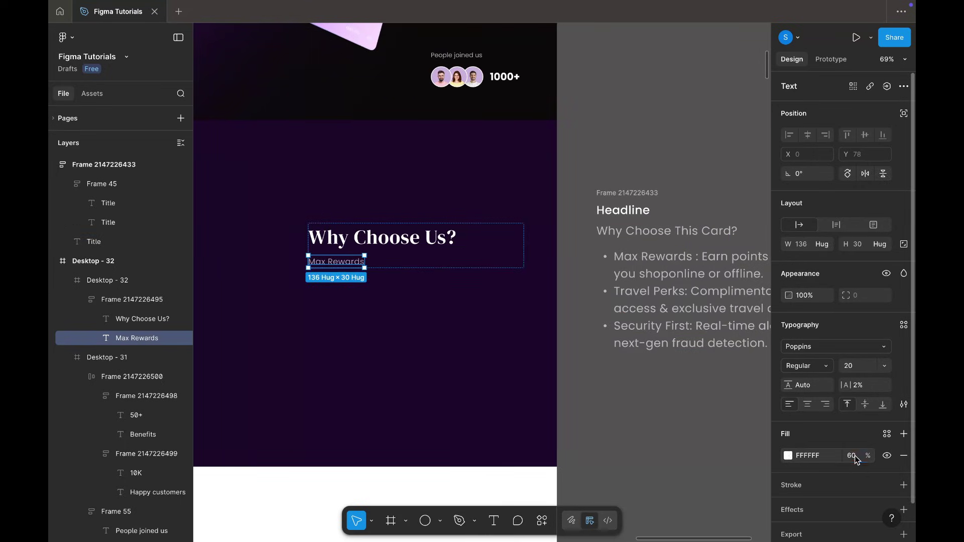
# Style the "Max Rewards" line as 24-size SemiBold with a white fill at 100% opacity.
pyautogui.click(862, 368)
pyautogui.write('24')
pyautogui.press('Return')
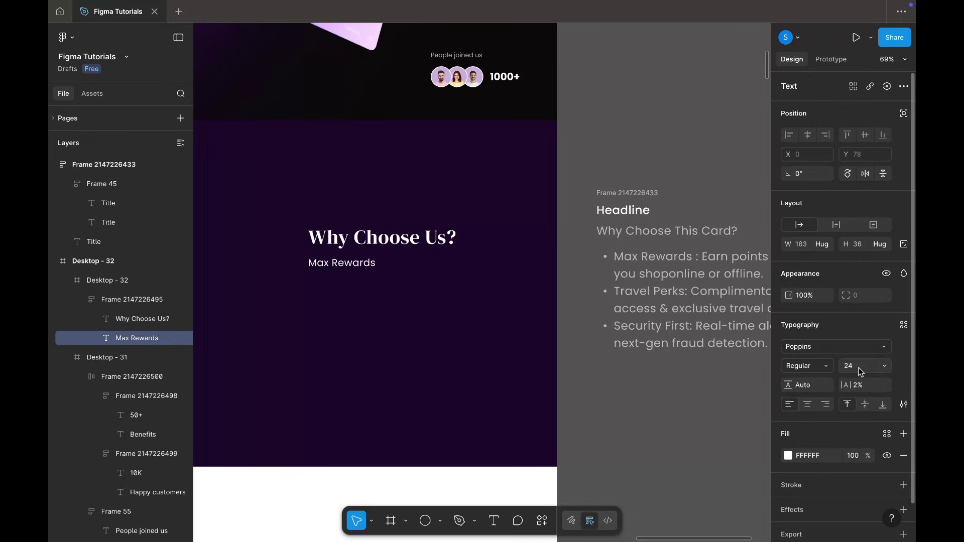
pyautogui.click(818, 367)
pyautogui.click(817, 395)
# Duplicate the "Max Rewards" line below itself and set the copy to Regular weight with 60% fill opacity.
pyautogui.hscroll(-1, 441, 262)
pyautogui.hotkey('ctrl', 'd')
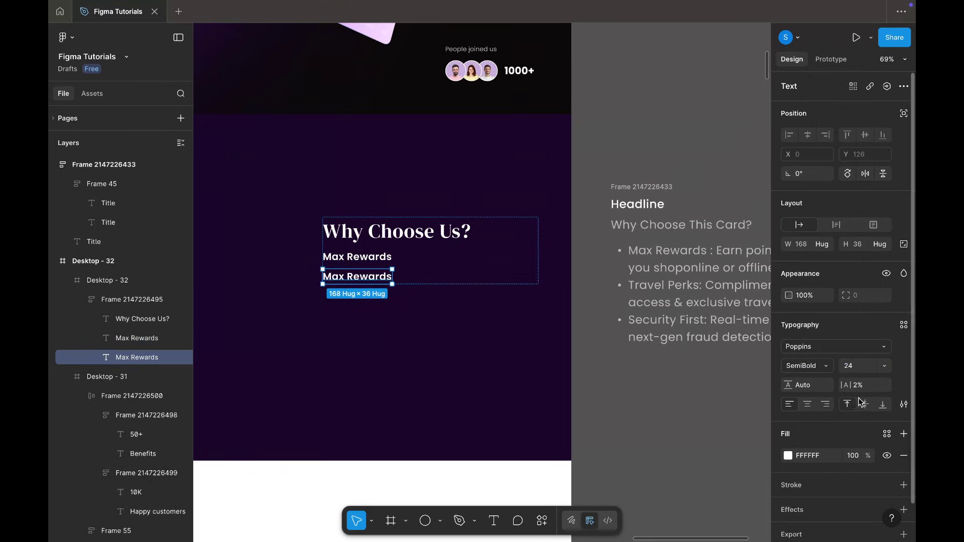
pyautogui.click(809, 365)
pyautogui.click(823, 336)
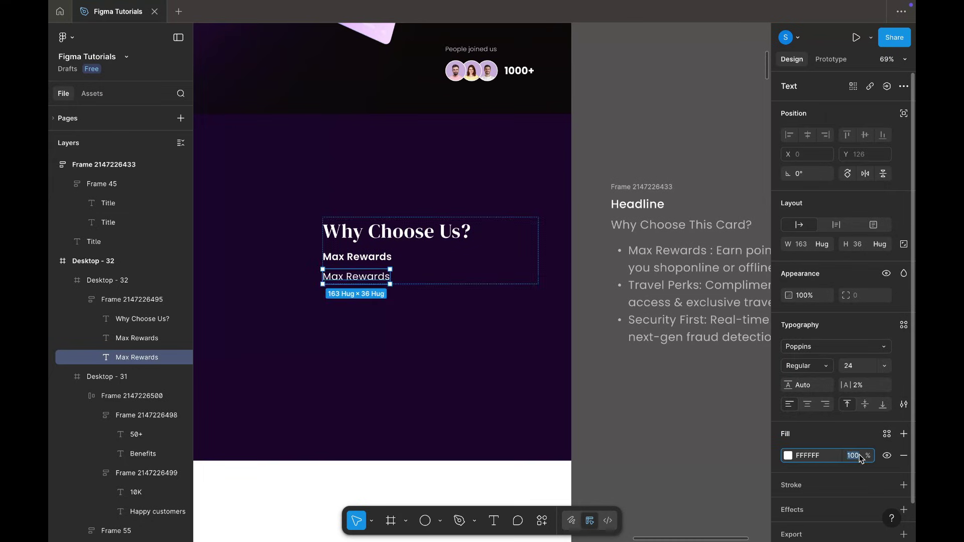
# Replace the lower line's text with "Earn points every time you shoponline or offline." copied from the first bullet.
pyautogui.hscroll(3, 560, 246)
pyautogui.click(560, 246)
pyautogui.doubleClick(559, 248)
pyautogui.moveTo(558, 250); pyautogui.dragTo(613, 261)
pyautogui.hscroll(-5, 589, 260)
pyautogui.doubleClick(470, 275)
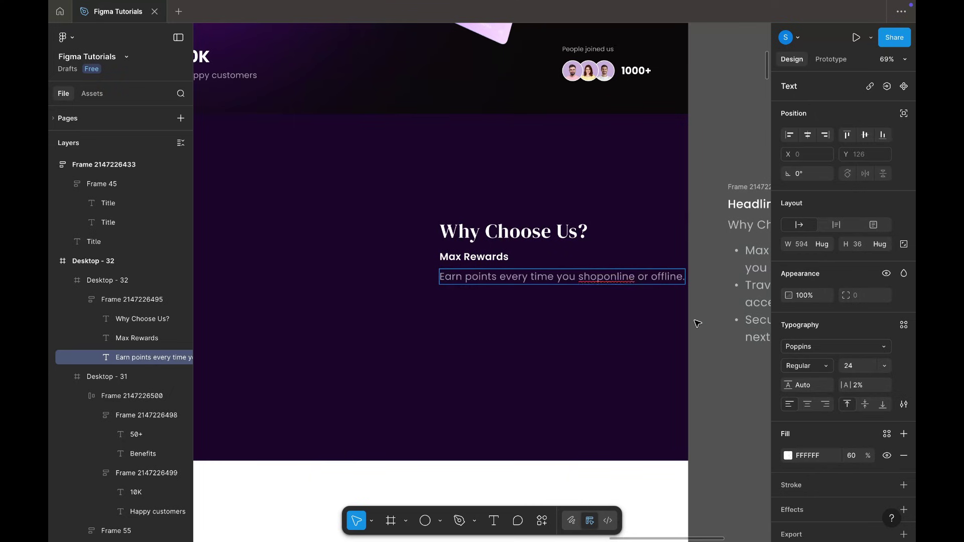
# Show the layout guides and wrap the Max Rewards title and description in a vertical auto layout with gap 8.
pyautogui.hotkey('ctrl', 'g')
pyautogui.moveTo(684, 277); pyautogui.dragTo(649, 277)
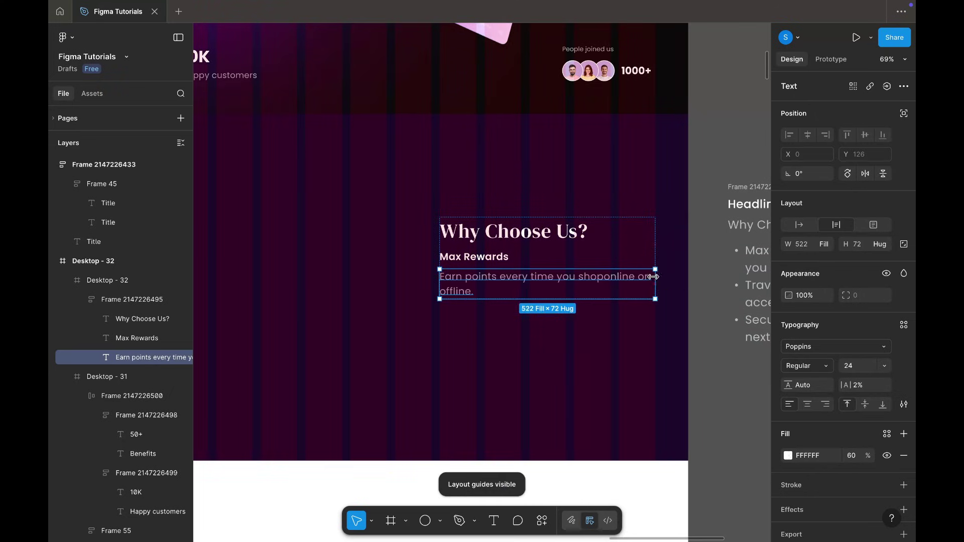
pyautogui.doubleClick(653, 276)
pyautogui.keyDown('shift'); pyautogui.click(502, 258); pyautogui.keyUp('shift')
pyautogui.hotkey('shift', 'a')
pyautogui.scroll(3, 542, 262)
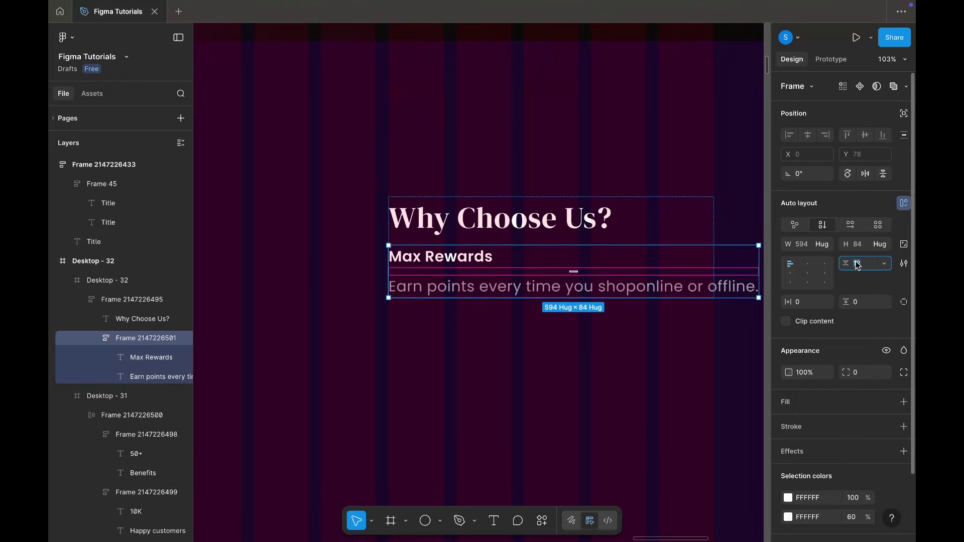
pyautogui.write('8')
pyautogui.press('Return')
# Set the Max Rewards auto layout frame and both of its texts to fill the container width.
pyautogui.click(822, 244)
pyautogui.click(775, 262)
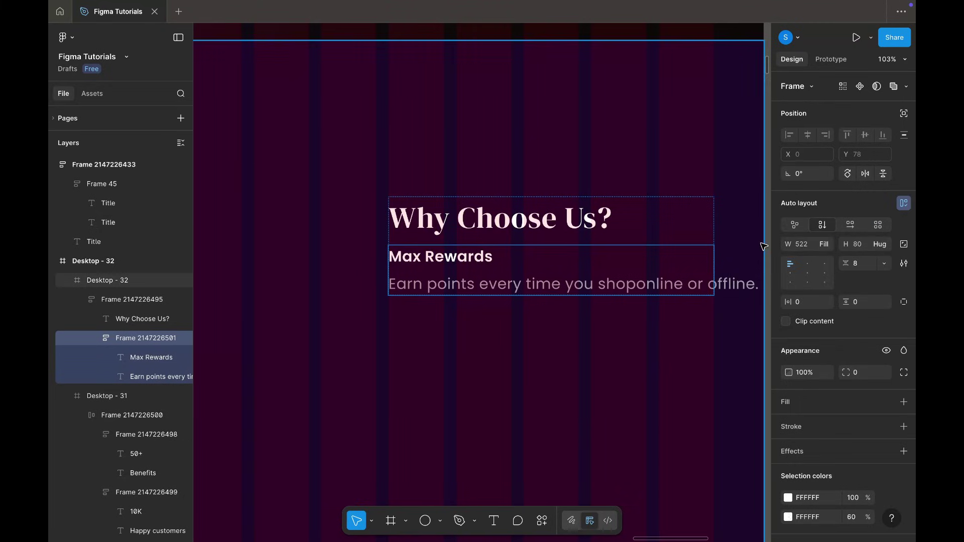
pyautogui.press('Return')
pyautogui.click(824, 244)
pyautogui.click(783, 254)
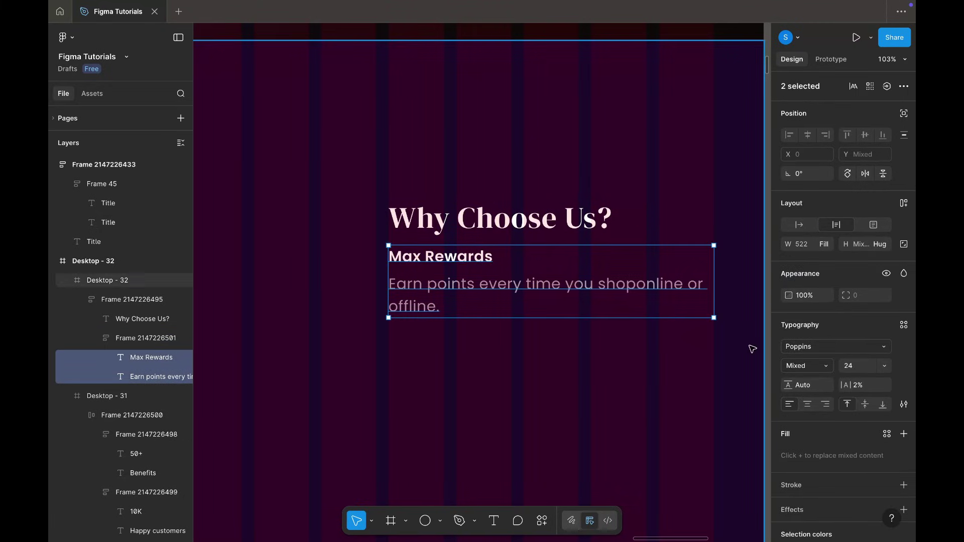
# Set the Max Rewards frame's horizontal and vertical padding to 20.
pyautogui.hotkey('shift', 'Return')
pyautogui.write('20')
pyautogui.press('Return')
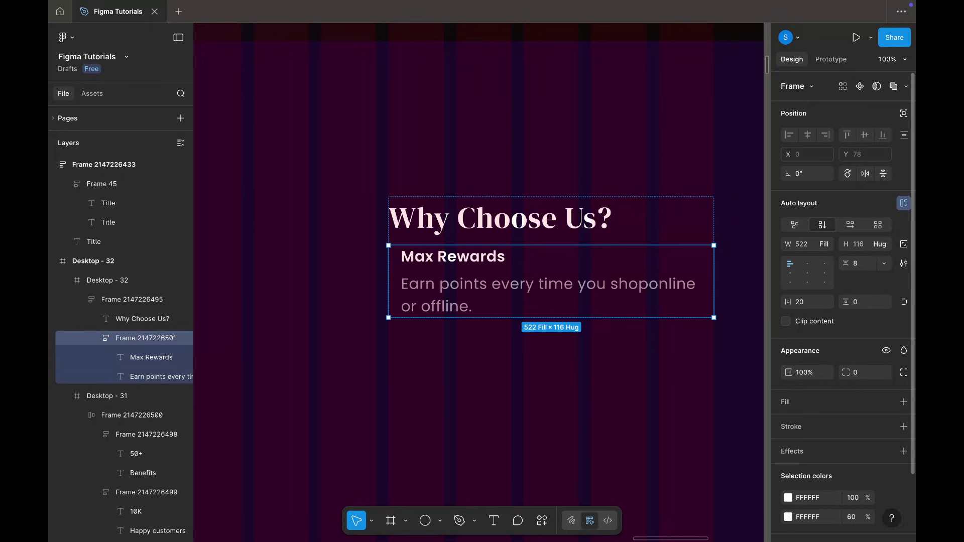
pyautogui.click(860, 305)
pyautogui.write('20')
pyautogui.press('Return')
# Give the Max Rewards frame a white fill at 10% opacity and corner radius 20, and hide the layout guides.
pyautogui.click(791, 400)
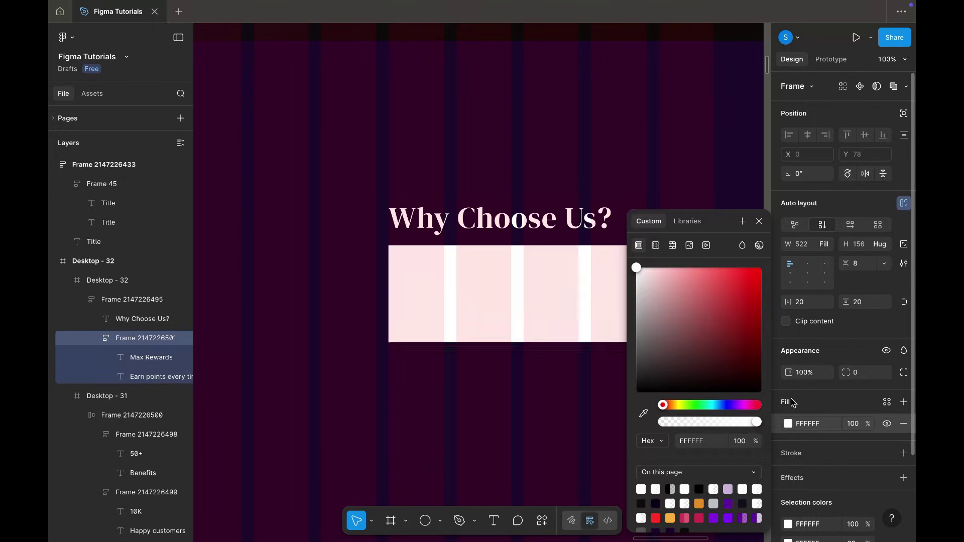
pyautogui.click(853, 424)
pyautogui.press('Return')
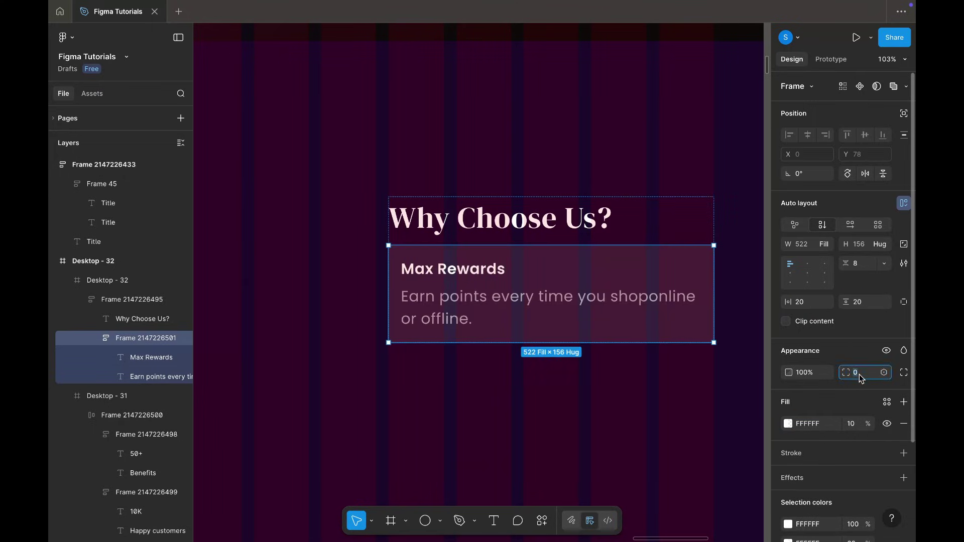
pyautogui.hotkey('ctrl', 'shift', '4')
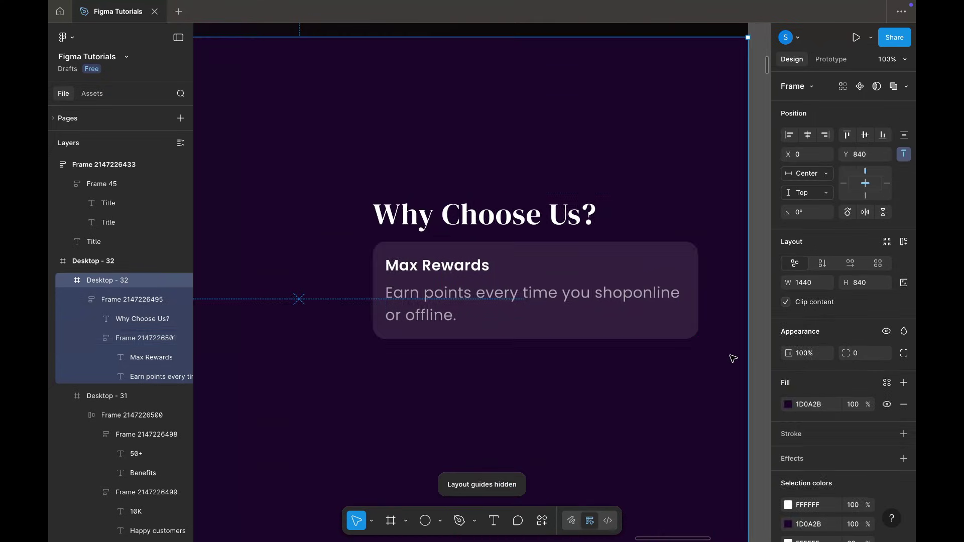
# Set the Max Rewards card's fill opacity to 6%.
pyautogui.click(855, 423)
pyautogui.write('6')
pyautogui.press('Return')
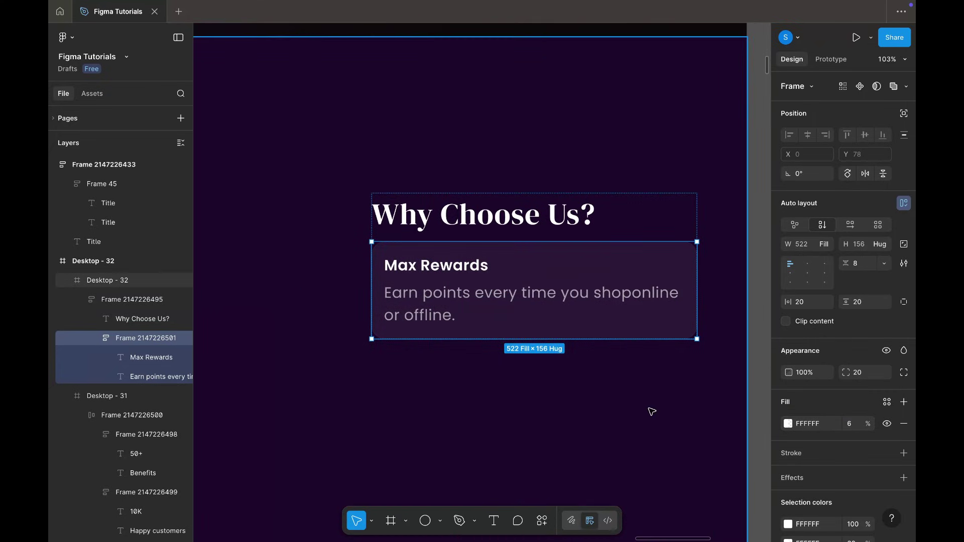
pyautogui.click(652, 411)
# Duplicate the Max Rewards card twice to make a stack of three cards under the heading.
pyautogui.doubleClick(595, 314)
pyautogui.doubleClick(594, 314)
pyautogui.hotkey('ctrl', 'd')
pyautogui.hotkey('ctrl', 'd')
pyautogui.scroll(-3, 595, 315)
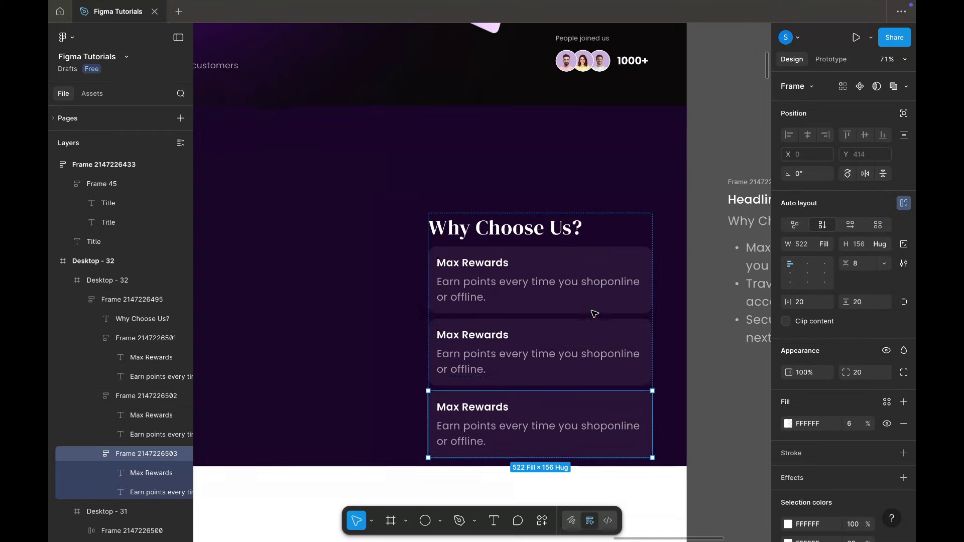
# Wrap the three cards in an auto layout and centre the whole "Why Choose Us?" block vertically in its section.
pyautogui.keyDown('shift'); pyautogui.click(568, 330); pyautogui.keyUp('shift')
pyautogui.keyDown('shift'); pyautogui.click(546, 297); pyautogui.keyUp('shift')
pyautogui.hotkey('shift', 'a')
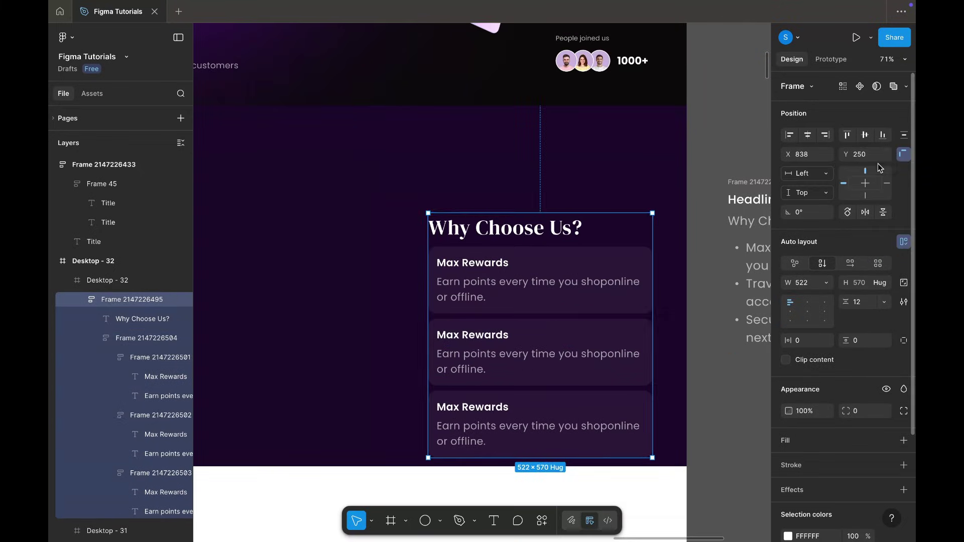
pyautogui.click(725, 137)
pyautogui.hotkey('shift', 'g')
pyautogui.hscroll(3, 724, 135)
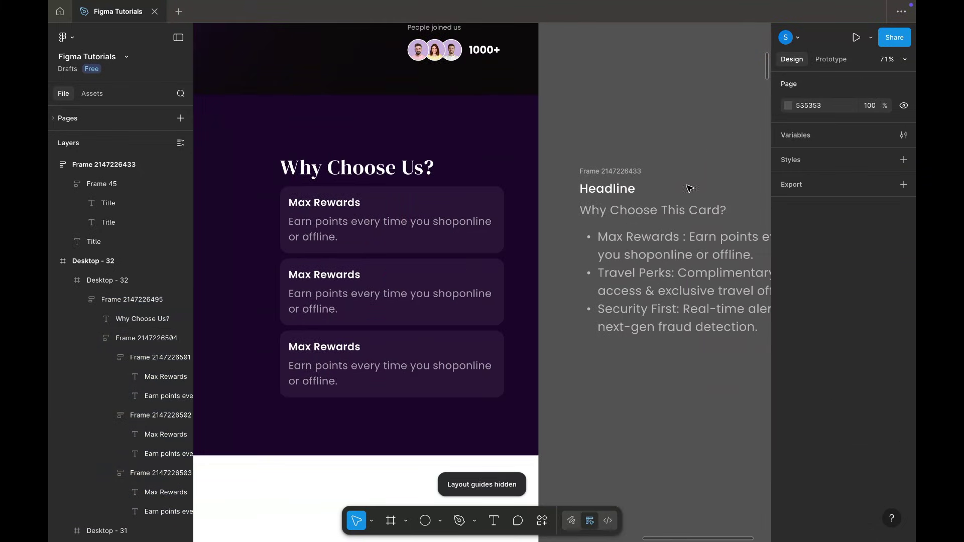
# Change the second benefit card's title to "Travel Perks", taken from the pasted section text.
pyautogui.tripleClick(635, 258)
pyautogui.moveTo(601, 272); pyautogui.dragTo(655, 277)
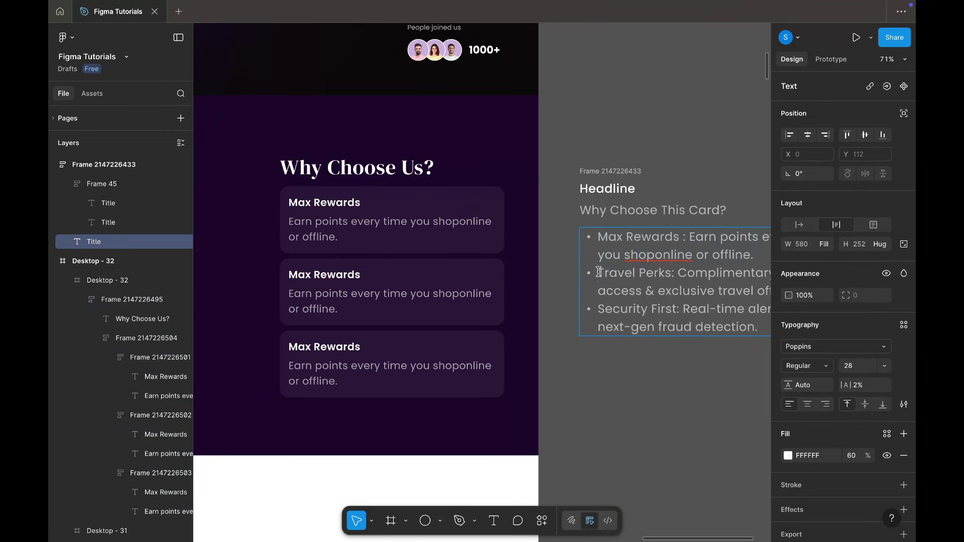
pyautogui.doubleClick(307, 275)
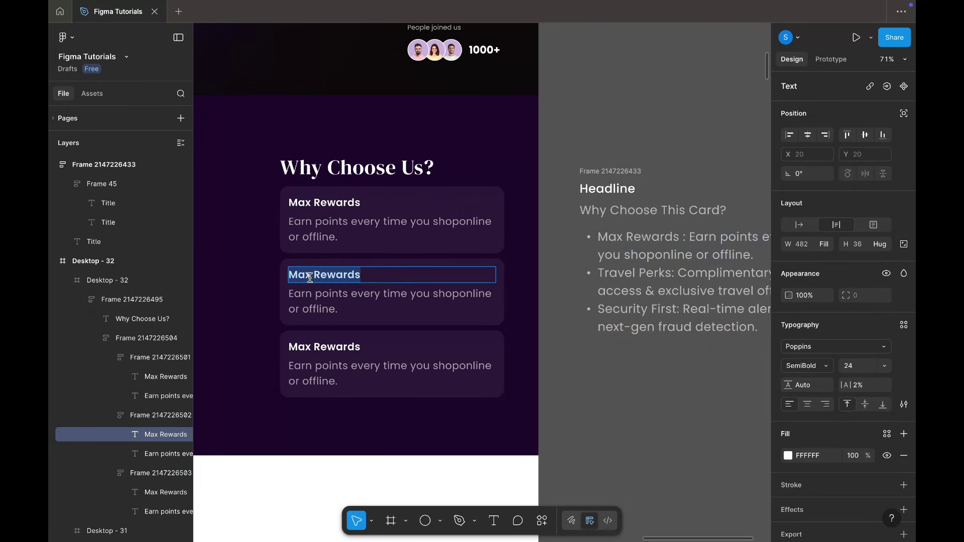
pyautogui.click(555, 376)
pyautogui.click(558, 375)
# Replace the Travel Perks card's description with "Complimentary lounge access & exclusive travel offers.".
pyautogui.hscroll(3, 605, 374)
pyautogui.doubleClick(586, 266)
pyautogui.moveTo(587, 268); pyautogui.dragTo(695, 282)
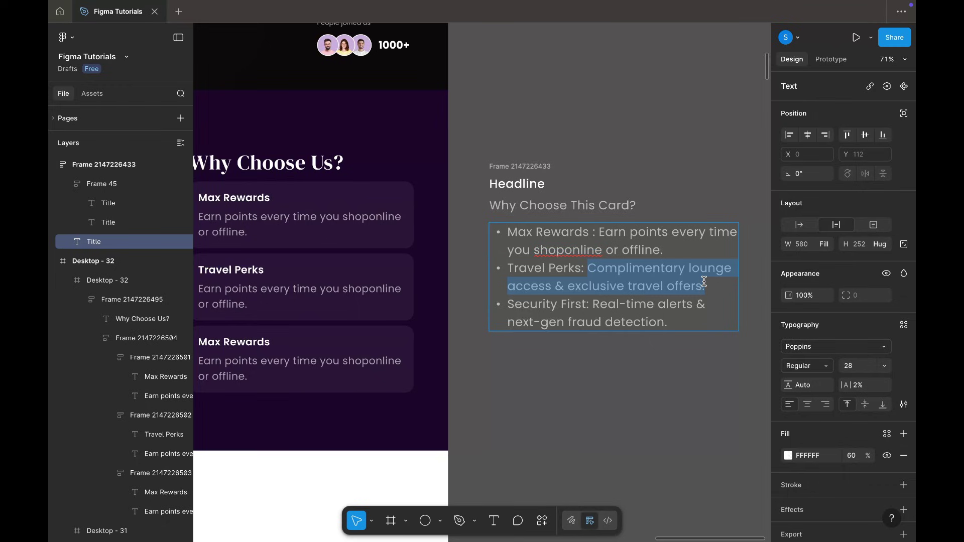
pyautogui.hscroll(-4, 703, 281)
pyautogui.doubleClick(428, 294)
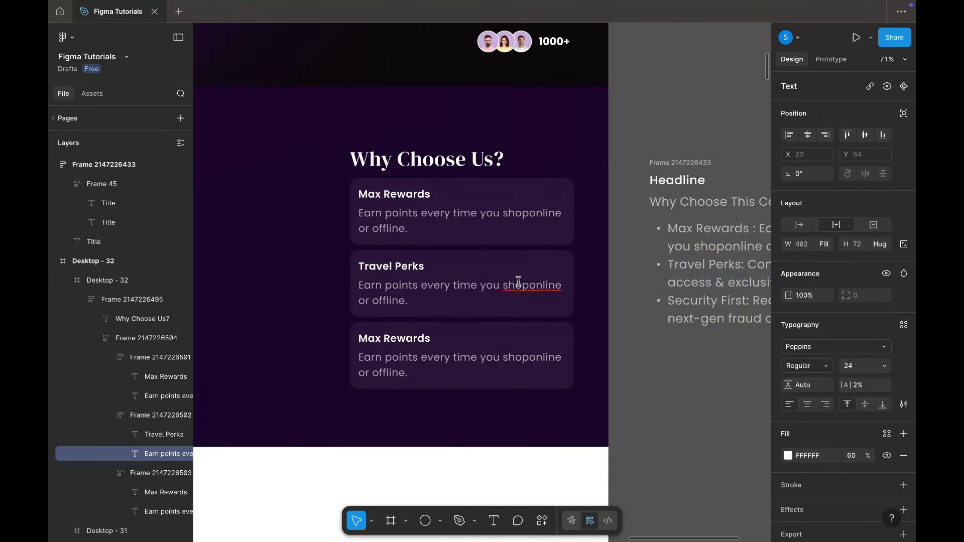
pyautogui.write('Complimentary lounge access & exclusive travel offers.')
# Change the third benefit card's title to "Security First", taken from the pasted section text.
pyautogui.hscroll(4, 502, 301)
pyautogui.doubleClick(552, 294)
pyautogui.click(513, 295)
pyautogui.hscroll(-4, 436, 353)
pyautogui.click(372, 346)
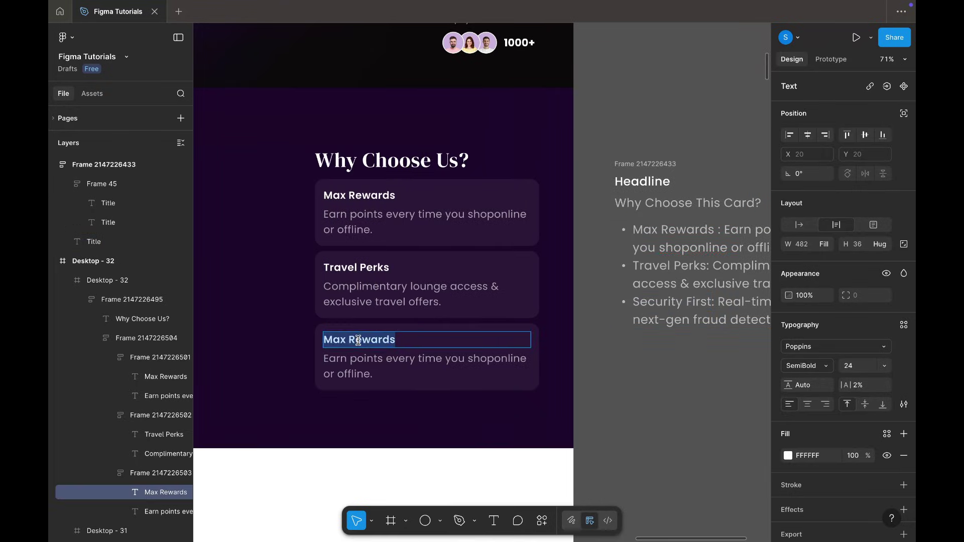
pyautogui.click(651, 391)
# Replace the Security First card's description with "Real-time alerts & next-gen fraud detection.".
pyautogui.hscroll(8, 651, 392)
pyautogui.doubleClick(465, 301)
pyautogui.moveTo(465, 301); pyautogui.dragTo(571, 333)
pyautogui.hotkey('ctrl', 'c')
pyautogui.hscroll(-8, 467, 373)
pyautogui.doubleClick(467, 373)
pyautogui.hotkey('ctrl', 'v')
pyautogui.press('Escape')
pyautogui.hscroll(-2, 525, 367)
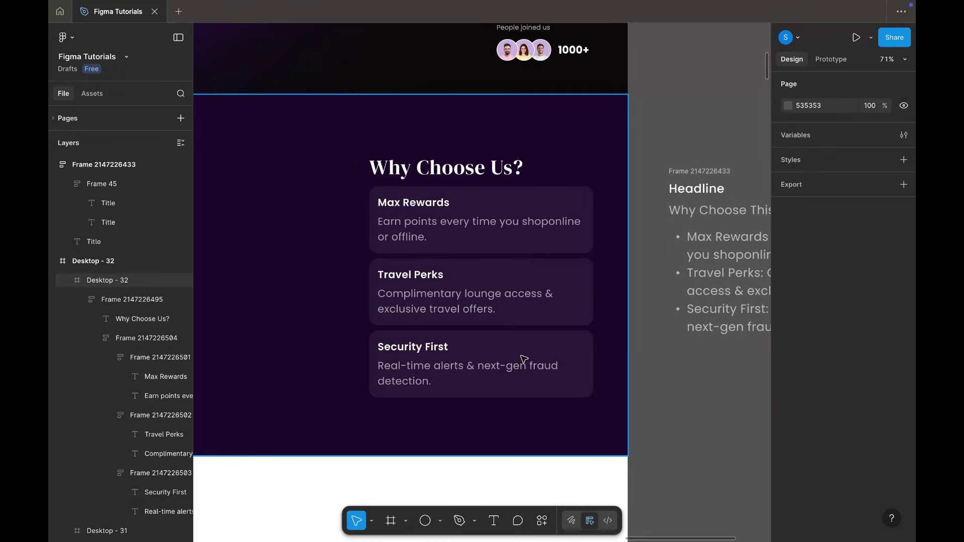
# Set the gap between title and description to 4 in all three benefit cards.
pyautogui.click(524, 358)
pyautogui.hotkey('ctrl', 'a')
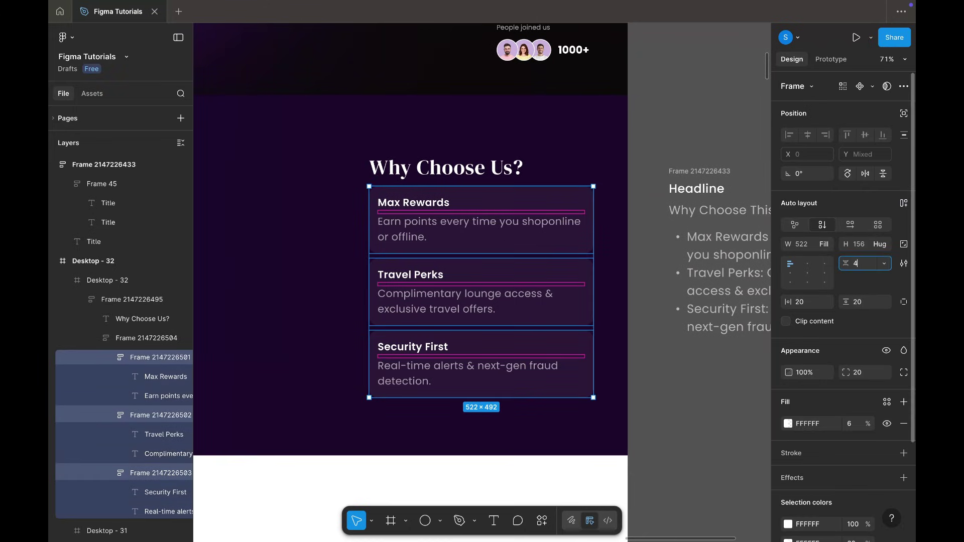
pyautogui.click(656, 402)
# Move the "Why Choose Us?" block left against the layout guides so it starts near the section's centre.
pyautogui.scroll(-2, 637, 299)
pyautogui.hotkey('shift', 'g')
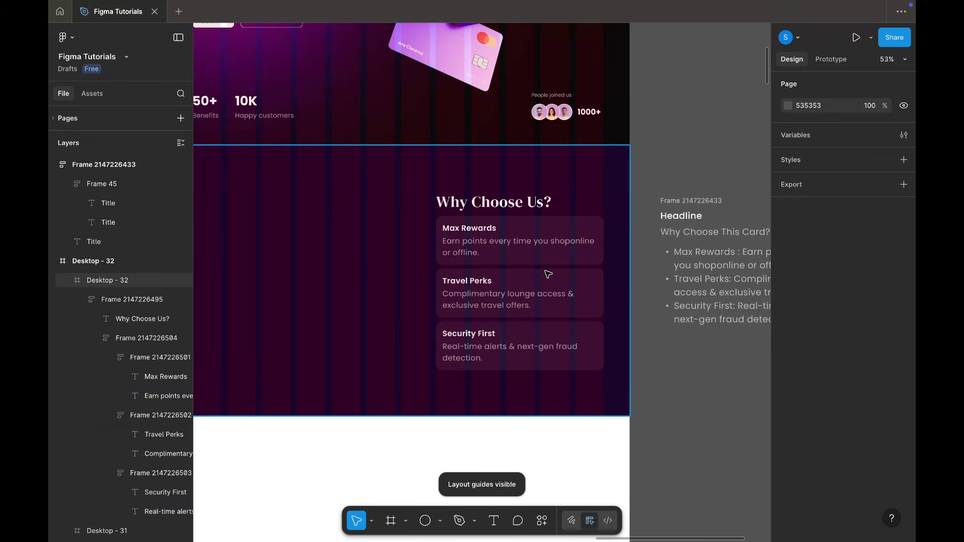
pyautogui.hscroll(-2, 548, 274)
pyautogui.doubleClick(609, 258)
pyautogui.moveTo(622, 256); pyautogui.dragTo(588, 257)
pyautogui.hotkey('shift', 'g')
# Copy the stacked cards image from the Assets screen into the "Why Choose Us?" section, left-aligned and vertically centred.
pyautogui.click(715, 359)
pyautogui.scroll(-2, 715, 359)
pyautogui.hscroll(-8, 715, 359)
pyautogui.click(591, 174)
pyautogui.hscroll(4, 711, 238)
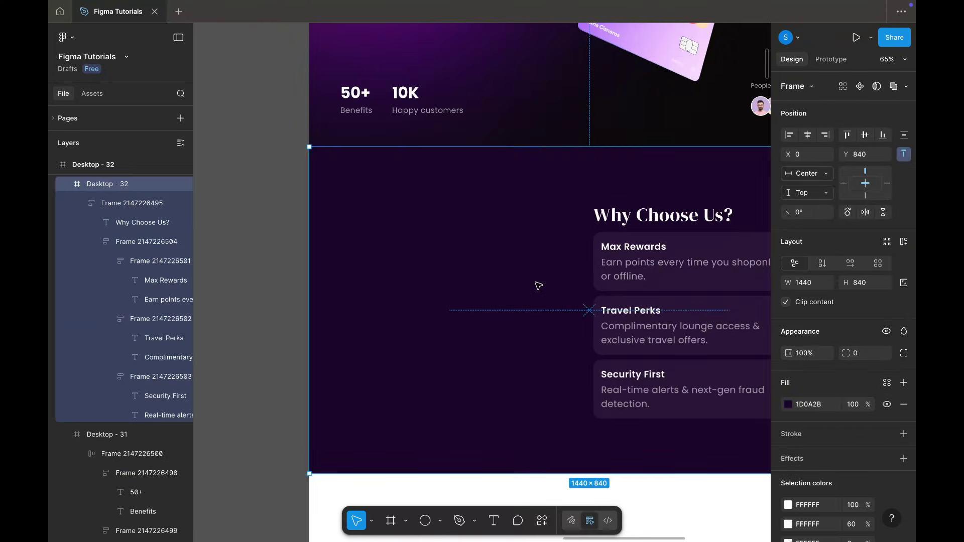
pyautogui.click(581, 275)
pyautogui.click(791, 137)
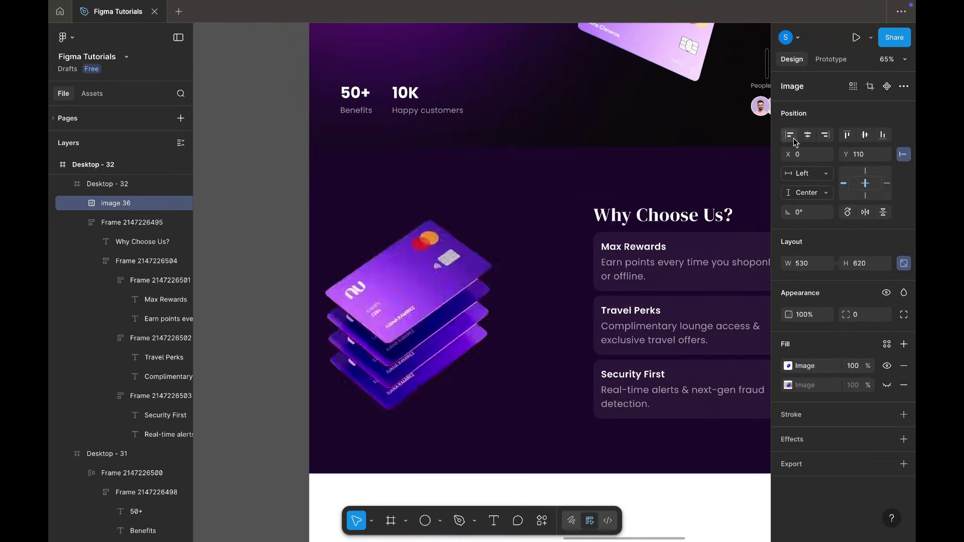
# Nudge the stacked cards image inward from the section's left edge to sit beside the benefit cards.
pyautogui.hotkey('shift', 'Right')
pyautogui.hotkey('shift', 'Right')
pyautogui.hotkey('shift', 'Right')
pyautogui.hotkey('shift', 'Right')
pyautogui.hotkey('shift', 'Right')
pyautogui.hotkey('shift', 'Right')
pyautogui.hotkey('shift', 'Right')
pyautogui.hotkey('shift', 'Right')
pyautogui.hotkey('shift', 'Right')
pyautogui.hotkey('shift', 'Right')
pyautogui.hotkey('shift', 'Right')
pyautogui.hotkey('shift', 'Right')
pyautogui.scroll(-5, 512, 304)
pyautogui.click(366, 290)
pyautogui.scroll(4, 447, 308)
pyautogui.click(448, 310)
pyautogui.click(331, 250)
# Copy the blurred purple ellipse from the hero and paste it into the "Why Choose Us?" section.
pyautogui.scroll(3, 341, 248)
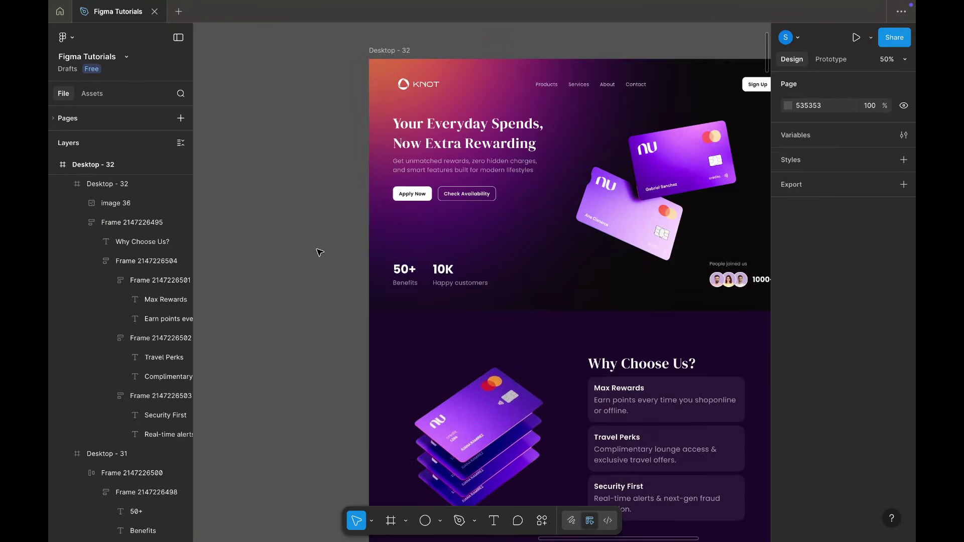
pyautogui.click(452, 219)
pyautogui.scroll(-3, 520, 263)
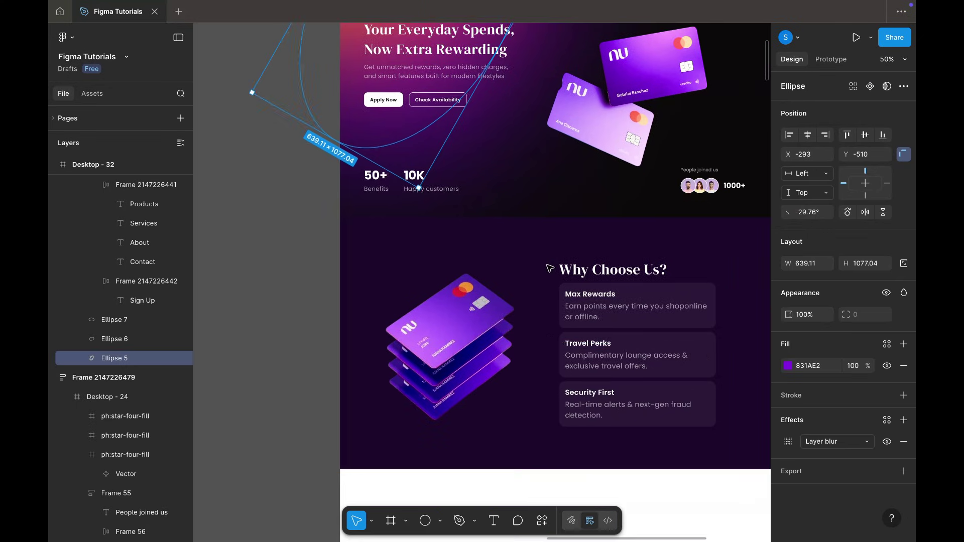
pyautogui.hotkey('ctrl', 'x')
pyautogui.click(520, 263)
pyautogui.hotkey('ctrl', 'v')
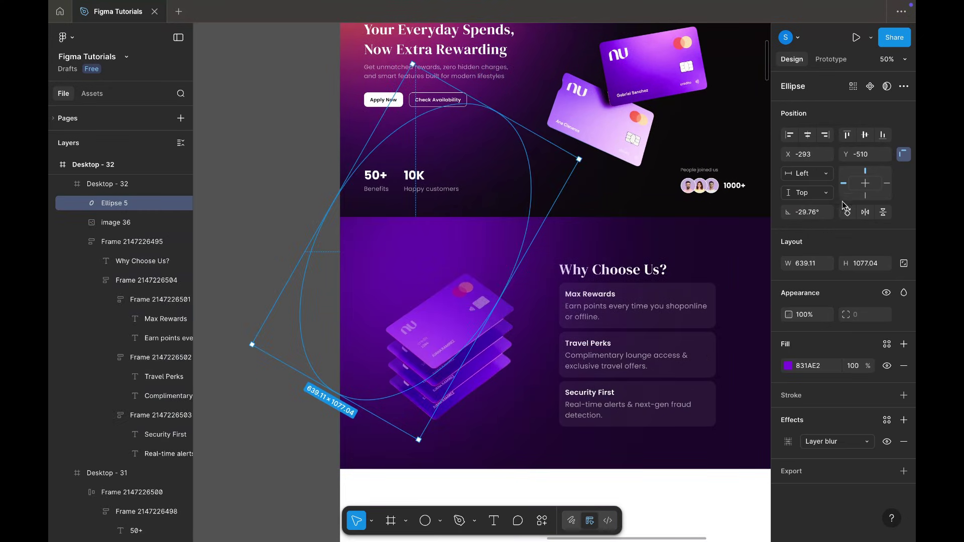
# Set the purple ellipse to 0° rotation, centre it vertically at X -209, and send it behind the section's content.
pyautogui.moveTo(582, 156); pyautogui.dragTo(495, 121)
pyautogui.click(865, 134)
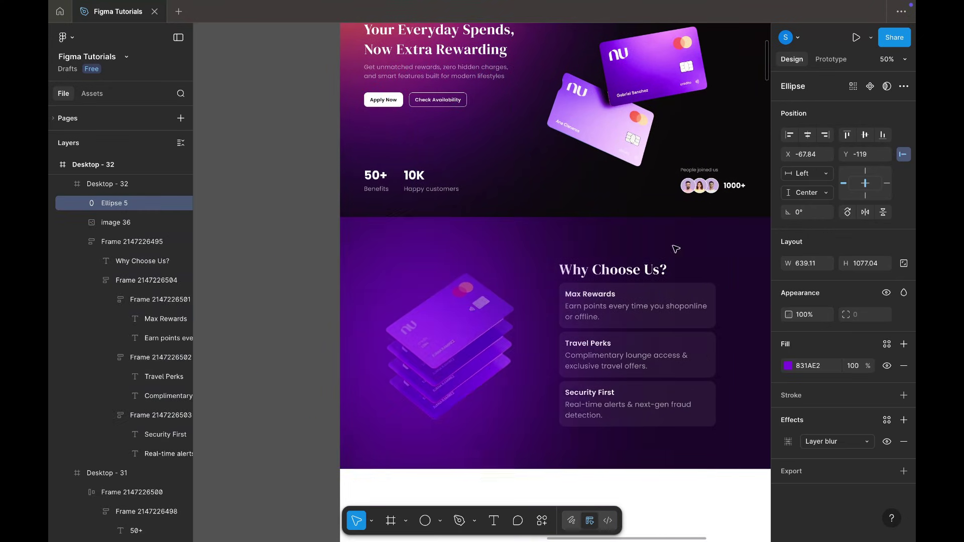
pyautogui.moveTo(488, 291); pyautogui.dragTo(466, 291)
pyautogui.rightClick(459, 291)
pyautogui.click(497, 259)
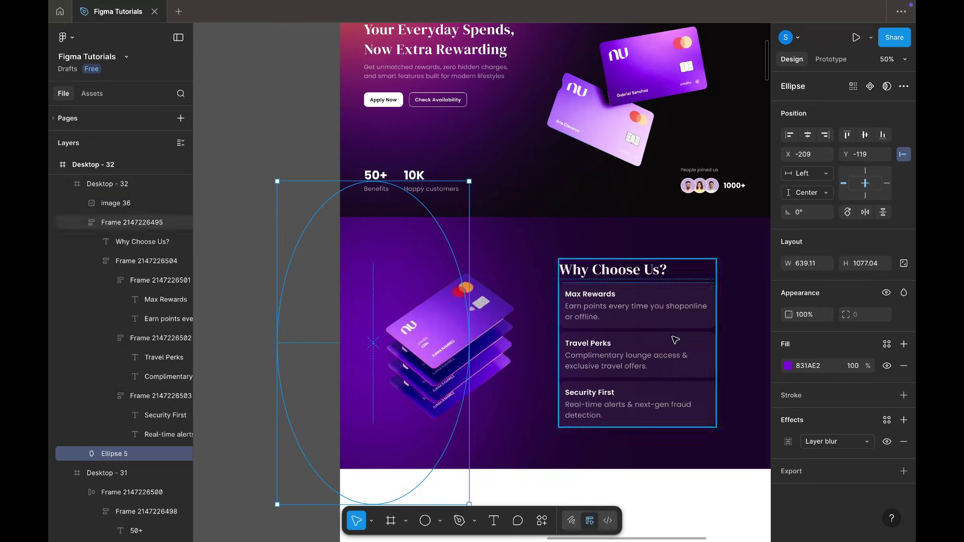
# Reduce the purple ellipse's fill opacity to 60%.
pyautogui.click(857, 369)
pyautogui.write('60')
pyautogui.press('Return')
pyautogui.scroll(-3, 621, 309)
pyautogui.hscroll(2, 620, 309)
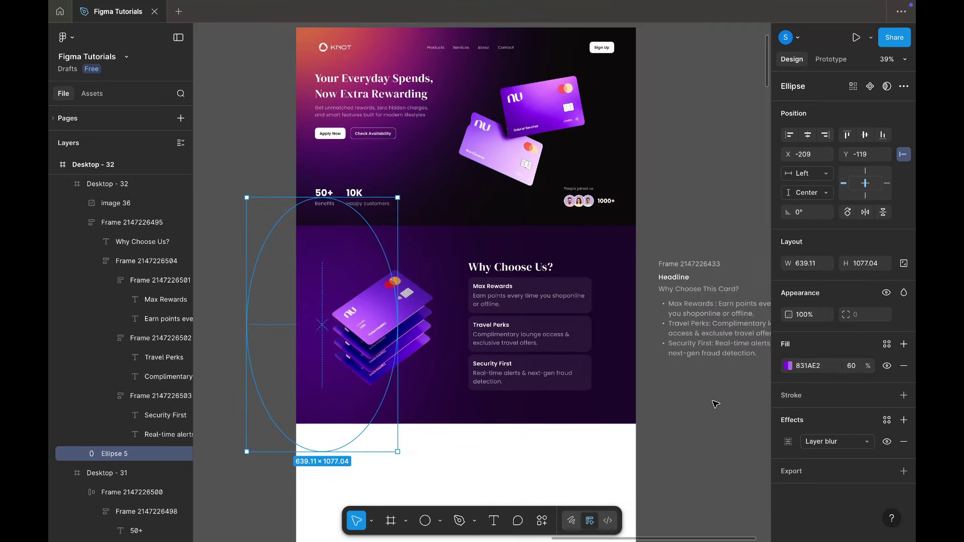
pyautogui.click(715, 402)
# Extend the landing page frame downward to make room for another section.
pyautogui.scroll(-1, 703, 362)
pyautogui.scroll(-3, 645, 221)
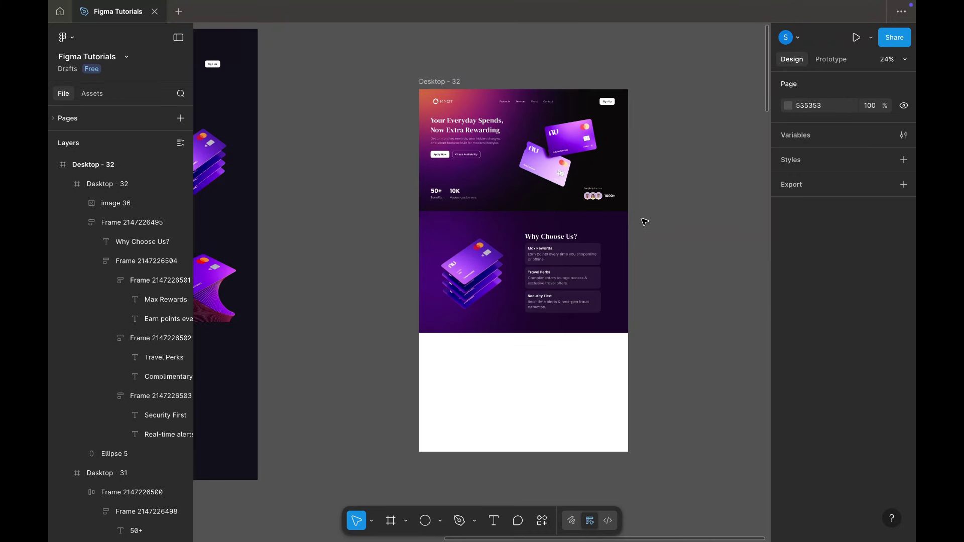
pyautogui.click(523, 105)
pyautogui.scroll(-2, 482, 419)
pyautogui.scroll(-1, 481, 422)
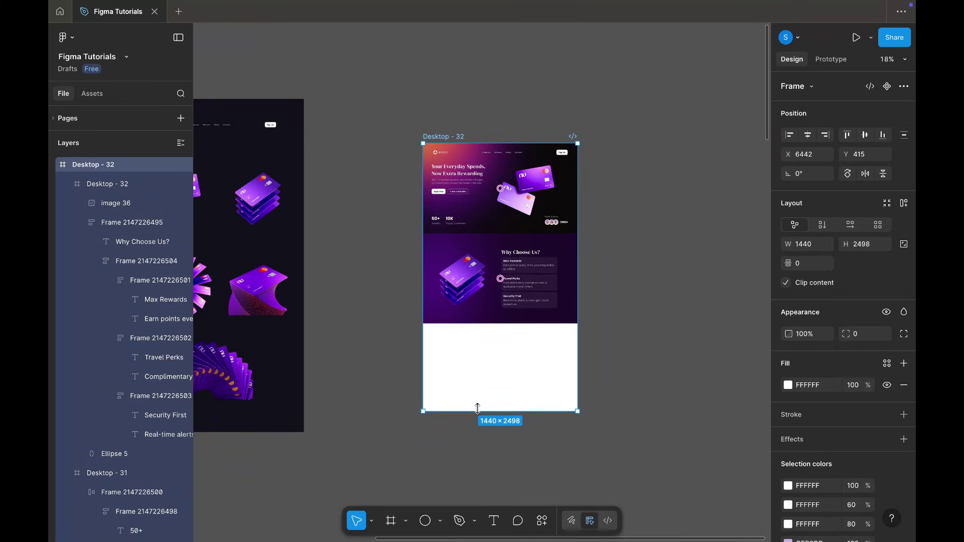
pyautogui.click(537, 269)
pyautogui.scroll(2, 537, 269)
# Duplicate the "Why Choose Us?" section directly below itself and delete the copy's contents.
pyautogui.moveTo(517, 239); pyautogui.dragTo(517, 357)
pyautogui.doubleClick(456, 389)
pyautogui.click(392, 381)
pyautogui.press('Return')
pyautogui.press('Delete')
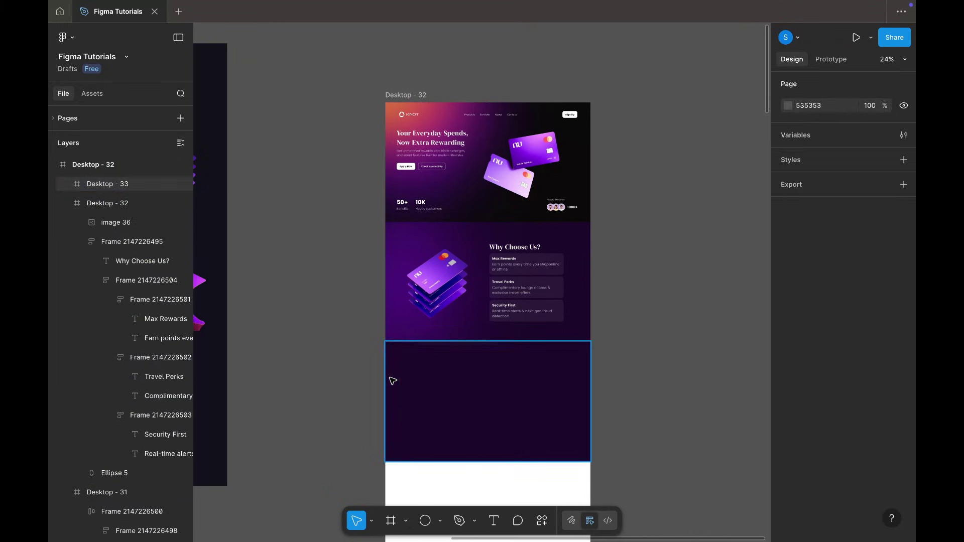
pyautogui.click(564, 392)
pyautogui.click(653, 362)
# Copy the Section 3 "SMART CARD" text block from the content screen and paste it beside the landing page.
pyautogui.hscroll(-10, 627, 366)
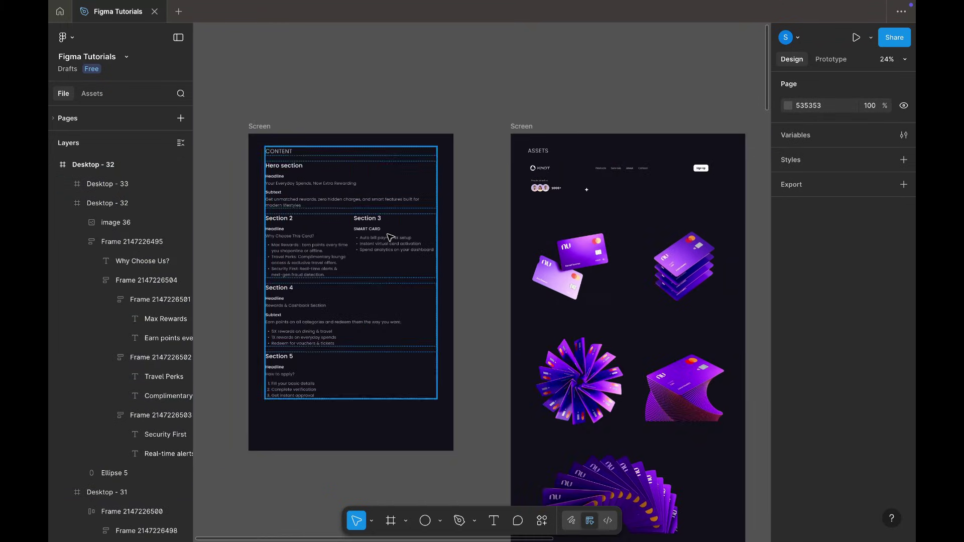
pyautogui.tripleClick(393, 237)
pyautogui.hscroll(12, 483, 272)
pyautogui.scroll(-4, 483, 272)
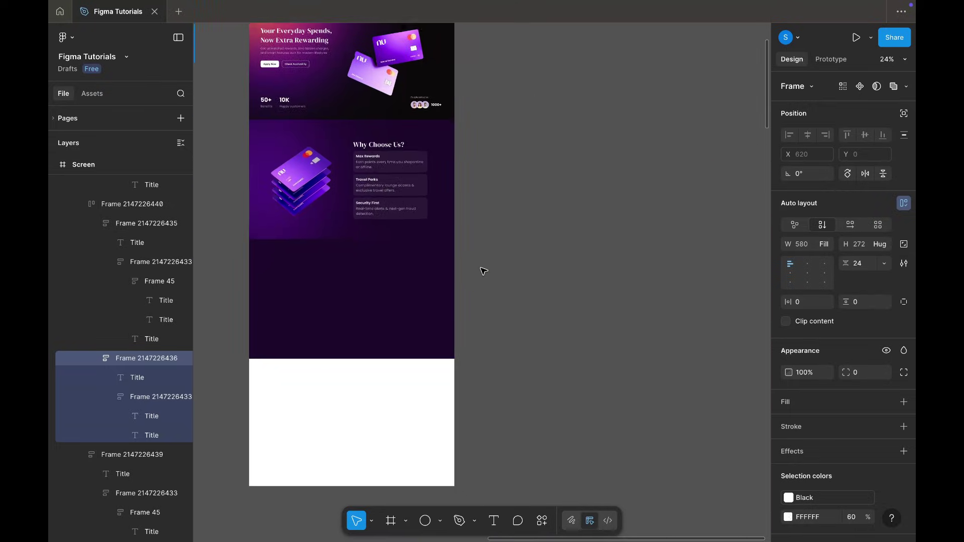
pyautogui.scroll(3, 483, 272)
pyautogui.hotkey('ctrl', 'v')
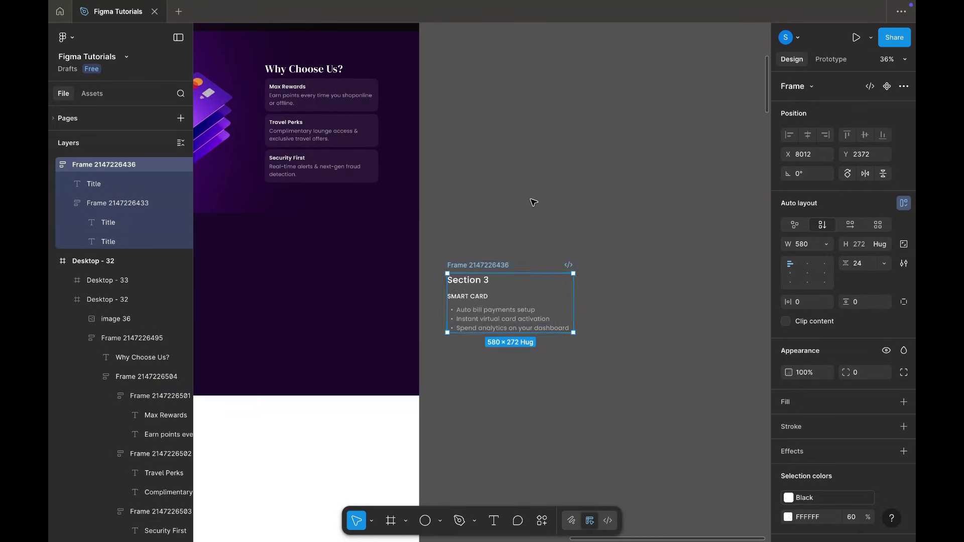
pyautogui.click(534, 202)
# Fill the empty third section with the dark purple #511665 sampled from the hero background.
pyautogui.hscroll(-4, 533, 202)
pyautogui.click(491, 329)
pyautogui.scroll(5, 491, 330)
pyautogui.press('i')
pyautogui.scroll(8, 417, 152)
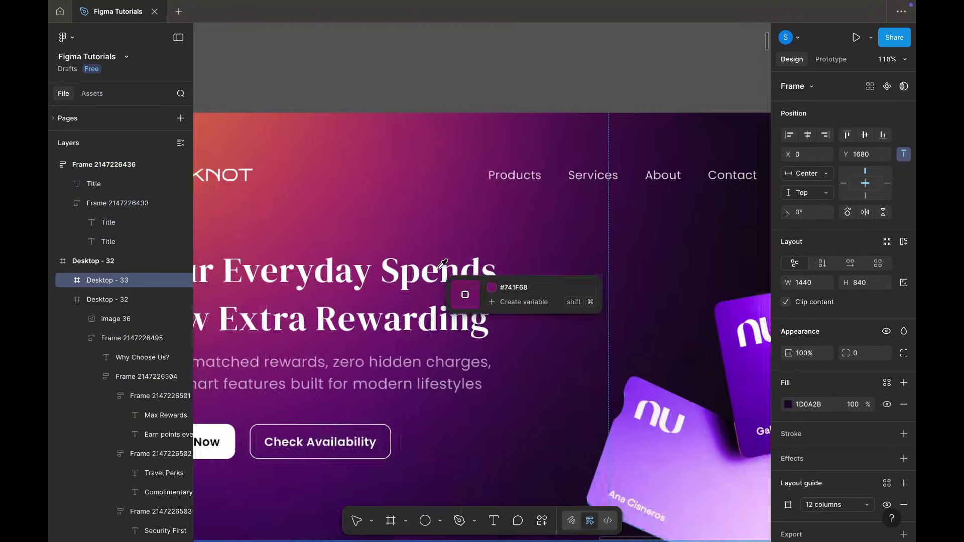
pyautogui.scroll(3, 443, 264)
pyautogui.scroll(-5, 522, 217)
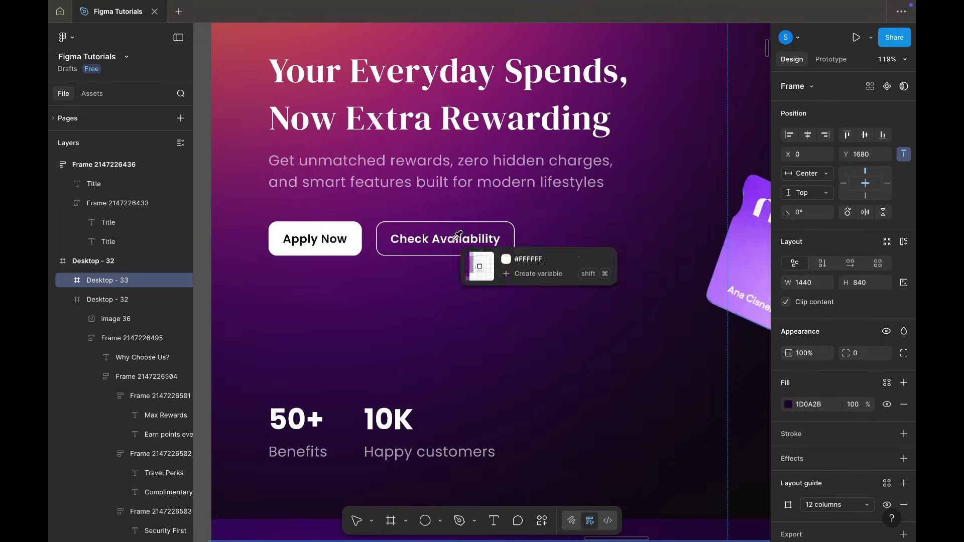
pyautogui.click(361, 274)
pyautogui.scroll(-8, 351, 295)
pyautogui.scroll(-4, 532, 308)
pyautogui.scroll(2, 532, 306)
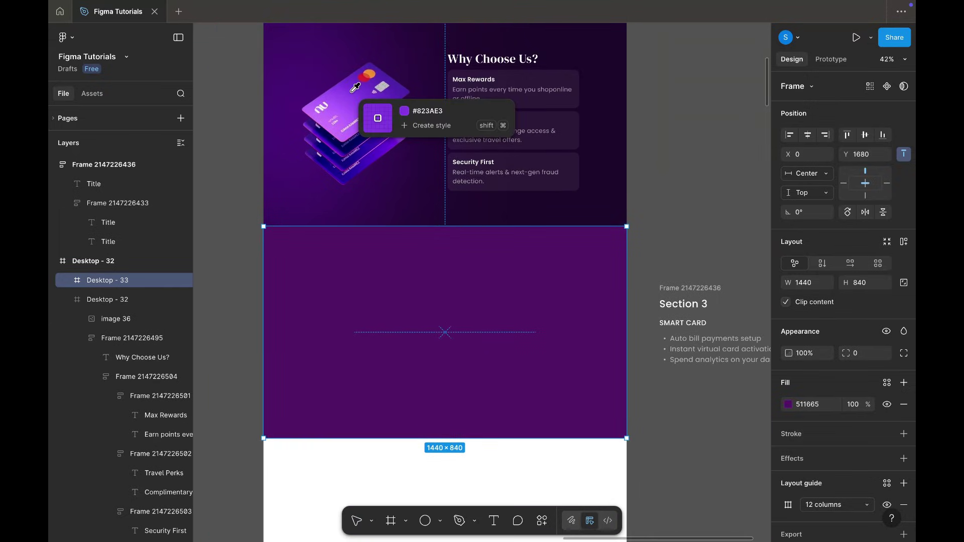
# Sample a purple from the stacked cards as the third section's fill and deepen it to #560EBF.
pyautogui.press('i')
pyautogui.scroll(5, 377, 117)
pyautogui.click(370, 90)
pyautogui.scroll(-6, 371, 91)
pyautogui.click(788, 404)
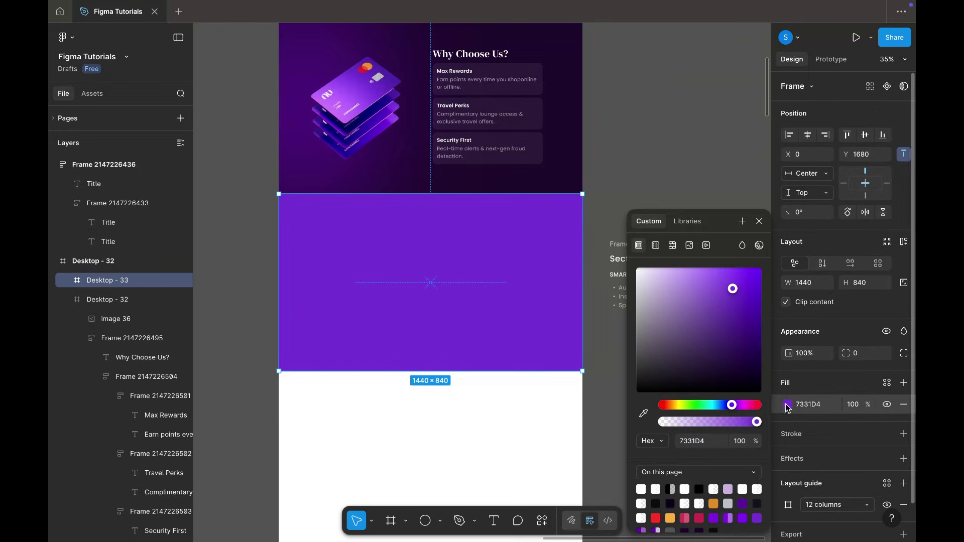
pyautogui.moveTo(734, 291); pyautogui.dragTo(757, 305)
pyautogui.click(619, 131)
pyautogui.scroll(-3, 617, 131)
pyautogui.scroll(3, 617, 131)
pyautogui.hscroll(-1, 619, 130)
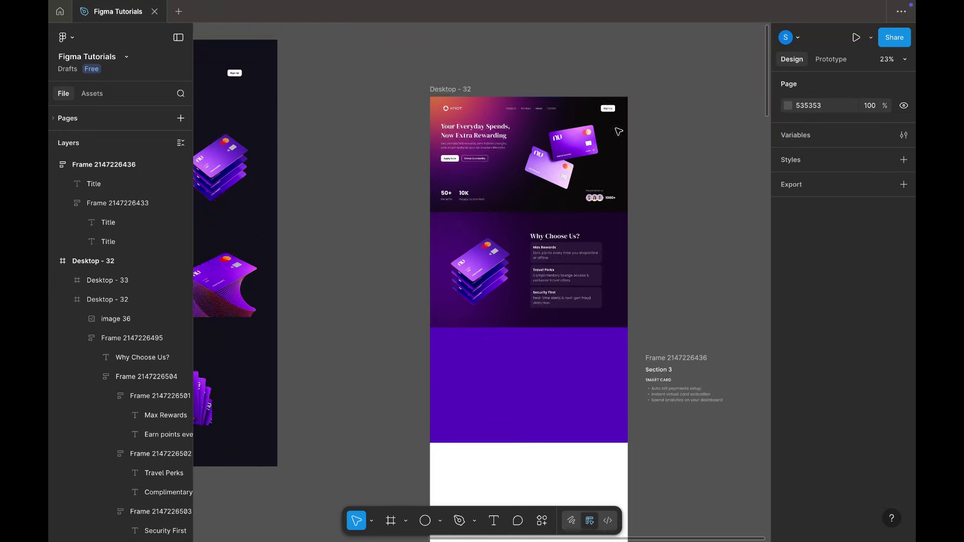
# Try to copy the blurred red ellipse from the hero's layers into the purple third section.
pyautogui.scroll(4, 519, 129)
pyautogui.click(519, 128)
pyautogui.click(127, 336)
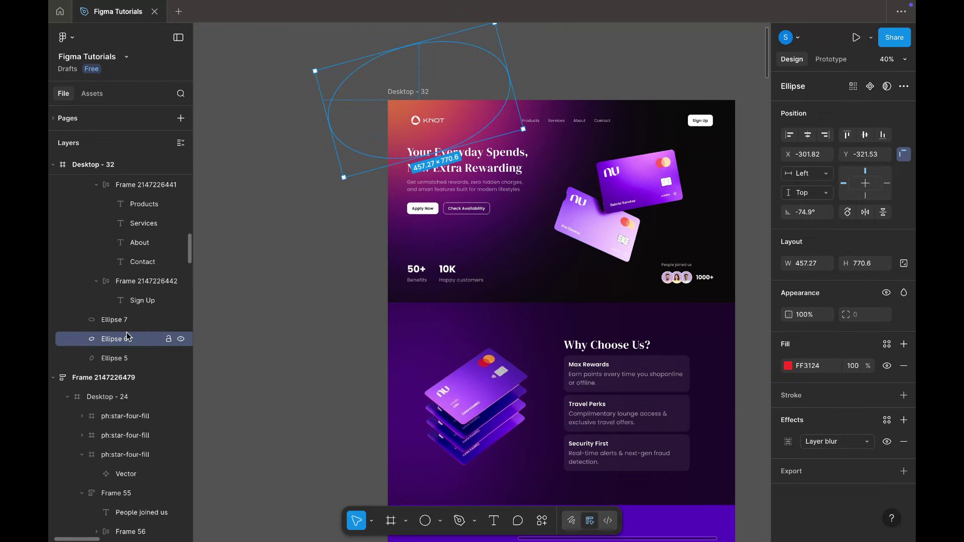
pyautogui.click(300, 313)
pyautogui.scroll(-4, 300, 312)
pyautogui.hscroll(4, 300, 313)
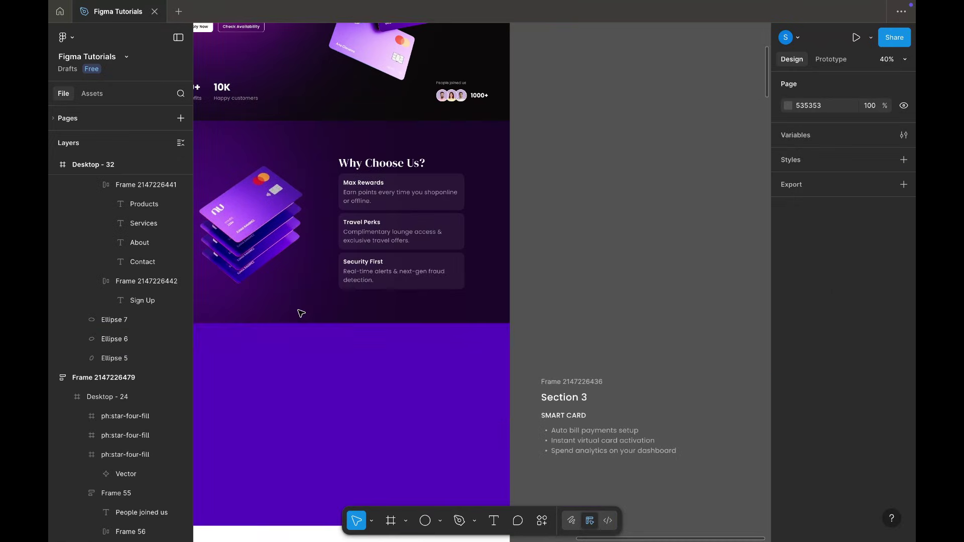
pyautogui.click(368, 411)
pyautogui.hotkey('ctrl', 'v')
# Paste a copy of the hero's blurred red ellipse into the purple section and centre it horizontally and vertically.
pyautogui.scroll(6, 486, 411)
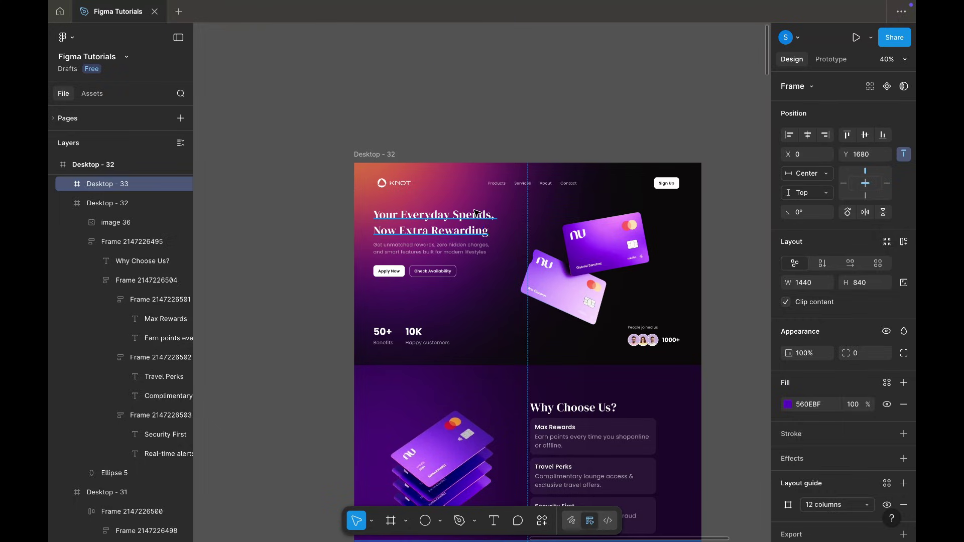
pyautogui.click(462, 204)
pyautogui.scroll(-6, 309, 335)
pyautogui.hscroll(2, 309, 335)
pyautogui.click(420, 359)
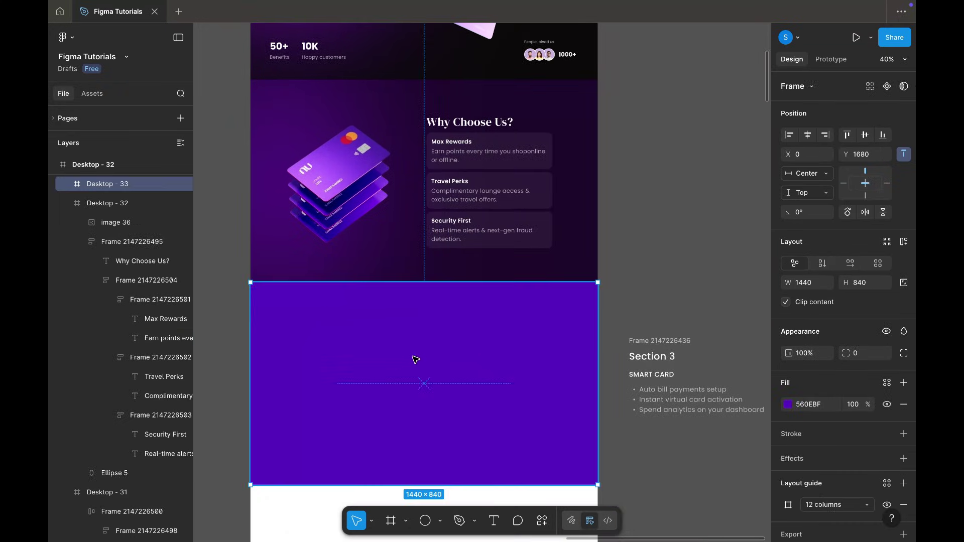
pyautogui.hotkey('ctrl', 'v')
pyautogui.click(807, 135)
pyautogui.click(865, 135)
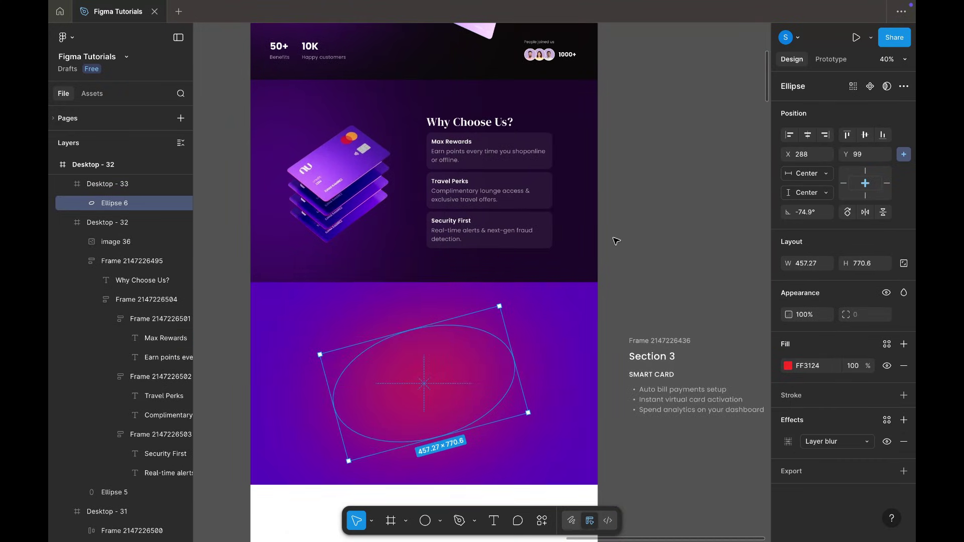
# Enlarge the red ellipse to about 602 × 1014, rotate it to -65.47°, and set its layer blur to 800.
pyautogui.scroll(-1, 502, 280)
pyautogui.moveTo(491, 264); pyautogui.dragTo(522, 214)
pyautogui.click(789, 442)
pyautogui.click(712, 491)
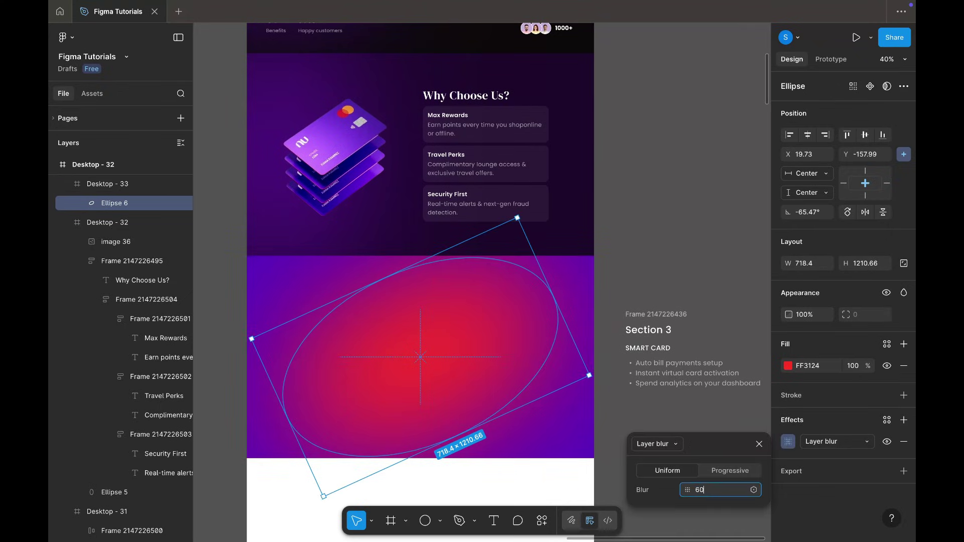
pyautogui.write('800')
pyautogui.press('Return')
pyautogui.moveTo(592, 377); pyautogui.dragTo(560, 372)
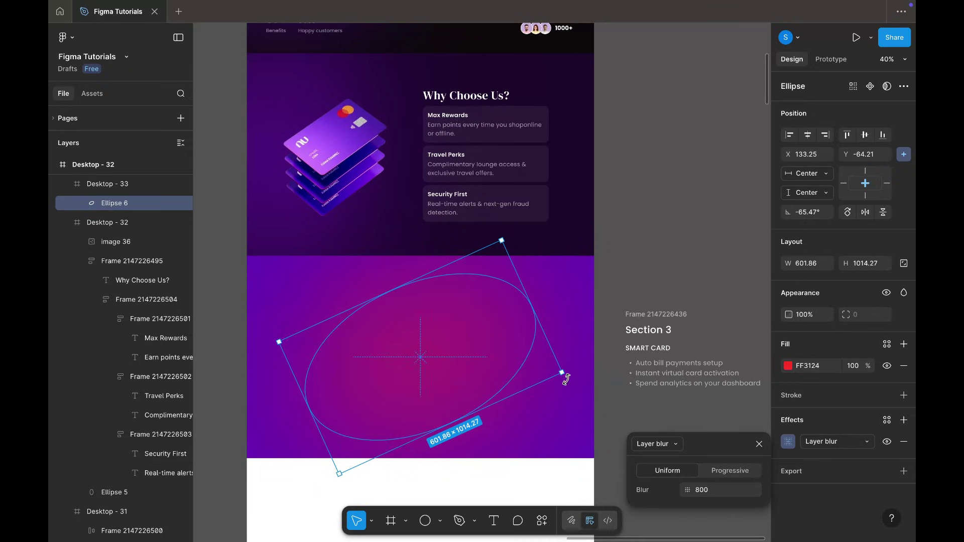
# Copy the pinwheel-of-cards image from the card gallery into the purple section and centre it horizontally.
pyautogui.click(686, 168)
pyautogui.scroll(-5, 686, 168)
pyautogui.scroll(2, 686, 168)
pyautogui.hscroll(-7, 686, 167)
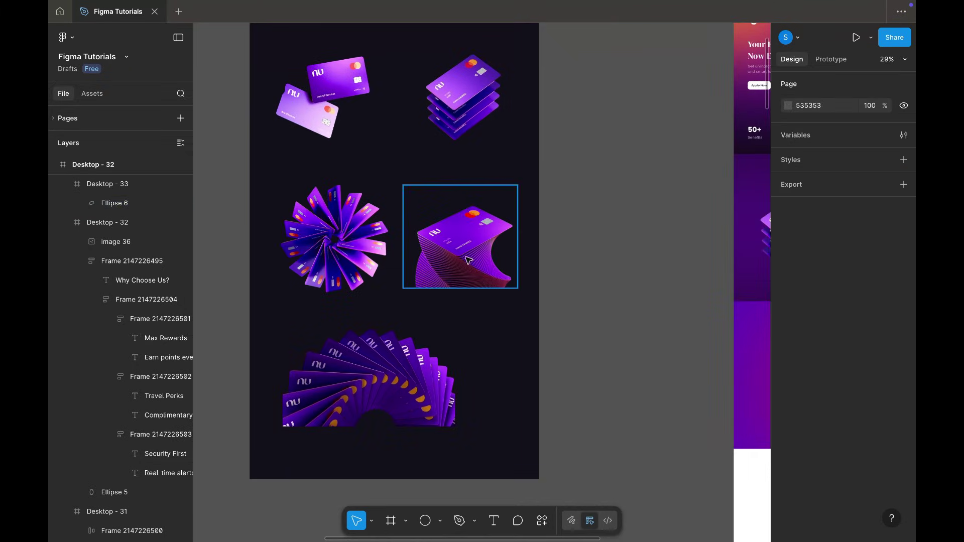
pyautogui.click(335, 239)
pyautogui.hotkey('ctrl', 'c')
pyautogui.hscroll(5, 583, 256)
pyautogui.scroll(-2, 583, 256)
pyautogui.click(693, 280)
pyautogui.hscroll(2, 703, 279)
pyautogui.hotkey('ctrl', 'v')
pyautogui.click(809, 135)
pyautogui.click(711, 186)
pyautogui.scroll(5, 723, 180)
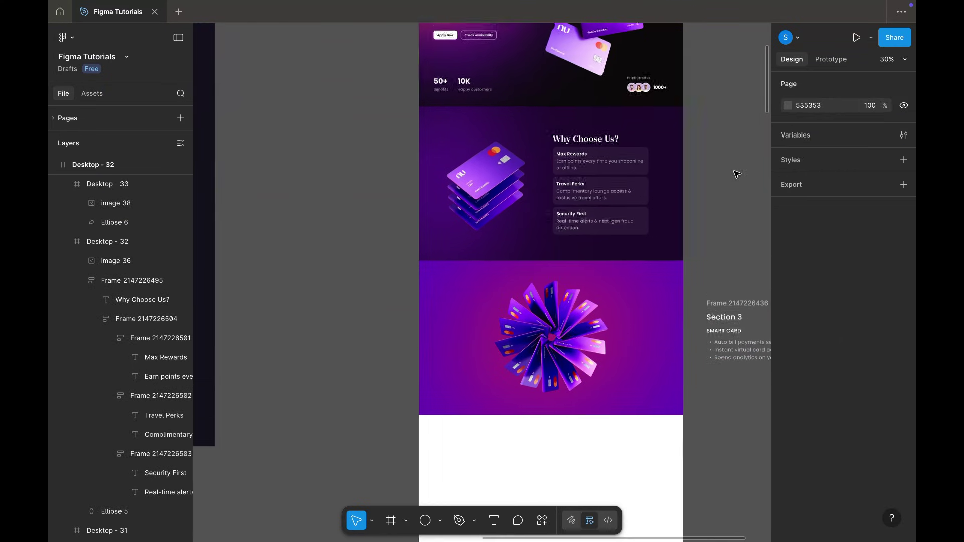
pyautogui.scroll(5, 552, 261)
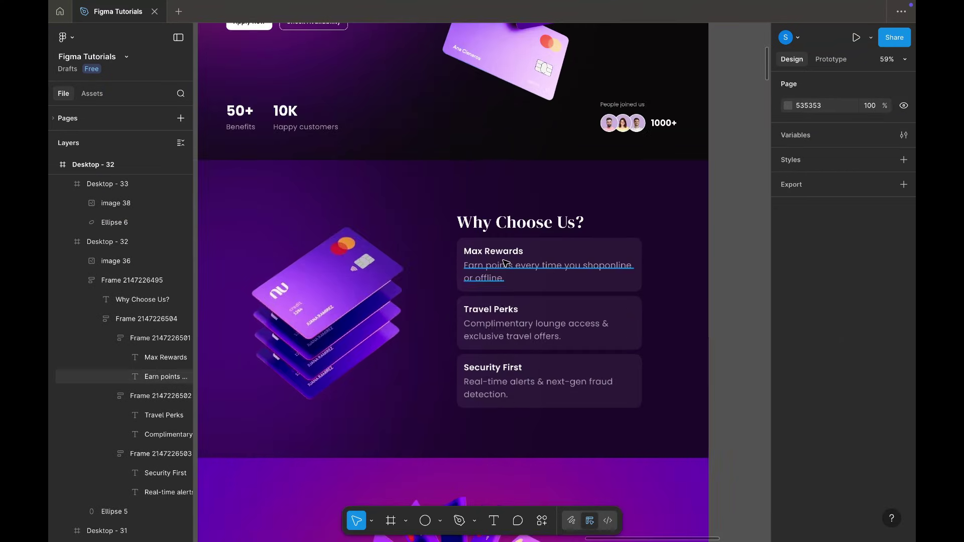
# Paste a copy of the "Max Rewards" title into the purple section and replace its text with "SMART CARD".
pyautogui.keyDown('ctrl'); pyautogui.click(557, 247); pyautogui.keyUp('ctrl')
pyautogui.scroll(-5, 640, 240)
pyautogui.hotkey('ctrl', 'v')
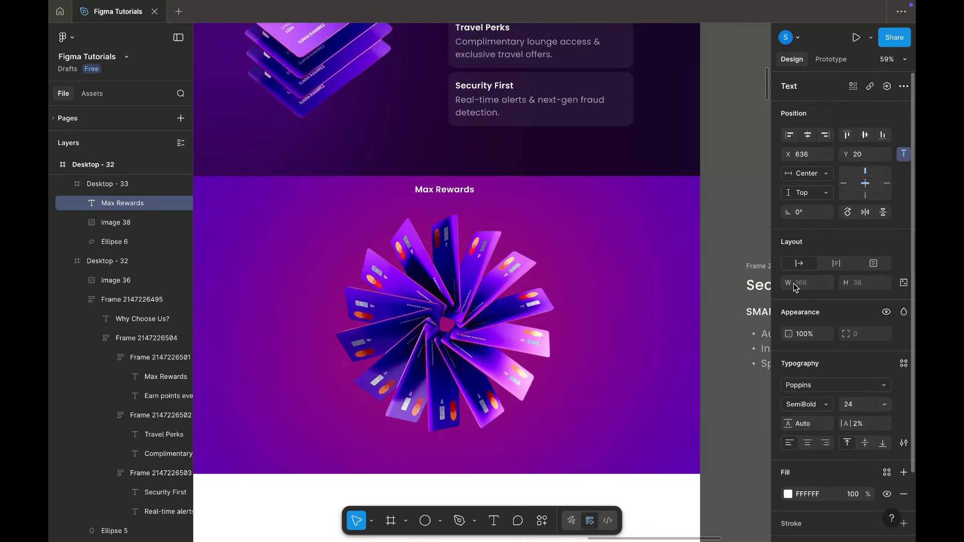
pyautogui.hscroll(5, 673, 294)
pyautogui.doubleClick(581, 305)
pyautogui.hscroll(-5, 591, 212)
pyautogui.doubleClick(519, 196)
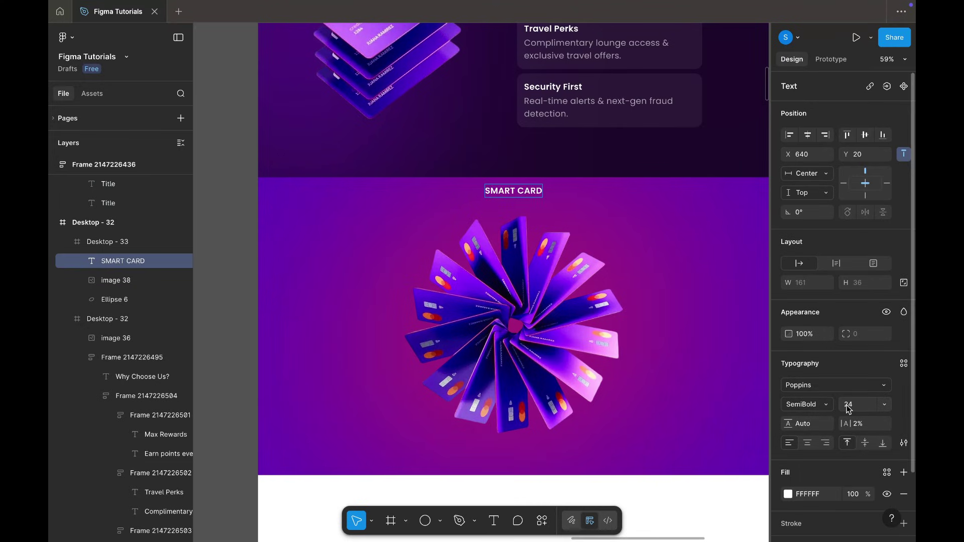
# Set the SMART CARD text size to 160 and centre it horizontally in the section.
pyautogui.press('Escape')
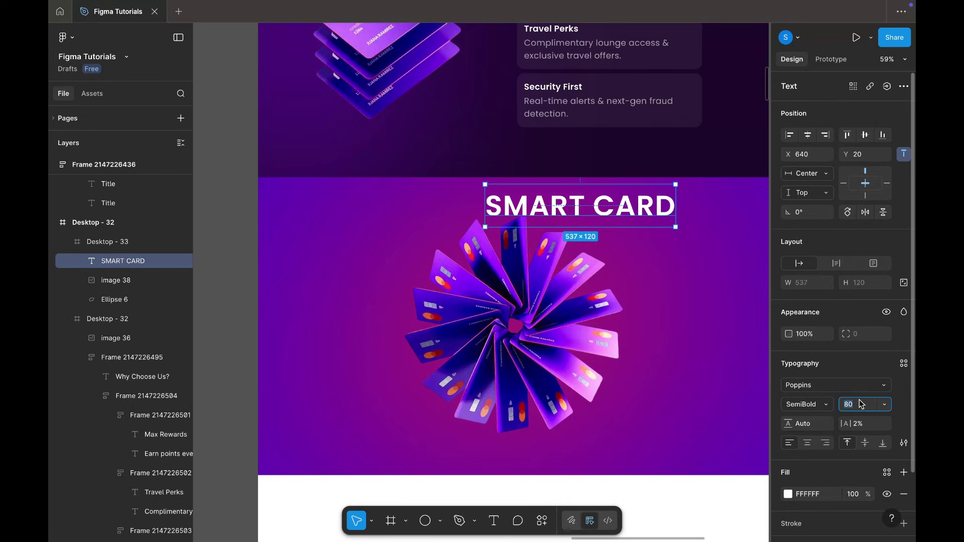
pyautogui.write('160')
pyautogui.press('Return')
pyautogui.click(807, 133)
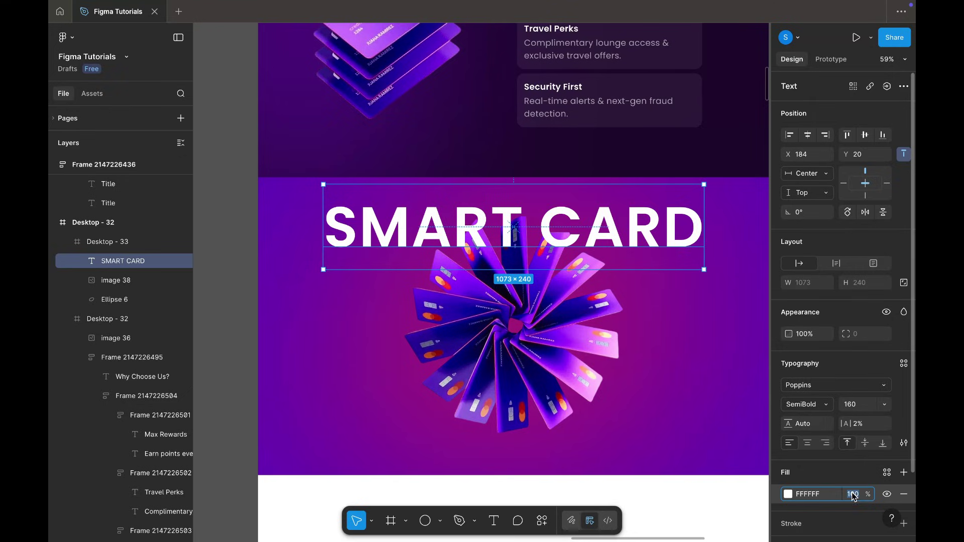
# Set the SMART CARD text's fill opacity to 10% and its font weight to ExtraBold.
pyautogui.write('10')
pyautogui.press('Return')
pyautogui.click(787, 494)
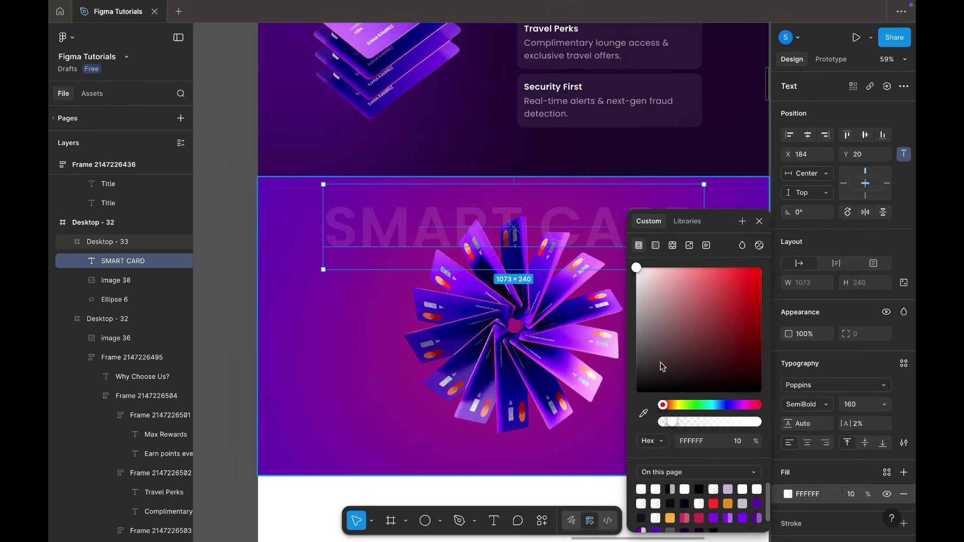
pyautogui.press('Escape')
pyautogui.click(813, 407)
pyautogui.click(813, 430)
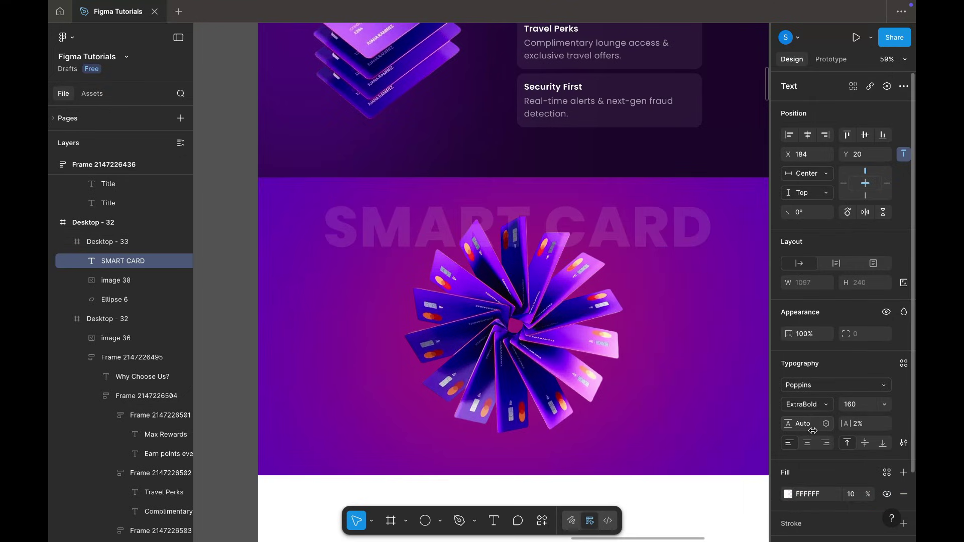
# Give the SMART CARD text a linear gradient with three white stops, the first at 32% opacity.
pyautogui.click(786, 494)
pyautogui.click(655, 245)
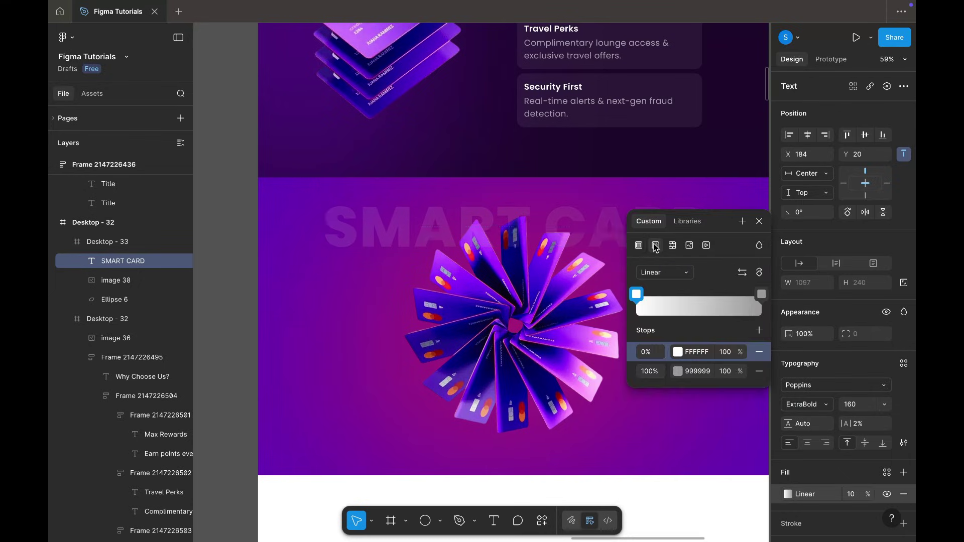
pyautogui.click(760, 376)
pyautogui.moveTo(642, 295); pyautogui.dragTo(759, 285)
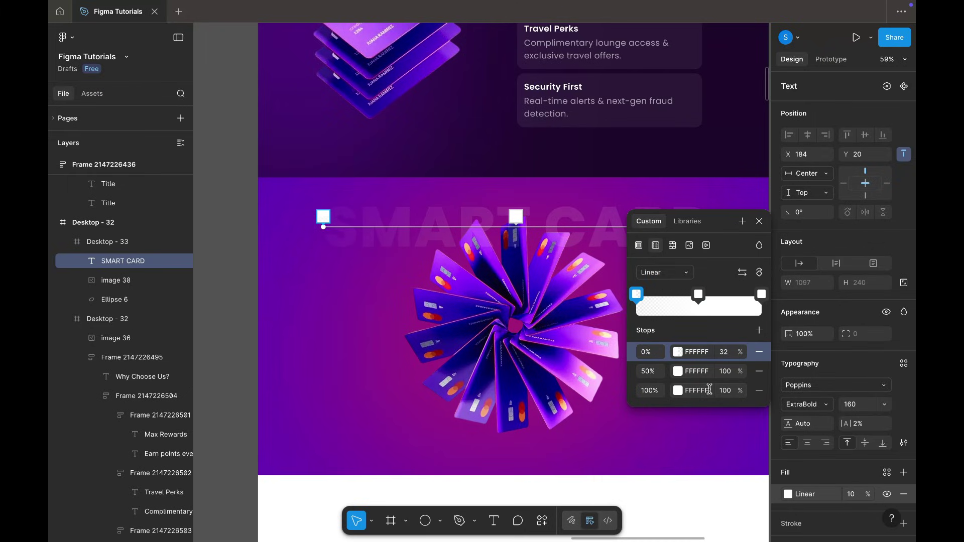
pyautogui.click(759, 221)
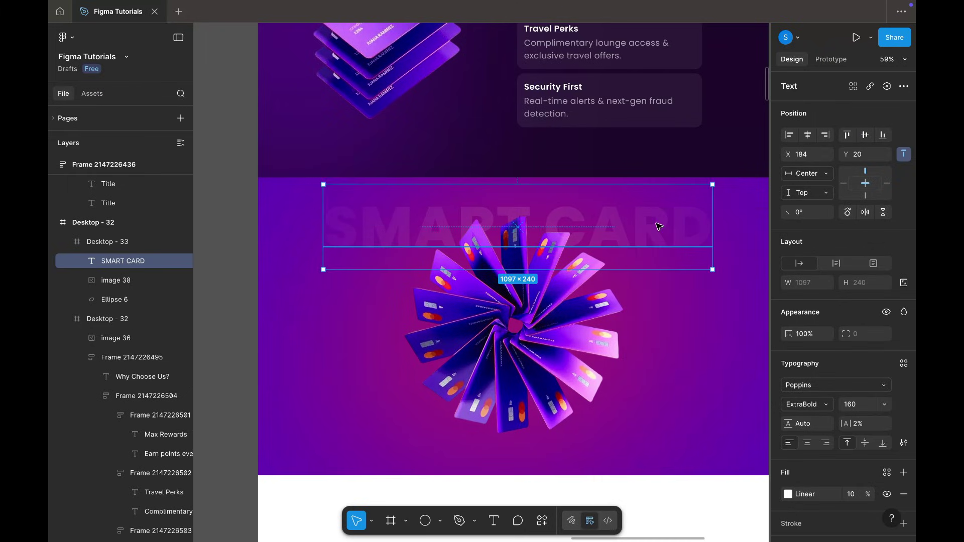
# Send the SMART CARD text behind the pinwheel cards and scale it up proportionally.
pyautogui.press('[')
pyautogui.scroll(-3, 659, 227)
pyautogui.scroll(4, 627, 236)
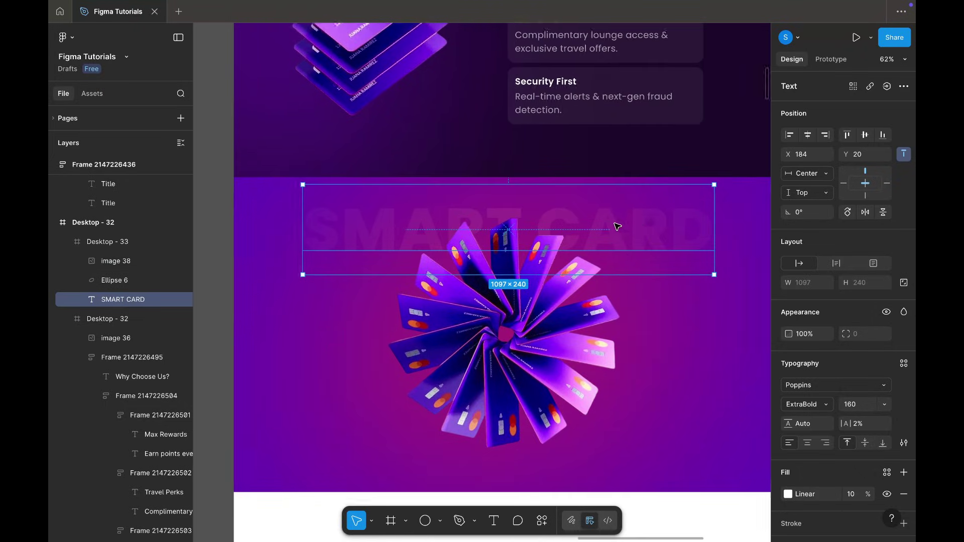
pyautogui.press('k')
pyautogui.moveTo(690, 282); pyautogui.dragTo(696, 288)
pyautogui.scroll(-4, 698, 290)
pyautogui.hscroll(2, 700, 290)
pyautogui.click(697, 187)
pyautogui.scroll(-2, 699, 190)
pyautogui.scroll(-3, 696, 190)
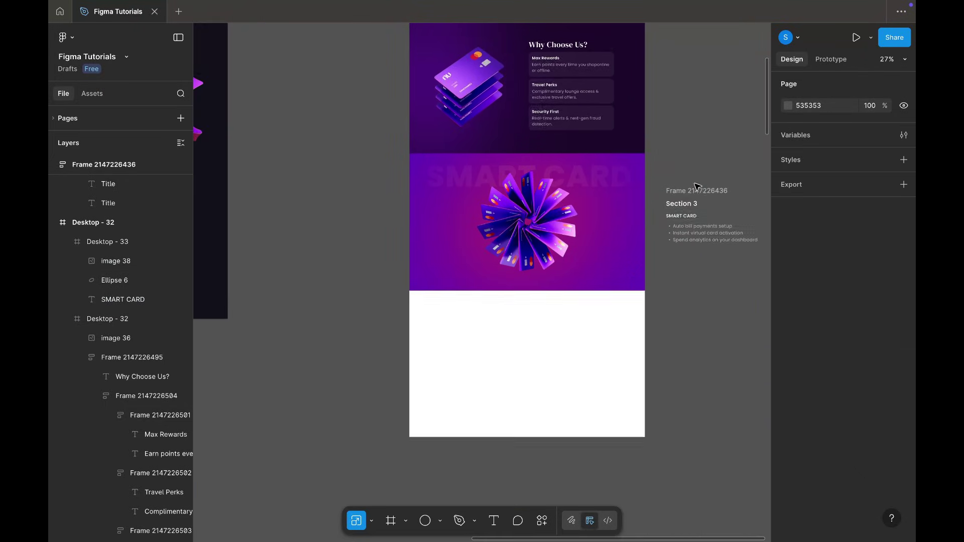
# Copy the Max Rewards card into the purple section and place it at about X 133, Y 593.
pyautogui.scroll(3, 618, 144)
pyautogui.click(587, 147)
pyautogui.doubleClick(587, 147)
pyautogui.hotkey('ctrl', 'c')
pyautogui.scroll(-2, 728, 209)
pyautogui.click(618, 345)
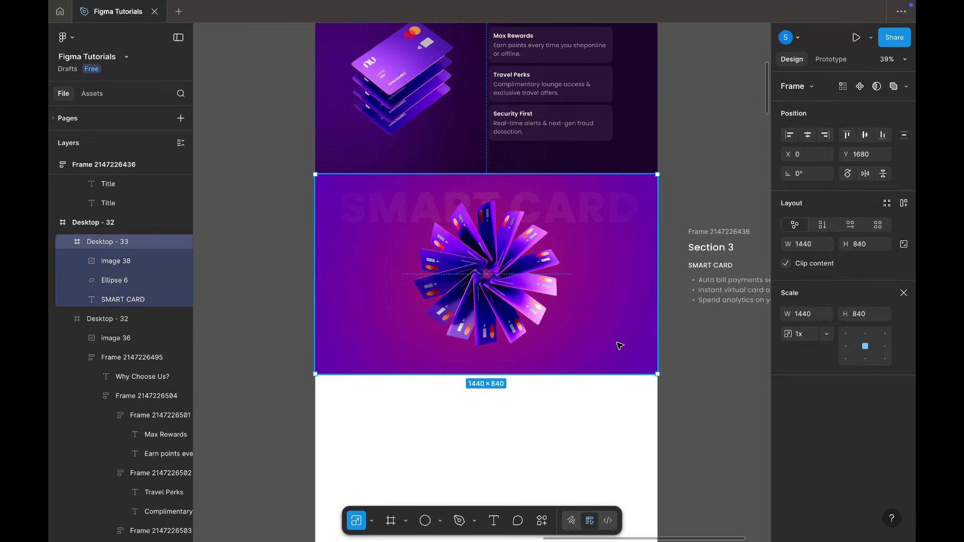
pyautogui.hotkey('ctrl', 'v')
pyautogui.moveTo(351, 183); pyautogui.dragTo(383, 324)
pyautogui.scroll(4, 384, 324)
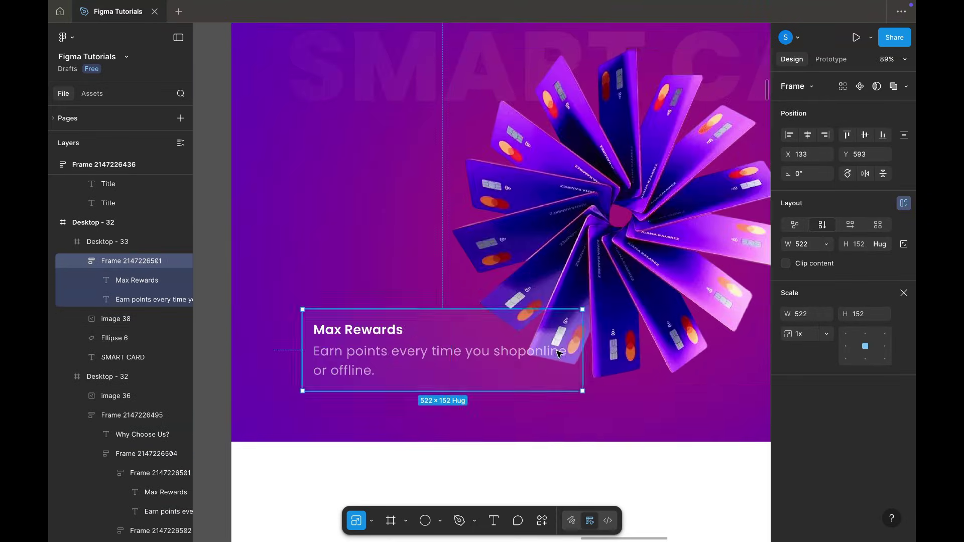
pyautogui.hscroll(3, 542, 349)
pyautogui.scroll(-5, 559, 354)
pyautogui.scroll(3, 418, 347)
# Delete the description from the pasted Max Rewards card and set the card's width to hug its contents.
pyautogui.click(418, 347)
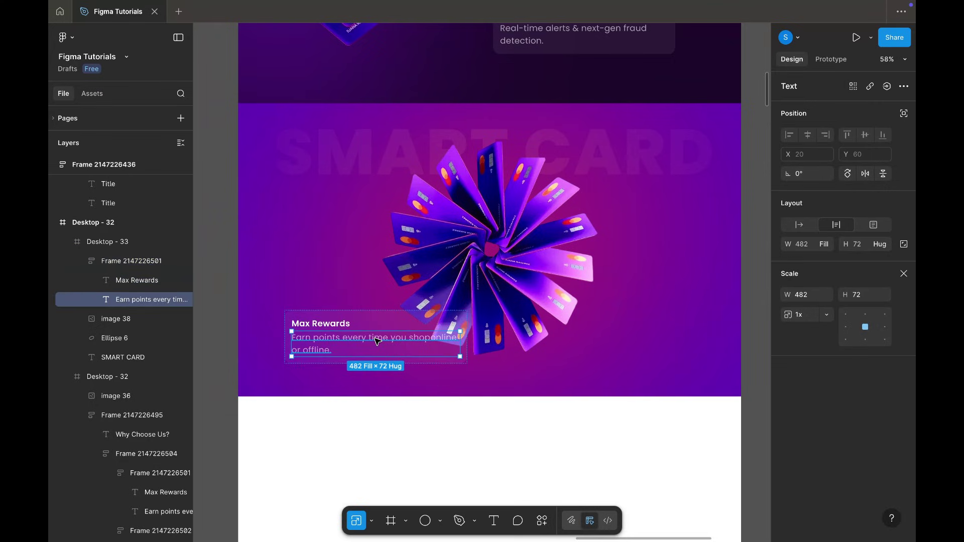
pyautogui.press('Delete')
pyautogui.click(398, 326)
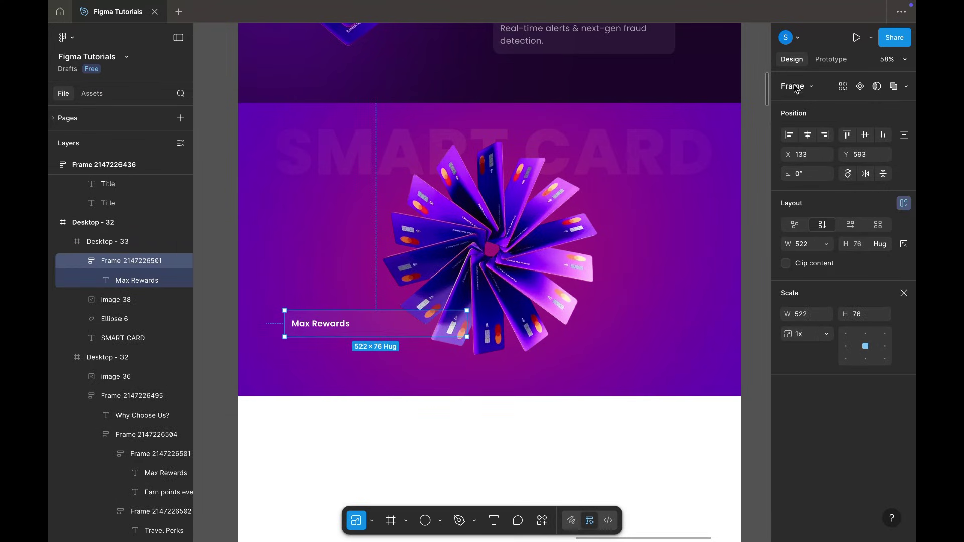
pyautogui.click(793, 228)
pyautogui.hotkey('ctrl', 'z')
pyautogui.scroll(4, 433, 289)
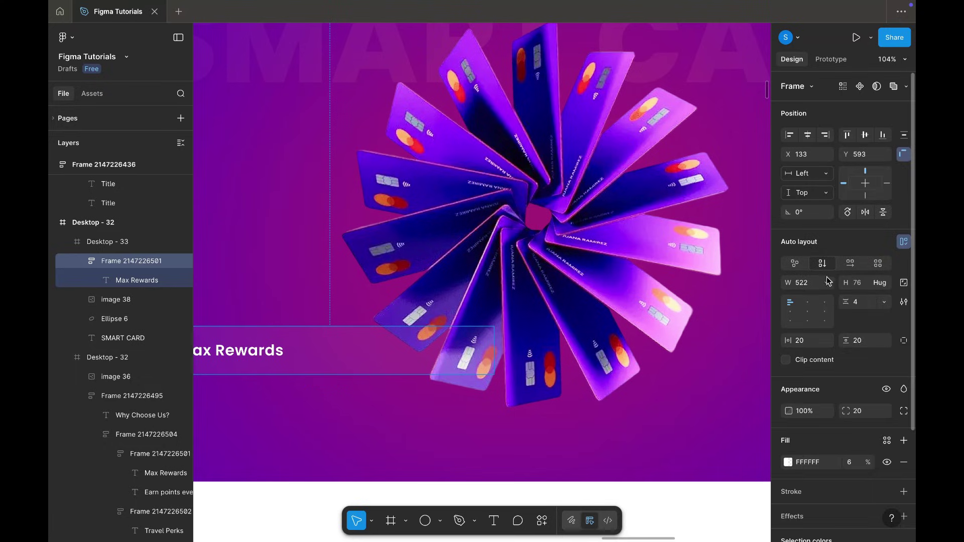
pyautogui.click(826, 282)
pyautogui.click(813, 299)
# Replace the pasted card's title with "Auto bill payments setup" copied from the Section 3 notes.
pyautogui.scroll(-4, 724, 289)
pyautogui.hscroll(7, 676, 279)
pyautogui.doubleClick(659, 221)
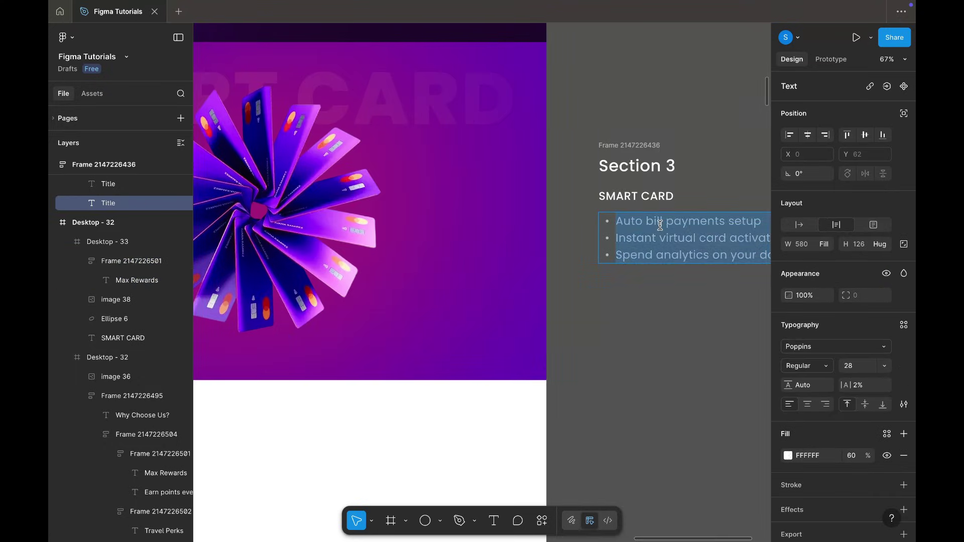
pyautogui.moveTo(617, 220); pyautogui.dragTo(767, 222)
pyautogui.hscroll(-10, 766, 222)
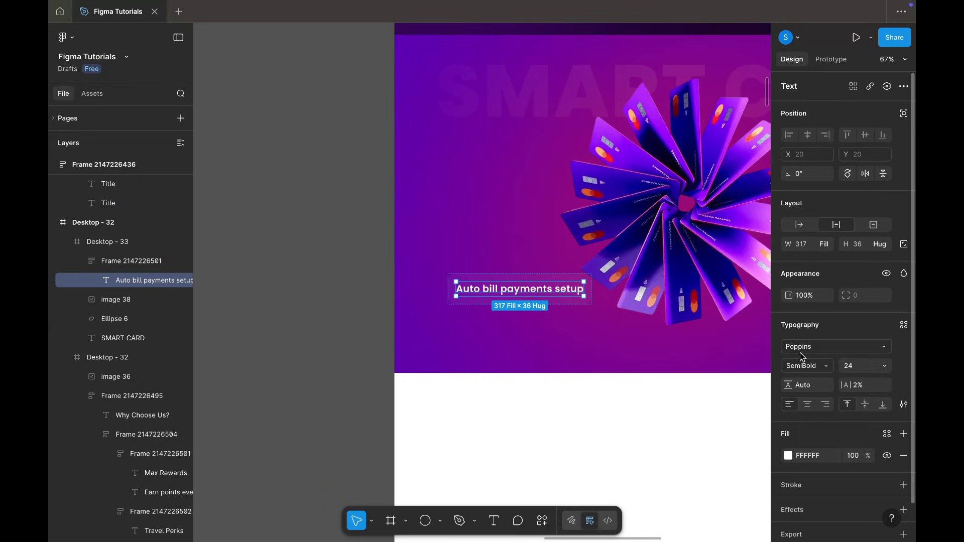
# Set the Auto bill payments card's text size to 32 and its padding to 40 on all sides.
pyautogui.press('Escape')
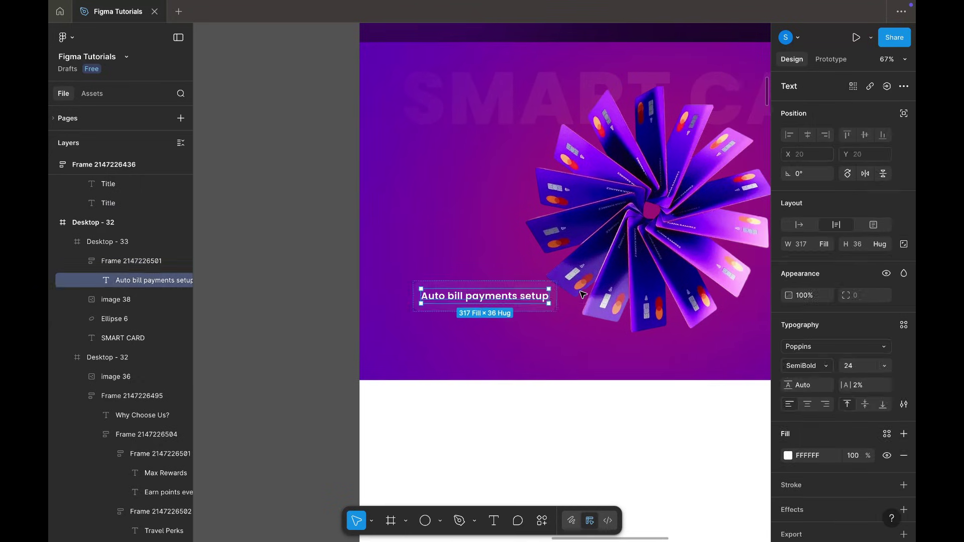
pyautogui.press('Escape')
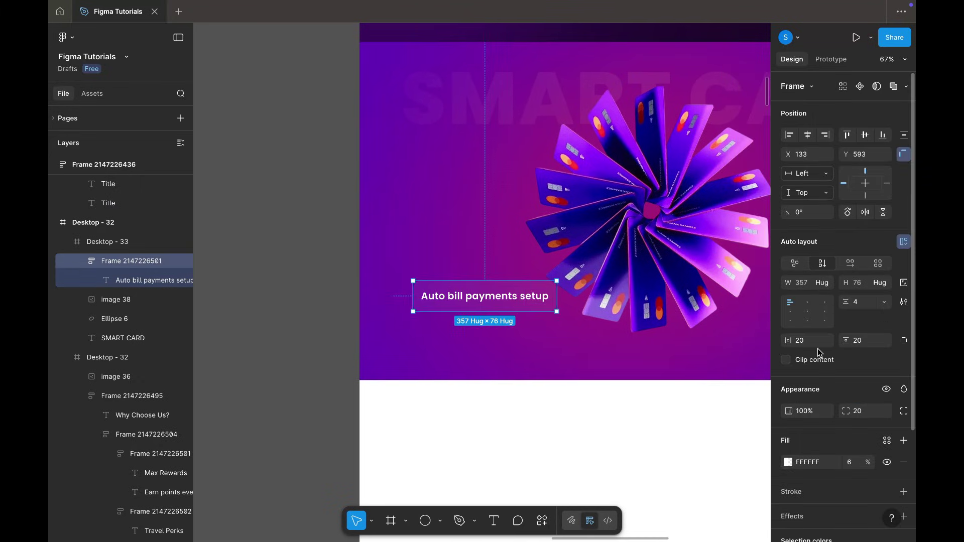
pyautogui.press('Return')
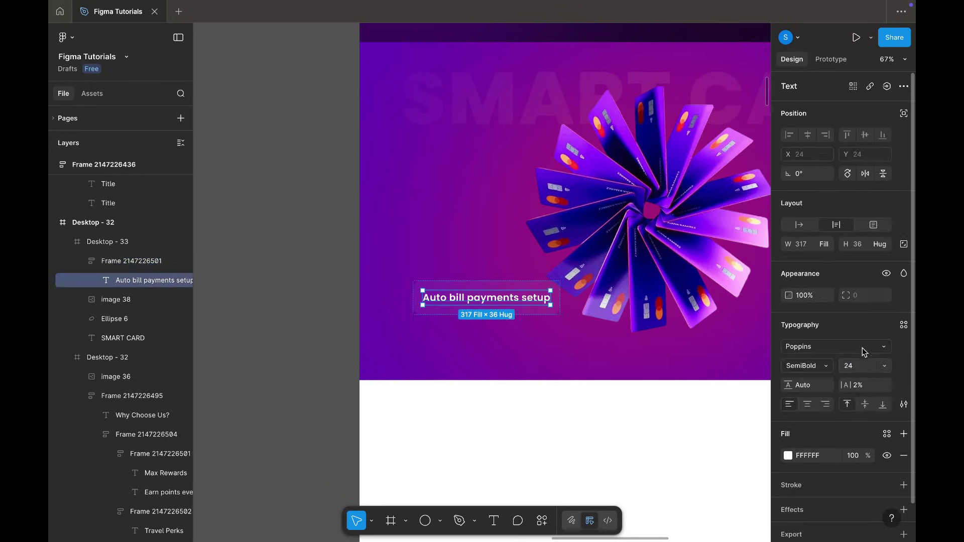
pyautogui.write('32')
pyautogui.press('Return')
pyautogui.press('Escape')
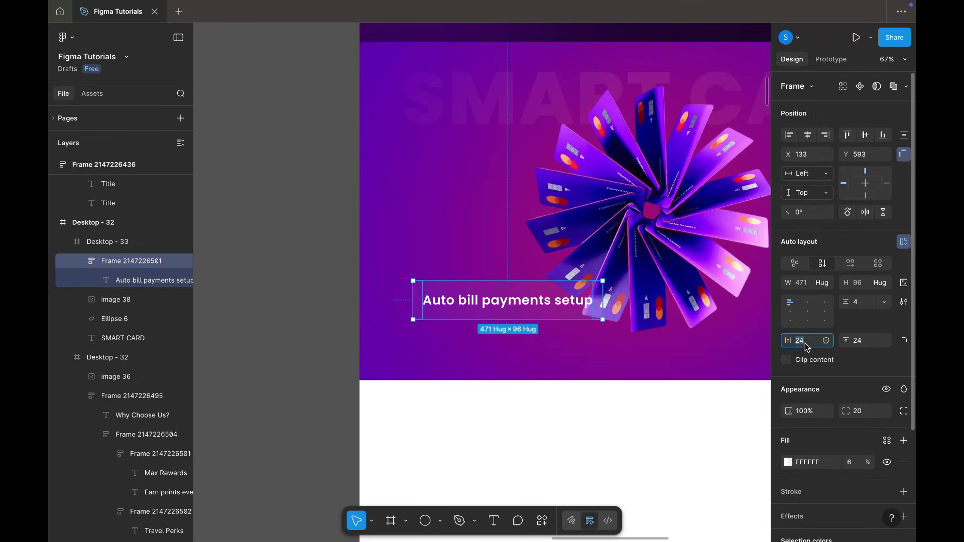
pyautogui.write('40')
pyautogui.press('Return')
pyautogui.press('Return')
pyautogui.scroll(-3, 838, 479)
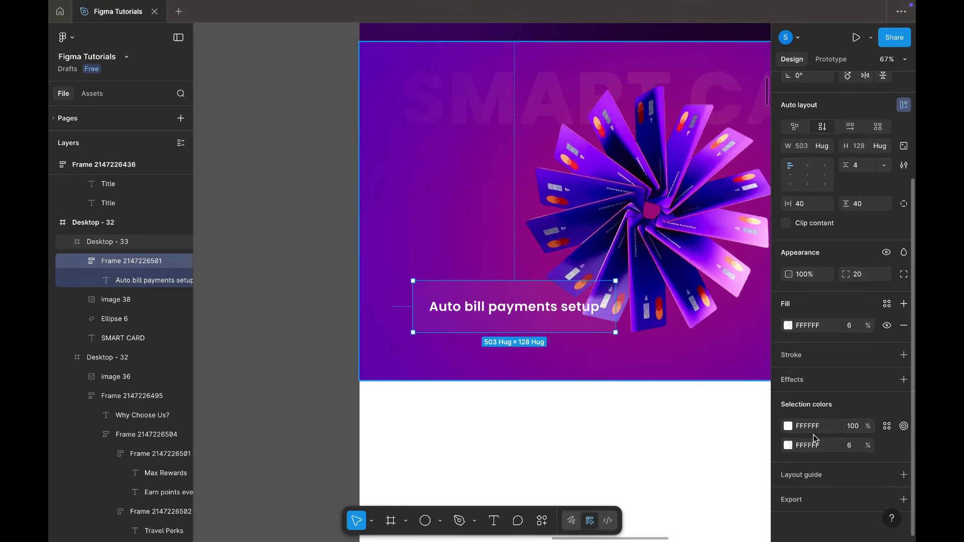
# Add a background blur effect to the Auto bill payments card and centre the card horizontally in the section.
pyautogui.click(799, 384)
pyautogui.click(833, 404)
pyautogui.click(833, 403)
pyautogui.click(838, 431)
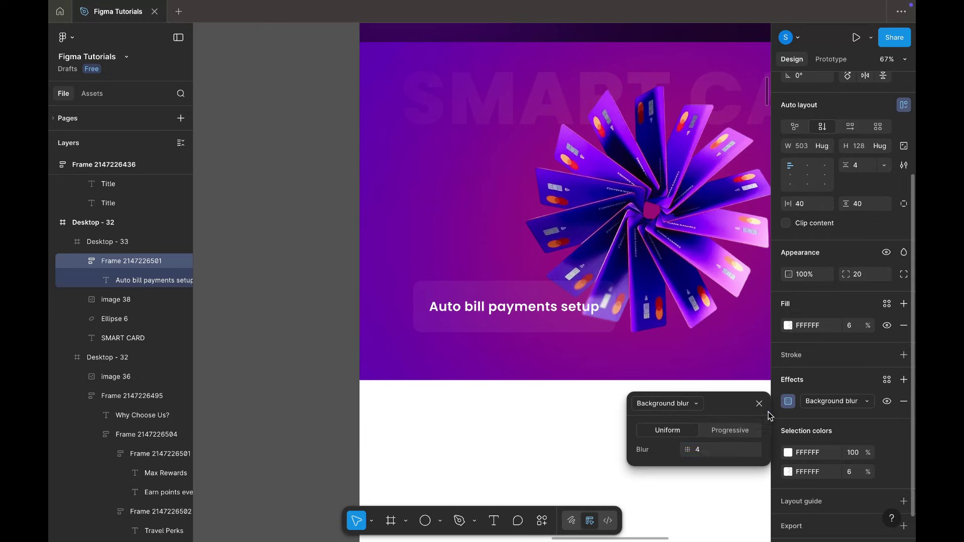
pyautogui.click(597, 406)
pyautogui.doubleClick(601, 316)
pyautogui.click(807, 135)
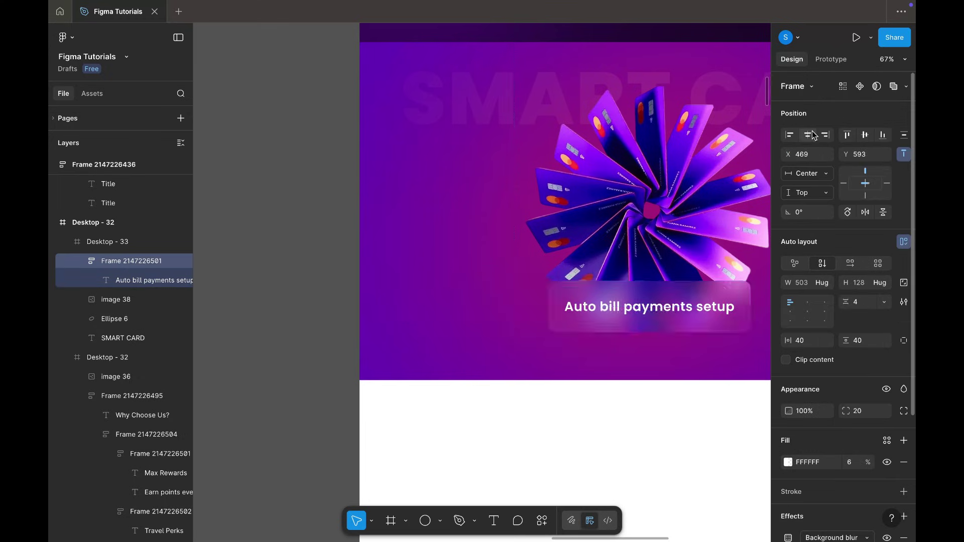
# Set the Auto bill payments card's width to 400 and centre its text and contents.
pyautogui.hscroll(4, 648, 279)
pyautogui.scroll(-1, 647, 279)
pyautogui.scroll(5, 518, 296)
pyautogui.doubleClick(519, 296)
pyautogui.click(508, 272)
pyautogui.scroll(-5, 509, 271)
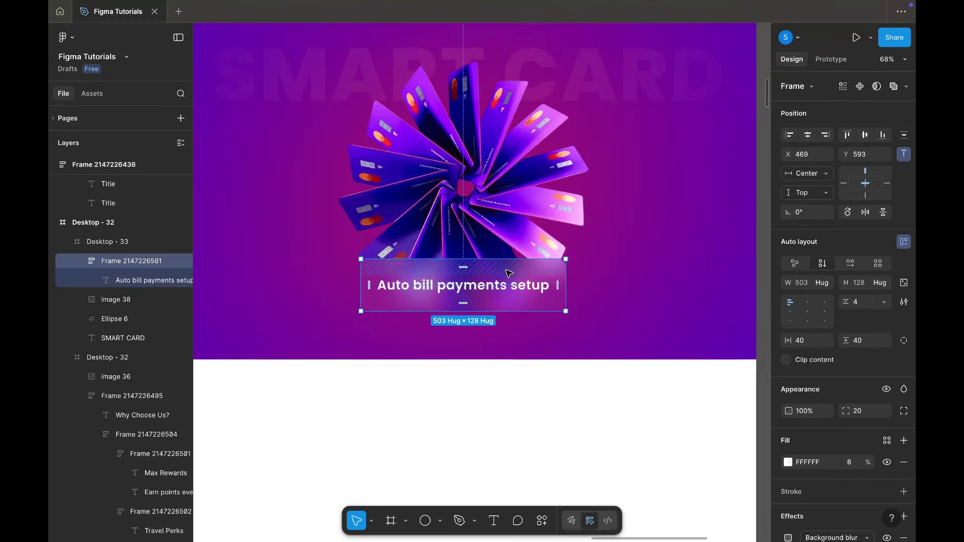
pyautogui.scroll(4, 509, 270)
pyautogui.doubleClick(510, 289)
pyautogui.click(557, 269)
pyautogui.press('Return')
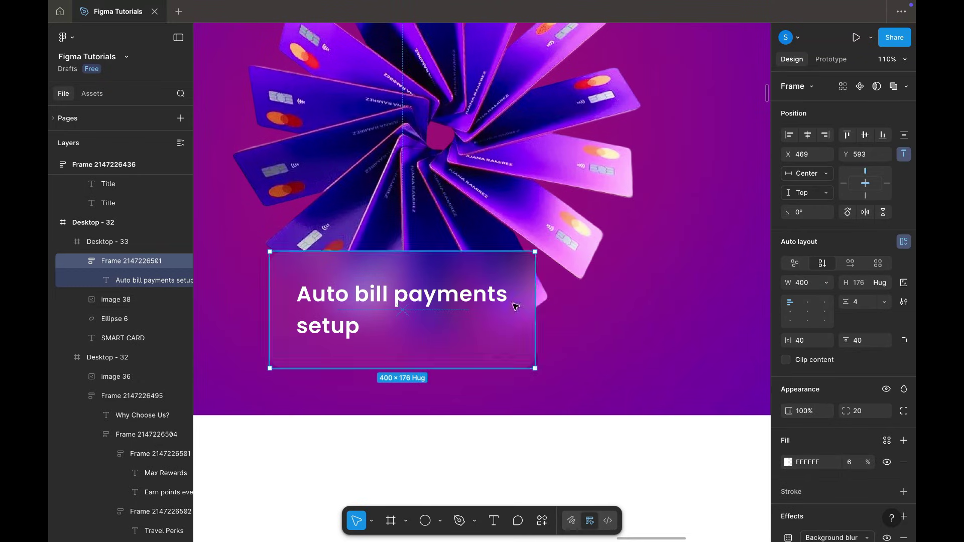
pyautogui.doubleClick(482, 303)
pyautogui.click(807, 404)
pyautogui.click(517, 351)
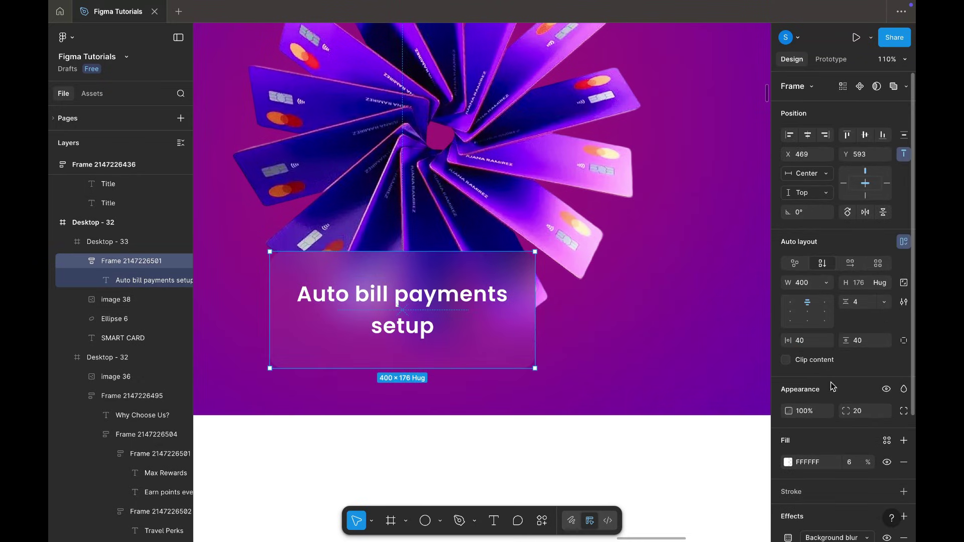
# Set the Auto bill payments text size to 28 and the card's padding to 32.
pyautogui.press('Return')
pyautogui.press('Return')
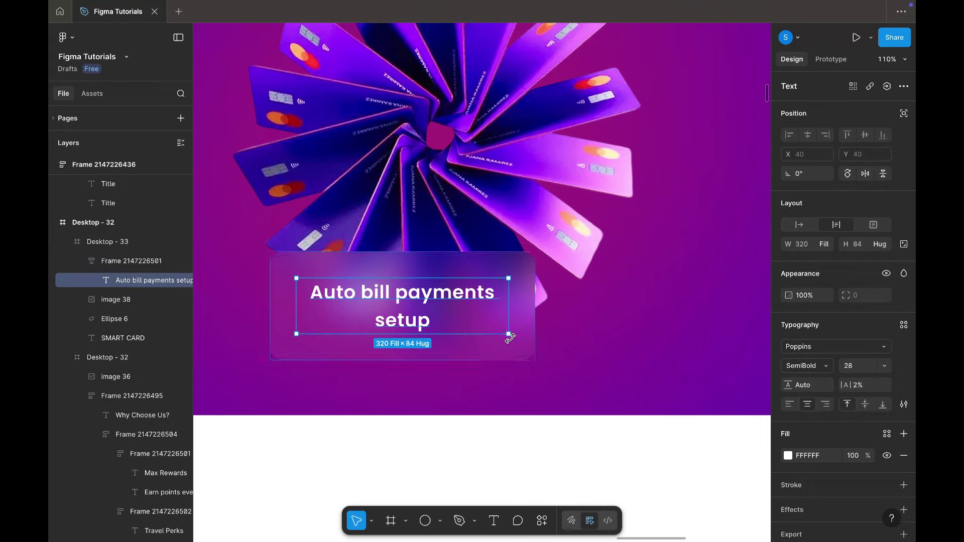
pyautogui.hotkey('shift', 'Return')
pyautogui.write('32')
pyautogui.press('Return')
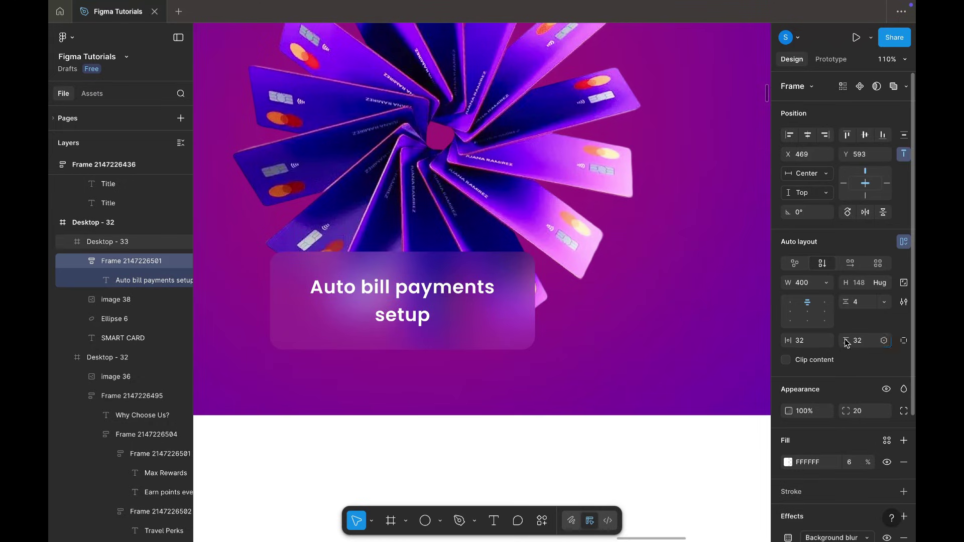
# Duplicate the Auto bill payments card to both sides and combine the three cards in a horizontal auto layout.
pyautogui.click(805, 140)
pyautogui.scroll(-5, 514, 256)
pyautogui.moveTo(520, 271); pyautogui.dragTo(371, 272)
pyautogui.moveTo(362, 280); pyautogui.dragTo(645, 288)
pyautogui.keyDown('shift'); pyautogui.click(474, 287); pyautogui.keyUp('shift')
pyautogui.keyDown('shift'); pyautogui.click(337, 284); pyautogui.keyUp('shift')
pyautogui.hotkey('shift', 'a')
# Replace the third card's text with "Instant virtual card activation" from the Section 3 notes.
pyautogui.hscroll(3, 661, 279)
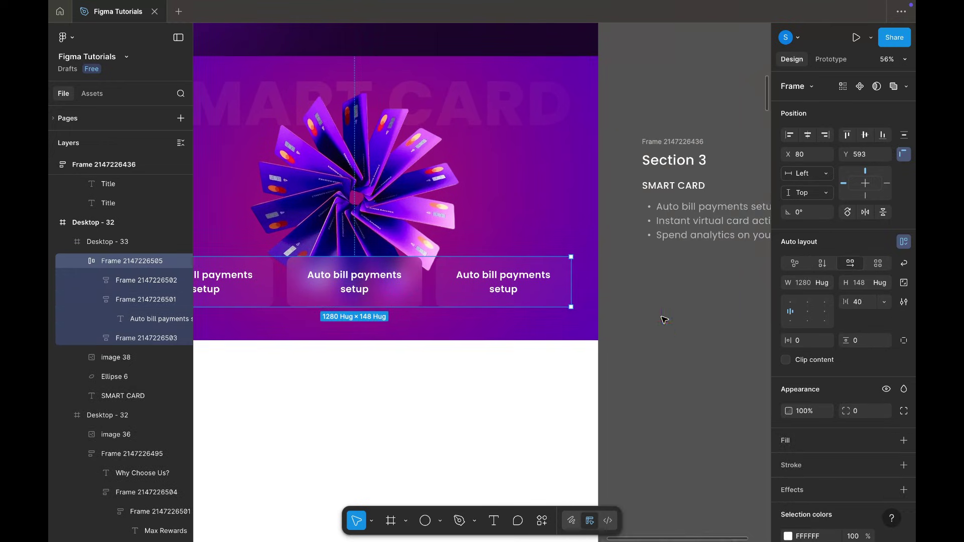
pyautogui.doubleClick(688, 221)
pyautogui.hscroll(3, 688, 222)
pyautogui.tripleClick(602, 226)
pyautogui.hscroll(-3, 603, 227)
pyautogui.doubleClick(476, 268)
pyautogui.hotkey('ctrl', 'v')
pyautogui.click(652, 295)
# Replace the first card's text with "Spend analytics on your dashboard" from the Section 3 notes.
pyautogui.hscroll(3, 652, 295)
pyautogui.doubleClick(552, 221)
pyautogui.doubleClick(553, 222)
pyautogui.moveTo(533, 220); pyautogui.dragTo(712, 218)
pyautogui.hotkey('ctrl', 'c')
pyautogui.hscroll(-5, 712, 220)
pyautogui.doubleClick(381, 266)
pyautogui.hotkey('ctrl', 'v')
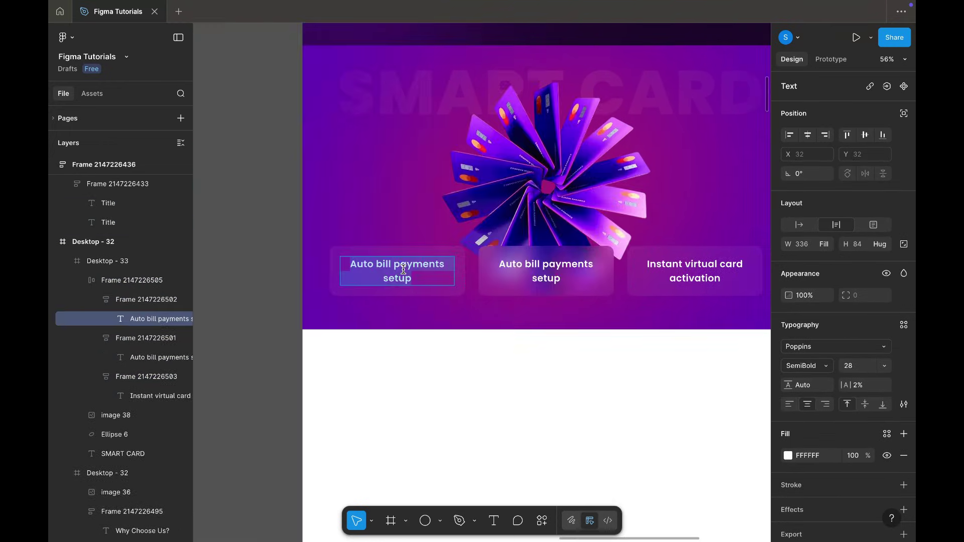
pyautogui.click(258, 265)
# Delete the Section 3 notes beside the landing page.
pyautogui.scroll(-3, 258, 265)
pyautogui.scroll(-2, 625, 325)
pyautogui.click(635, 207)
pyautogui.press('Delete')
pyautogui.scroll(2, 639, 205)
# Extend the landing page frame downward to a height of about 4168.
pyautogui.scroll(-3, 638, 205)
pyautogui.click(477, 112)
pyautogui.scroll(-2, 593, 147)
pyautogui.scroll(-1, 592, 146)
pyautogui.moveTo(499, 387); pyautogui.dragTo(504, 476)
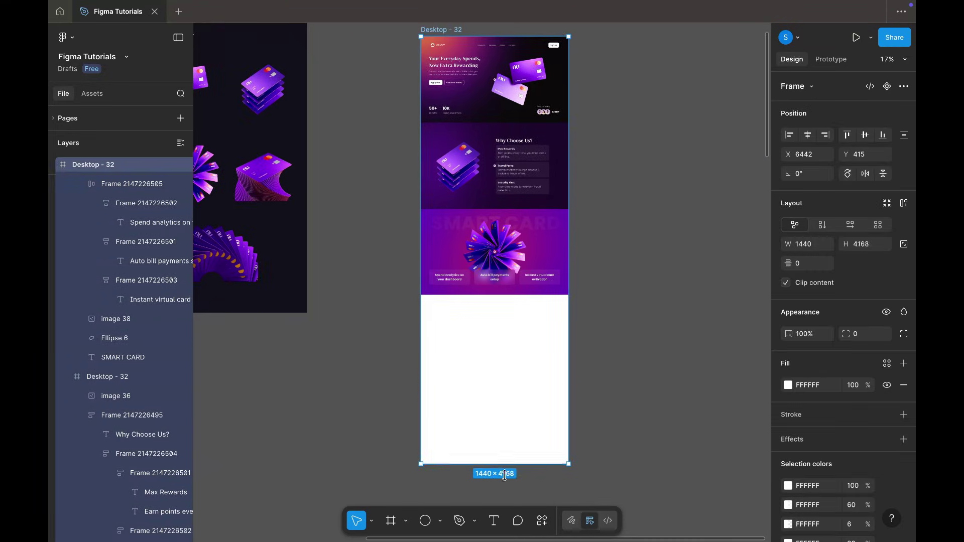
# Duplicate the dark Why Choose Us section below the purple section and delete the copy's contents.
pyautogui.click(506, 279)
pyautogui.scroll(2, 505, 279)
pyautogui.moveTo(522, 212); pyautogui.dragTo(522, 384)
pyautogui.press('Return')
pyautogui.press('Delete')
pyautogui.click(510, 428)
pyautogui.click(381, 353)
pyautogui.hscroll(-1, 382, 353)
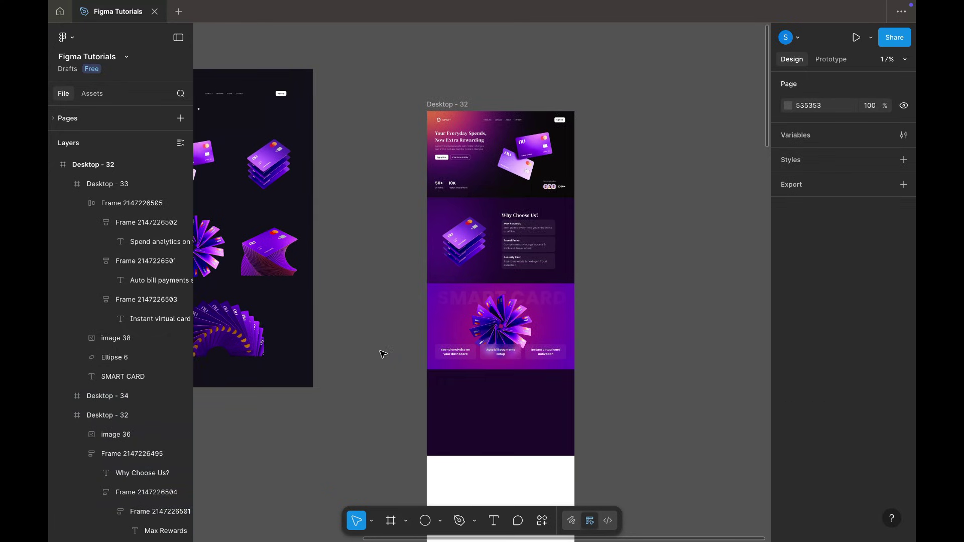
# Locate the Section 4 content block in the landing page text frame and copy it.
pyautogui.scroll(-2, 382, 371)
pyautogui.hscroll(-3, 382, 371)
pyautogui.hscroll(-3, 384, 369)
pyautogui.scroll(3, 398, 269)
pyautogui.doubleClick(411, 194)
pyautogui.scroll(-2, 411, 193)
pyautogui.hscroll(-1, 397, 201)
pyautogui.click(351, 244)
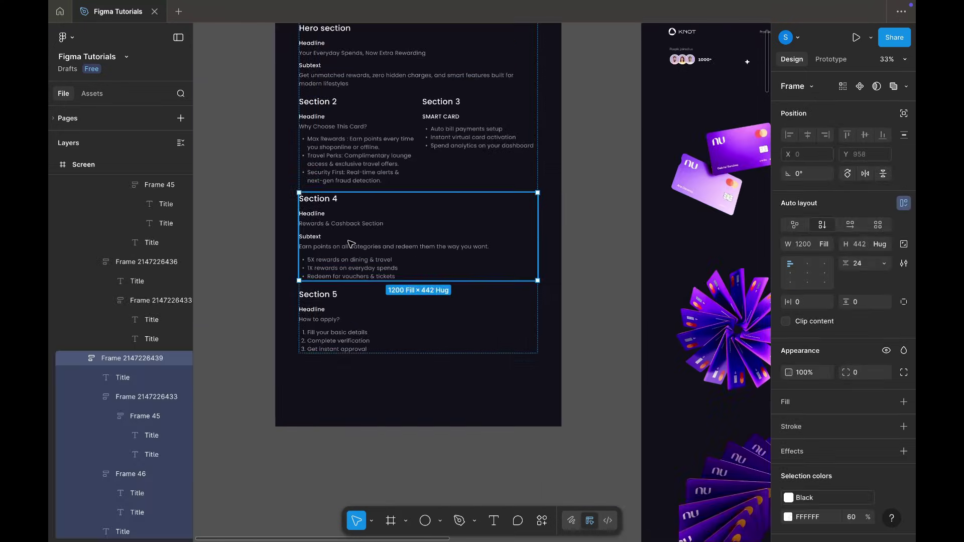
pyautogui.scroll(-2, 434, 236)
pyautogui.scroll(4, 361, 231)
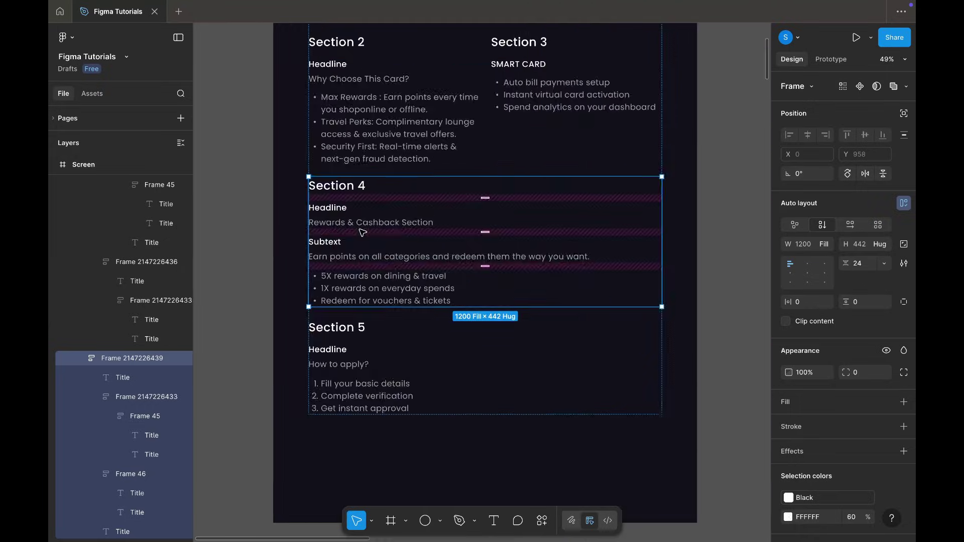
# Paste the Section 4 content block onto the canvas beside the empty dark section of the landing page.
pyautogui.scroll(-4, 362, 232)
pyautogui.hscroll(10, 362, 232)
pyautogui.scroll(-3, 361, 231)
pyautogui.scroll(3, 533, 316)
pyautogui.click(592, 262)
pyautogui.press('super+v')
pyautogui.moveTo(378, 215); pyautogui.dragTo(446, 206)
pyautogui.click(470, 160)
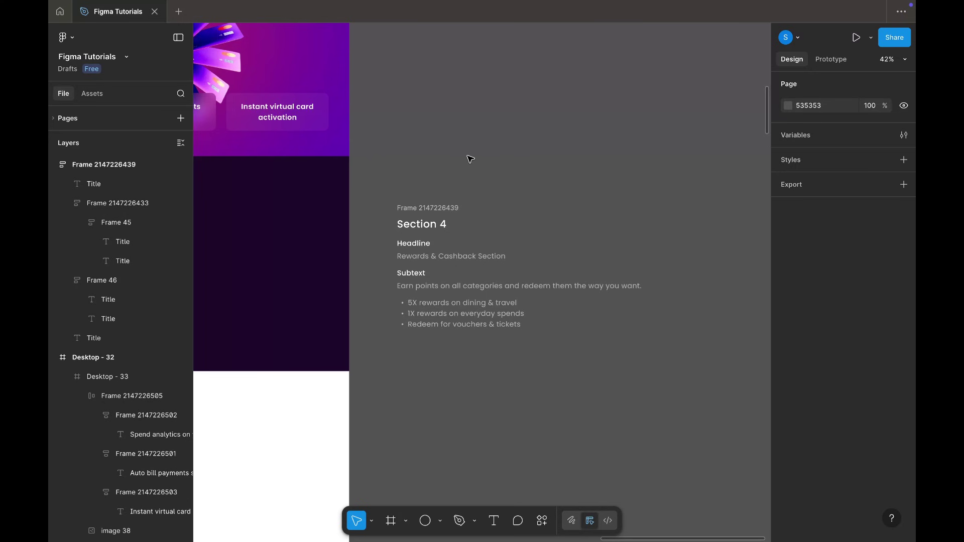
# Copy the hero's heading and subtext block and paste it into the empty dark section below the SMART CARD section.
pyautogui.scroll(-2, 470, 159)
pyautogui.hscroll(-5, 470, 159)
pyautogui.scroll(2, 470, 159)
pyautogui.scroll(-1, 593, 353)
pyautogui.scroll(4, 593, 353)
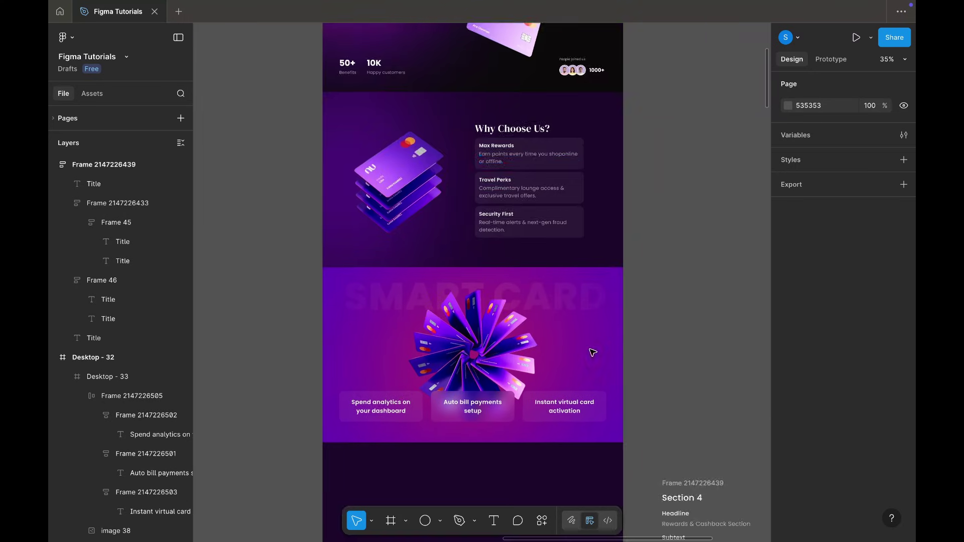
pyautogui.scroll(3, 593, 353)
pyautogui.keyDown('super'); pyautogui.click(421, 130); pyautogui.keyUp('super')
pyautogui.hotkey('shift', 'Return')
pyautogui.scroll(-7, 523, 291)
pyautogui.scroll(-1, 523, 292)
pyautogui.scroll(3, 500, 281)
pyautogui.click(500, 281)
pyautogui.press('super+v')
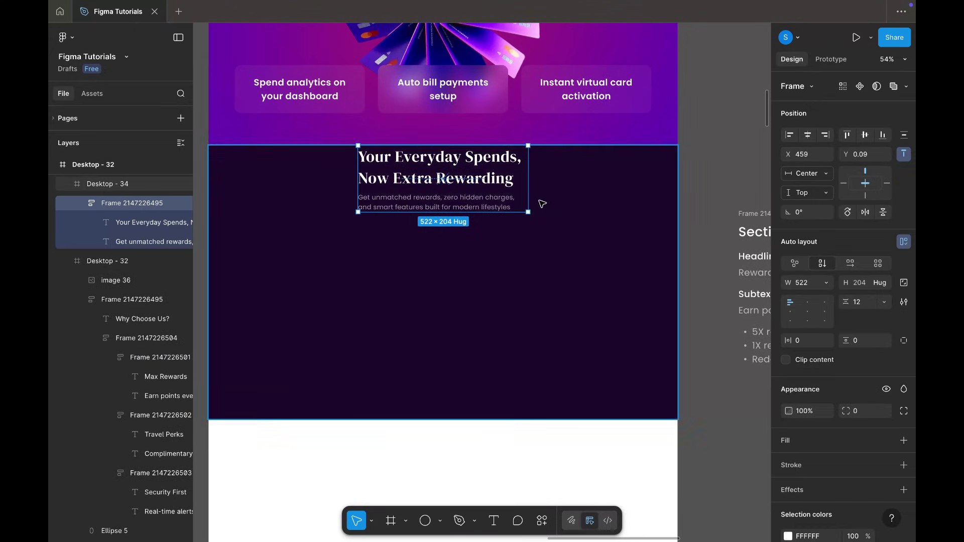
# Move the pasted heading block to 60 px below the upper edge of the dark section.
pyautogui.hotkey('shift', 'Up')
pyautogui.press('Up')
pyautogui.press('Up')
pyautogui.press('Up')
pyautogui.press('Up')
# Center-align the text of both the heading and the subtext in the dark section.
pyautogui.click(468, 157)
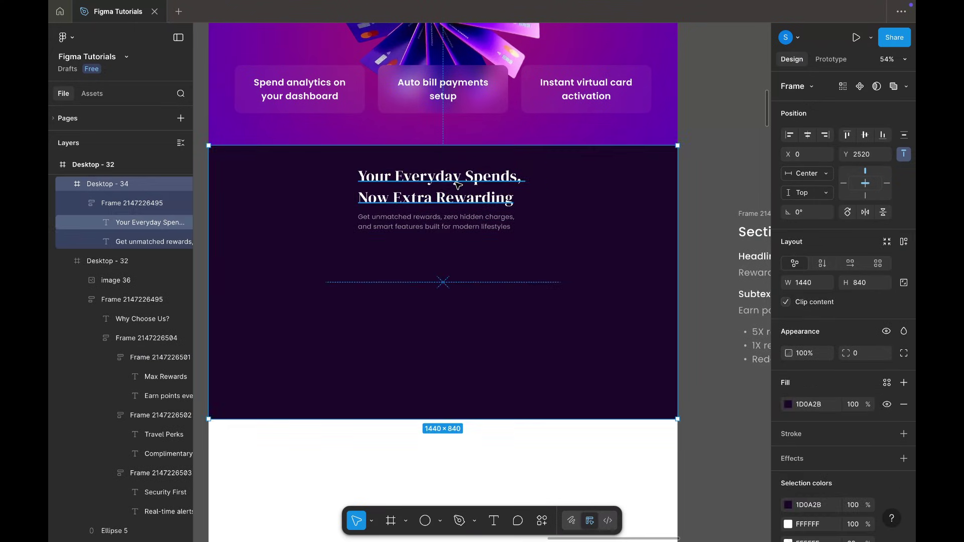
pyautogui.keyDown('super'); pyautogui.click(468, 178); pyautogui.keyUp('super')
pyautogui.click(807, 404)
pyautogui.click(479, 229)
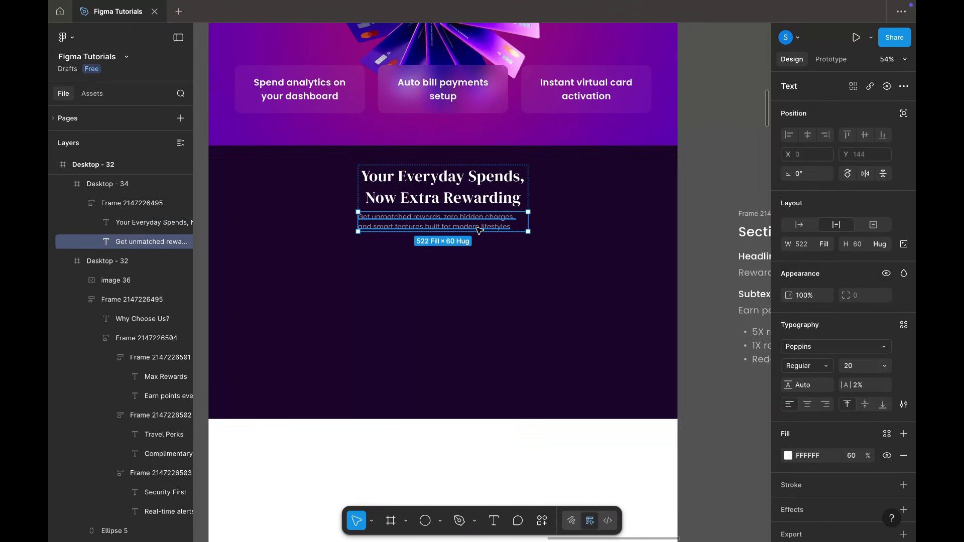
pyautogui.click(807, 407)
pyautogui.click(714, 170)
# Replace the heading with "Rewards & Cashback Section" from the Section 4 content and set its text to auto width.
pyautogui.hscroll(5, 715, 170)
pyautogui.doubleClick(555, 265)
pyautogui.hscroll(-6, 538, 204)
pyautogui.doubleClick(490, 171)
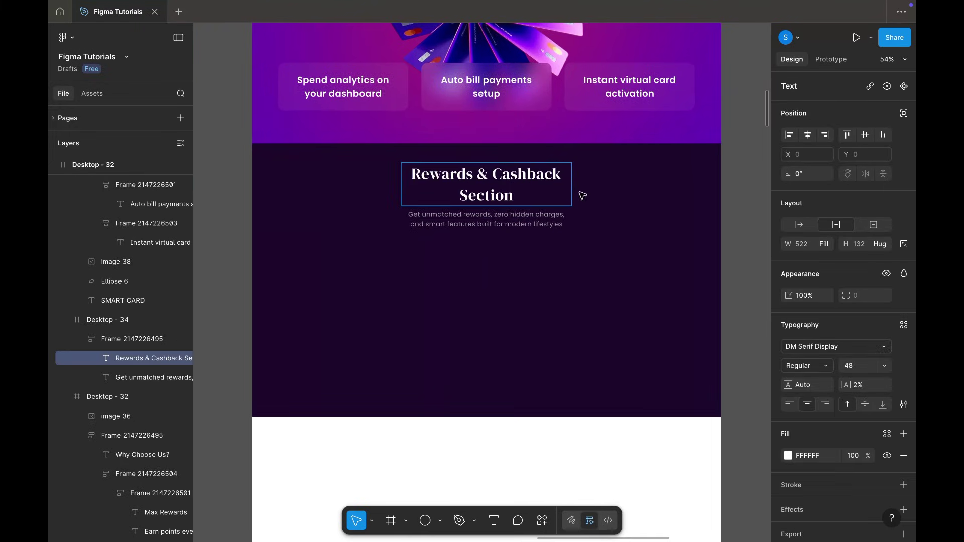
pyautogui.click(799, 226)
pyautogui.click(628, 210)
# Replace the subtext with "Earn points on all categories and redeem them the way you want." from the Section 4 content.
pyautogui.hscroll(4, 627, 210)
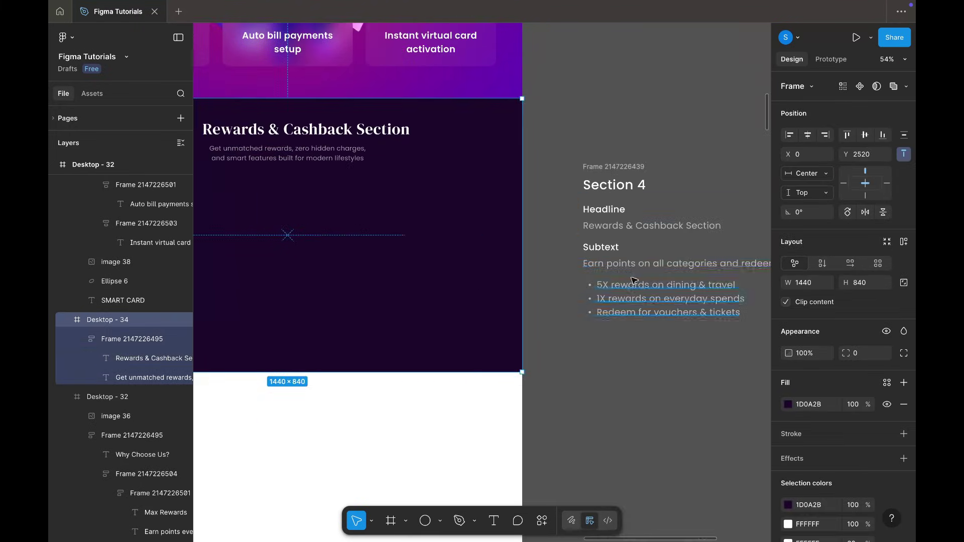
pyautogui.click(634, 270)
pyautogui.hscroll(-3, 602, 226)
pyautogui.doubleClick(456, 161)
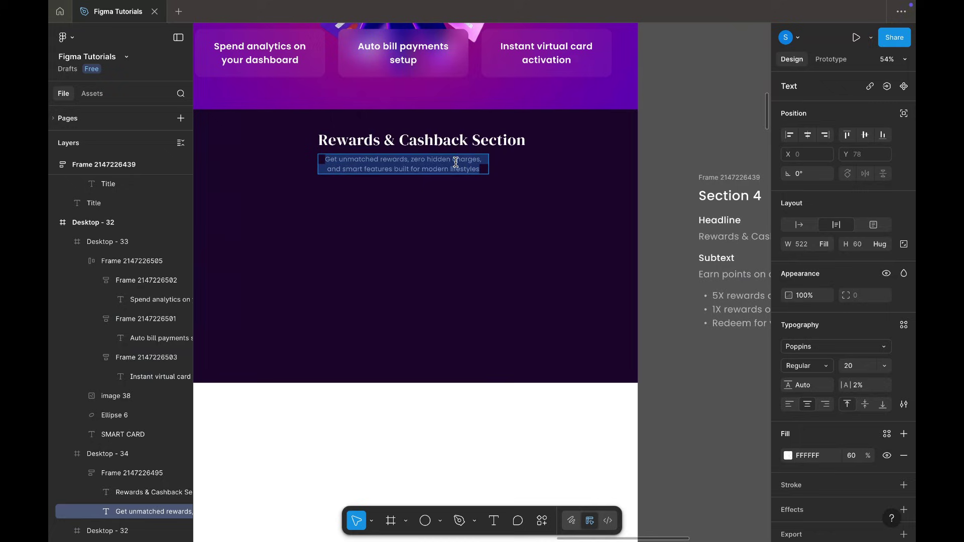
pyautogui.click(551, 174)
# Set the heading block's width to hug its contents and center its items horizontally.
pyautogui.click(477, 153)
pyautogui.click(827, 283)
pyautogui.click(818, 302)
pyautogui.click(698, 150)
pyautogui.scroll(5, 343, 134)
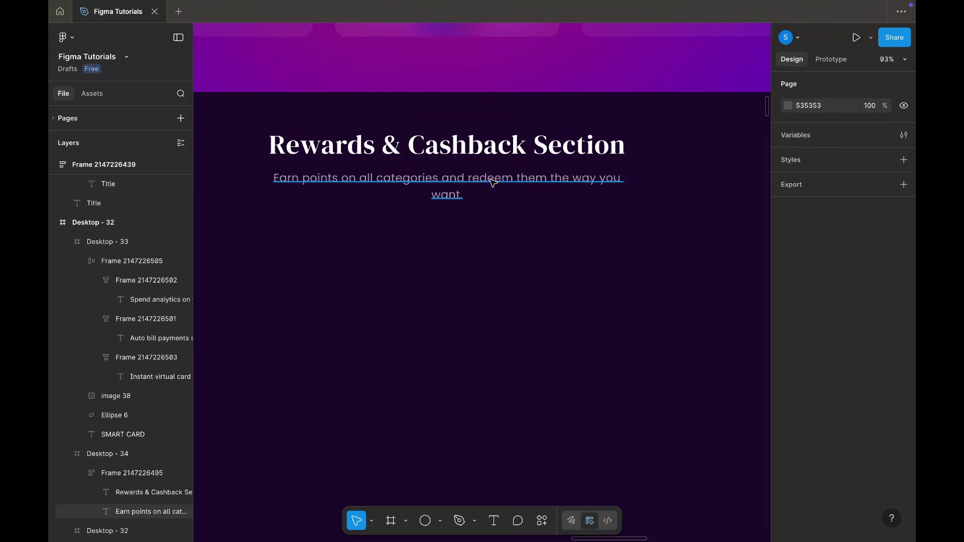
pyautogui.click(491, 181)
pyautogui.click(623, 190)
pyautogui.click(807, 301)
pyautogui.click(681, 181)
# Copy the "Auto bill payments setup" card from the SMART CARD section and paste it beneath the rewards subtext.
pyautogui.scroll(-5, 680, 181)
pyautogui.scroll(2, 627, 176)
pyautogui.click(533, 167)
pyautogui.doubleClick(533, 167)
pyautogui.scroll(3, 527, 269)
pyautogui.doubleClick(523, 237)
pyautogui.hotkey('ctrl', 'v')
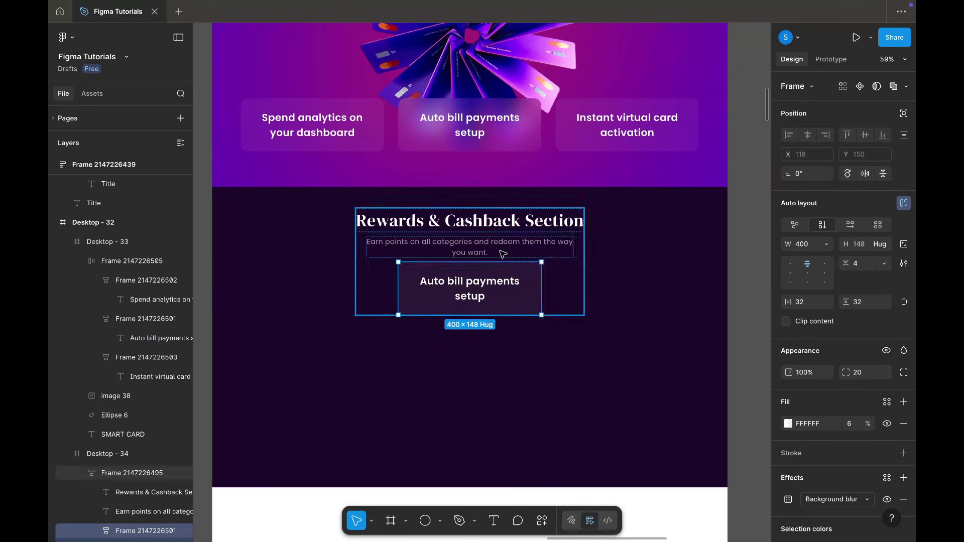
# Set the pasted card's text to size 20 and Regular weight.
pyautogui.doubleClick(502, 282)
pyautogui.click(850, 367)
pyautogui.write('20')
pyautogui.press('Return')
pyautogui.scroll(4, 455, 314)
pyautogui.click(812, 366)
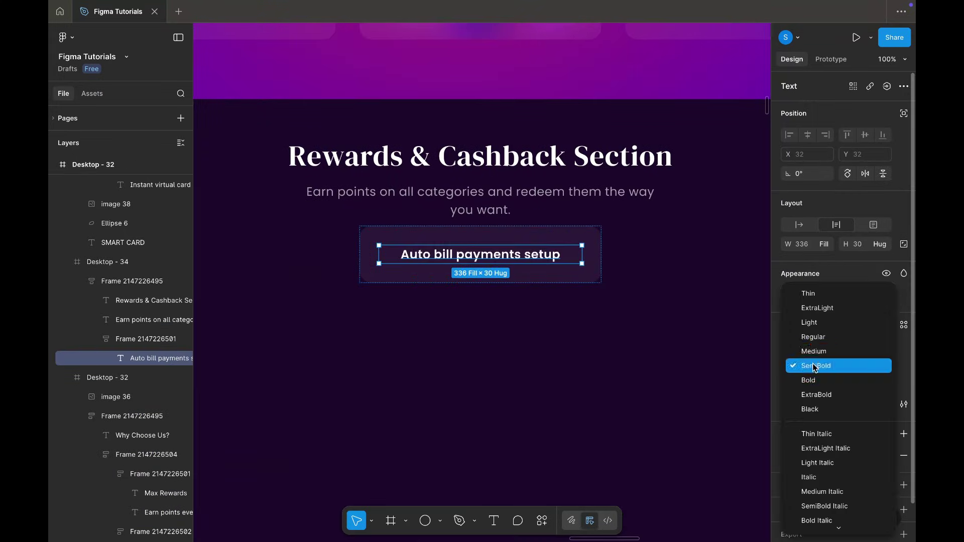
pyautogui.click(811, 336)
pyautogui.click(588, 273)
pyautogui.click(823, 244)
pyautogui.click(581, 258)
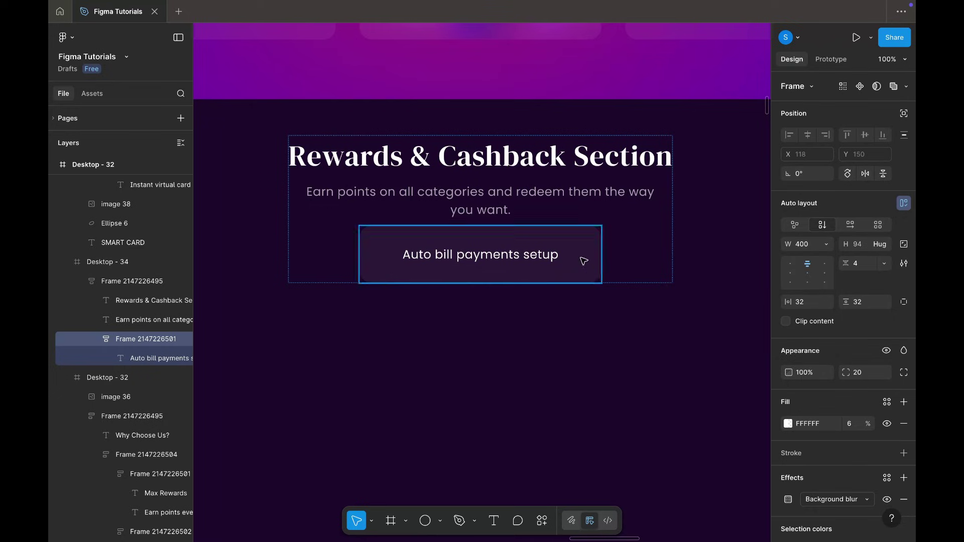
# Group the heading and subtext in their own auto layout and set the spacing between them and the card to 40.
pyautogui.click(542, 194)
pyautogui.keyDown('shift'); pyautogui.click(520, 161); pyautogui.keyUp('shift')
pyautogui.hotkey('shift', 'a')
pyautogui.click(662, 258)
pyautogui.click(861, 302)
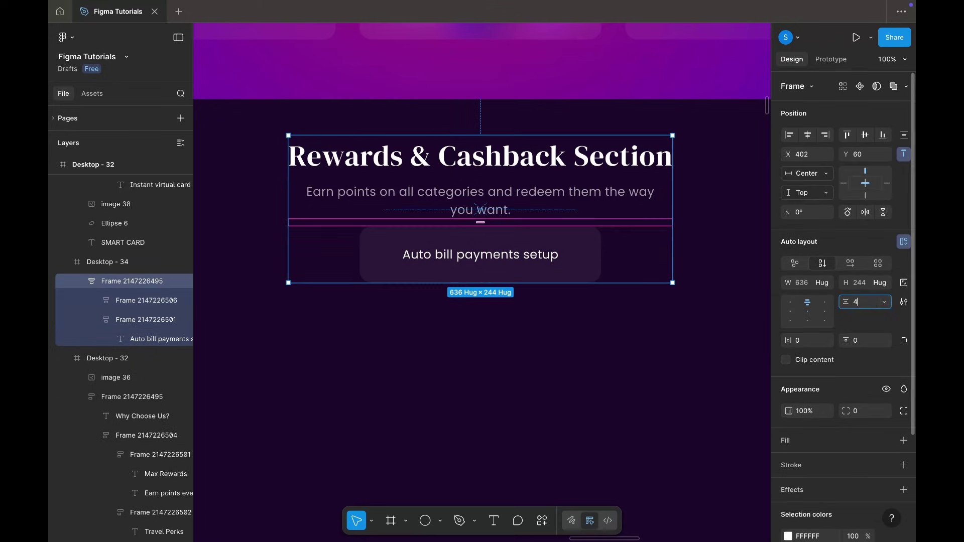
pyautogui.write('40')
pyautogui.press('Return')
# Replace the pasted card's text with "5X rewards on dining & travel" from the Section 4 content.
pyautogui.scroll(-3, 570, 255)
pyautogui.hscroll(10, 567, 256)
pyautogui.doubleClick(422, 285)
pyautogui.moveTo(342, 282); pyautogui.dragTo(521, 284)
pyautogui.hscroll(-4, 524, 251)
pyautogui.hscroll(-8, 522, 249)
pyautogui.doubleClick(552, 173)
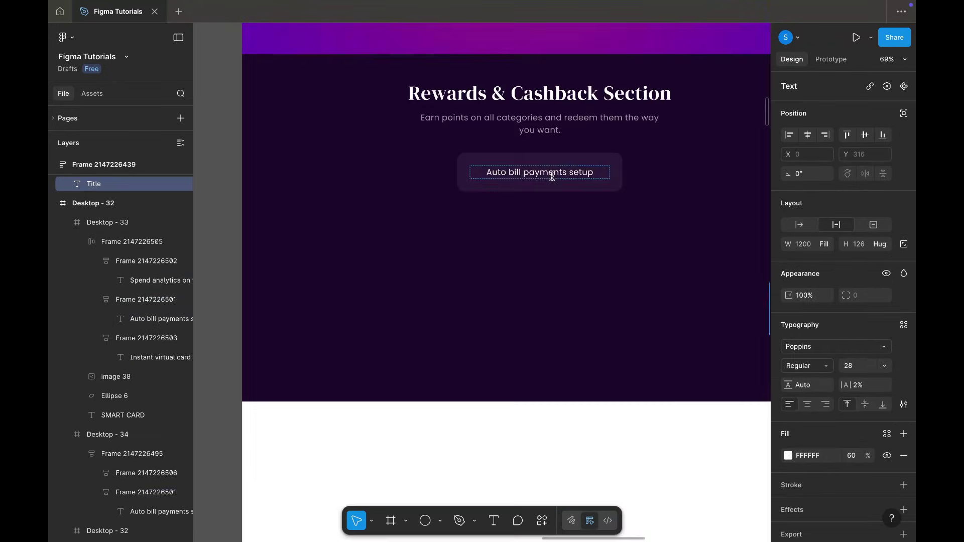
# Duplicate the rewards card and arrange the copies in a horizontal auto layout row of three.
pyautogui.click(612, 158)
pyautogui.scroll(-4, 611, 158)
pyautogui.hscroll(4, 611, 158)
pyautogui.hscroll(-3, 553, 163)
pyautogui.scroll(3, 462, 170)
pyautogui.hotkey('ctrl', 'd')
pyautogui.keyDown('shift'); pyautogui.click(462, 170); pyautogui.keyUp('shift')
pyautogui.hotkey('shift', 'a')
pyautogui.click(850, 226)
pyautogui.doubleClick(559, 184)
pyautogui.hotkey('ctrl', 'd')
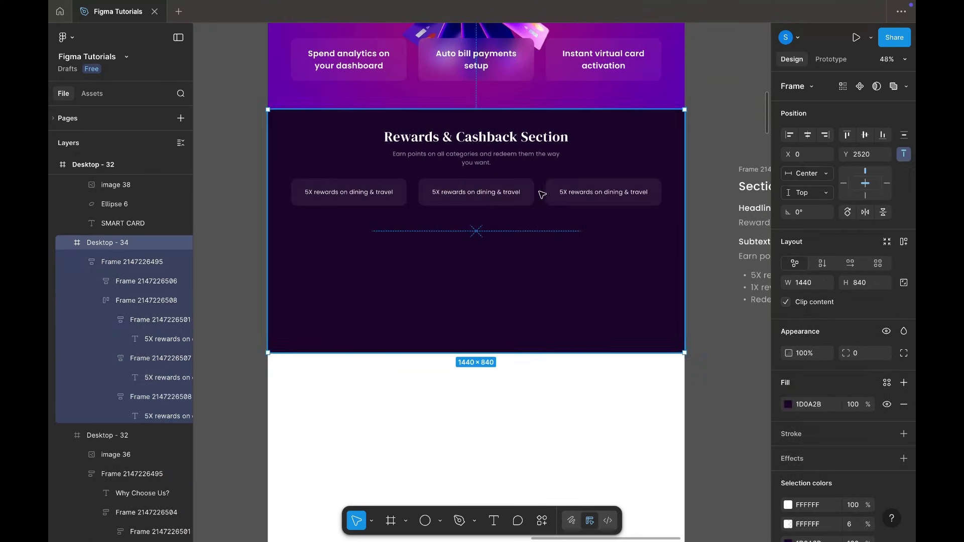
# Set the horizontal padding of the three reward cards to 16 and their width to 360.
pyautogui.keyDown('super'); pyautogui.click(541, 194); pyautogui.keyUp('super')
pyautogui.press('Return')
pyautogui.click(802, 303)
pyautogui.write('32')
pyautogui.press('Return')
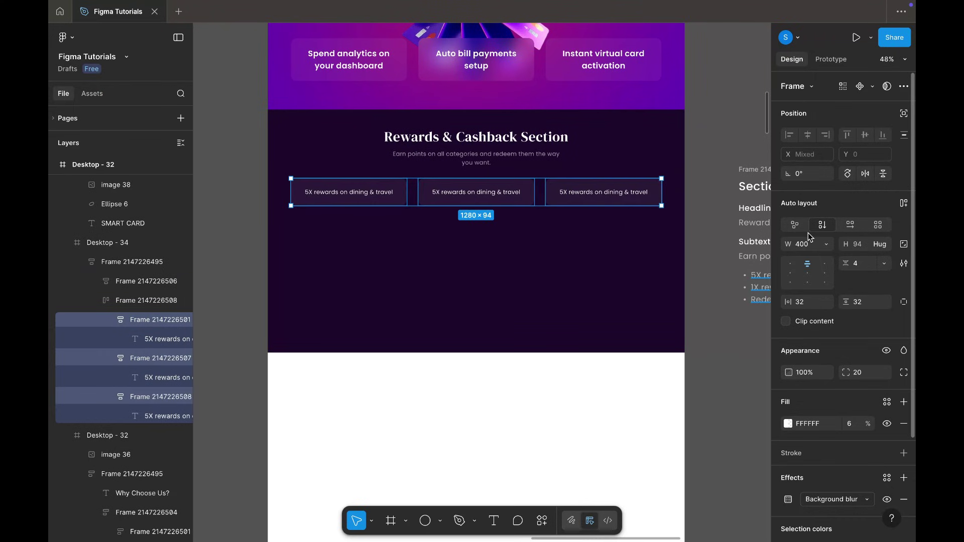
pyautogui.press('Return')
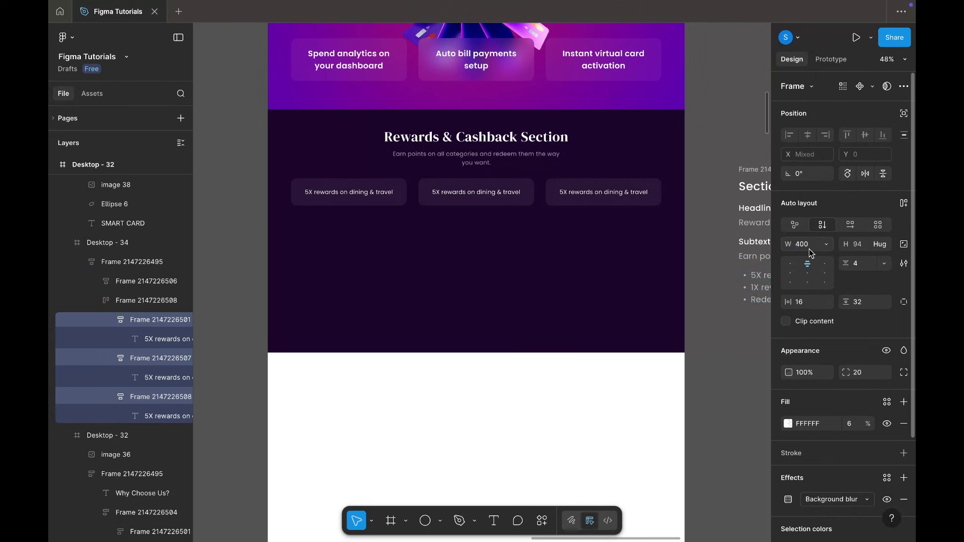
pyautogui.click(809, 248)
pyautogui.write('360')
pyautogui.press('Return')
pyautogui.click(708, 138)
# Replace the first reward card's text with "1X rewards on everyday spends".
pyautogui.hscroll(3, 706, 136)
pyautogui.click(700, 279)
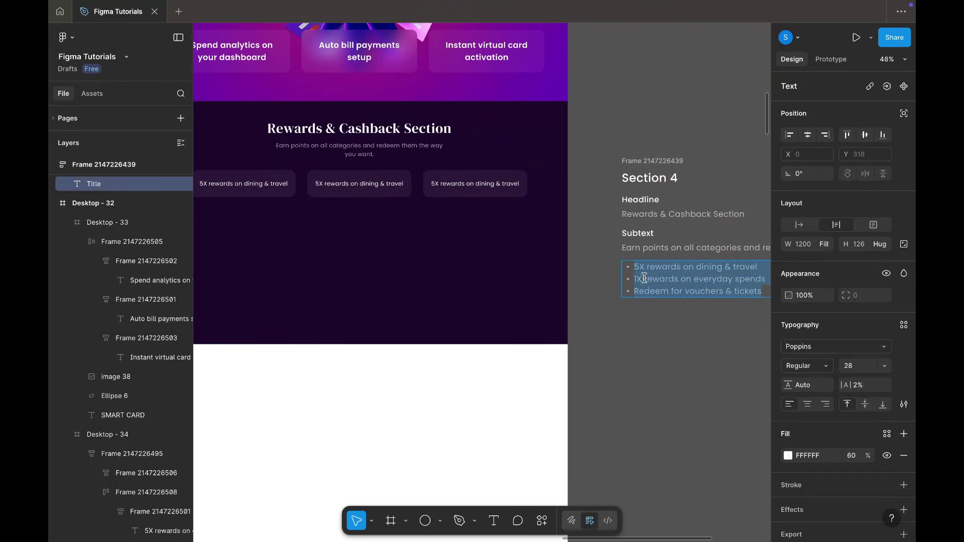
pyautogui.hscroll(-3, 552, 241)
pyautogui.doubleClick(367, 192)
pyautogui.write('1X rewards on everyday spends')
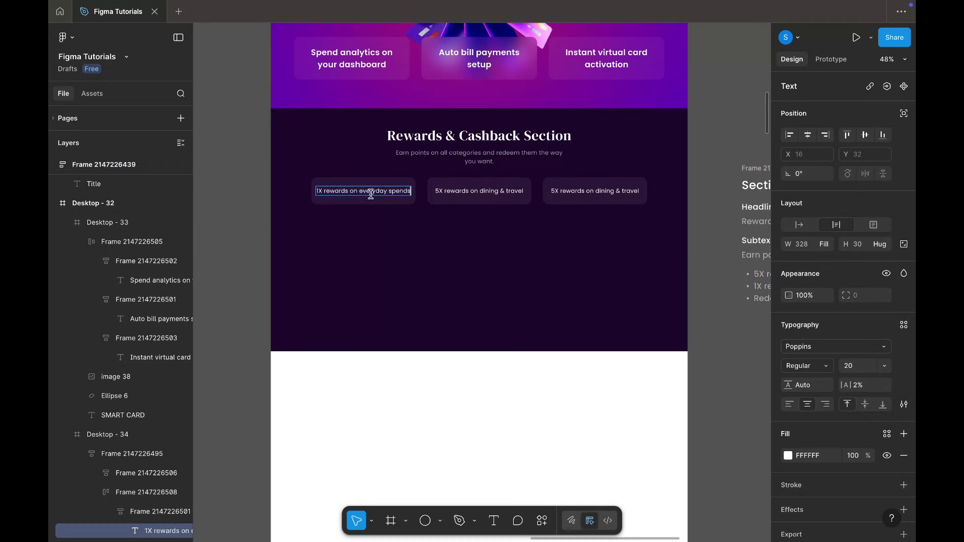
# Replace the third reward card's text with "Redeem for vouchers & tickets" copied from the Section 4 content.
pyautogui.hscroll(6, 462, 228)
pyautogui.tripleClick(482, 290)
pyautogui.press('super+c')
pyautogui.hscroll(-3, 487, 241)
pyautogui.doubleClick(448, 190)
pyautogui.click(587, 122)
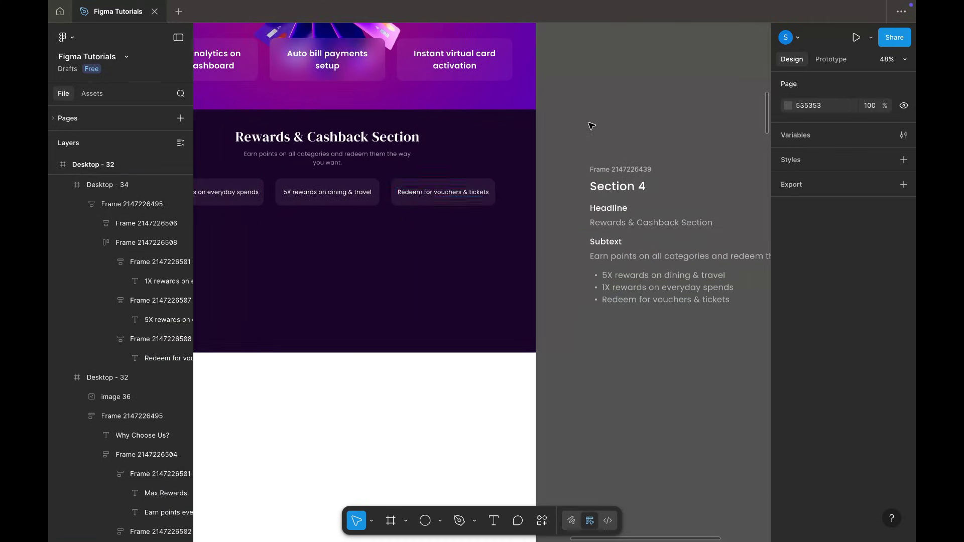
# Set the width of the three reward cards to 380.
pyautogui.hscroll(-3, 527, 189)
pyautogui.click(533, 193)
pyautogui.press('Return')
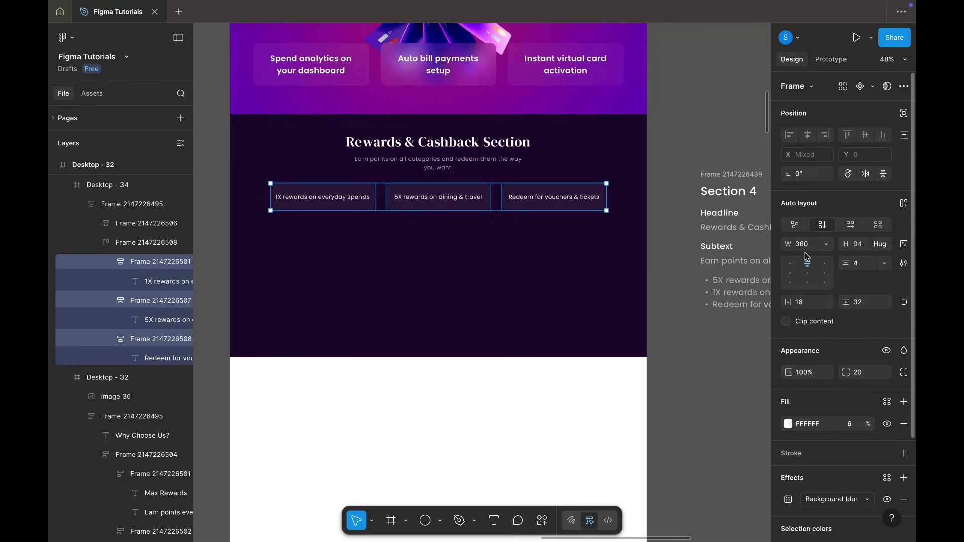
pyautogui.write('380')
pyautogui.press('Return')
pyautogui.click(699, 127)
# Copy the fanned-out cards image from the assets frame, paste it into the rewards section and align it to the bottom.
pyautogui.scroll(-5, 698, 126)
pyautogui.hscroll(-5, 555, 152)
pyautogui.scroll(4, 555, 153)
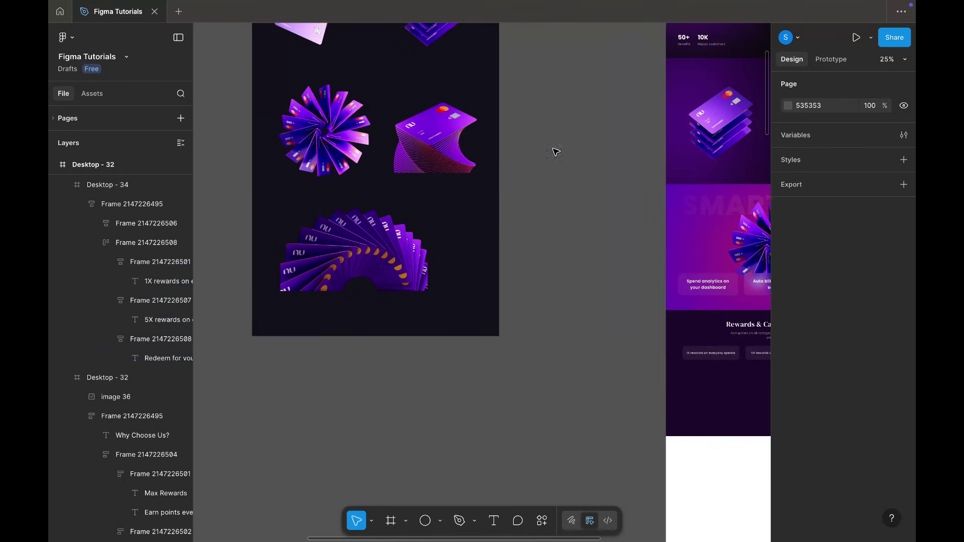
pyautogui.click(457, 306)
pyautogui.hotkey('ctrl', 'c')
pyautogui.hscroll(6, 615, 271)
pyautogui.scroll(-4, 616, 271)
pyautogui.click(549, 269)
pyautogui.scroll(4, 548, 269)
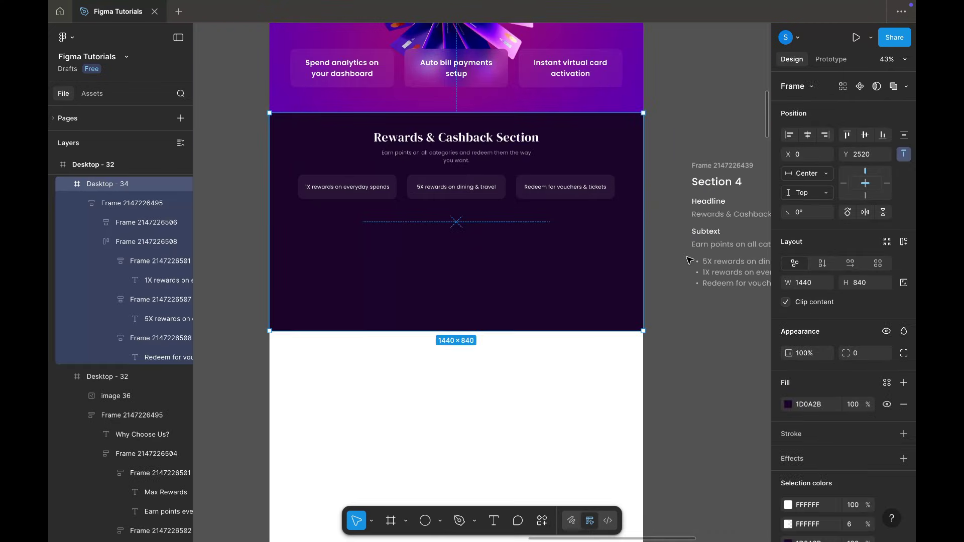
pyautogui.hotkey('ctrl', 'v')
pyautogui.click(883, 135)
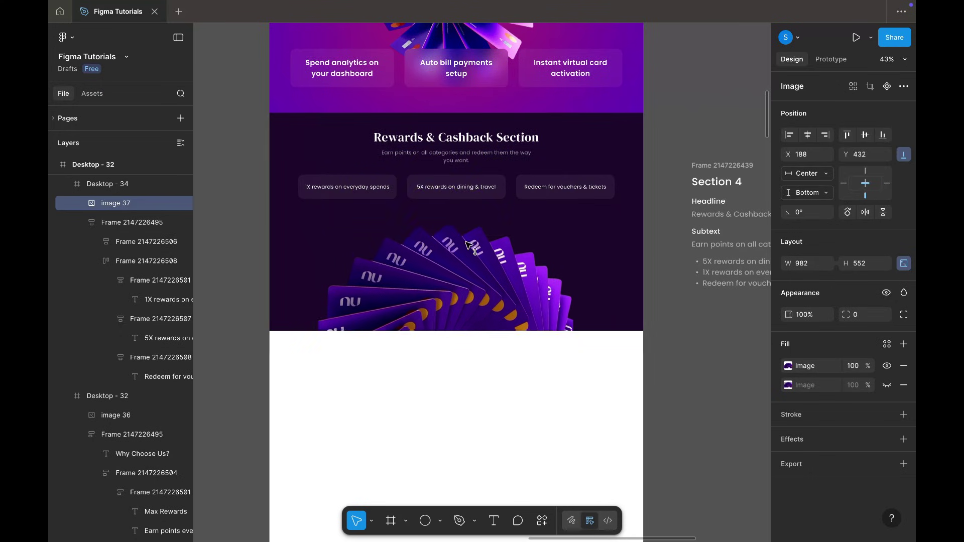
# Copy the blurred purple ellipse from the "Why Choose Us?" section and paste it into the rewards section.
pyautogui.scroll(-4, 617, 281)
pyautogui.click(700, 309)
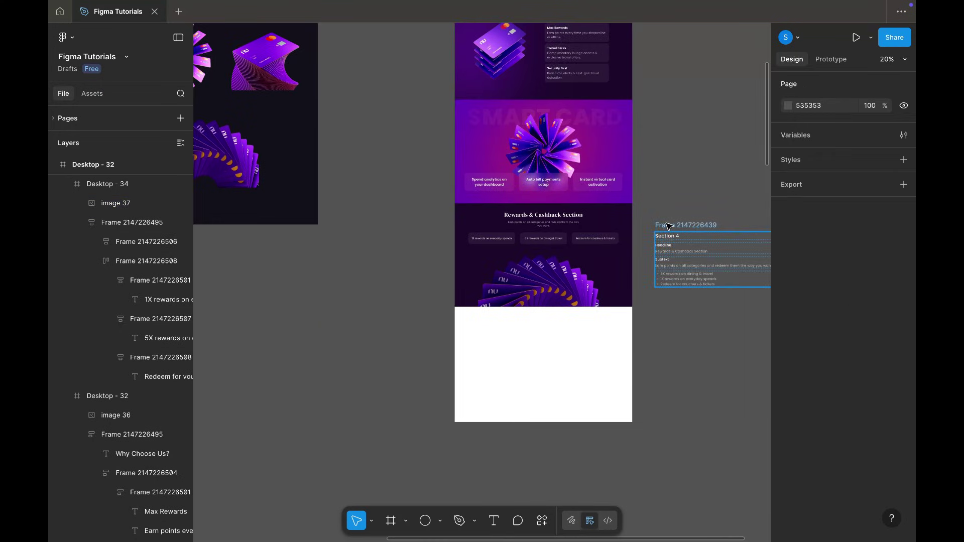
pyautogui.scroll(4, 670, 226)
pyautogui.click(444, 166)
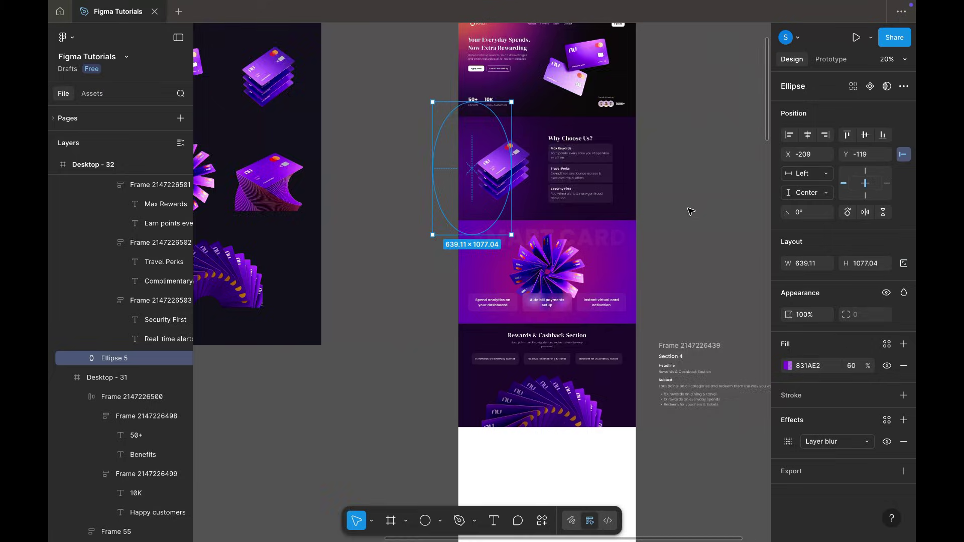
pyautogui.scroll(3, 691, 211)
pyautogui.scroll(-5, 691, 210)
pyautogui.click(590, 262)
pyautogui.press('super+v')
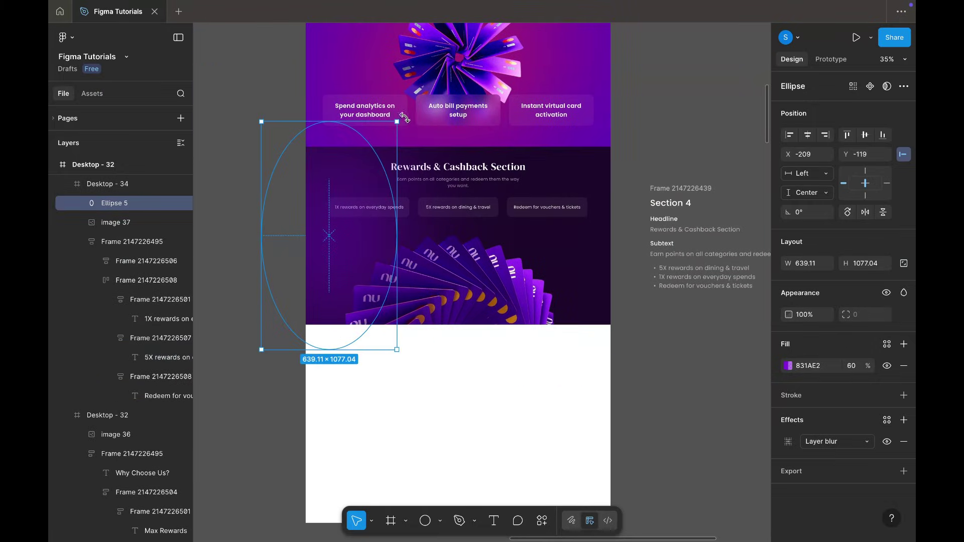
# Rotate the ellipse to -90° and align it to the horizontal center and bottom of the rewards section.
pyautogui.moveTo(403, 118); pyautogui.dragTo(446, 310)
pyautogui.click(809, 137)
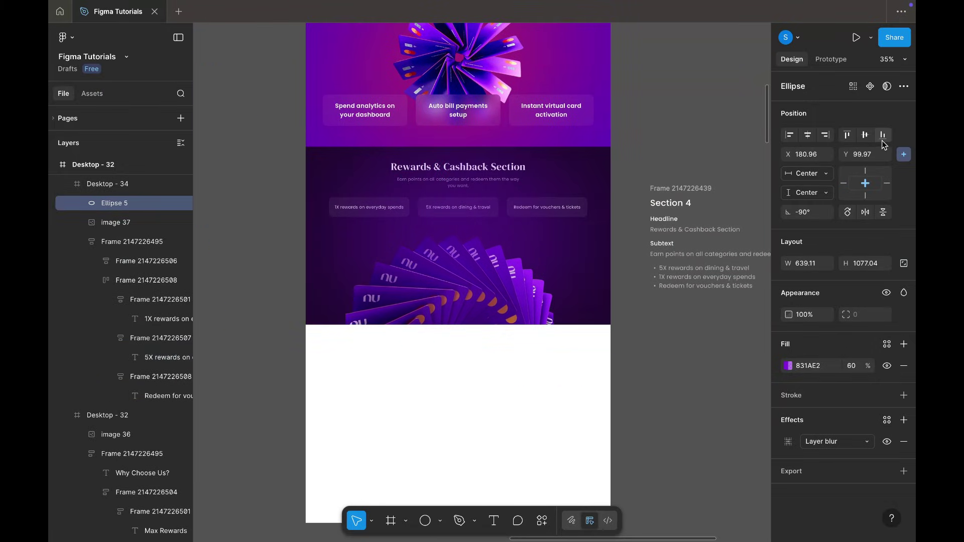
pyautogui.click(882, 135)
# Send the ellipse behind the rewards section's content and enlarge it to about 761 × 1281.
pyautogui.rightClick(519, 266)
pyautogui.click(547, 256)
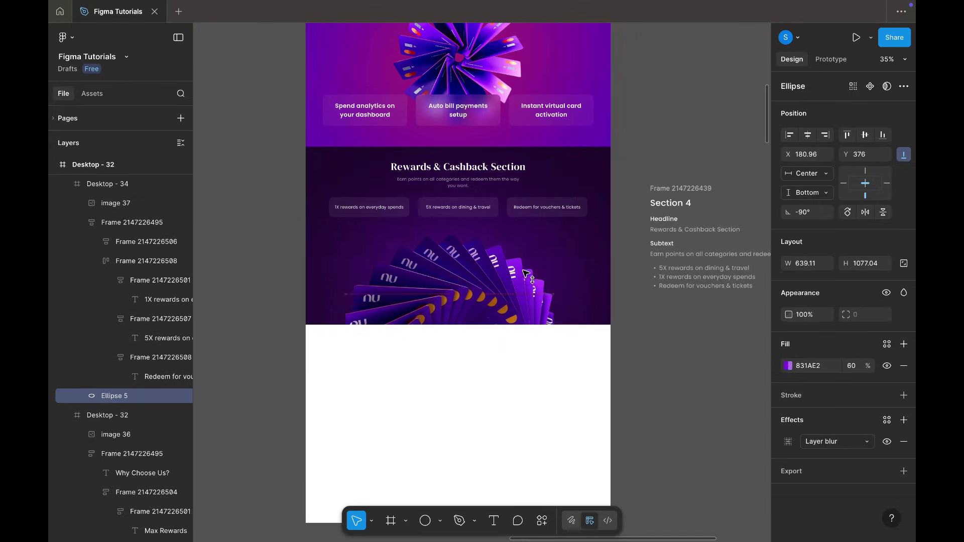
pyautogui.moveTo(572, 226); pyautogui.dragTo(594, 213)
pyautogui.click(651, 139)
pyautogui.hotkey('ctrl', 'z')
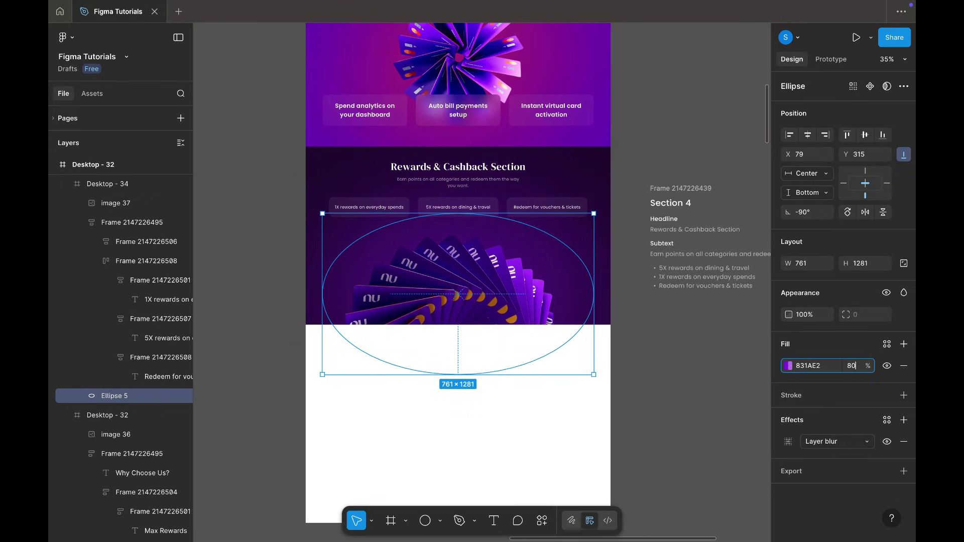
# Undo the last change to the ellipse and delete the Section 4 content frame beside the rewards section.
pyautogui.click(715, 335)
pyautogui.hotkey('ctrl', 'z')
pyautogui.click(633, 227)
pyautogui.click(666, 190)
pyautogui.press('Delete')
# Duplicate the Rewards & Cashback section directly below itself and delete all content inside the copy.
pyautogui.scroll(-3, 648, 174)
pyautogui.scroll(1, 649, 174)
pyautogui.scroll(-2, 647, 174)
pyautogui.click(532, 161)
pyautogui.hotkey('ctrl', 'd')
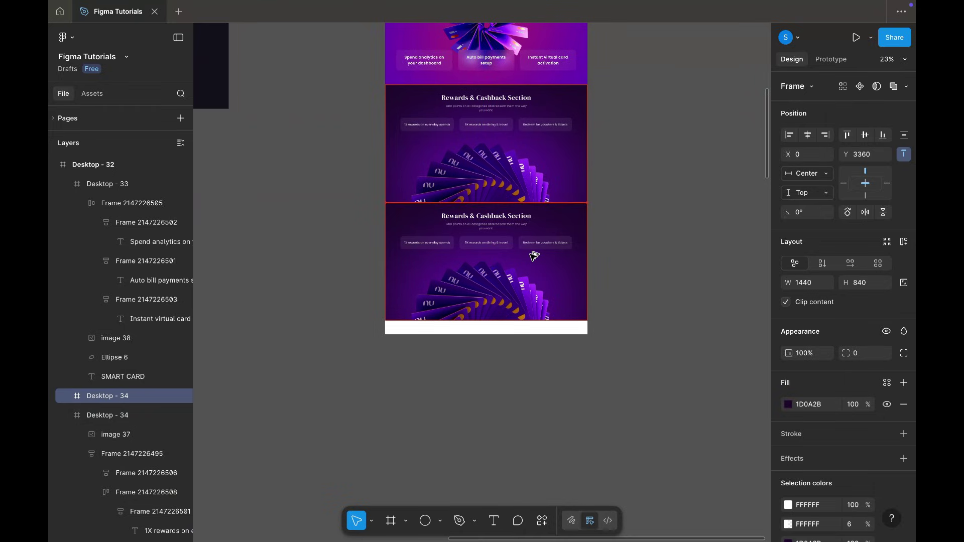
pyautogui.press('Return')
pyautogui.press('Delete')
pyautogui.click(530, 271)
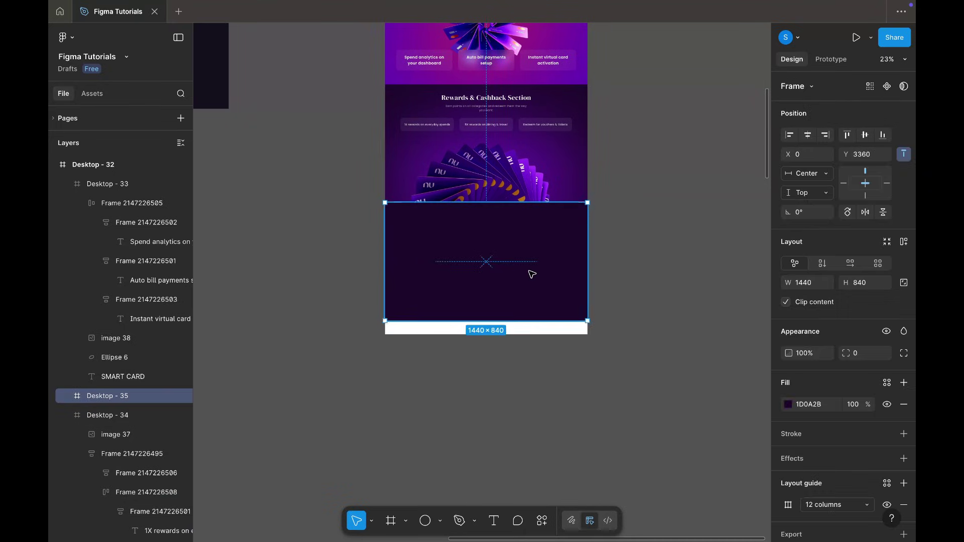
# Copy the Section 5 text block from the content frame.
pyautogui.click(663, 221)
pyautogui.scroll(-3, 663, 219)
pyautogui.hscroll(-3, 663, 221)
pyautogui.hscroll(-5, 664, 220)
pyautogui.scroll(5, 480, 178)
pyautogui.hscroll(-2, 479, 180)
pyautogui.doubleClick(384, 201)
pyautogui.scroll(-5, 430, 206)
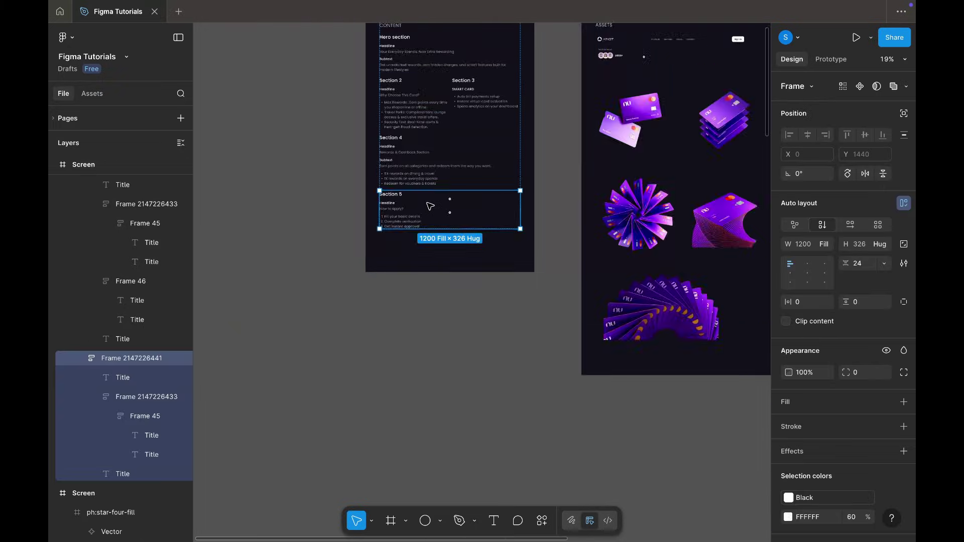
# Paste the Section 5 text block on the canvas and position it beside the new empty section.
pyautogui.hscroll(10, 429, 206)
pyautogui.scroll(5, 512, 210)
pyautogui.click(512, 211)
pyautogui.hotkey('ctrl', 'v')
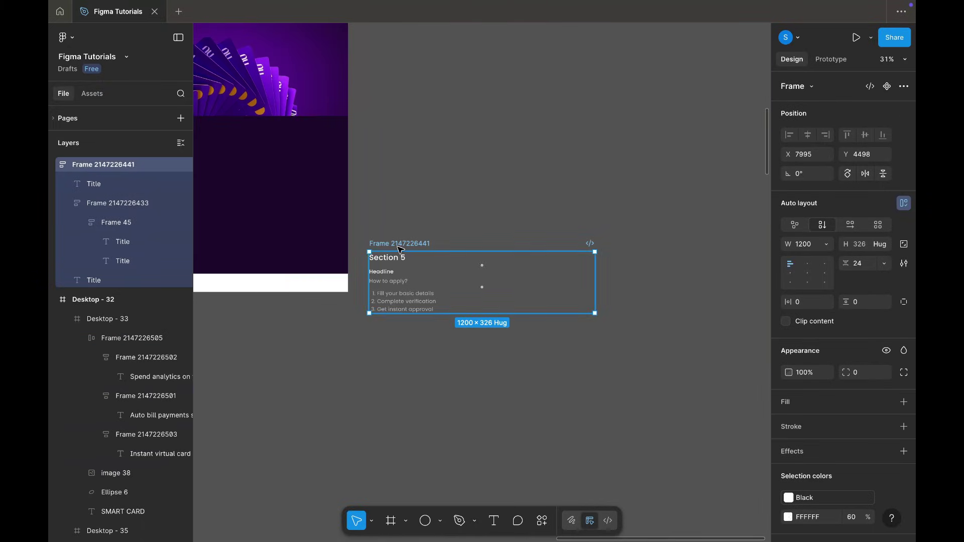
pyautogui.moveTo(400, 249); pyautogui.dragTo(403, 172)
pyautogui.click(455, 113)
# Set the height of the empty section below the rewards section to 720.
pyautogui.hscroll(-5, 467, 107)
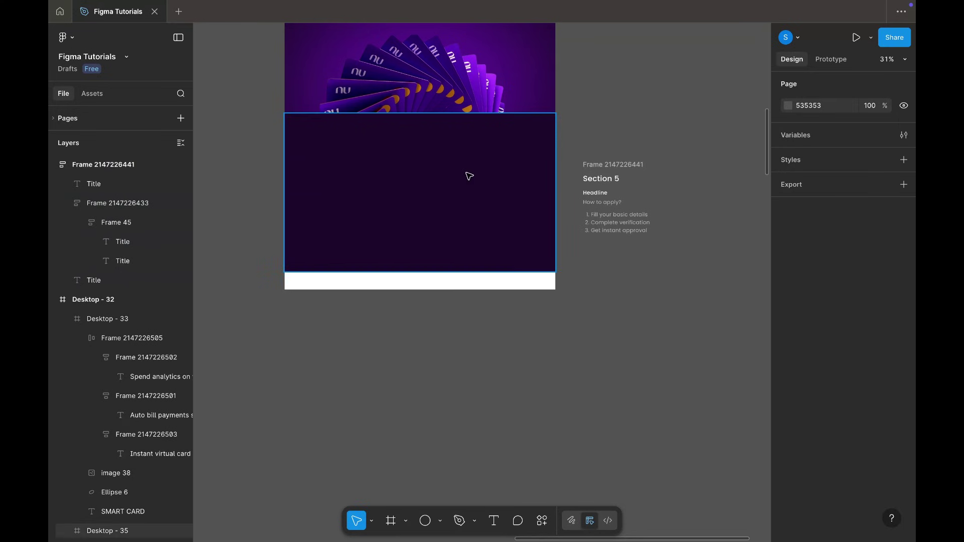
pyautogui.scroll(6, 480, 174)
pyautogui.scroll(-5, 389, 180)
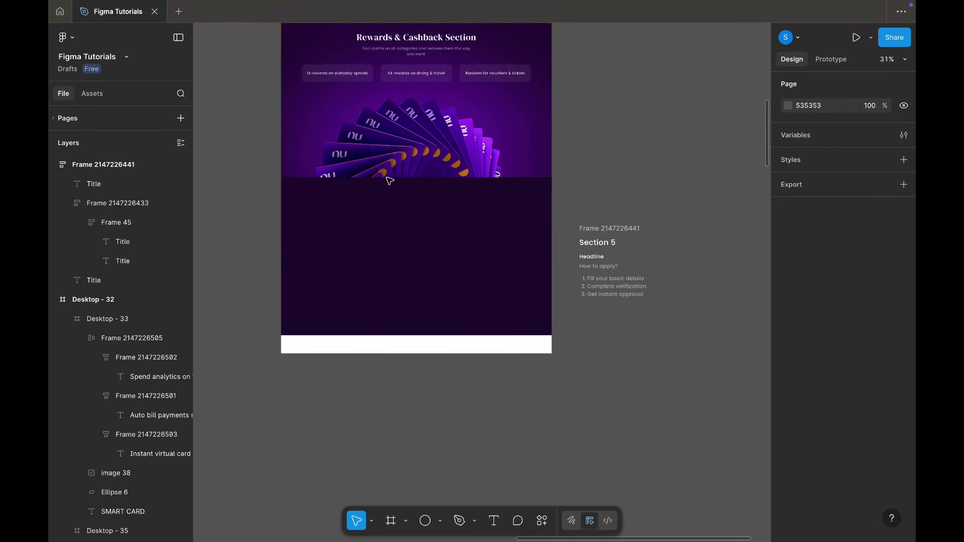
pyautogui.click(391, 190)
pyautogui.write('720')
pyautogui.press('Return')
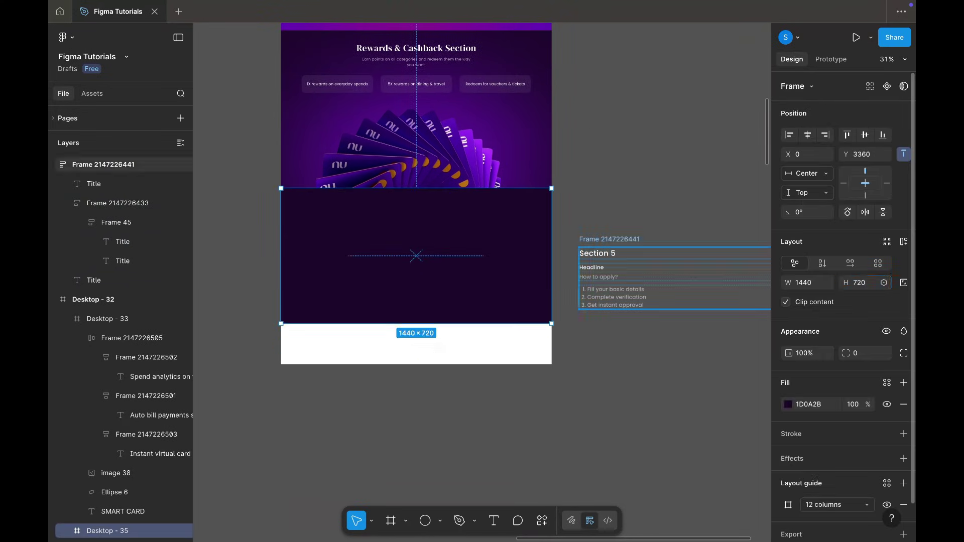
# Duplicate the "5X rewards on dining & travel" card into the empty section below.
pyautogui.click(421, 394)
pyautogui.scroll(3, 385, 262)
pyautogui.scroll(-1, 424, 266)
pyautogui.scroll(4, 422, 261)
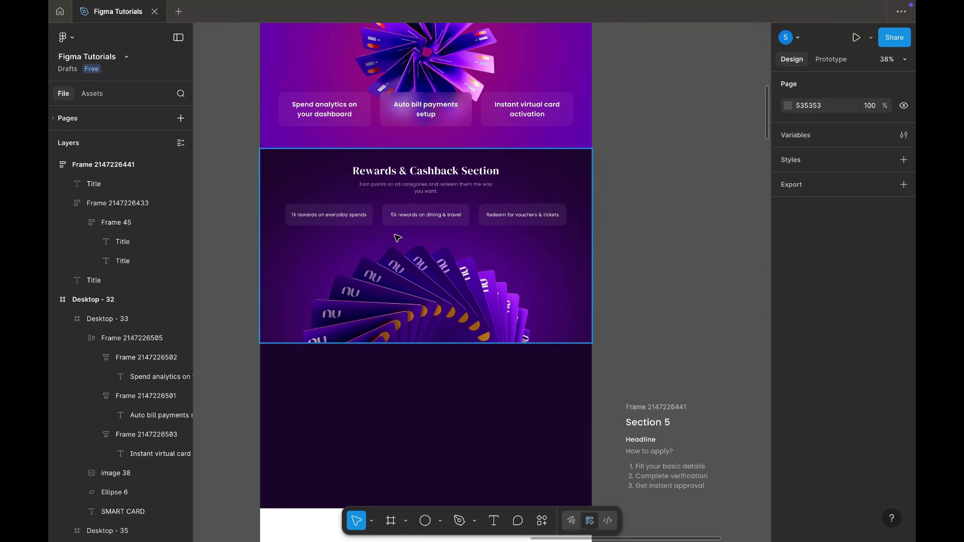
pyautogui.doubleClick(426, 215)
pyautogui.doubleClick(426, 215)
pyautogui.moveTo(445, 210); pyautogui.dragTo(439, 418)
pyautogui.scroll(4, 439, 418)
pyautogui.scroll(-2, 440, 418)
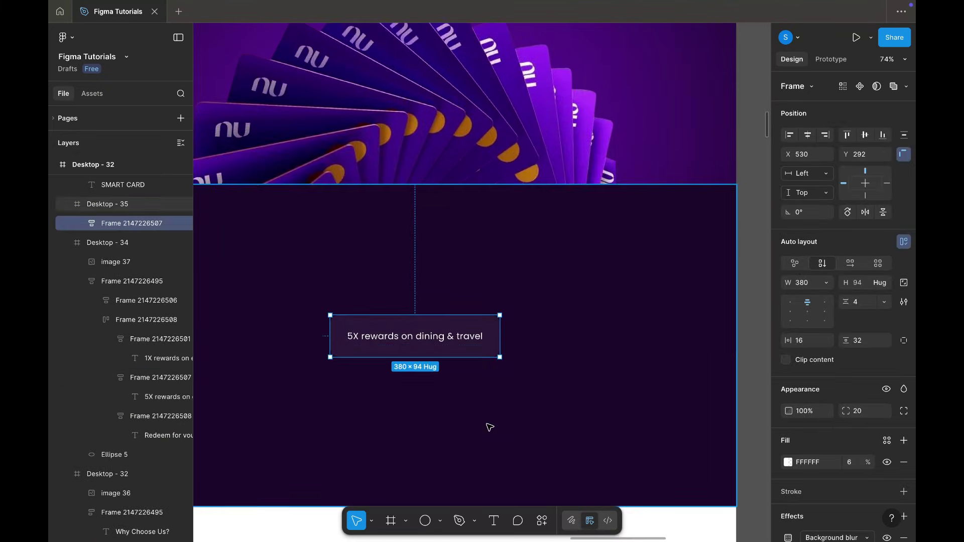
# Show the layout guides and stretch the copied card across all columns to a width of 1280.
pyautogui.click(487, 425)
pyautogui.scroll(-4, 487, 426)
pyautogui.doubleClick(460, 369)
pyautogui.hotkey('shift', 'g')
pyautogui.moveTo(452, 368); pyautogui.dragTo(623, 396)
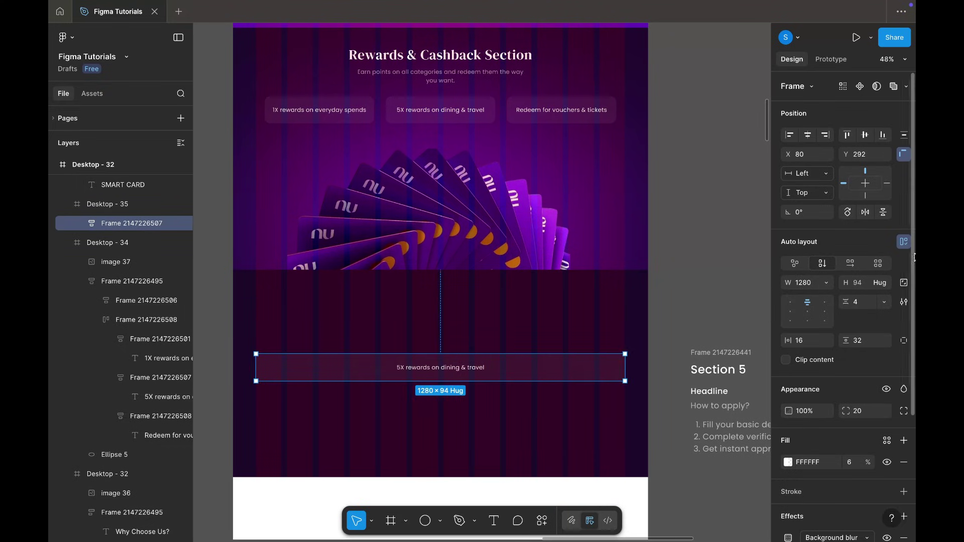
# Set the wide card's height to 400 and center it vertically in the section.
pyautogui.click(862, 282)
pyautogui.write('400')
pyautogui.press('Return')
pyautogui.click(864, 135)
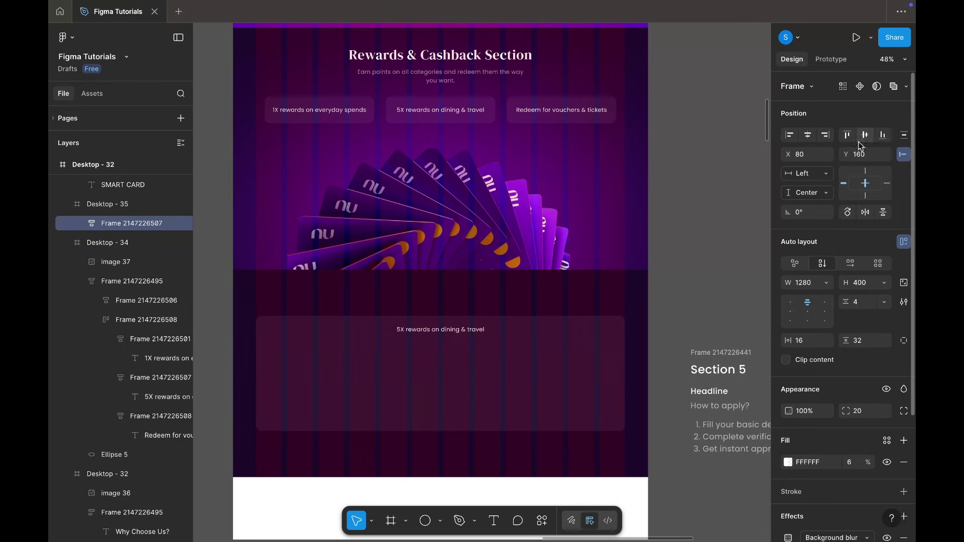
# Align the wide card's content to the top left, delete its text and hide the layout guides.
pyautogui.click(790, 302)
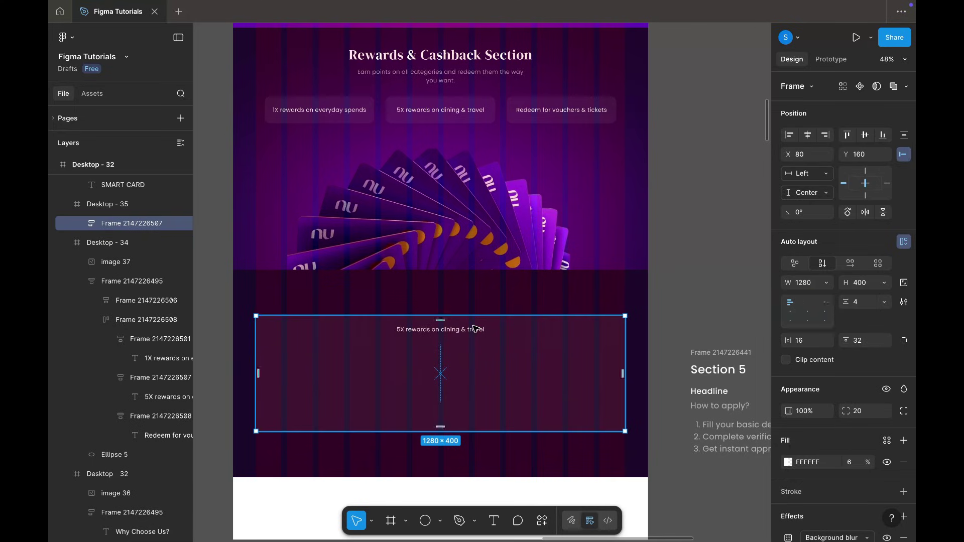
pyautogui.press('Return')
pyautogui.press('Delete')
pyautogui.hotkey('shift', 'g')
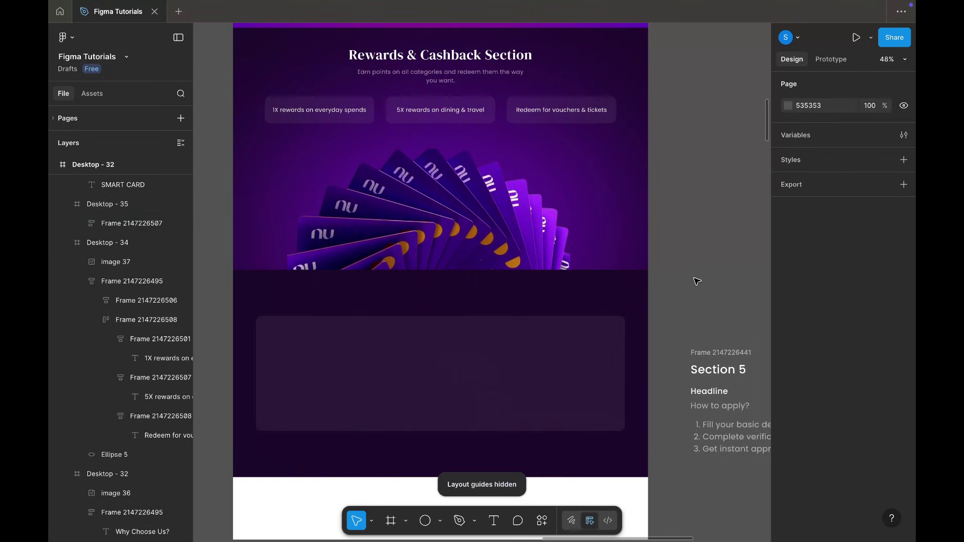
# Copy the twisted card stack image from the assets frame and paste it into the wide card.
pyautogui.scroll(-3, 697, 281)
pyautogui.scroll(5, 697, 281)
pyautogui.hscroll(-10, 696, 281)
pyautogui.click(591, 182)
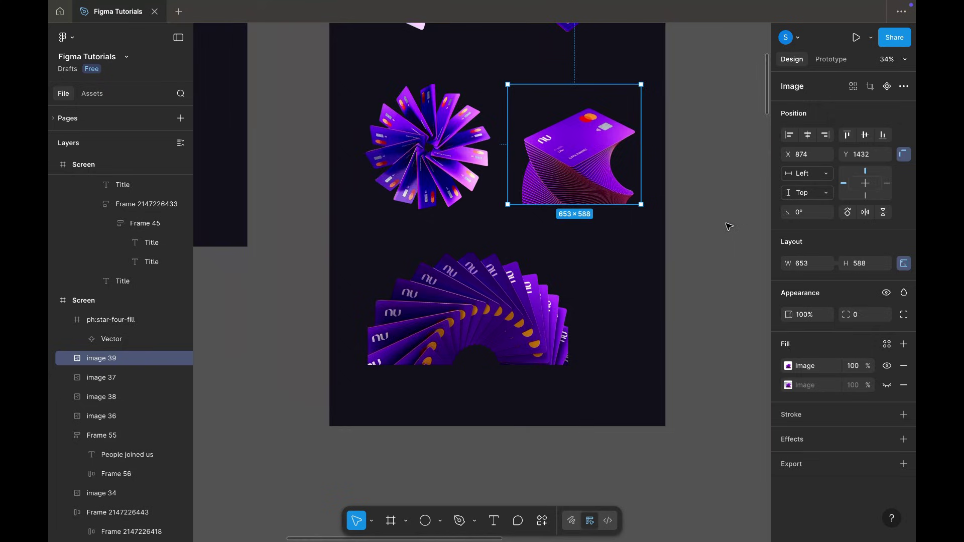
pyautogui.keyDown('ctrl'); pyautogui.scroll(5, 706, 222); pyautogui.keyUp('ctrl')
pyautogui.scroll(-3, 585, 295)
pyautogui.click(534, 257)
pyautogui.hotkey('ctrl', 'v')
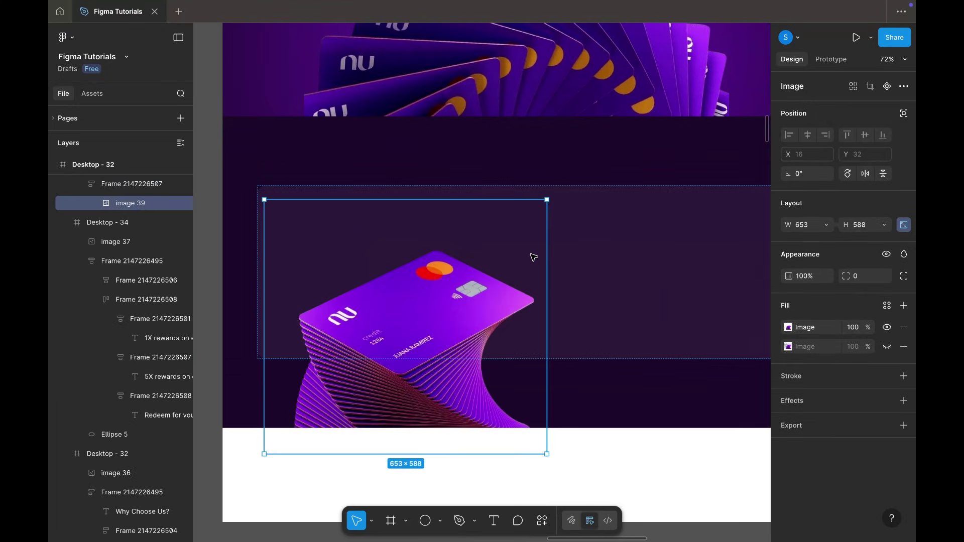
# Remove the wide card's auto layout, move the card stack image up and left inside it, and clip its content.
pyautogui.click(639, 238)
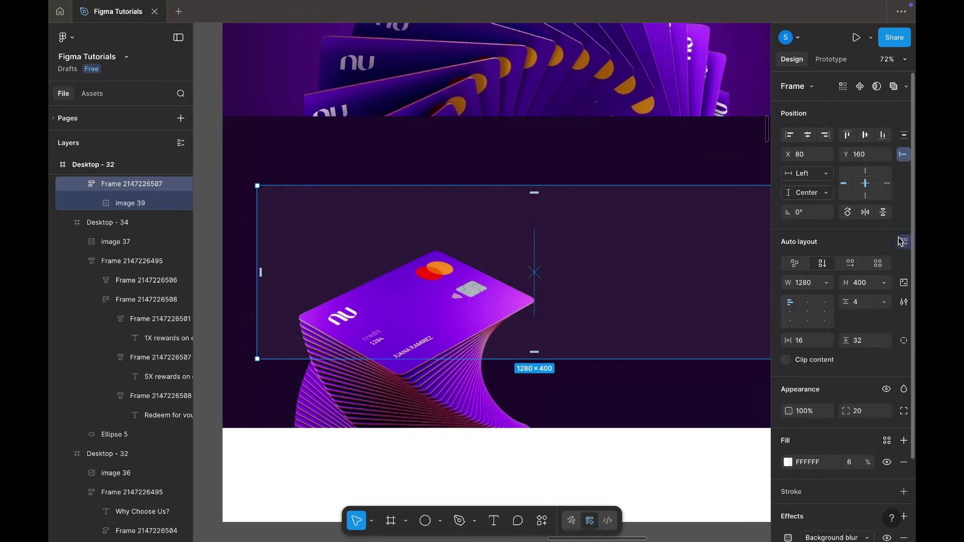
pyautogui.click(432, 341)
pyautogui.moveTo(432, 342); pyautogui.dragTo(389, 290)
pyautogui.click(631, 301)
pyautogui.click(786, 303)
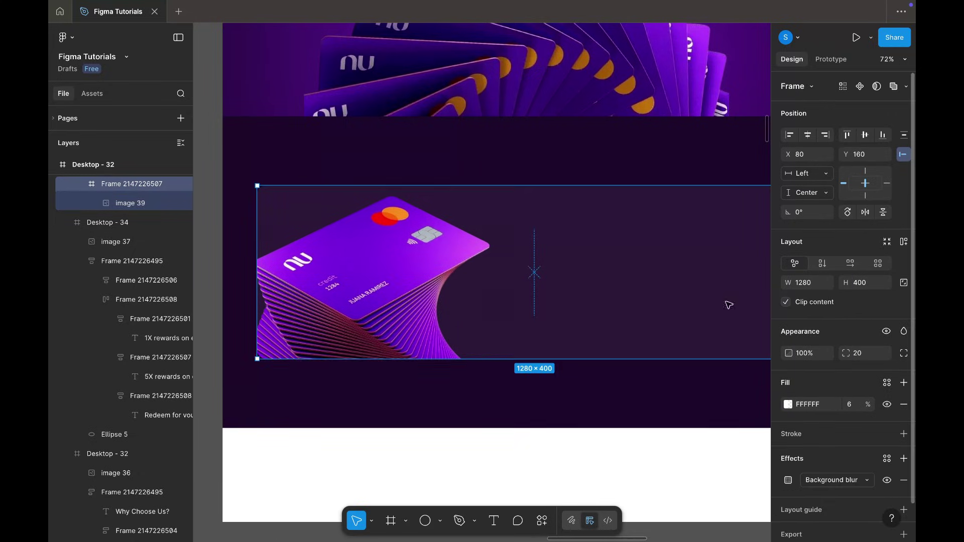
# Shrink the card stack image slightly and shift it inward from the wide card's left edge.
pyautogui.click(422, 266)
pyautogui.moveTo(502, 146); pyautogui.dragTo(492, 154)
pyautogui.moveTo(395, 257); pyautogui.dragTo(415, 260)
pyautogui.scroll(-5, 414, 260)
pyautogui.click(294, 243)
# Copy the "Why Choose Us?" heading, paste it into the wide card and place it beside the card stack image.
pyautogui.scroll(2, 295, 243)
pyautogui.scroll(8, 536, 230)
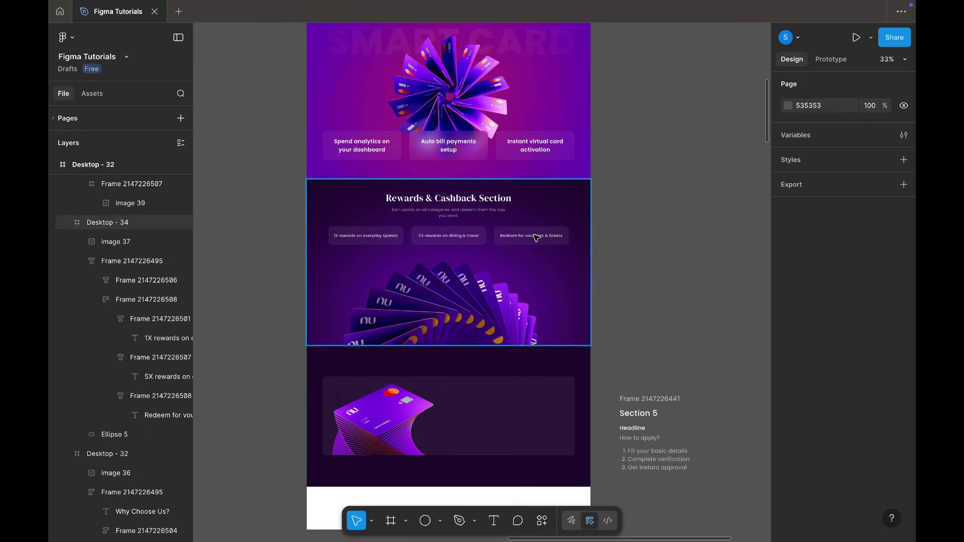
pyautogui.keyDown('super'); pyautogui.click(481, 191); pyautogui.keyUp('super')
pyautogui.scroll(-6, 617, 243)
pyautogui.scroll(-2, 471, 396)
pyautogui.scroll(3, 508, 388)
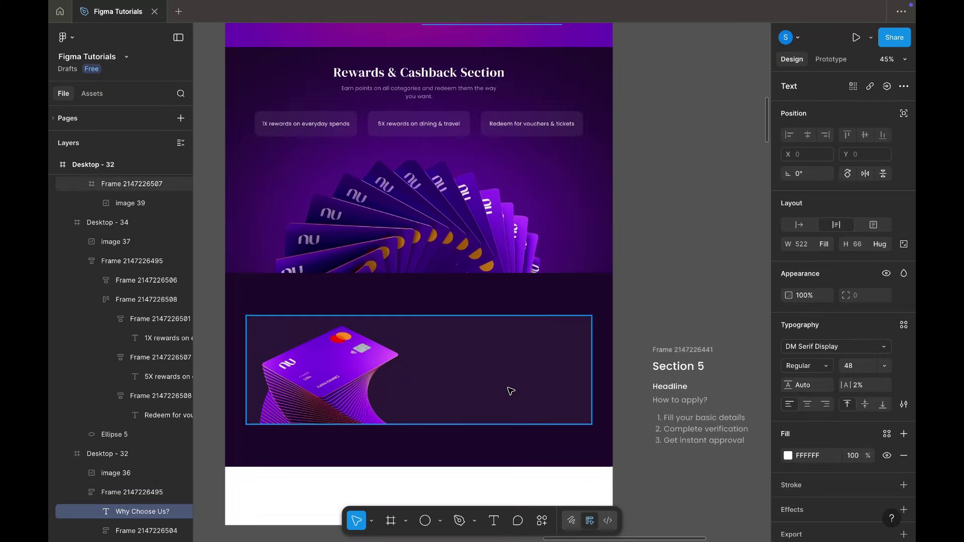
pyautogui.keyDown('super'); pyautogui.click(510, 389); pyautogui.keyUp('super')
pyautogui.press('super+v')
pyautogui.moveTo(329, 331); pyautogui.dragTo(411, 347)
# Replace the pasted heading's text with "How to apply?" copied from the Section 5 text block.
pyautogui.doubleClick(680, 400)
pyautogui.press('super+c')
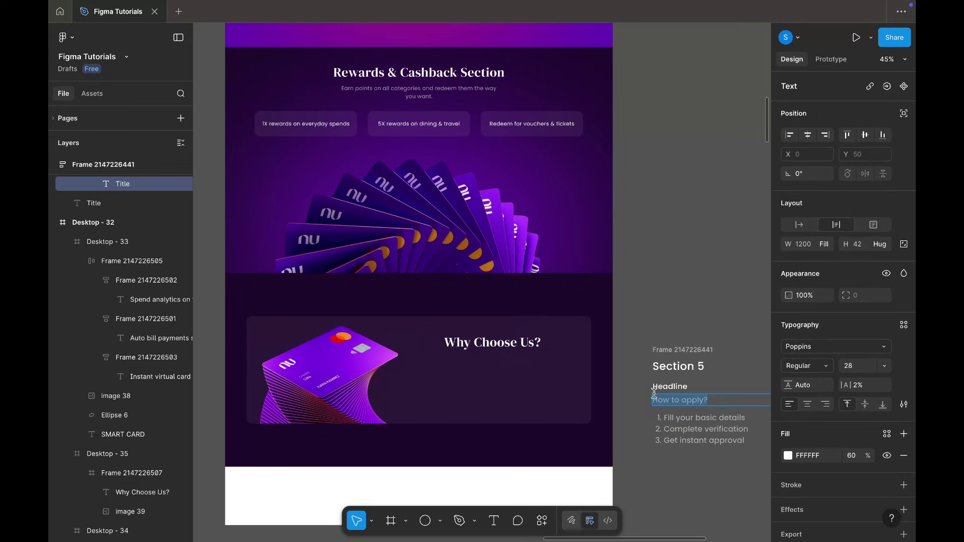
pyautogui.doubleClick(504, 346)
pyautogui.press('super+v')
pyautogui.click(661, 332)
# Copy the "5X rewards on dining & travel" text, place it under the "How to apply?" heading and set it to auto width.
pyautogui.scroll(2, 602, 291)
pyautogui.keyDown('super'); pyautogui.click(427, 192); pyautogui.keyUp('super')
pyautogui.press('super+c')
pyautogui.scroll(-5, 563, 305)
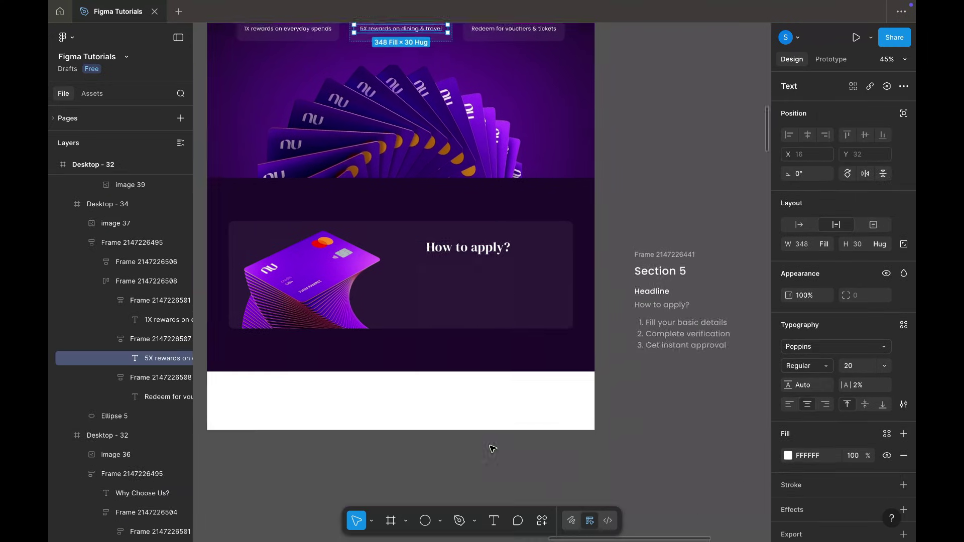
pyautogui.scroll(5, 527, 371)
pyautogui.keyDown('super'); pyautogui.click(544, 348); pyautogui.keyUp('super')
pyautogui.press('super+v')
pyautogui.moveTo(227, 283); pyautogui.dragTo(525, 336)
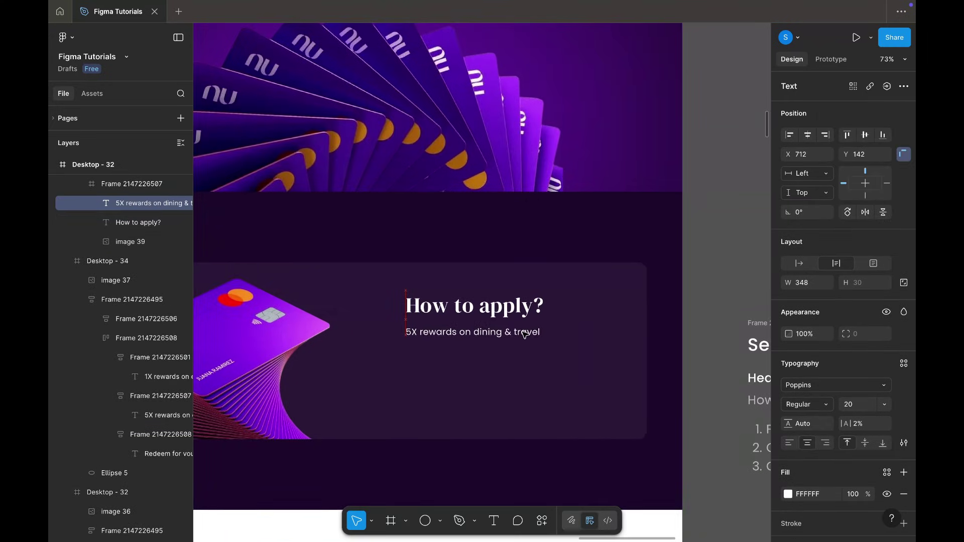
pyautogui.click(798, 263)
# Replace the text under the heading with the numbered three-step list copied from the Section 5 text block.
pyautogui.hscroll(4, 747, 380)
pyautogui.scroll(-2, 748, 380)
pyautogui.doubleClick(613, 333)
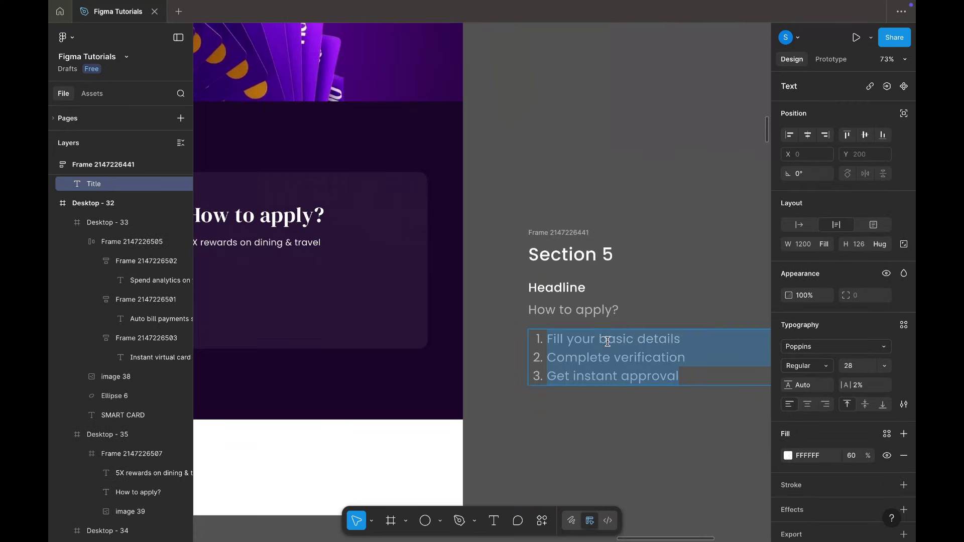
pyautogui.hotkey('ctrl', 'c')
pyautogui.hscroll(-4, 672, 324)
pyautogui.scroll(1, 672, 324)
pyautogui.doubleClick(478, 300)
pyautogui.hotkey('ctrl', 'v')
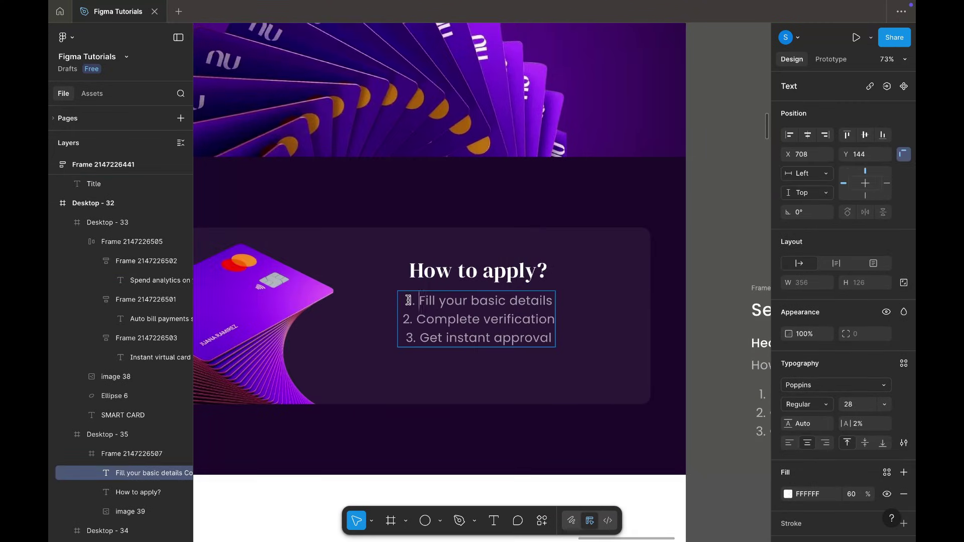
pyautogui.press('Escape')
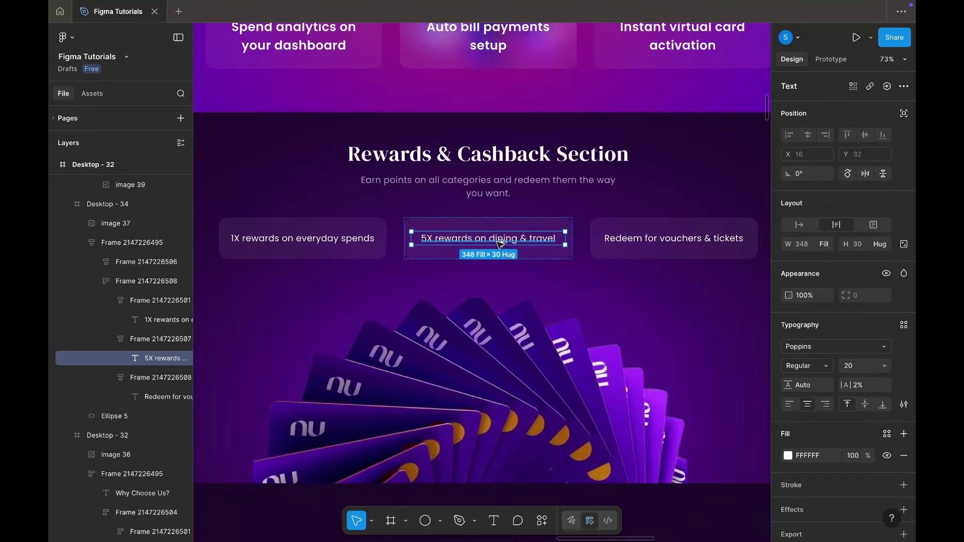
# Copy the text properties of "5X rewards on dining & travel" and apply them to the numbered list.
pyautogui.hotkey('ctrl', 'alt', 'c')
pyautogui.scroll(-6, 500, 244)
pyautogui.hscroll(3, 500, 243)
pyautogui.click(475, 337)
pyautogui.hotkey('ctrl', 'alt', 'v')
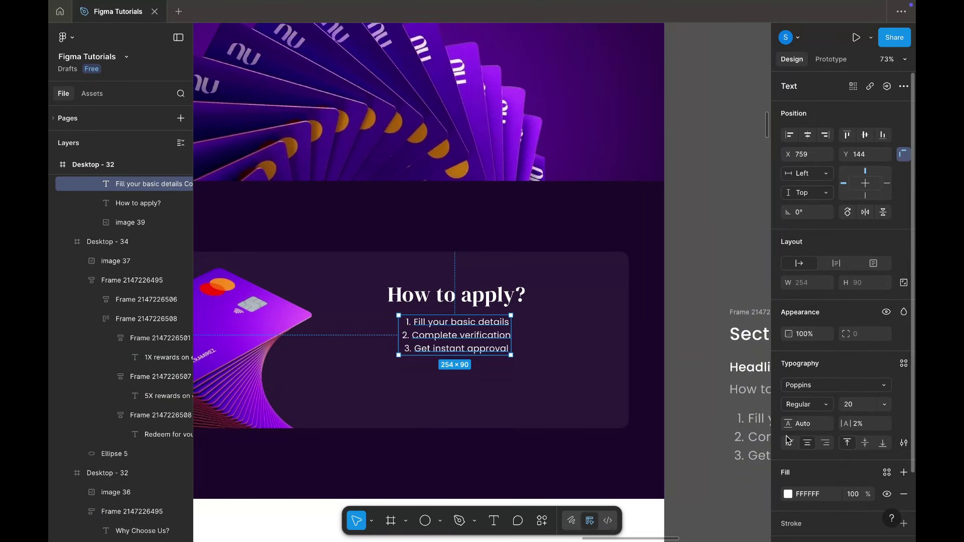
# Left-align the numbered list, set its font size to 24 and line it up under the "How to apply?" heading.
pyautogui.click(789, 443)
pyautogui.hotkey('ctrl', 'alt', 'v')
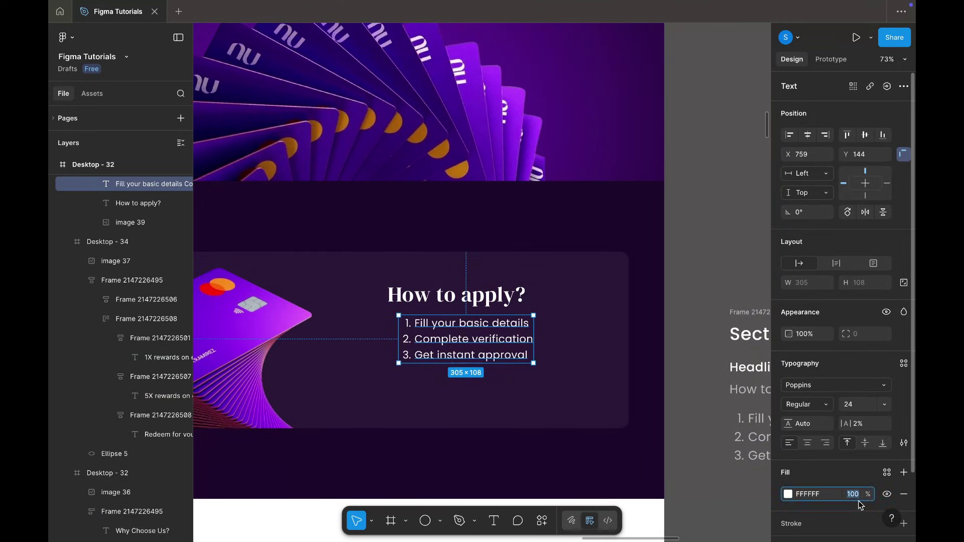
pyautogui.moveTo(482, 339); pyautogui.dragTo(467, 338)
# Combine the heading and numbered list in an auto layout frame with 8 spacing and set the heading to auto width.
pyautogui.keyDown('shift'); pyautogui.click(452, 295); pyautogui.keyUp('shift')
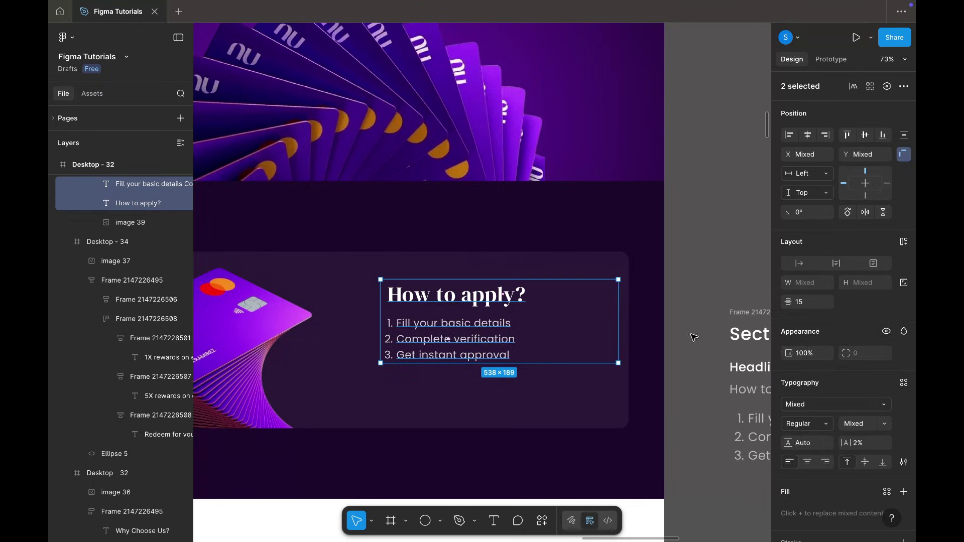
pyautogui.hotkey('shift', 'a')
pyautogui.doubleClick(557, 316)
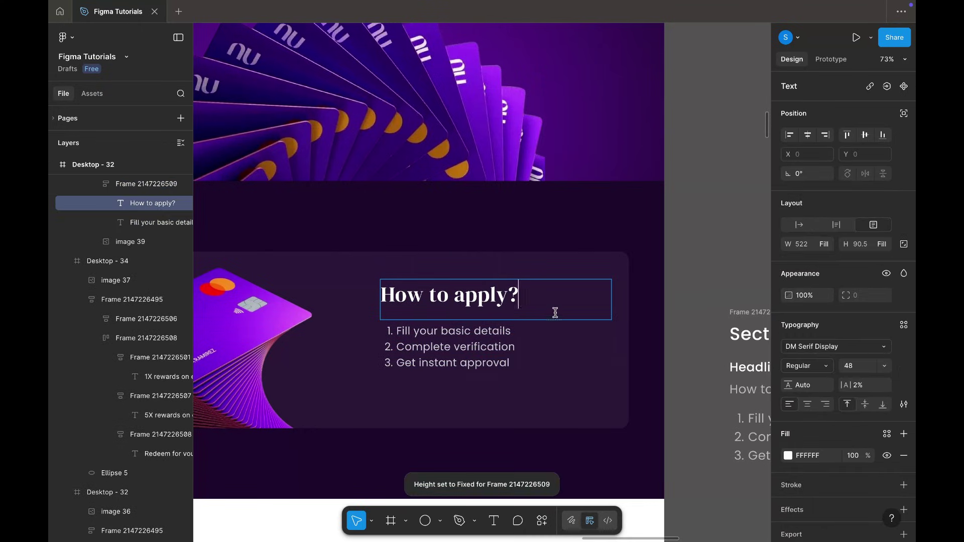
pyautogui.press('Escape')
pyautogui.press('Escape')
pyautogui.click(504, 297)
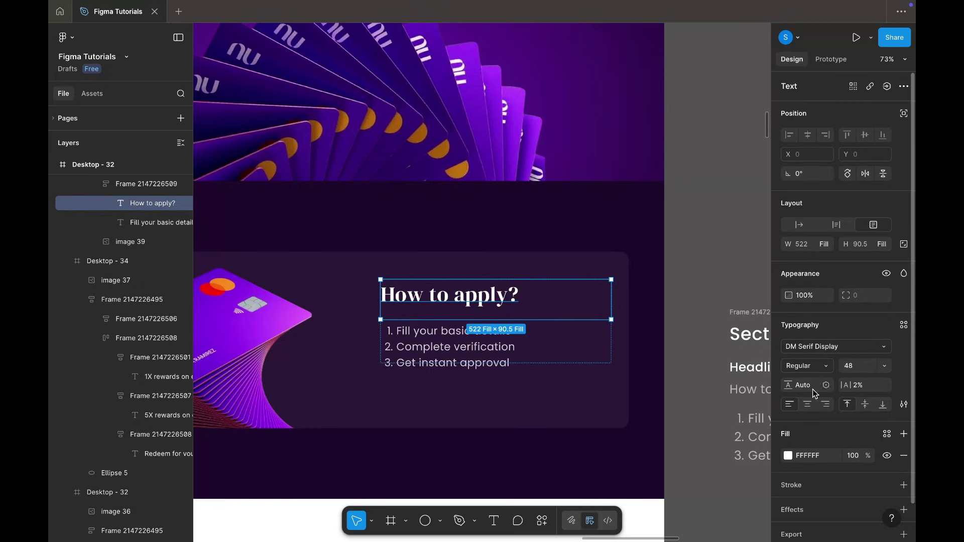
pyautogui.click(794, 228)
pyautogui.click(702, 246)
# Copy the "Apply Now" and "Check Availability" button group from the hero section.
pyautogui.scroll(-5, 701, 246)
pyautogui.scroll(10, 701, 246)
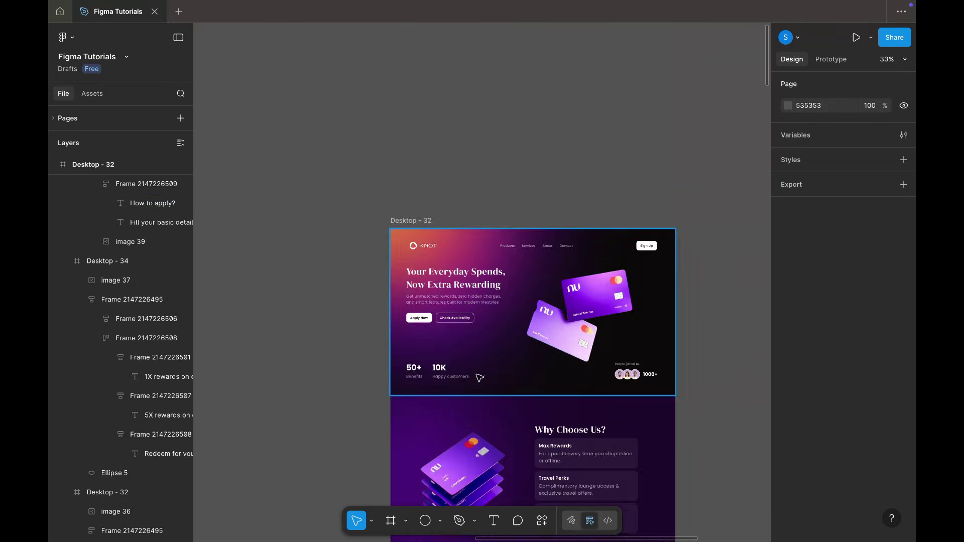
pyautogui.scroll(5, 479, 377)
pyautogui.tripleClick(424, 256)
pyautogui.scroll(-20, 528, 299)
pyautogui.tripleClick(546, 267)
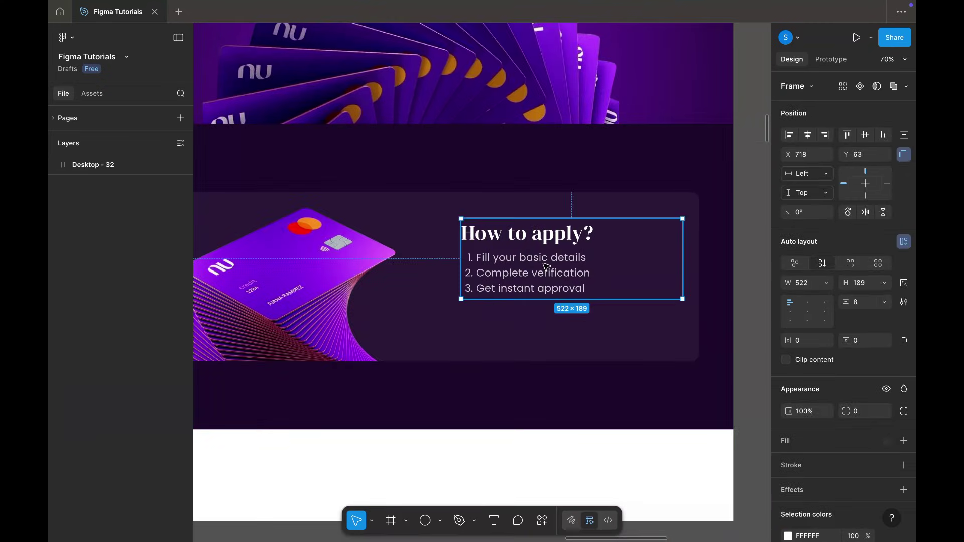
pyautogui.press('super+v')
pyautogui.scroll(5, 611, 256)
pyautogui.press('super+z')
# Paste the "Apply Now" and "Check Availability" buttons into the wide card and place them below the numbered list.
pyautogui.click(628, 297)
pyautogui.scroll(-5, 714, 372)
pyautogui.press('super+v')
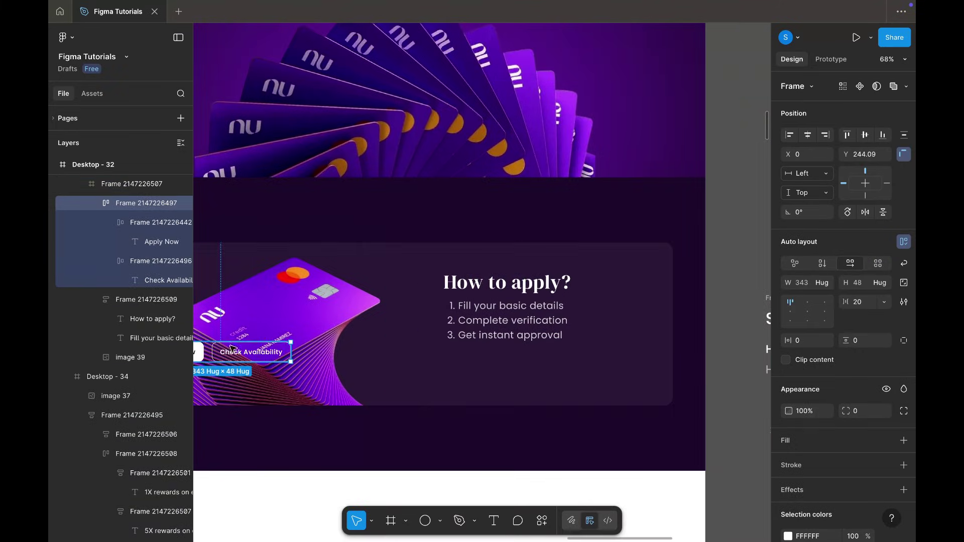
pyautogui.moveTo(229, 345); pyautogui.dragTo(469, 417)
# Delete the Section 5 text block beside the "How to apply?" section.
pyautogui.scroll(-5, 522, 359)
pyautogui.click(667, 319)
pyautogui.click(664, 324)
pyautogui.press('Delete')
pyautogui.scroll(-3, 656, 301)
pyautogui.click(469, 338)
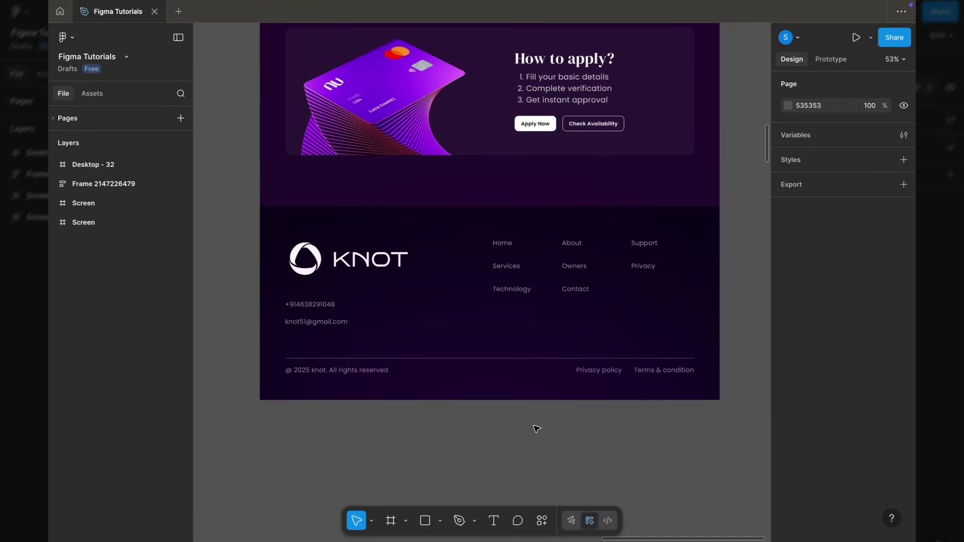
pyautogui.scroll(-2, 537, 428)
pyautogui.scroll(-5, 515, 436)
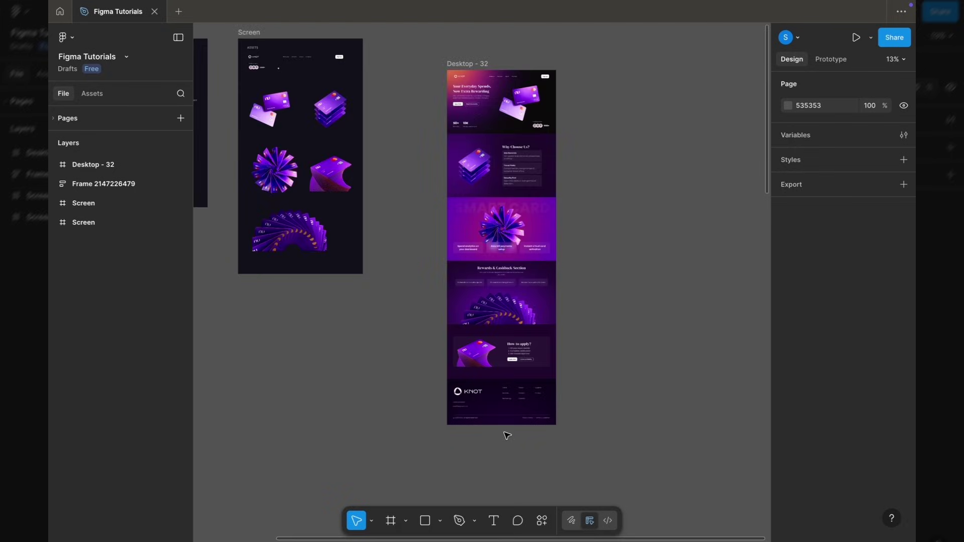
# Move the Desktop - 32 page frame up so its top edge lines up with the neighbouring Screen frame.
pyautogui.scroll(2, 576, 274)
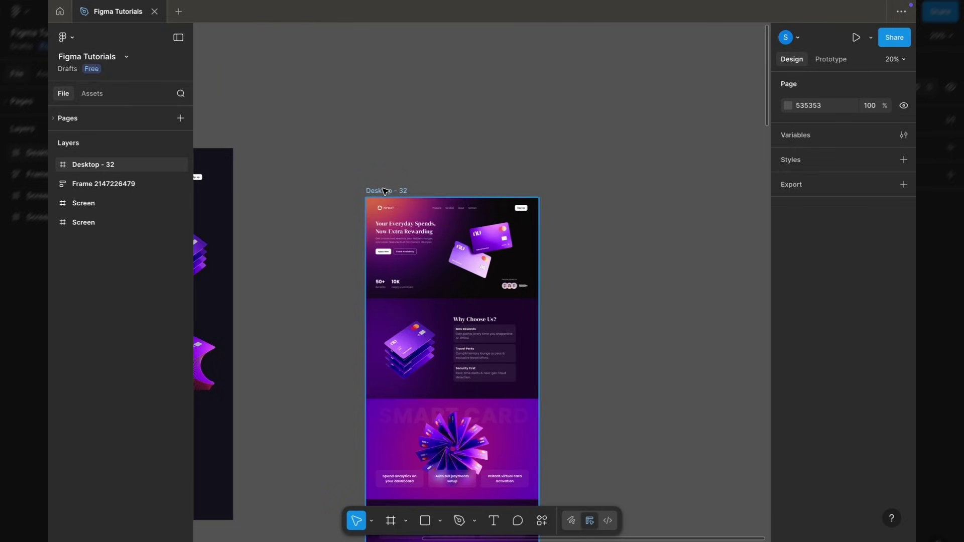
pyautogui.moveTo(384, 191); pyautogui.dragTo(385, 144)
pyautogui.click(494, 110)
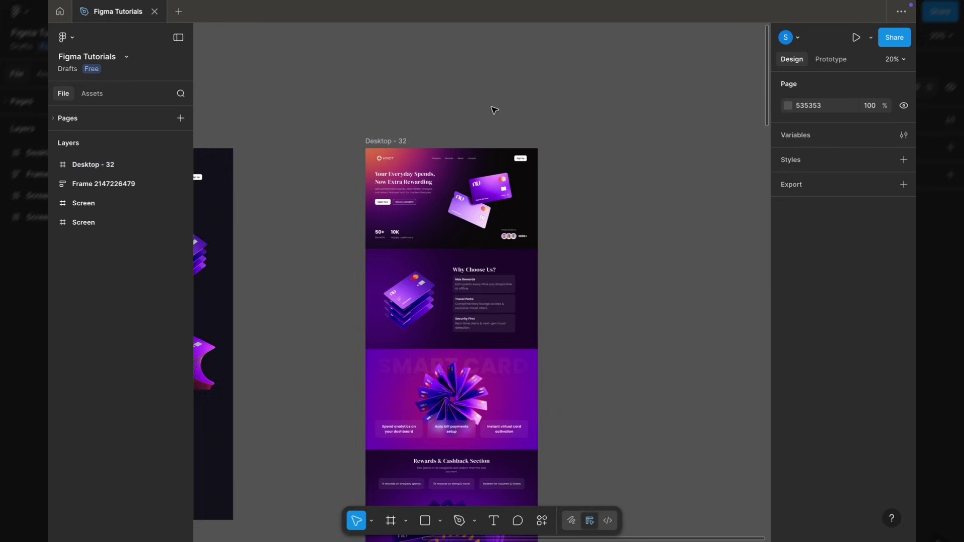
# Turn the 1440 × 840 hero section frame, Desktop - 31, into a component.
pyautogui.scroll(4, 471, 142)
pyautogui.scroll(-1, 471, 142)
pyautogui.click(457, 283)
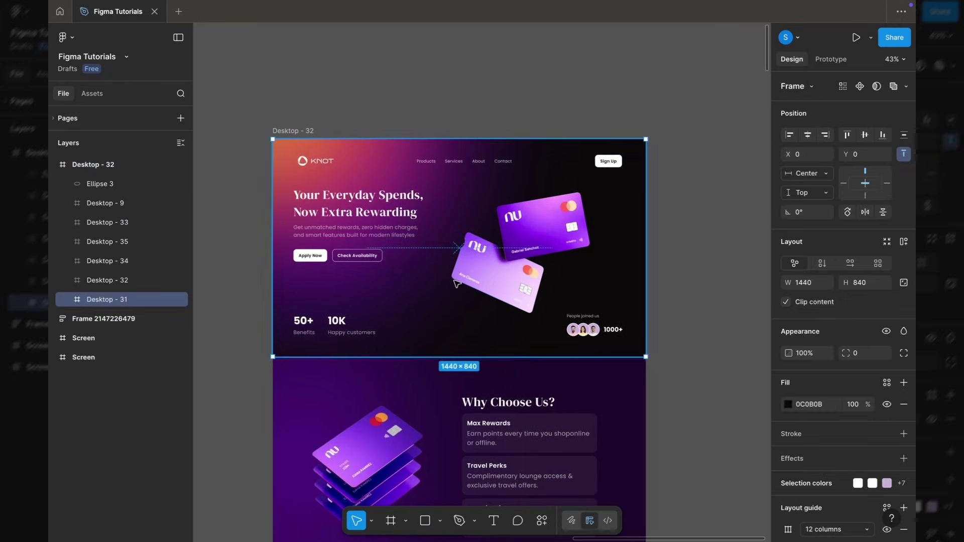
pyautogui.hscroll(-1, 456, 283)
pyautogui.scroll(1, 457, 284)
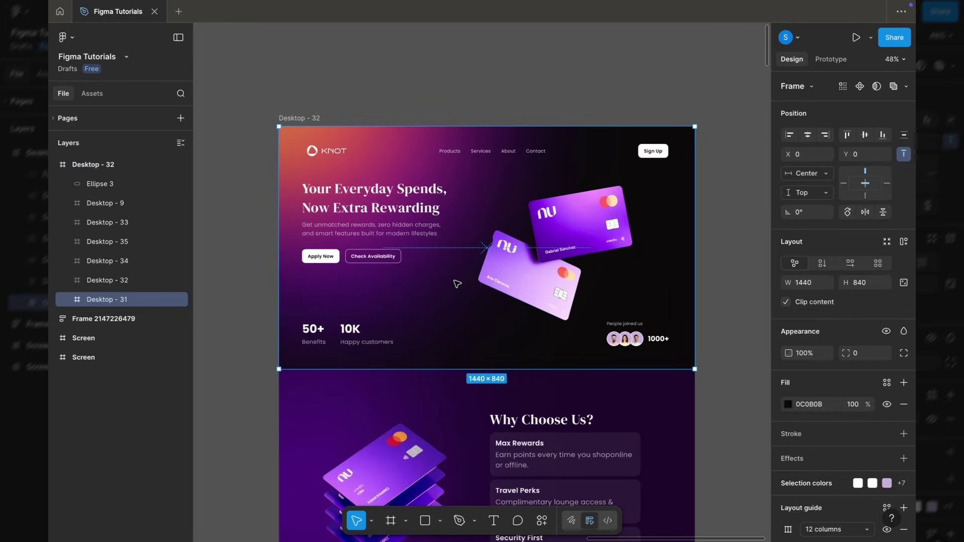
pyautogui.click(859, 87)
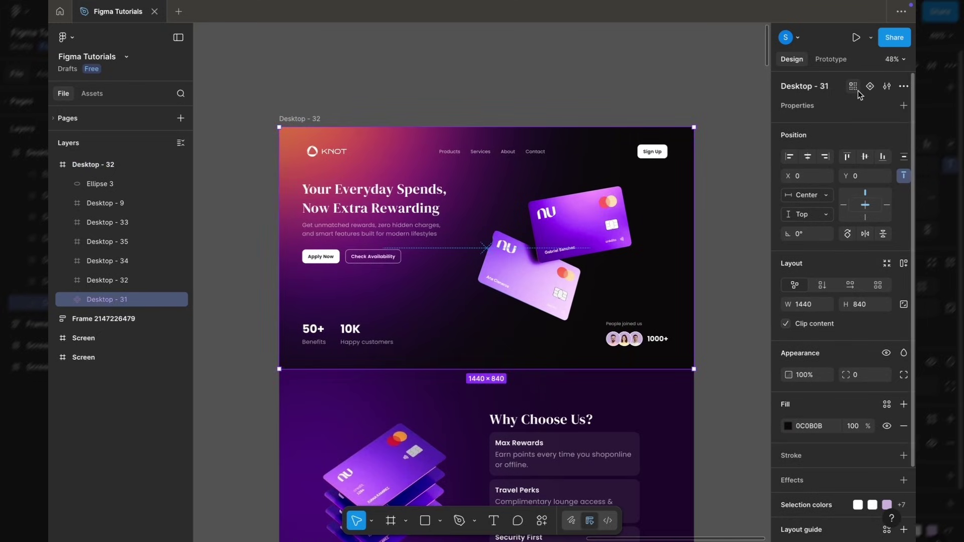
# Paste an instance of the hero component into the page and align it to the page frame's horizontal centre and top.
pyautogui.rightClick(453, 266)
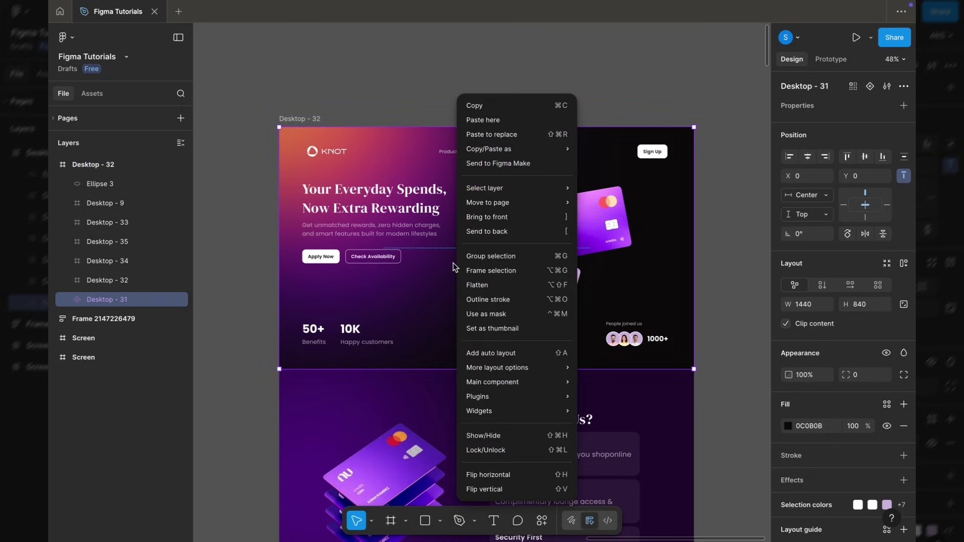
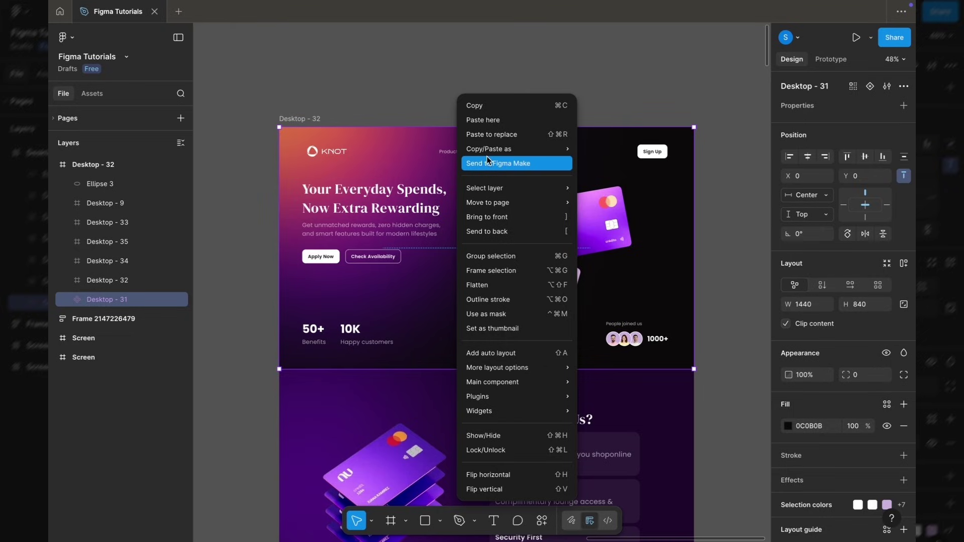
pyautogui.click(486, 108)
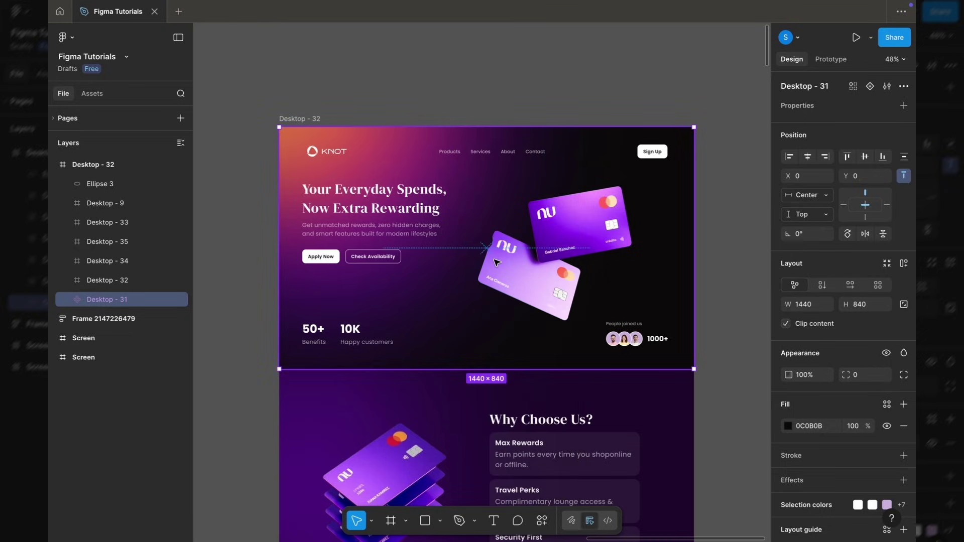
pyautogui.rightClick(497, 262)
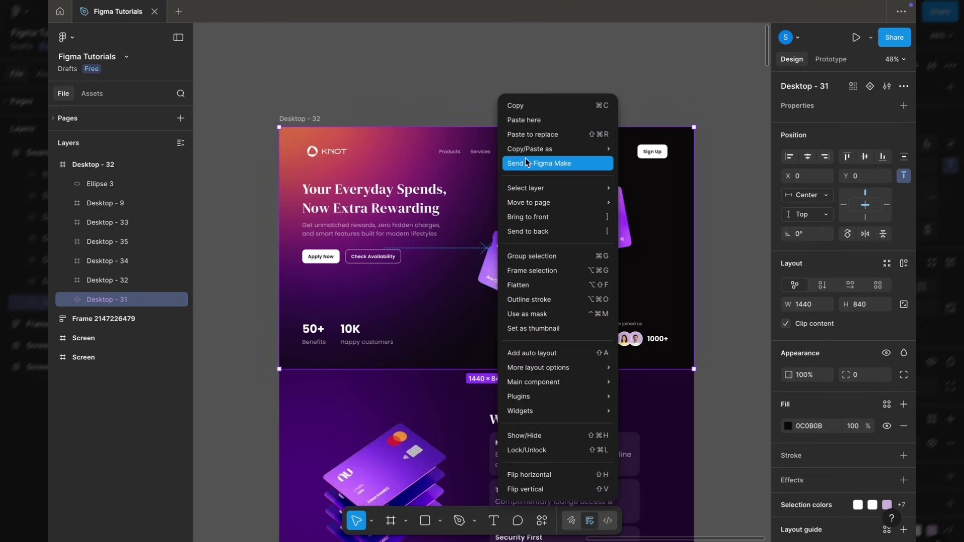
pyautogui.click(522, 119)
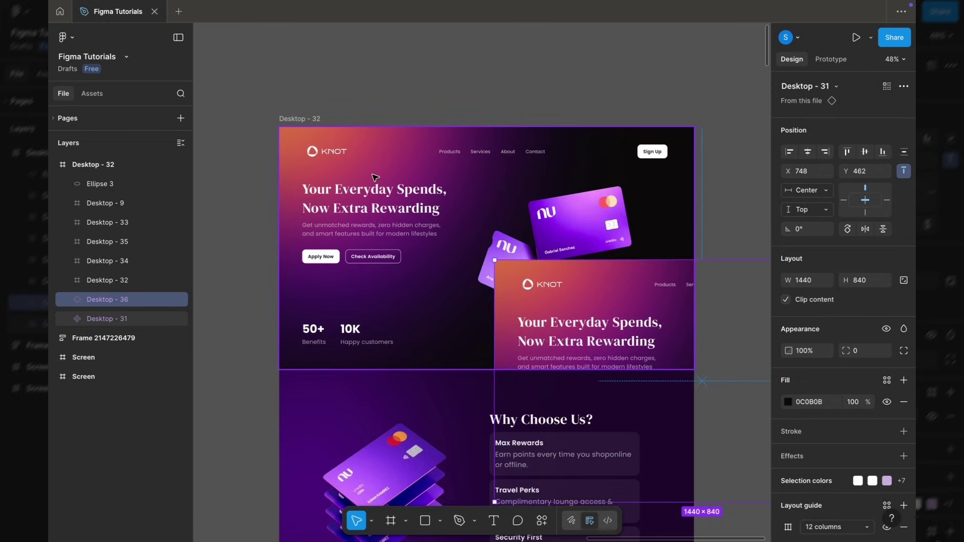
pyautogui.click(807, 153)
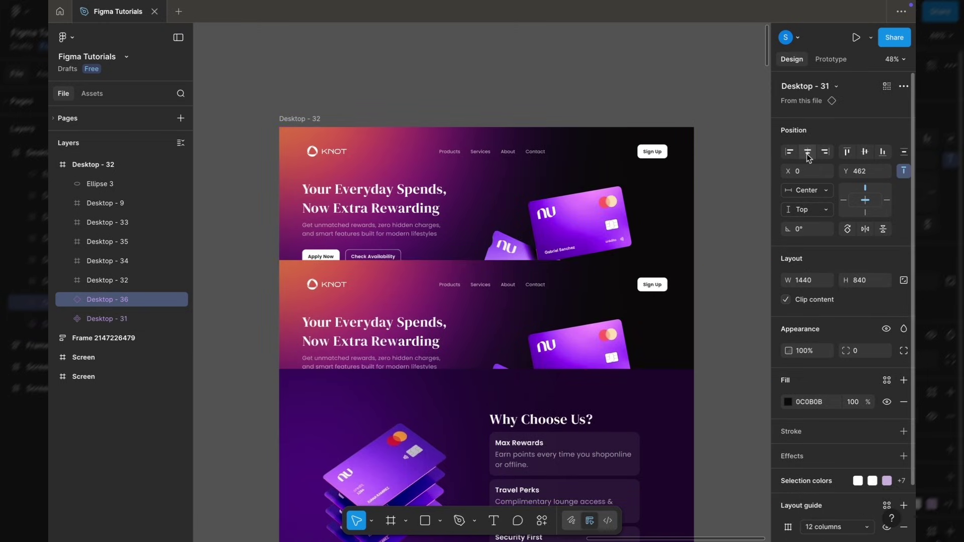
pyautogui.click(847, 155)
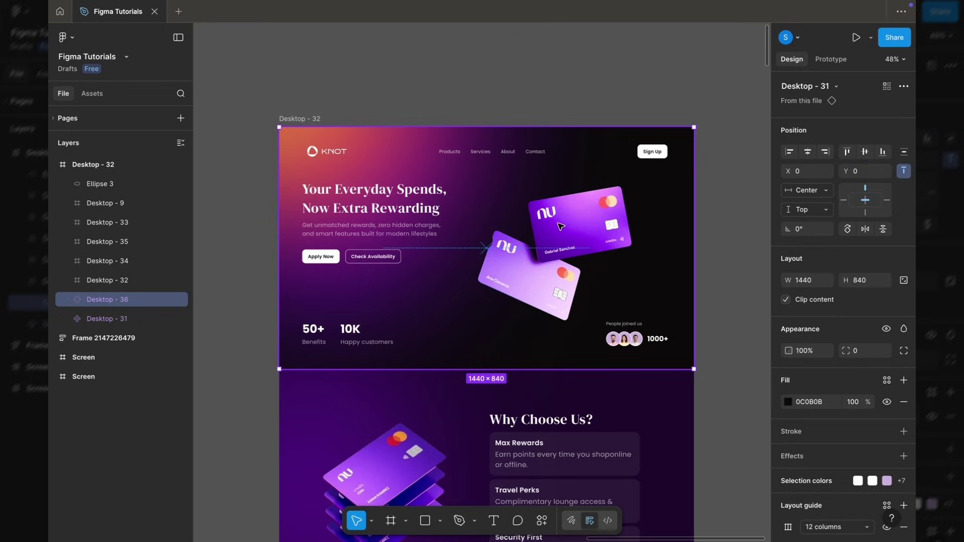
# Move the main hero component out of the page frame onto the empty canvas beside it, keeping the instance in the page.
pyautogui.click(96, 315)
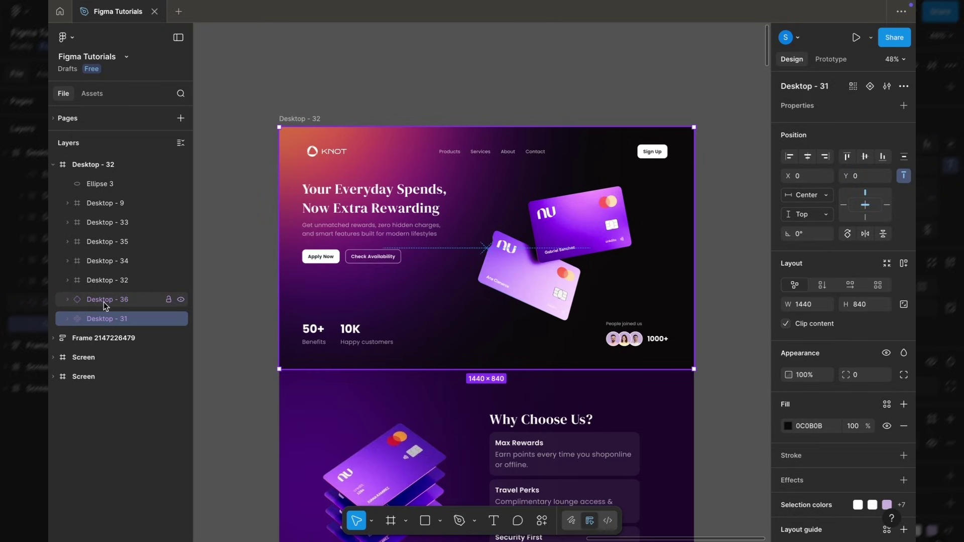
pyautogui.click(103, 301)
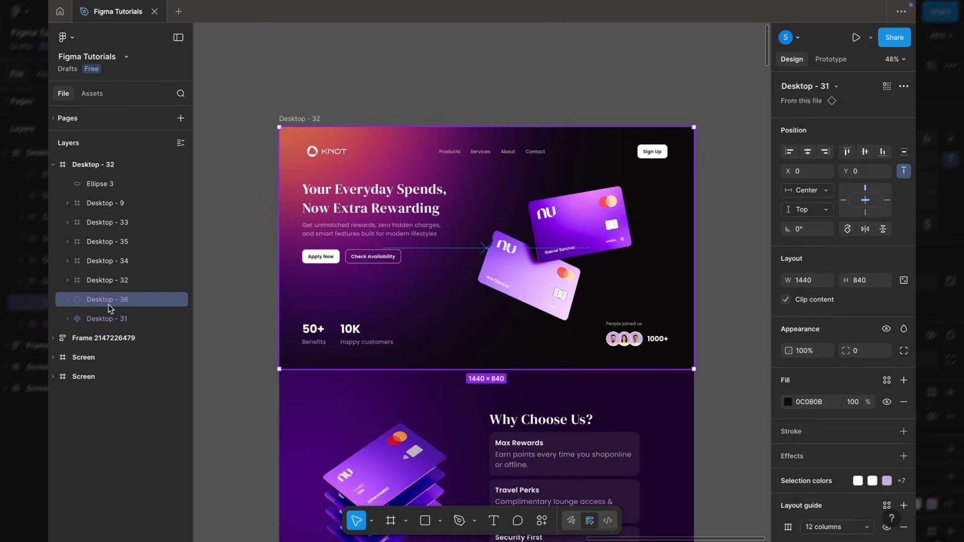
pyautogui.click(103, 313)
pyautogui.scroll(-3, 243, 245)
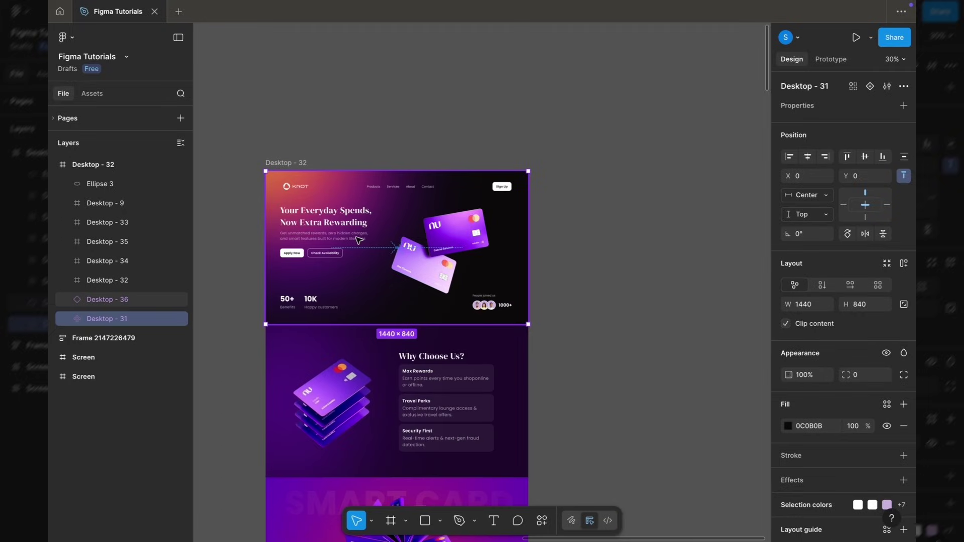
pyautogui.moveTo(359, 240); pyautogui.dragTo(673, 241)
pyautogui.hscroll(6, 672, 241)
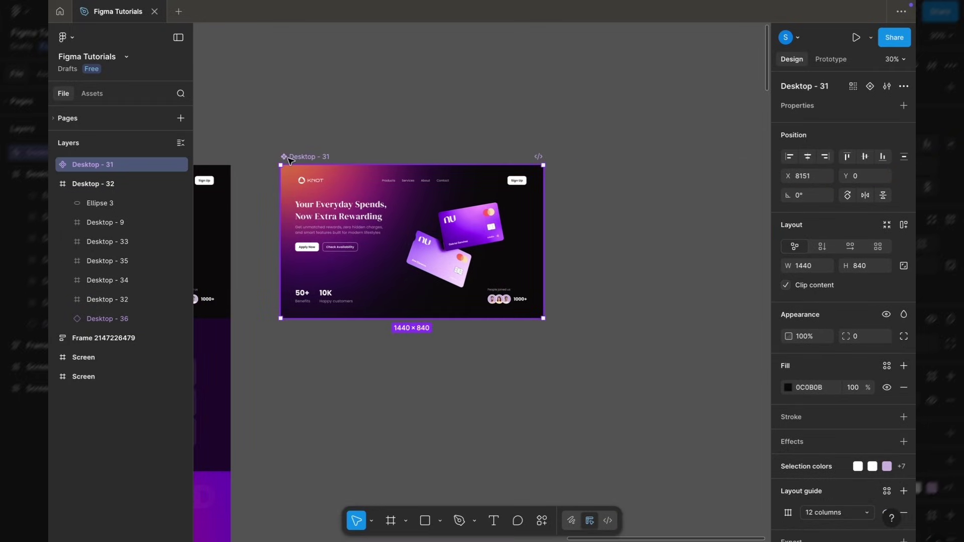
pyautogui.moveTo(290, 160); pyautogui.dragTo(355, 159)
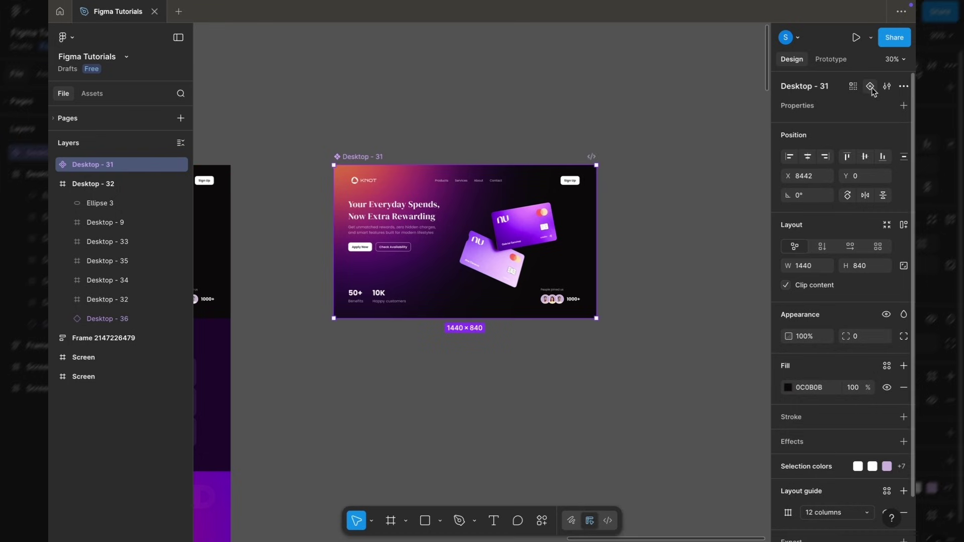
# Add a second variant to the hero component and give the component set auto layout with its width hugging contents.
pyautogui.click(870, 87)
pyautogui.click(675, 121)
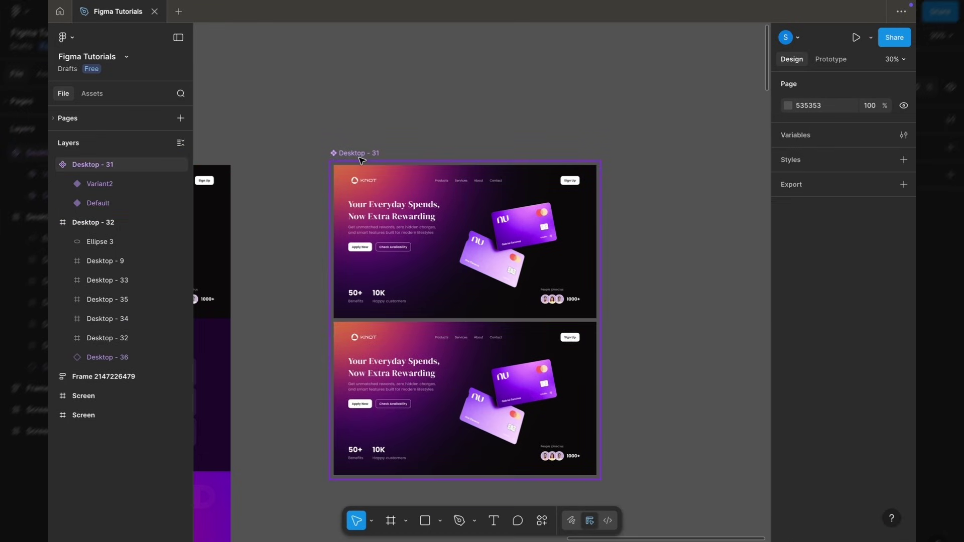
pyautogui.click(361, 160)
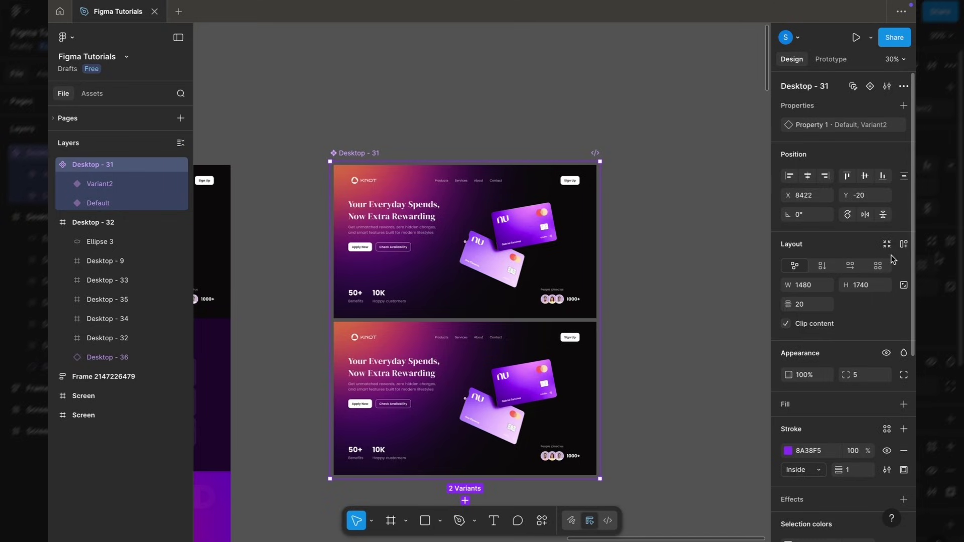
pyautogui.click(903, 244)
pyautogui.click(826, 286)
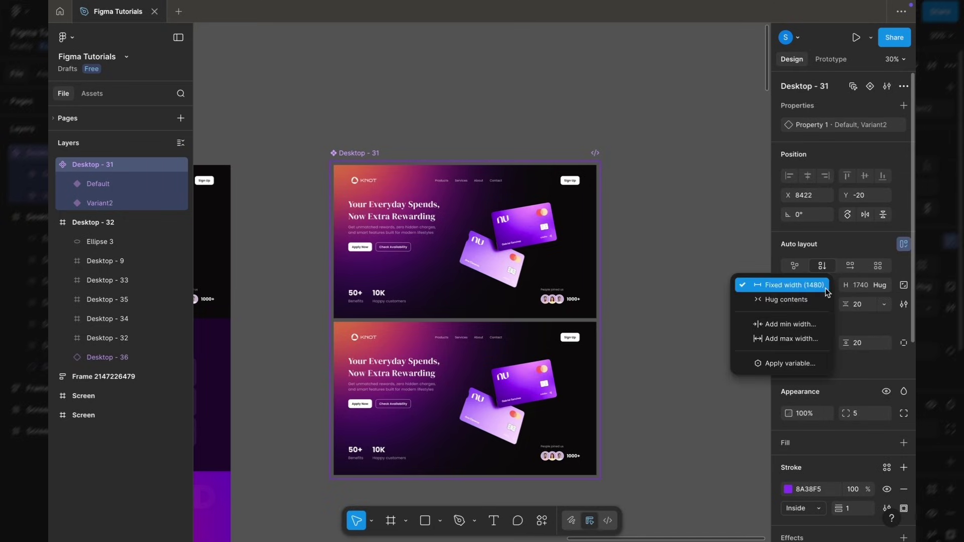
pyautogui.click(825, 289)
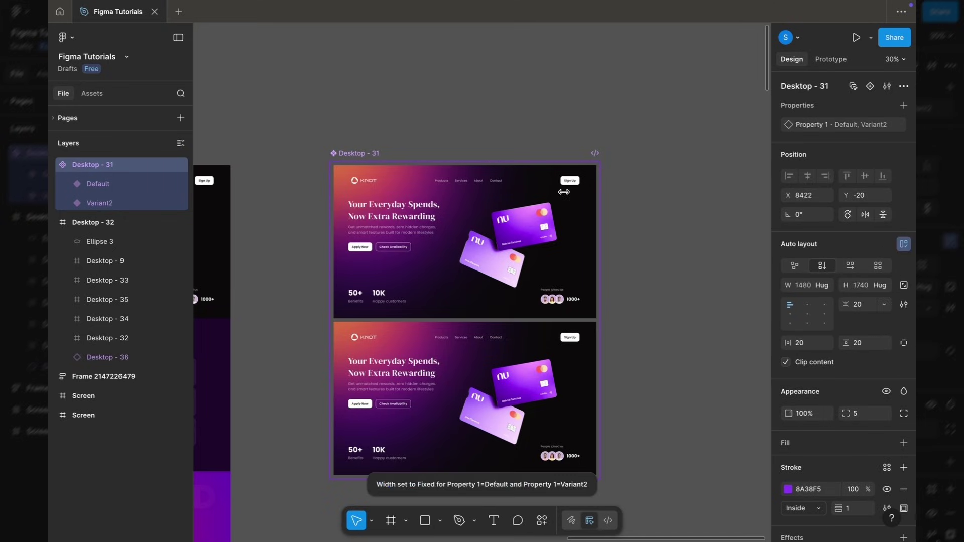
# Arrange the two hero variants horizontally with a gap of 400 between them.
pyautogui.click(850, 266)
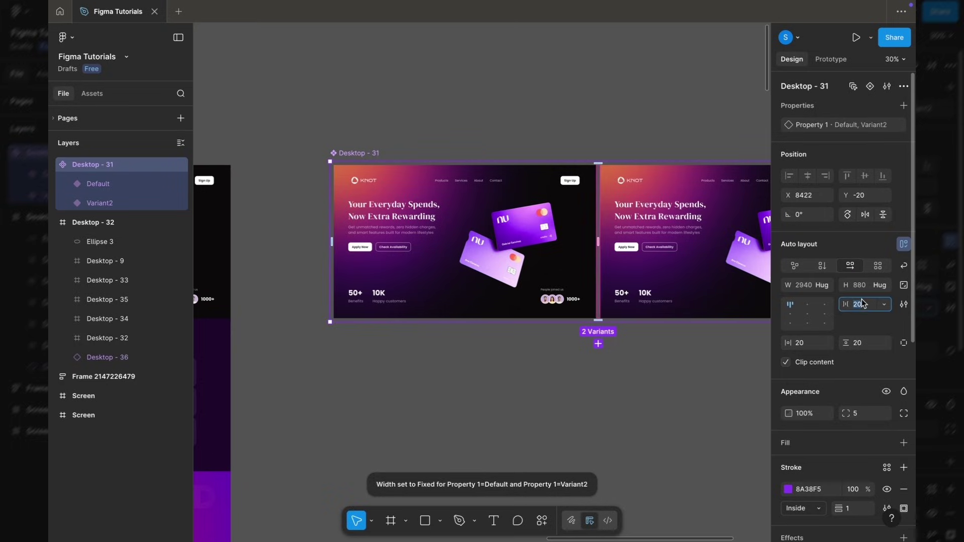
pyautogui.write('400')
pyautogui.press('Return')
pyautogui.click(564, 117)
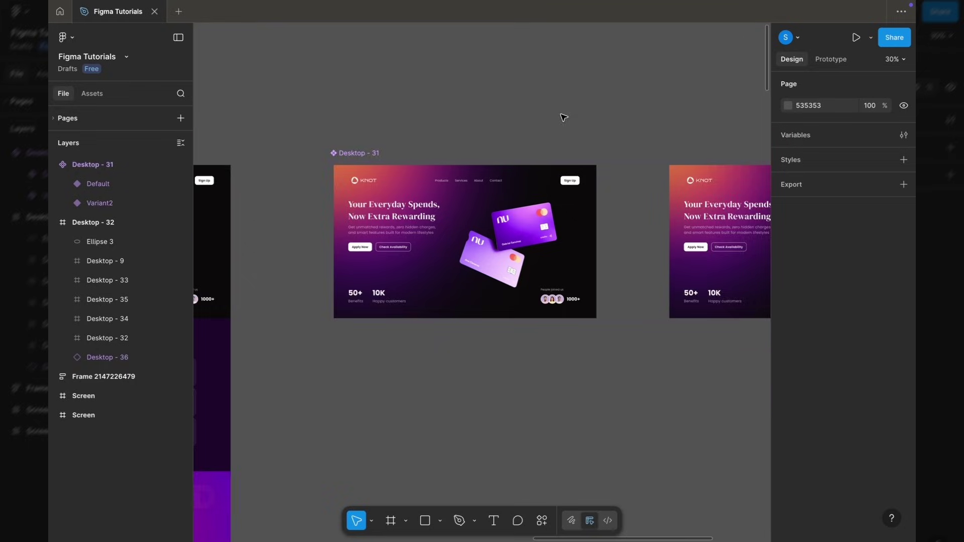
# Move the navigation bar in the Default variant up past the hero's top edge, to about Y -46.
pyautogui.scroll(3, 525, 182)
pyautogui.scroll(-2, 524, 182)
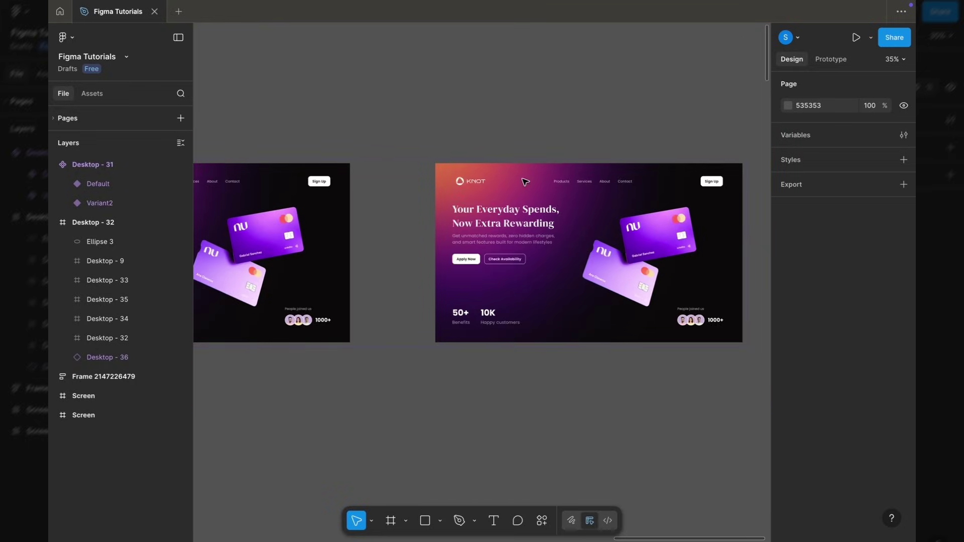
pyautogui.hscroll(1, 525, 182)
pyautogui.hscroll(4, 525, 182)
pyautogui.scroll(-1, 525, 182)
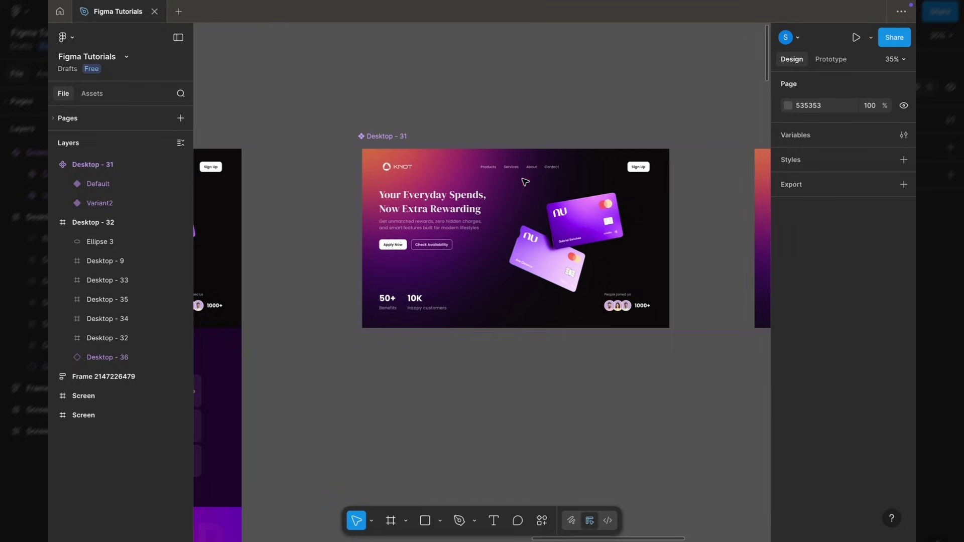
pyautogui.scroll(2, 525, 182)
pyautogui.hscroll(2, 574, 209)
pyautogui.scroll(1, 573, 209)
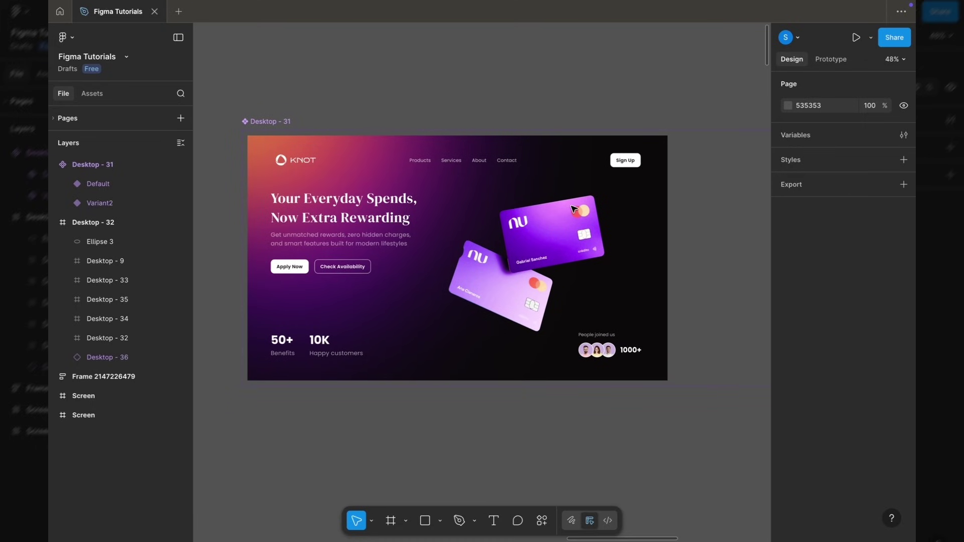
pyautogui.scroll(2, 401, 157)
pyautogui.doubleClick(401, 157)
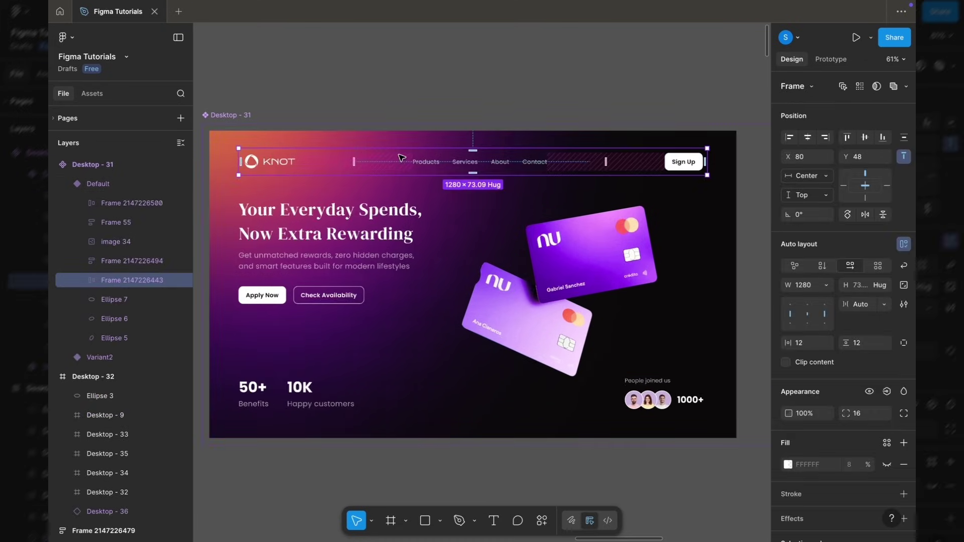
pyautogui.moveTo(445, 169); pyautogui.dragTo(445, 139)
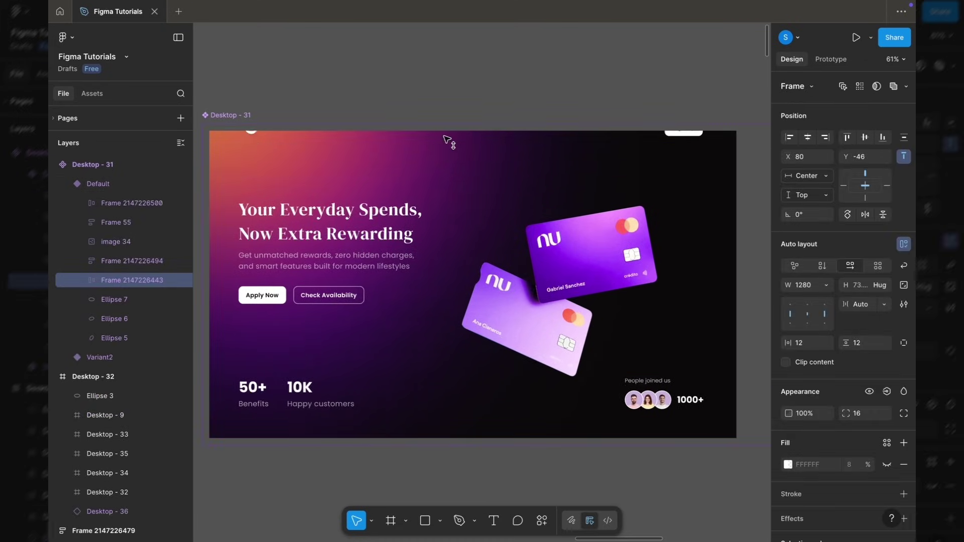
# Set the Default variant's navigation bar opacity to 0%.
pyautogui.click(803, 413)
pyautogui.write('0')
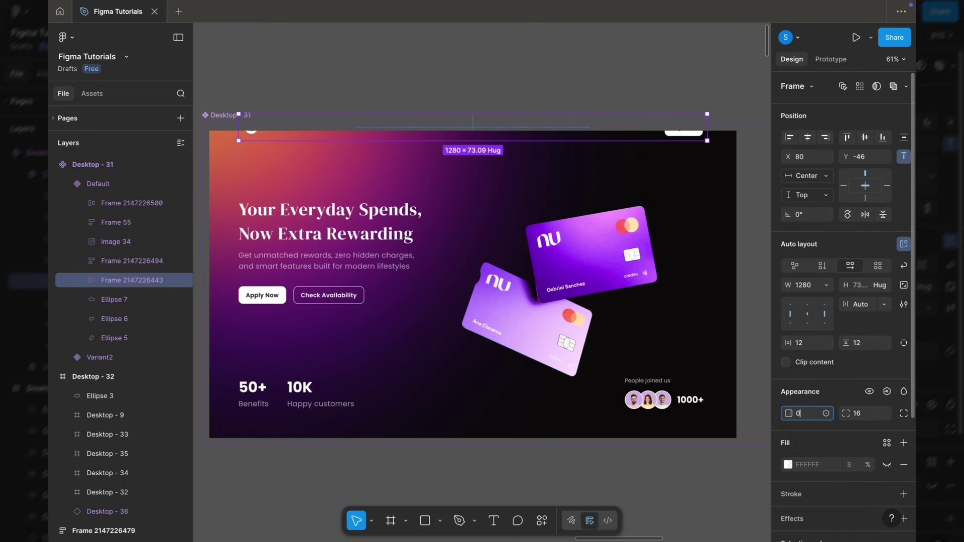
pyautogui.press('Return')
# Ungroup the frame holding the headline, description and buttons in the Default variant.
pyautogui.click(391, 270)
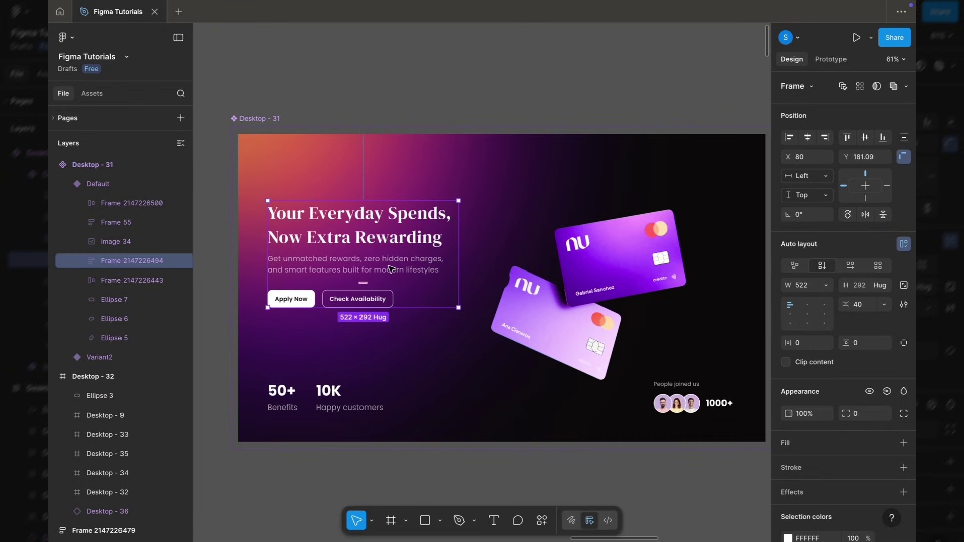
pyautogui.hscroll(-2, 391, 270)
pyautogui.rightClick(391, 270)
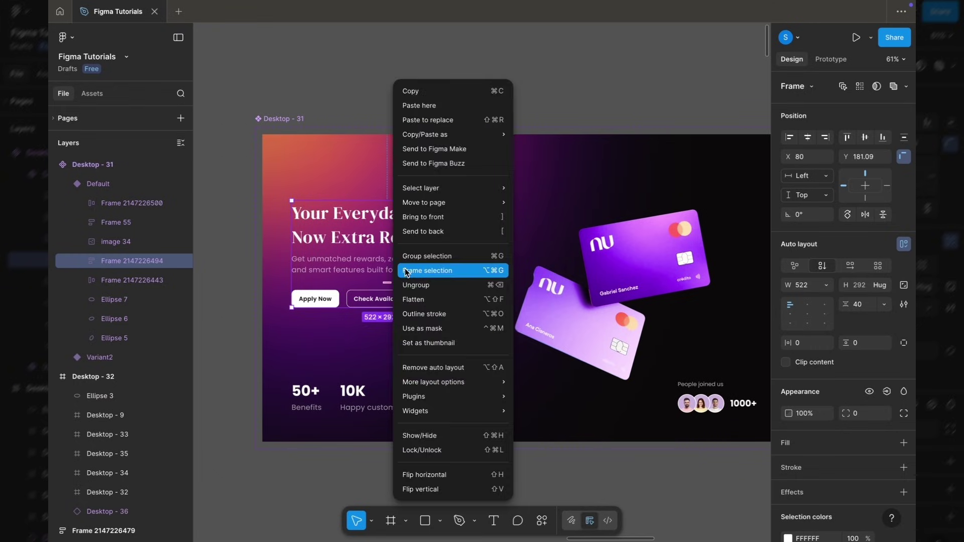
pyautogui.click(427, 271)
# Ungroup the matching headline, description and buttons frame in Variant2.
pyautogui.hscroll(2, 539, 250)
pyautogui.hscroll(15, 539, 249)
pyautogui.click(601, 242)
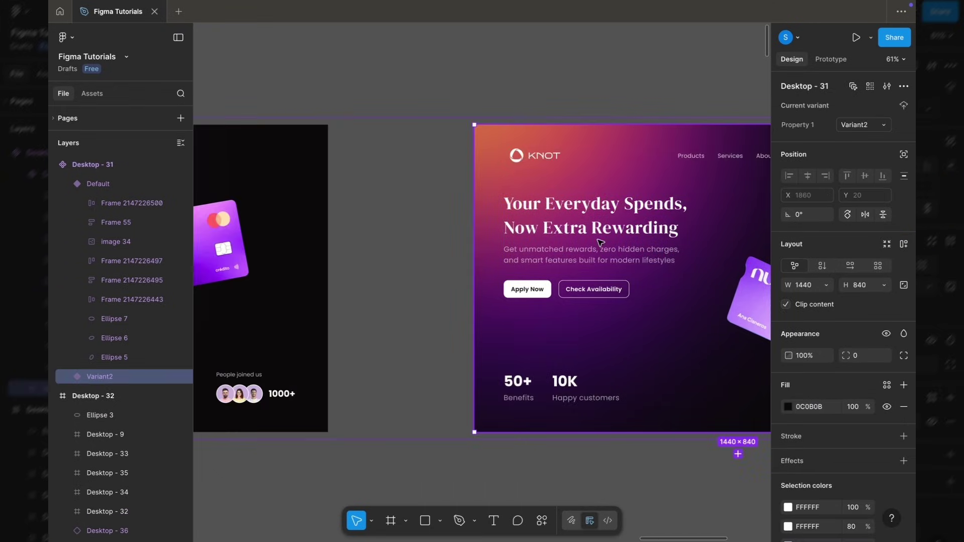
pyautogui.rightClick(599, 240)
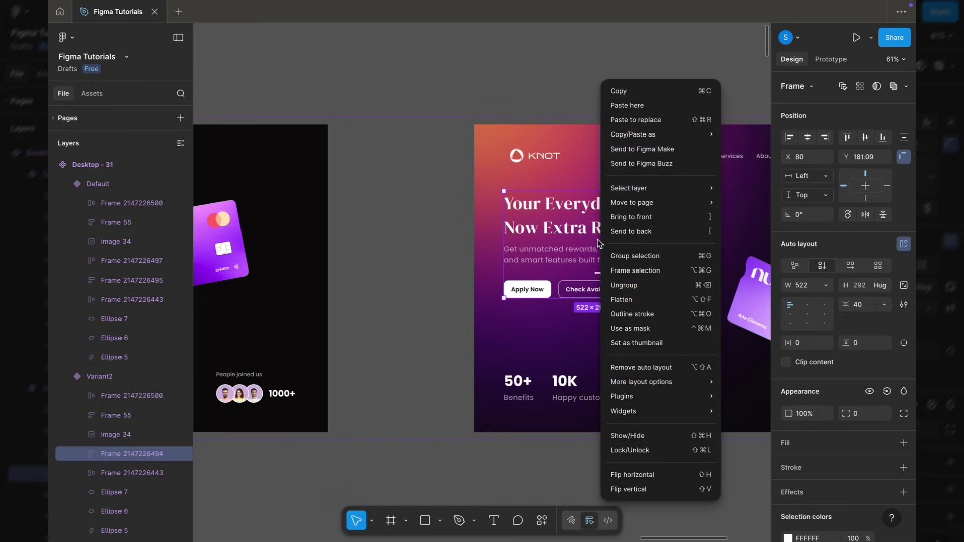
pyautogui.click(619, 286)
# Shift the Default variant's headline and description block left to about X -53.
pyautogui.hscroll(-10, 525, 235)
pyautogui.hscroll(12, 526, 234)
pyautogui.click(520, 200)
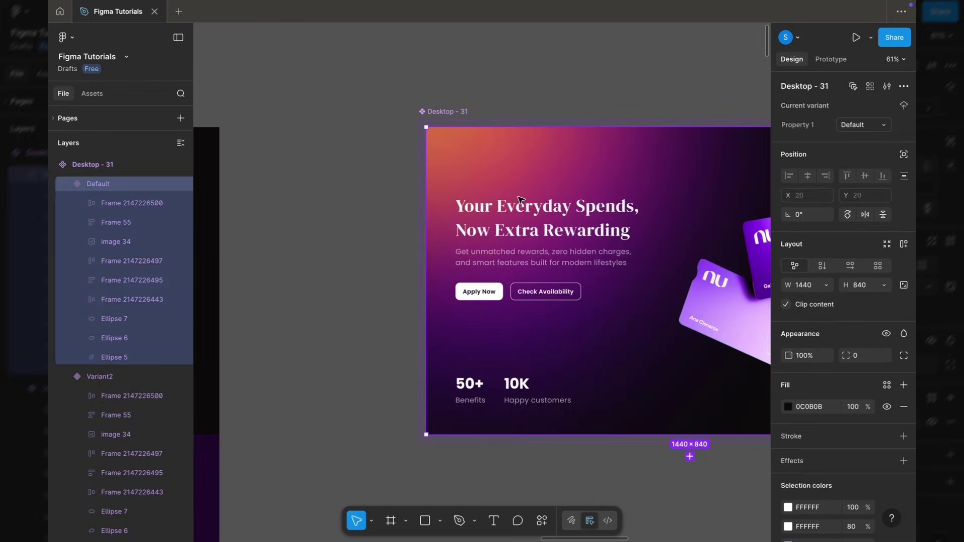
pyautogui.click(601, 217)
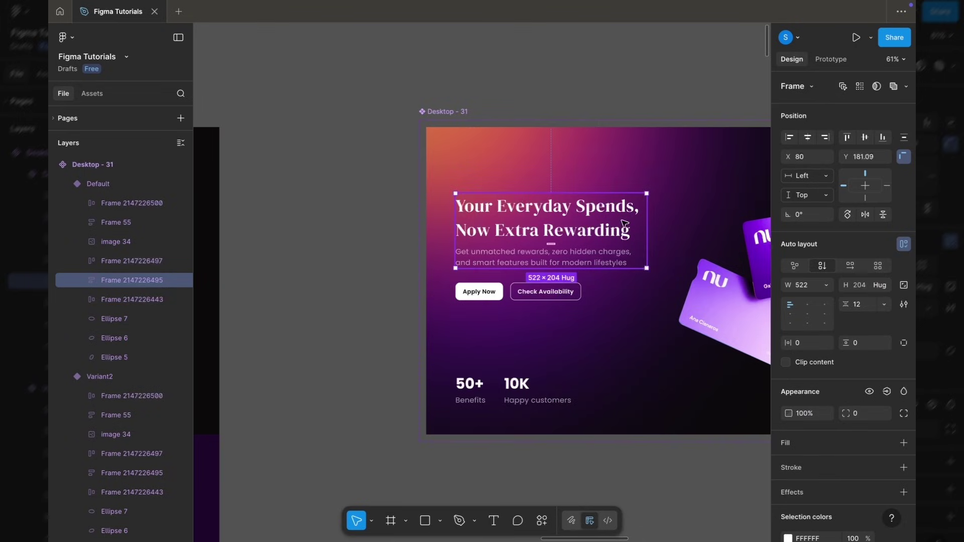
pyautogui.hscroll(2, 625, 224)
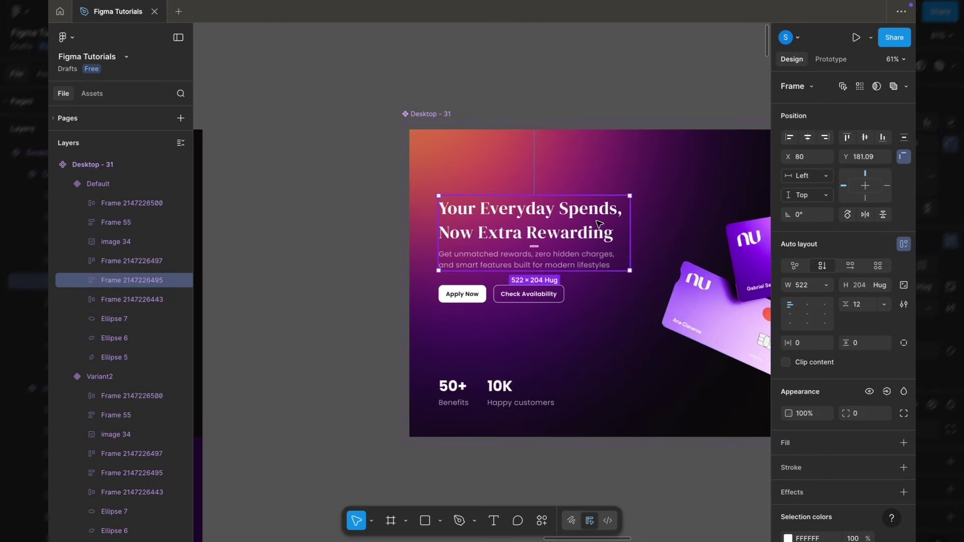
pyautogui.keyDown('shift'); pyautogui.click(524, 293); pyautogui.keyUp('shift')
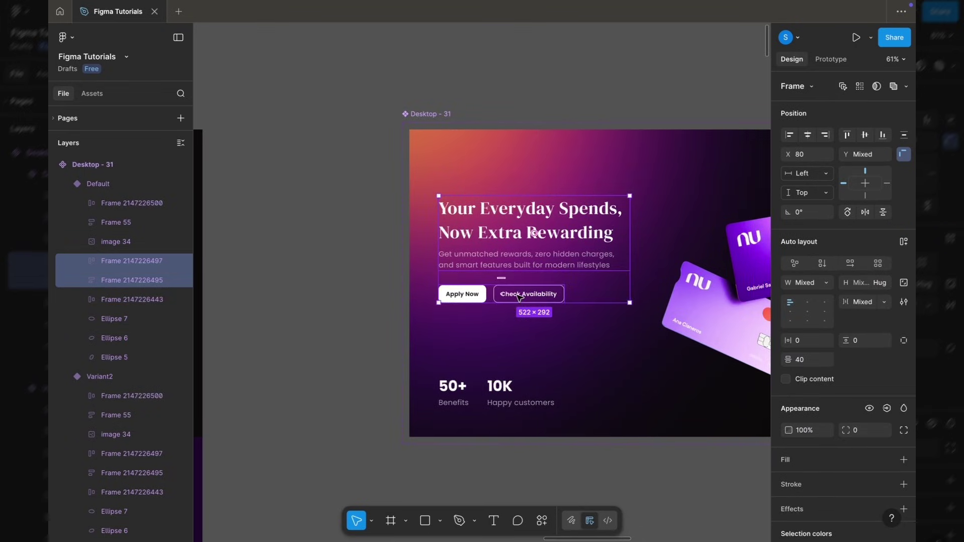
pyautogui.click(582, 234)
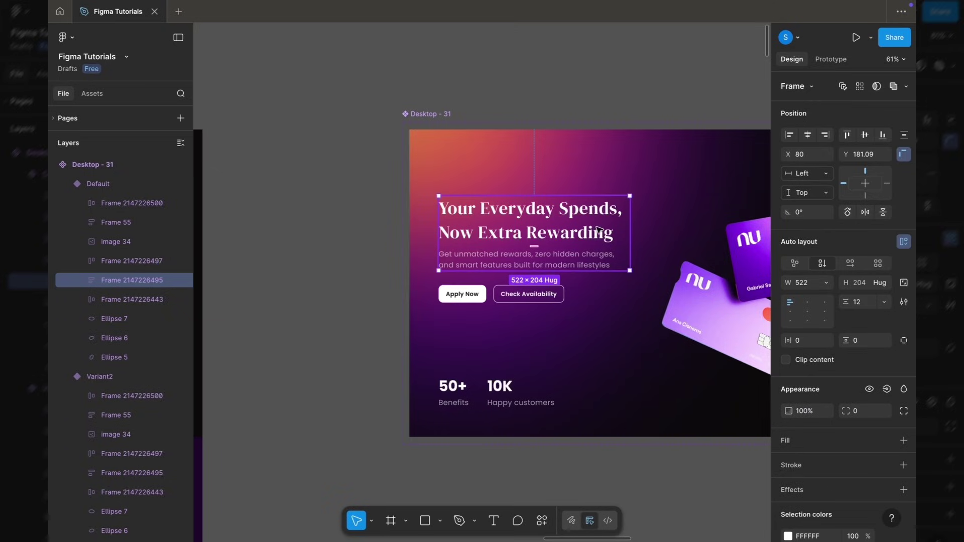
pyautogui.moveTo(597, 229); pyautogui.dragTo(549, 231)
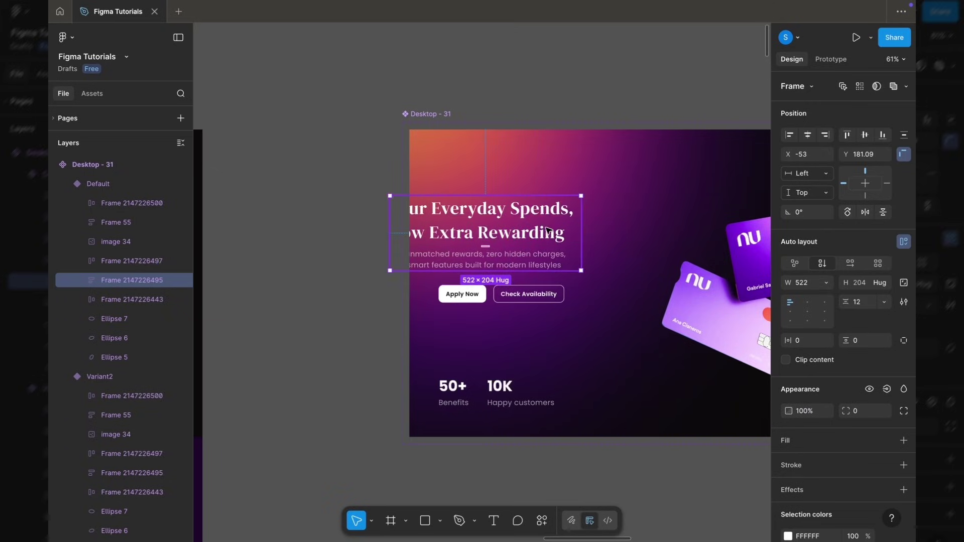
# Move the Default variant's headline block and buttons together further left past the hero's edge and set their opacity to 0%.
pyautogui.keyDown('shift'); pyautogui.click(552, 296); pyautogui.keyUp('shift')
pyautogui.moveTo(557, 296); pyautogui.dragTo(405, 293)
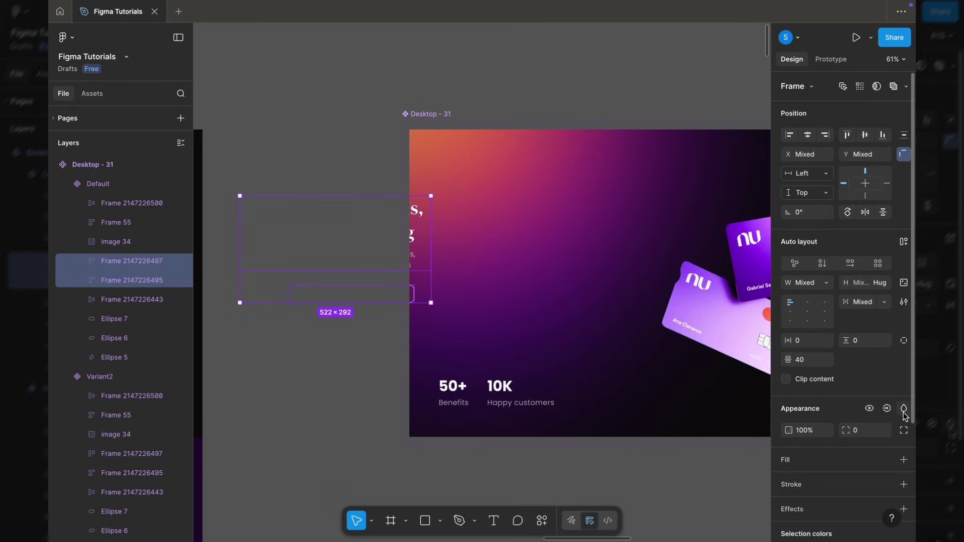
pyautogui.click(811, 430)
pyautogui.write('0')
pyautogui.press('Return')
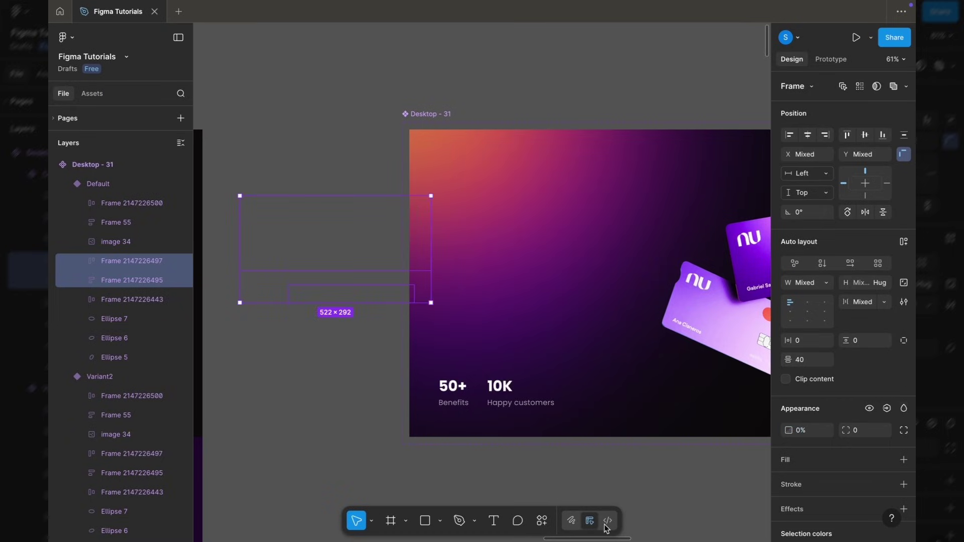
# Move the Default variant's 50+ and 10K stats left past the hero's edge to about X -213, with 0% opacity.
pyautogui.click(496, 386)
pyautogui.moveTo(496, 387); pyautogui.dragTo(344, 390)
pyautogui.click(804, 412)
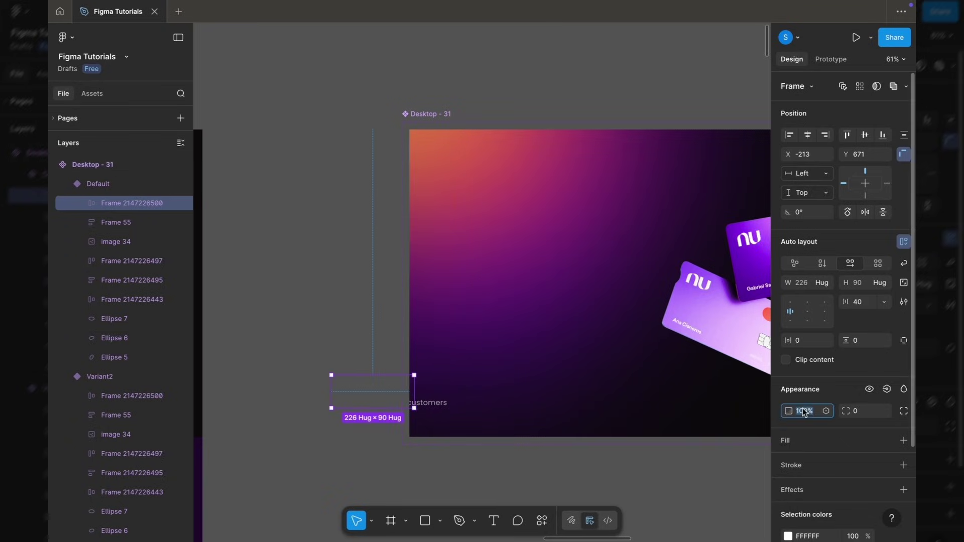
pyautogui.write('0')
pyautogui.press('Return')
# Move the Default variant's "People joined us" block right to about X 1431 and set its opacity to 0%.
pyautogui.hscroll(7, 600, 317)
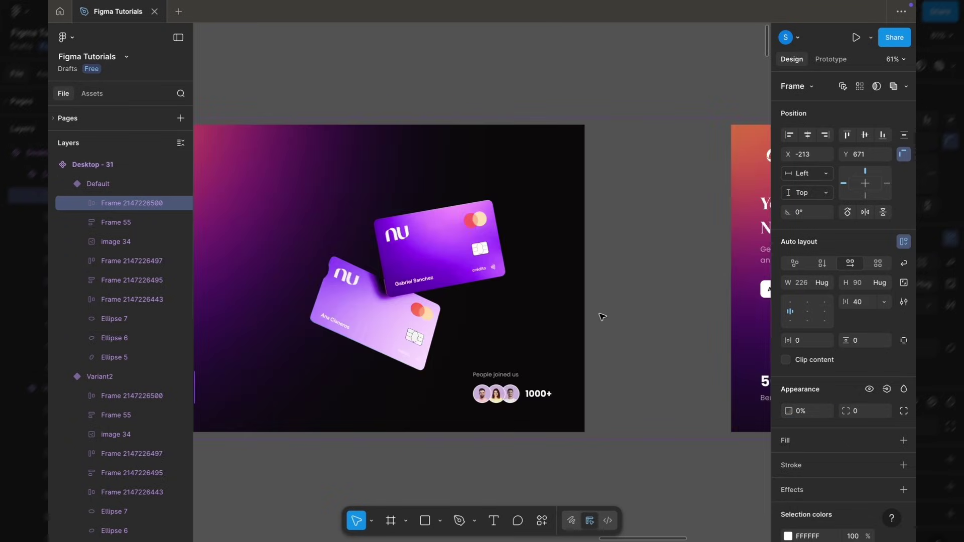
pyautogui.click(484, 393)
pyautogui.moveTo(485, 393); pyautogui.dragTo(593, 395)
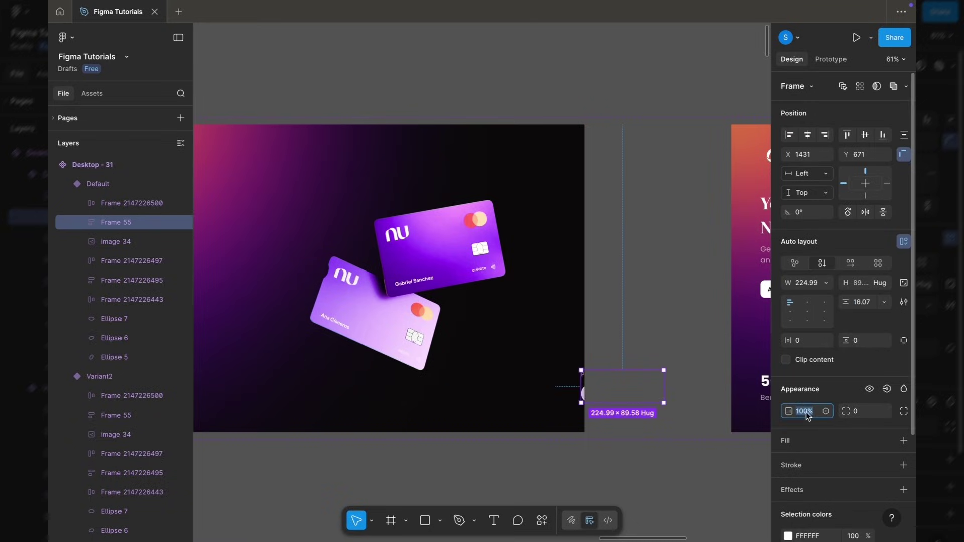
pyautogui.write('0')
pyautogui.press('Return')
# Move the Default variant's card image toward the hero's right edge and shrink it around its centre to about 200 × 221.
pyautogui.click(367, 275)
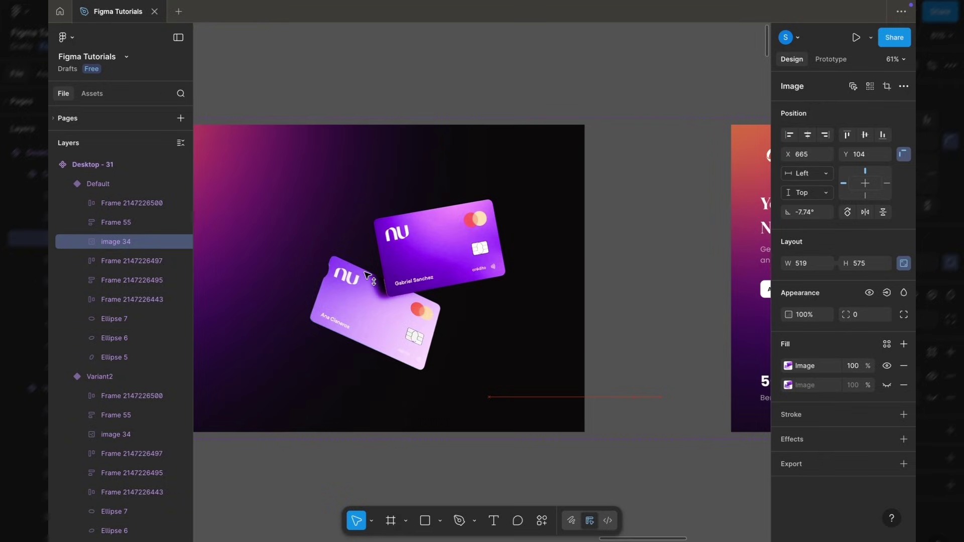
pyautogui.moveTo(366, 274); pyautogui.dragTo(578, 288)
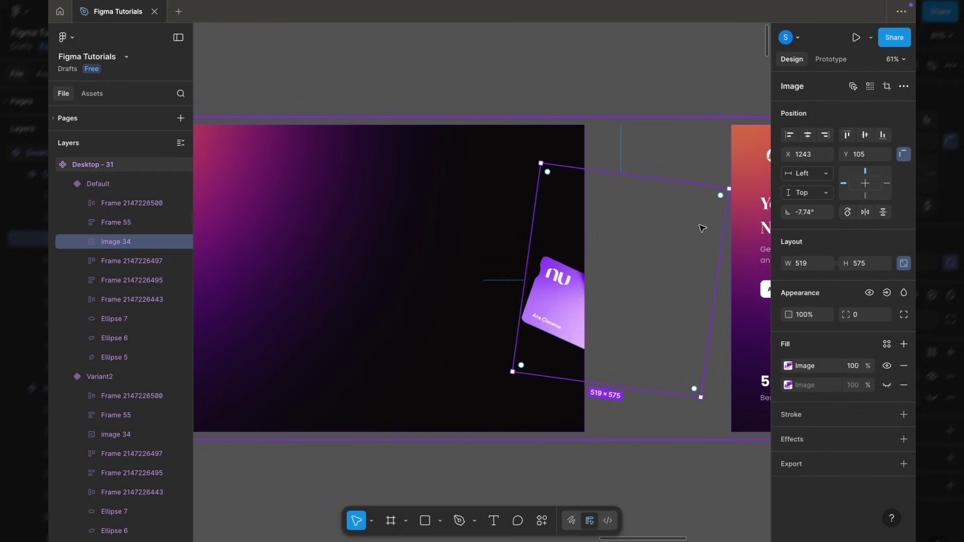
pyautogui.press('alt')
pyautogui.moveTo(728, 190); pyautogui.dragTo(650, 242)
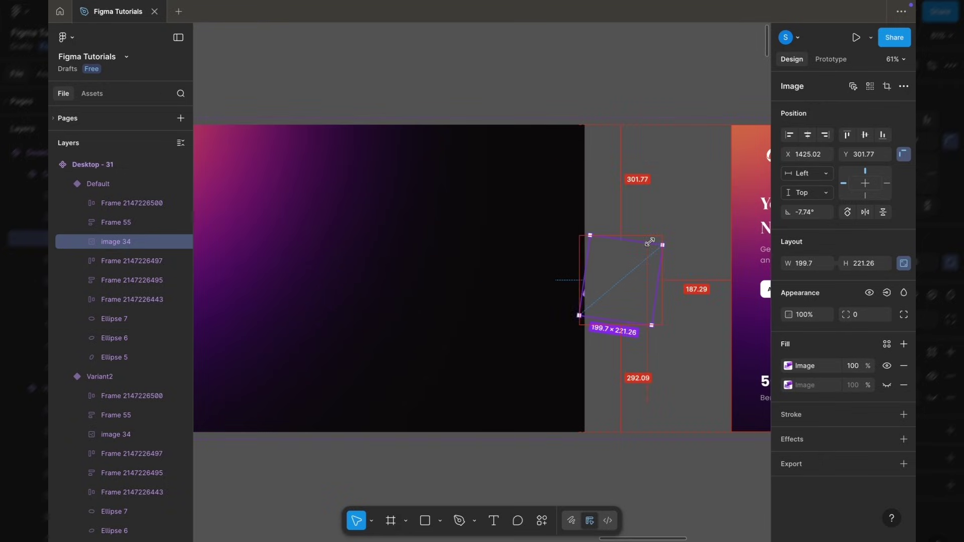
# Set the opacity of the Default variant's card image to 0%.
pyautogui.click(804, 316)
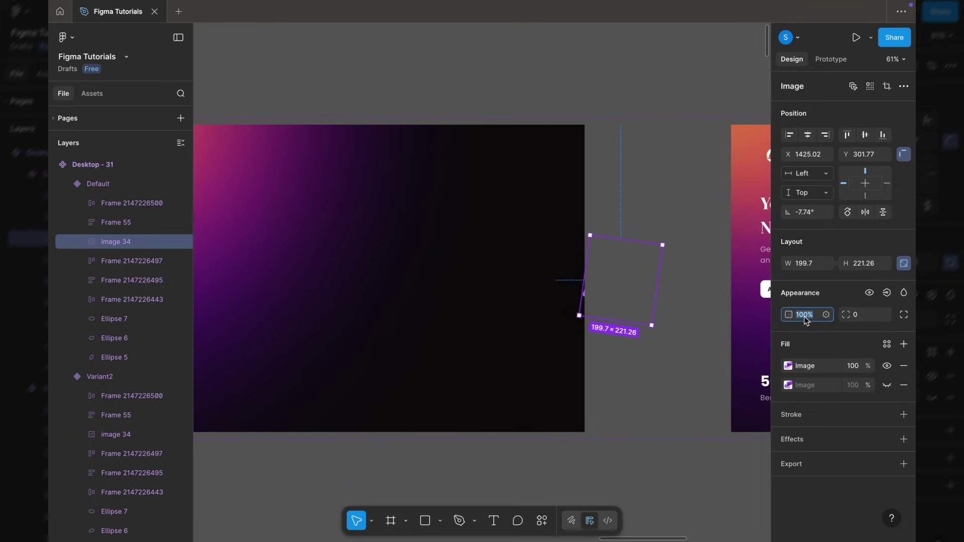
pyautogui.write('0')
pyautogui.press('Return')
pyautogui.scroll(-3, 581, 84)
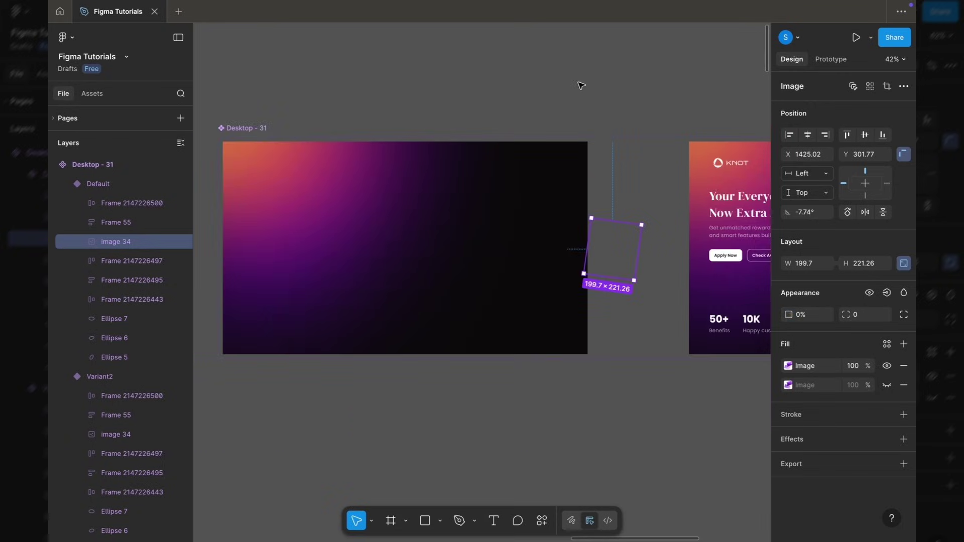
pyautogui.click(581, 86)
# Connect the hero's Default variant to Variant2 with a prototype interaction.
pyautogui.hscroll(2, 581, 85)
pyautogui.hscroll(5, 581, 85)
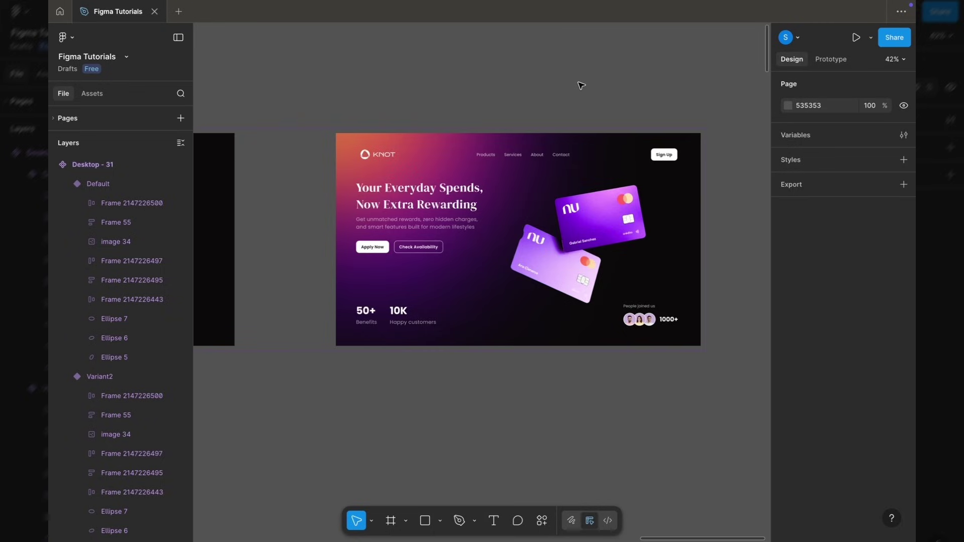
pyautogui.hscroll(-5, 581, 85)
pyautogui.hscroll(-2, 581, 86)
pyautogui.click(473, 171)
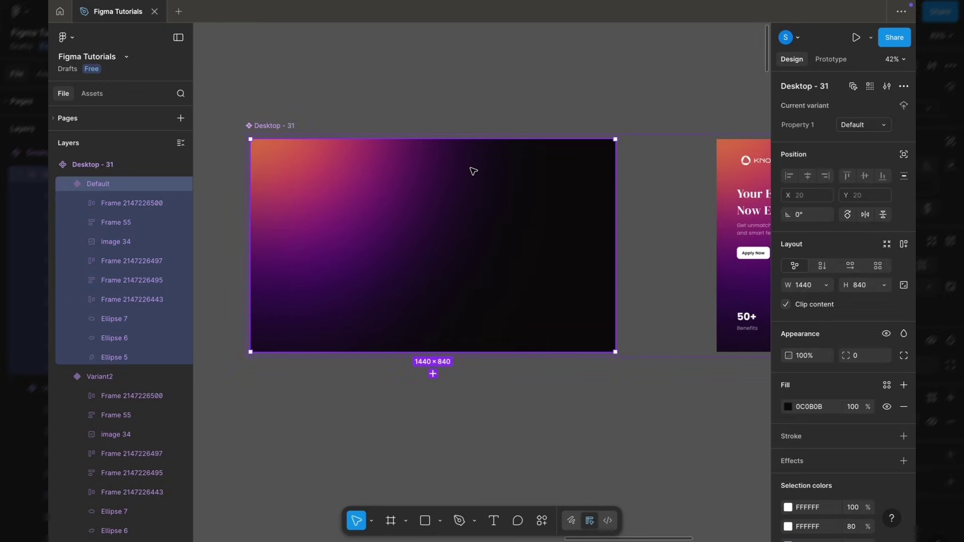
pyautogui.click(829, 59)
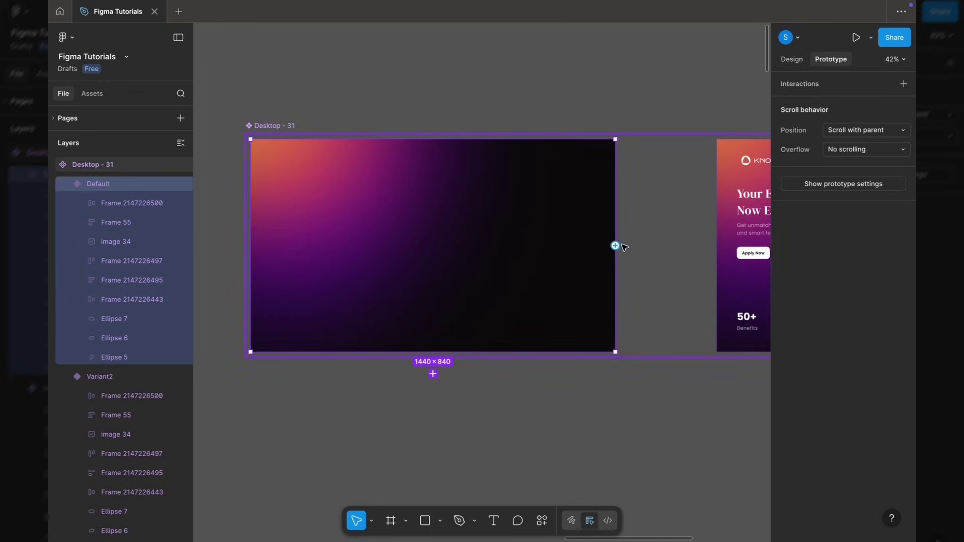
pyautogui.moveTo(616, 245); pyautogui.dragTo(754, 247)
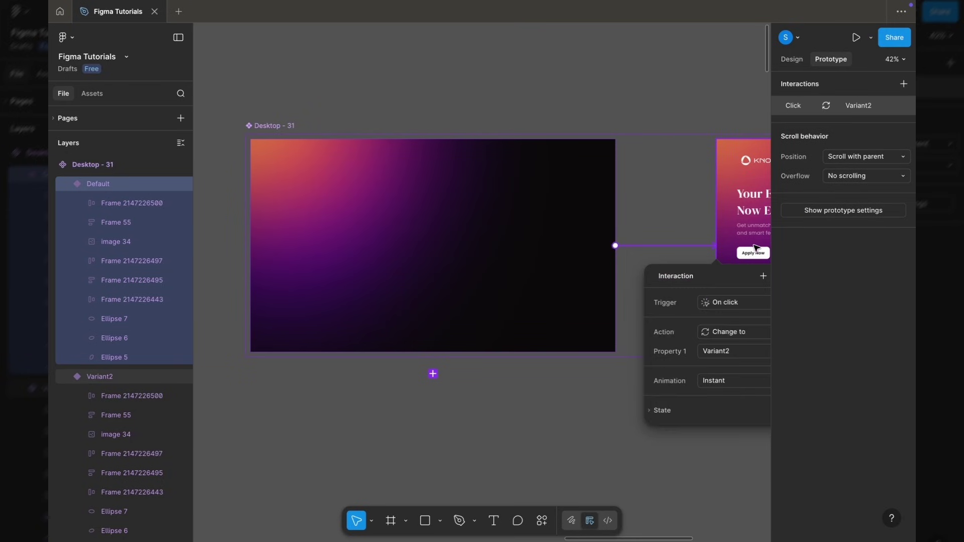
# Set the interaction's trigger to After delay with a delay of 600 ms.
pyautogui.hscroll(3, 529, 419)
pyautogui.scroll(3, 628, 318)
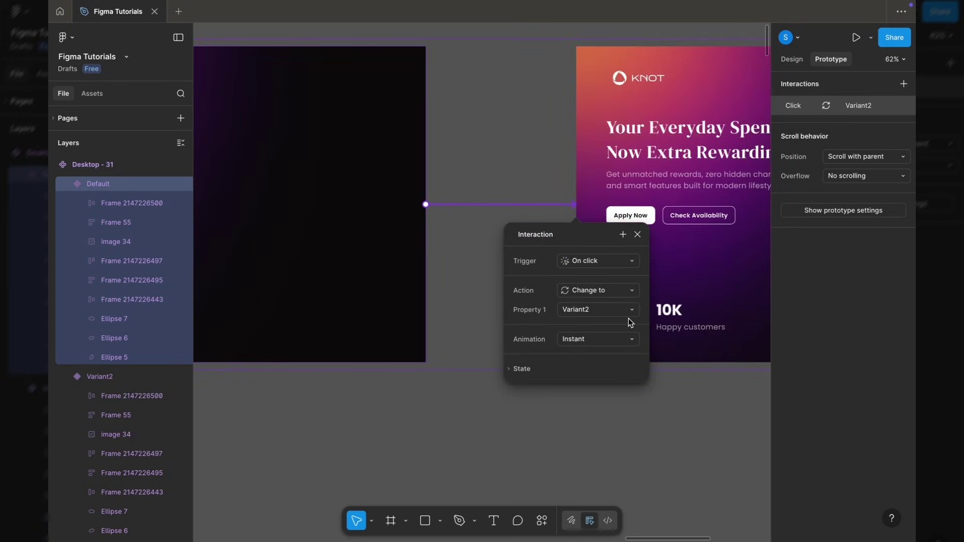
pyautogui.click(604, 262)
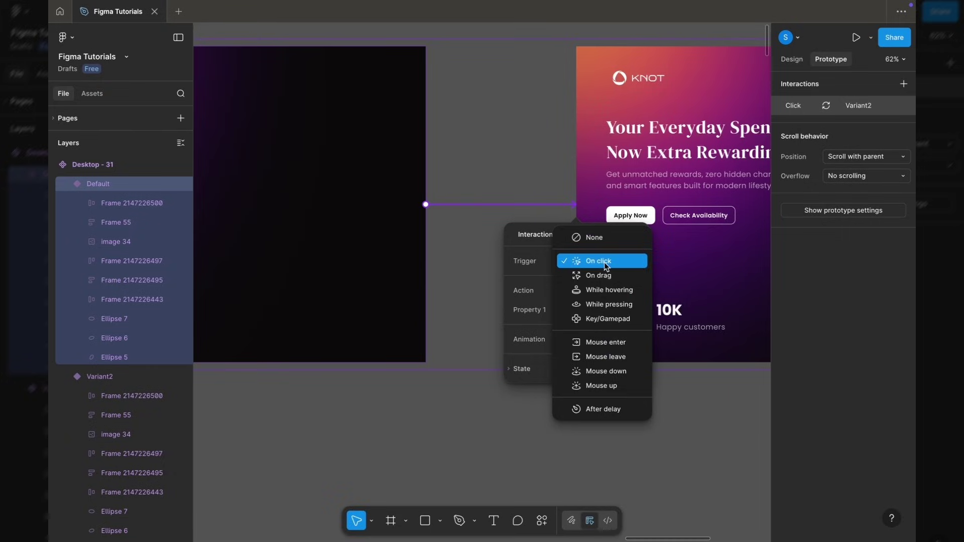
pyautogui.click(605, 409)
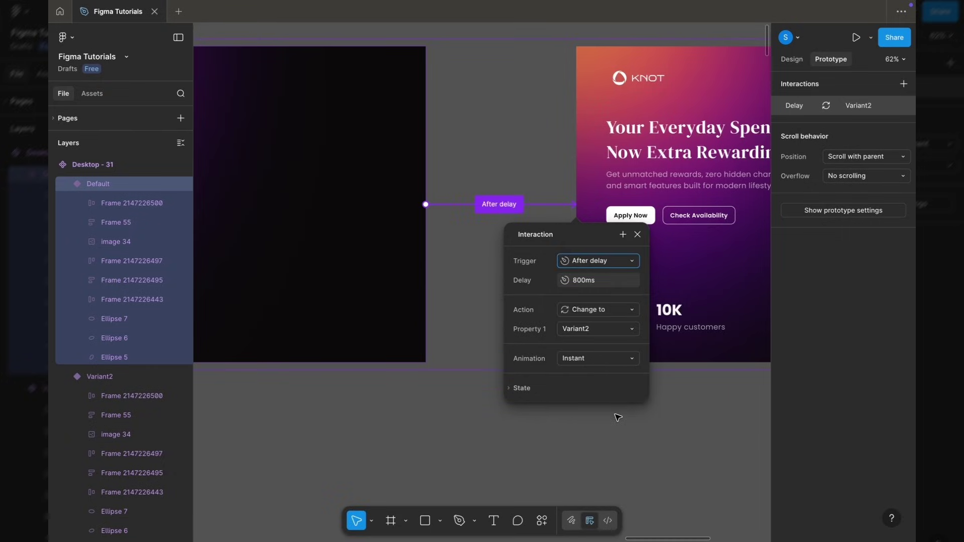
pyautogui.click(587, 280)
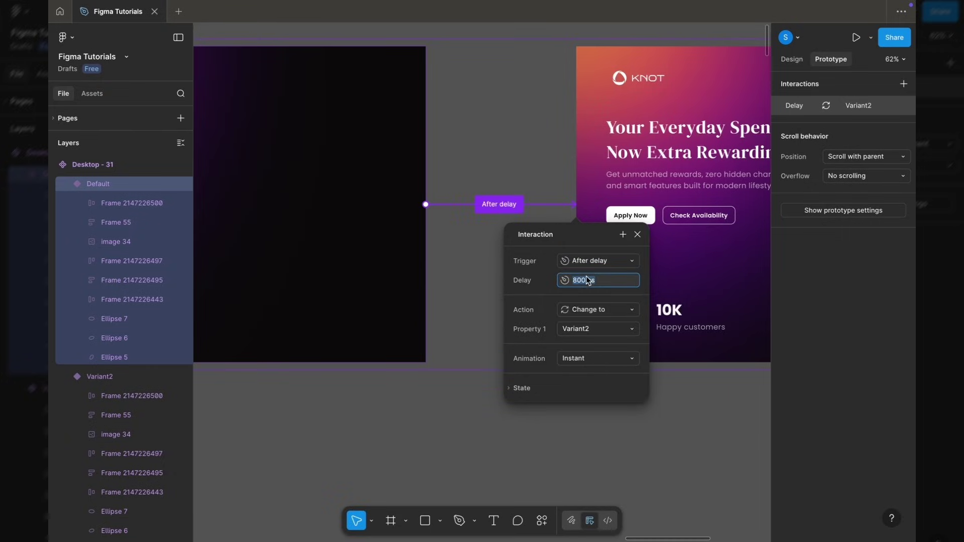
pyautogui.write('600')
pyautogui.press('Return')
# Set the interaction's animation to Smart animate with the Gentle curve.
pyautogui.click(585, 359)
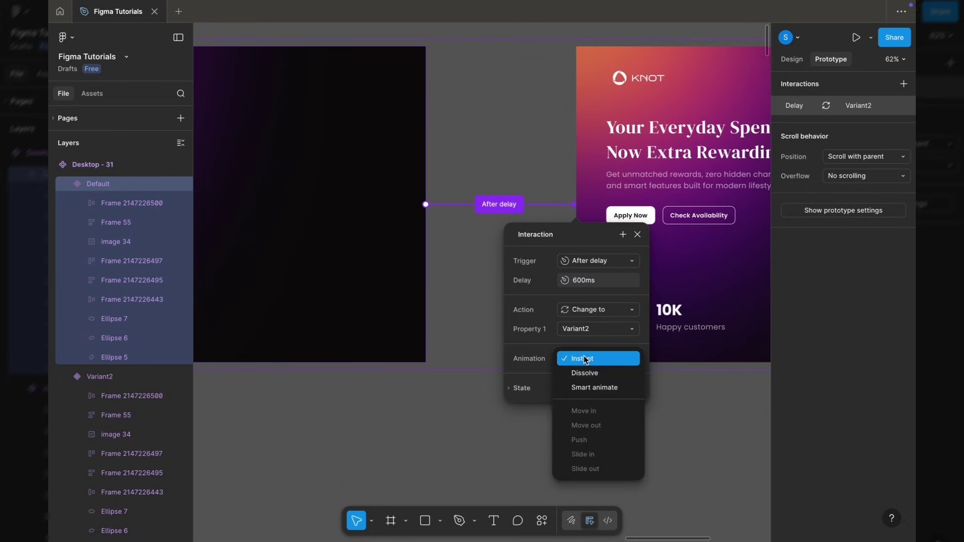
pyautogui.click(587, 388)
pyautogui.click(591, 378)
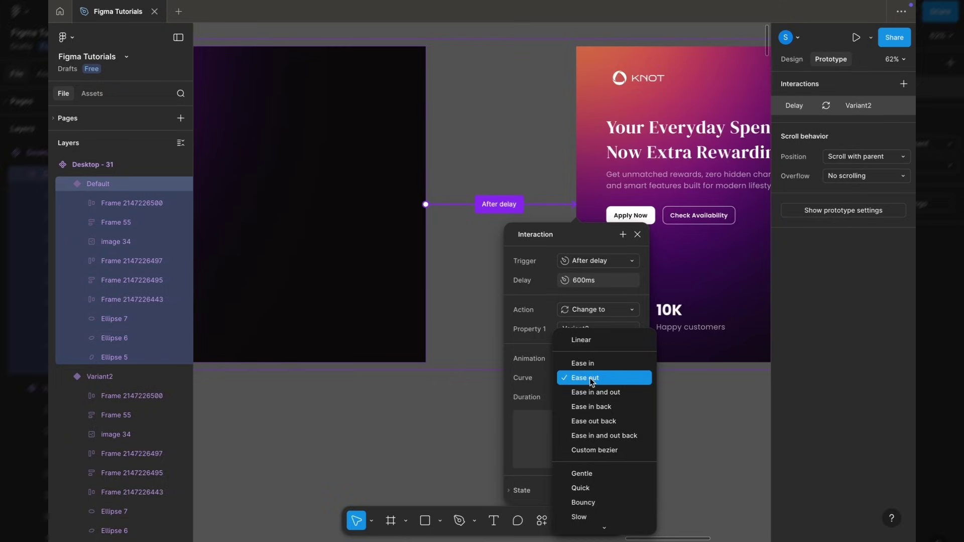
pyautogui.click(595, 474)
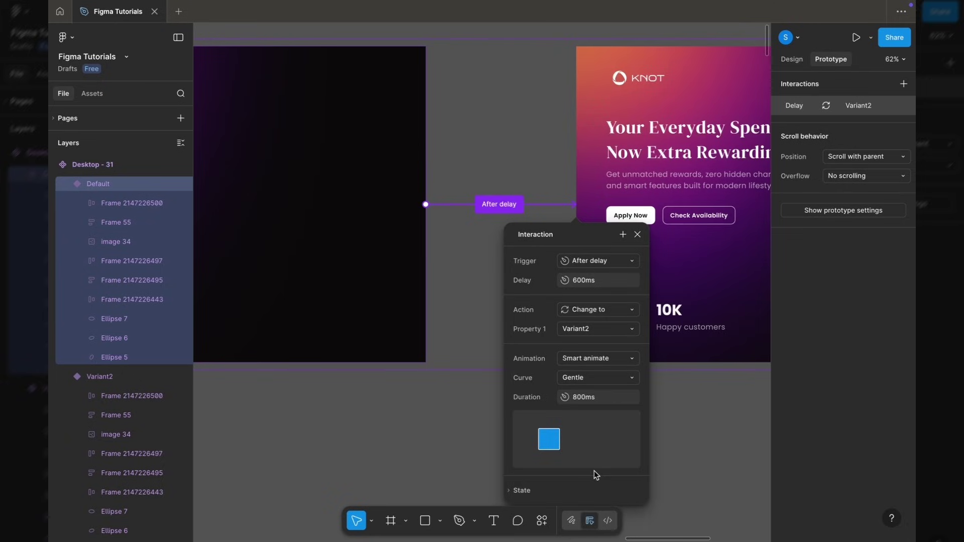
pyautogui.click(590, 380)
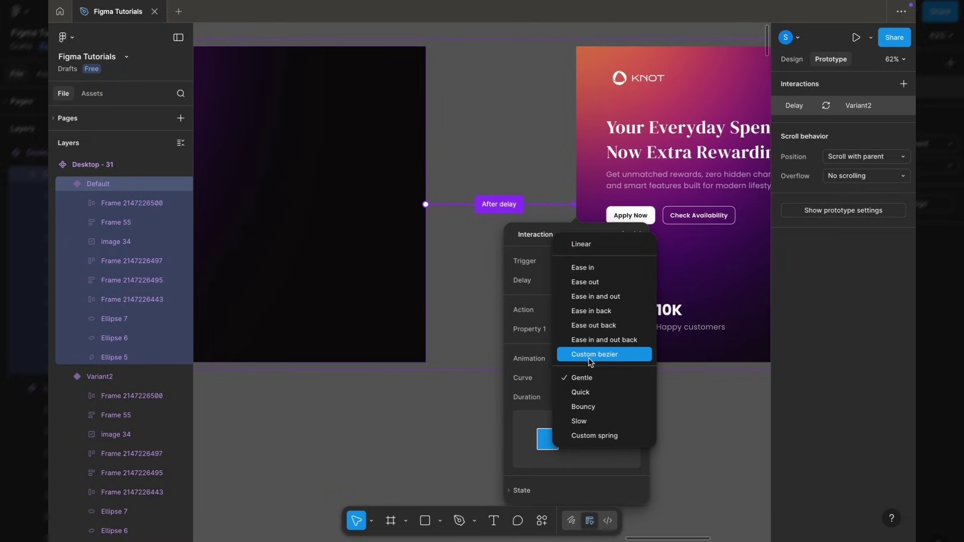
pyautogui.click(585, 377)
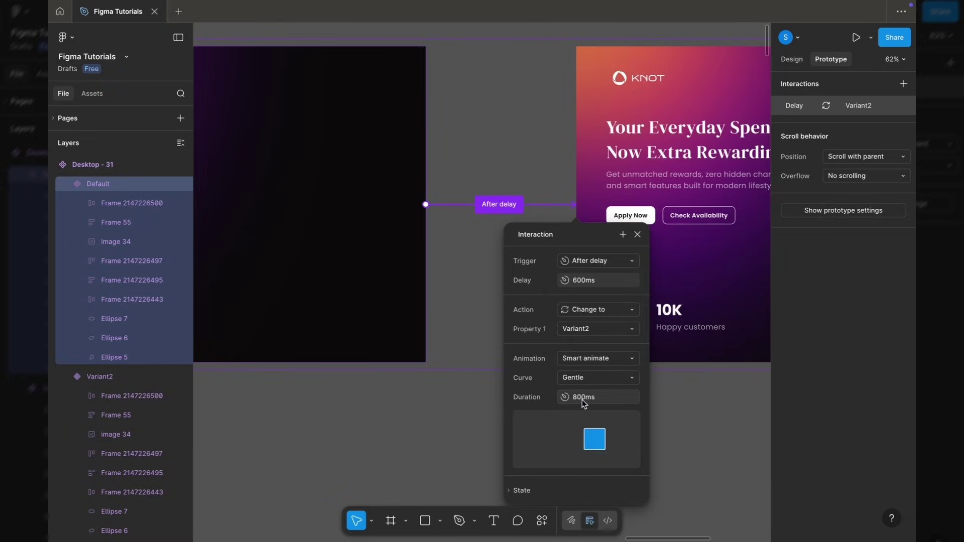
pyautogui.click(478, 456)
# Duplicate the "Why Choose Us?" section component within the landing page frame.
pyautogui.hscroll(-4, 605, 419)
pyautogui.scroll(-3, 605, 418)
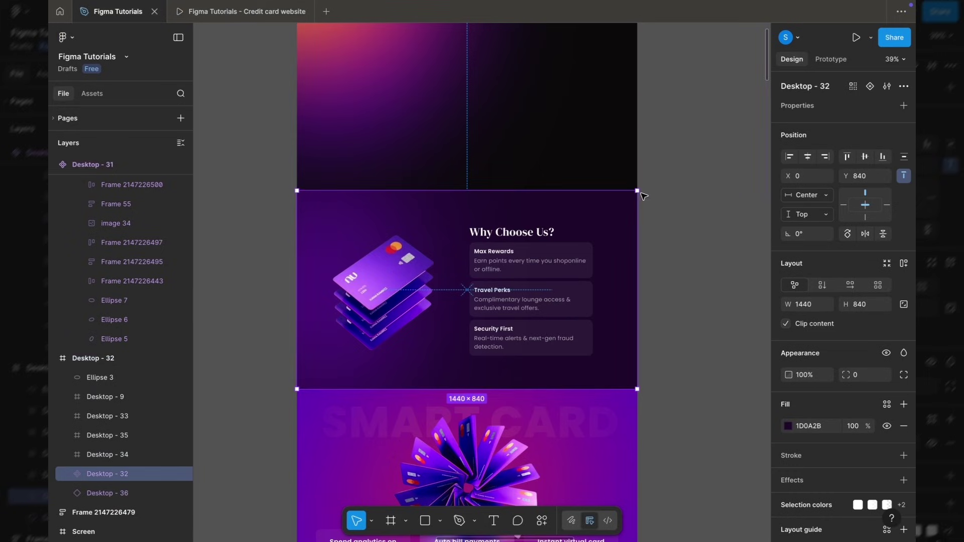
pyautogui.rightClick(465, 263)
pyautogui.press('Escape')
pyautogui.hotkey('ctrl', 'd')
# Move the original "Why Choose Us?" component out of the page onto the canvas below the hero component, to about X 8422, Y 1005.
pyautogui.click(120, 492)
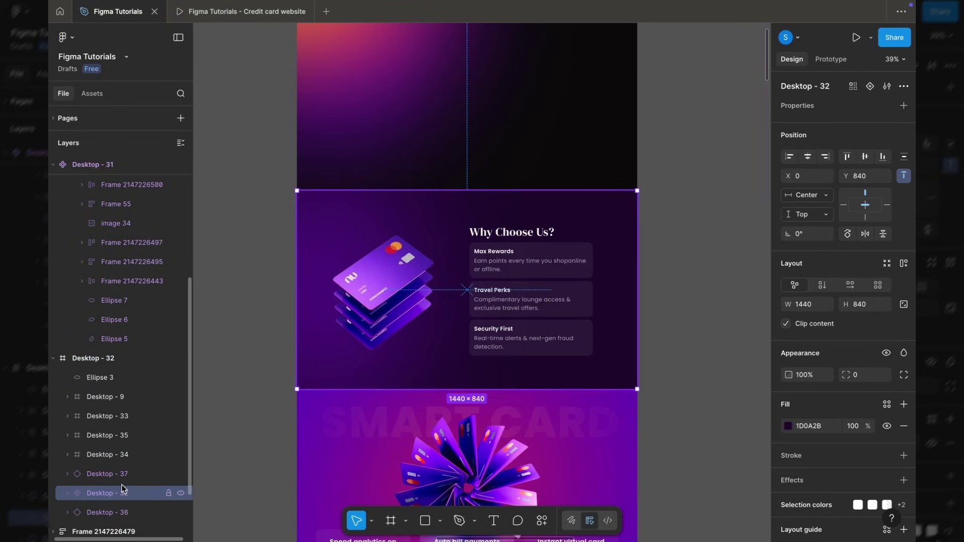
pyautogui.scroll(-3, 291, 379)
pyautogui.moveTo(332, 340); pyautogui.dragTo(678, 368)
pyautogui.hotkey('shift', '2')
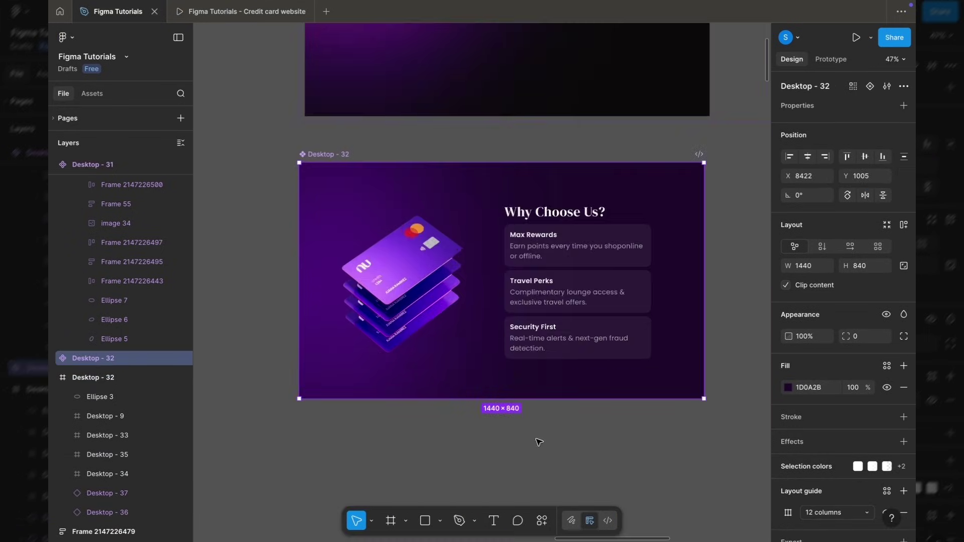
# Ungroup the frame holding the three benefit cards in the "Why Choose Us?" component.
pyautogui.rightClick(583, 261)
pyautogui.click(608, 285)
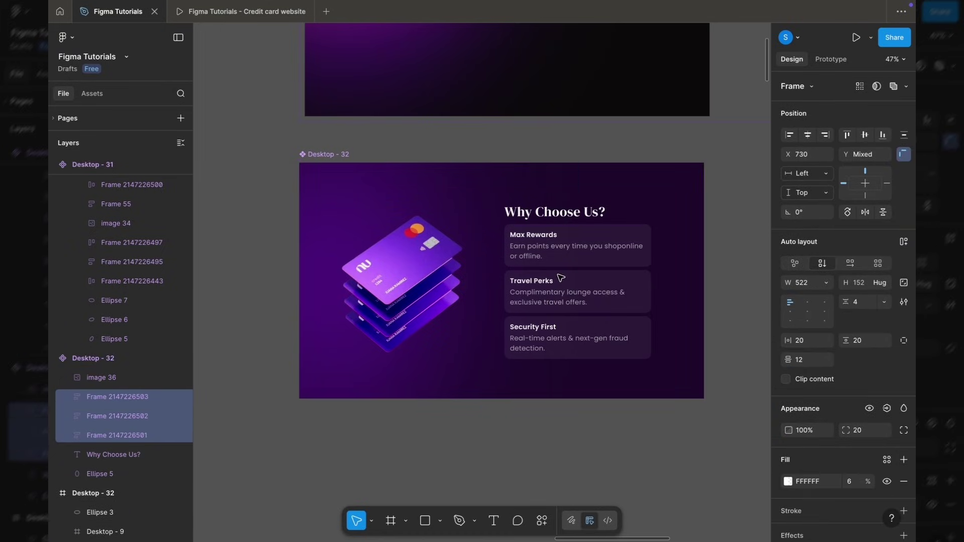
pyautogui.click(555, 406)
# Add a second variant to the "Why Choose Us?" component and arrange the variants horizontally with a 400 gap.
pyautogui.click(339, 155)
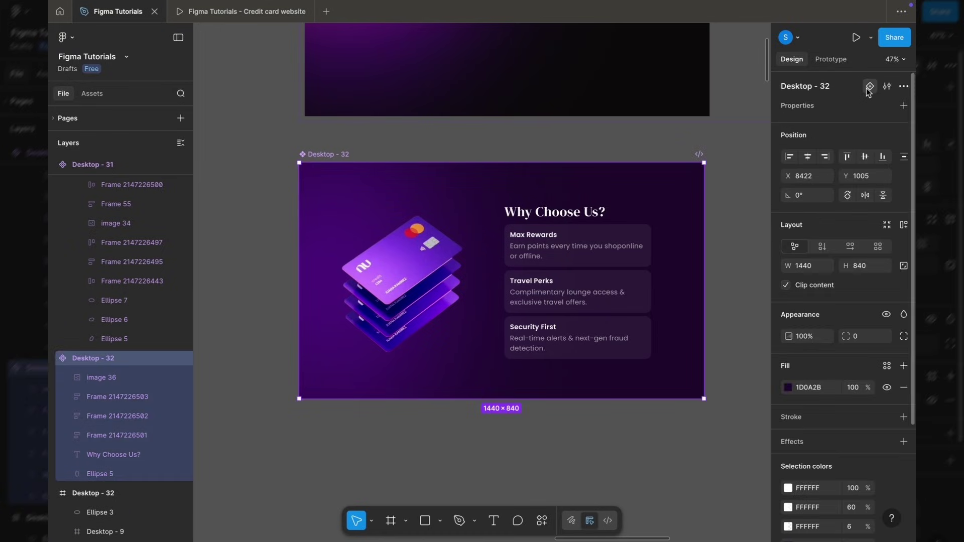
pyautogui.click(870, 86)
pyautogui.click(303, 149)
pyautogui.click(826, 264)
pyautogui.click(826, 286)
pyautogui.click(789, 300)
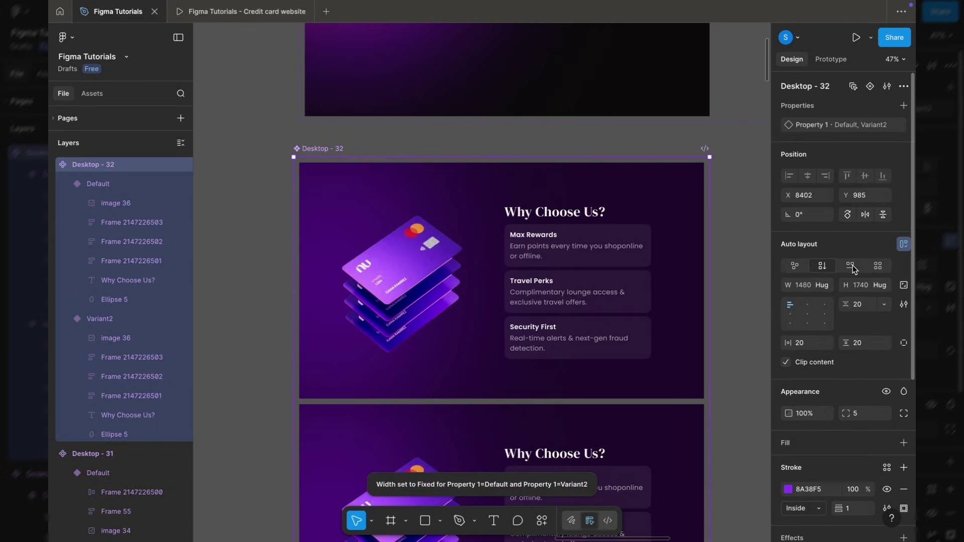
pyautogui.click(851, 266)
pyautogui.click(859, 304)
pyautogui.write('400')
pyautogui.press('Return')
# Stagger the Default variant's cards by shifting "Travel Perks" right to X 859 and "Security First" farther right.
pyautogui.doubleClick(582, 280)
pyautogui.moveTo(554, 290); pyautogui.dragTo(590, 290)
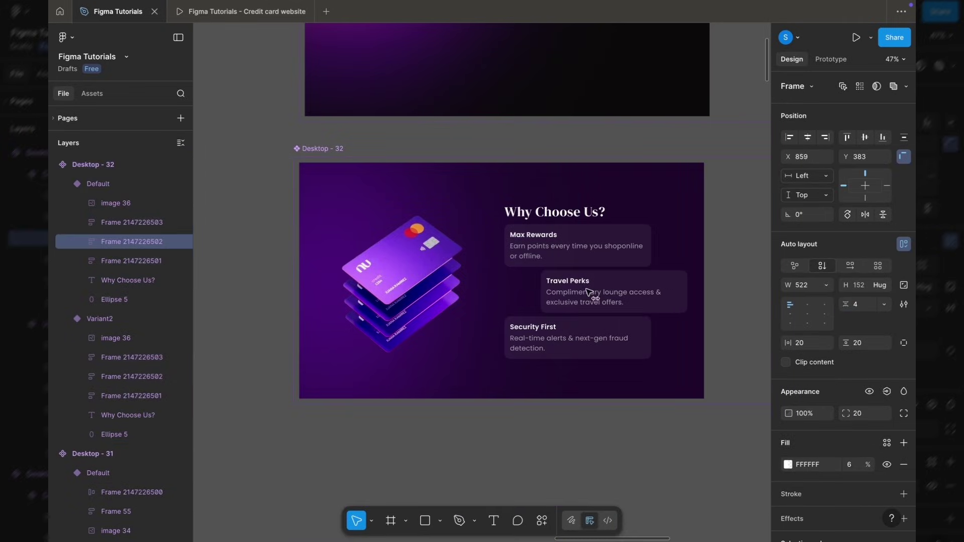
pyautogui.moveTo(528, 342); pyautogui.dragTo(601, 343)
# Move the Default variant's three benefit cards together past the frame's right edge and set their opacity to 0%.
pyautogui.scroll(4, 584, 307)
pyautogui.keyDown('shift'); pyautogui.click(577, 285); pyautogui.keyUp('shift')
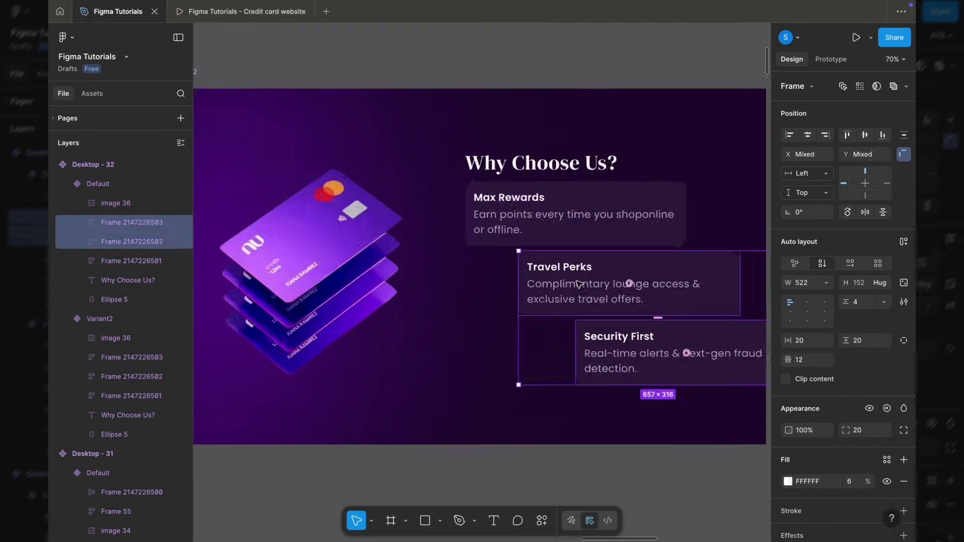
pyautogui.keyDown('shift'); pyautogui.click(570, 236); pyautogui.keyUp('shift')
pyautogui.hscroll(2, 571, 236)
pyautogui.scroll(-3, 571, 237)
pyautogui.moveTo(446, 242); pyautogui.dragTo(634, 246)
pyautogui.press('0')
pyautogui.press('0')
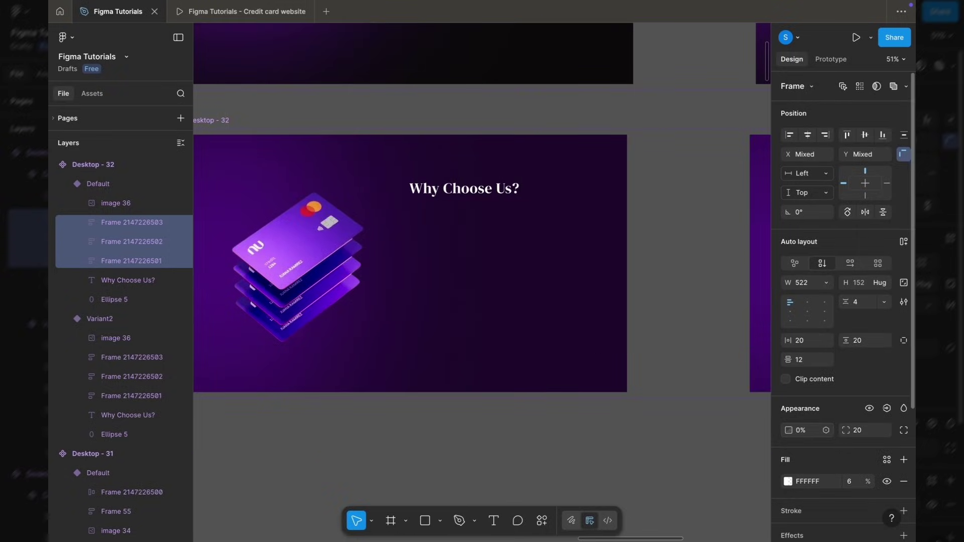
# Move the Default variant's heading up to Y -50 and its card image left to X -406, both at 0% opacity, and shrink the image.
pyautogui.moveTo(457, 193); pyautogui.dragTo(455, 133)
pyautogui.hscroll(-5, 544, 237)
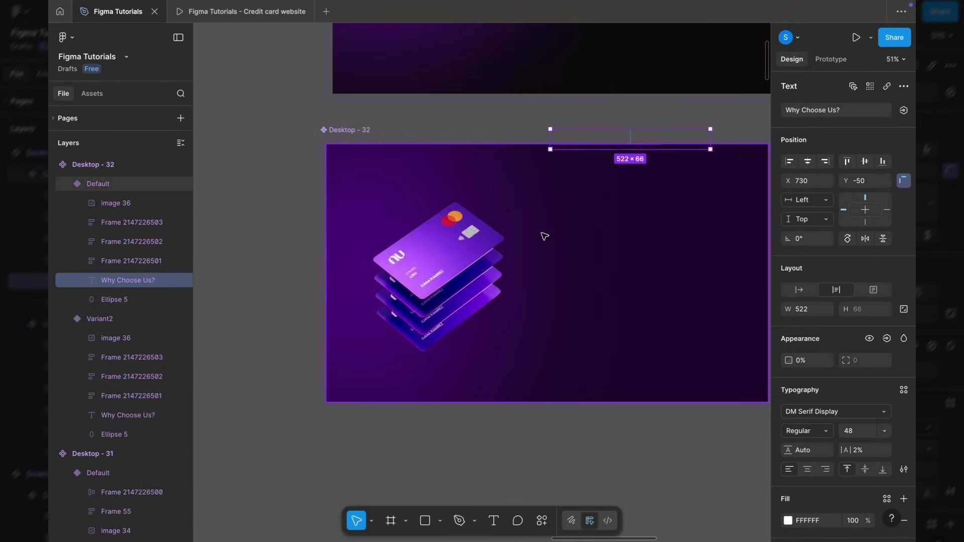
pyautogui.click(484, 260)
pyautogui.moveTo(484, 260); pyautogui.dragTo(336, 258)
pyautogui.click(805, 315)
pyautogui.write('0')
pyautogui.press('Return')
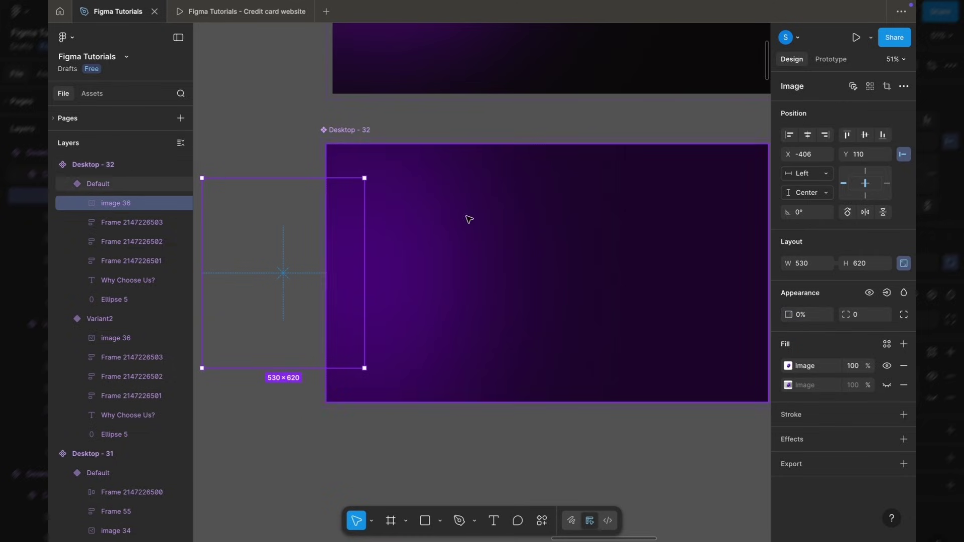
pyautogui.moveTo(364, 178); pyautogui.dragTo(326, 221)
pyautogui.scroll(-5, 325, 222)
# Link the "Why Choose Us?" Default variant to Variant2 with a Mouse enter trigger.
pyautogui.click(426, 172)
pyautogui.click(552, 231)
pyautogui.scroll(3, 552, 231)
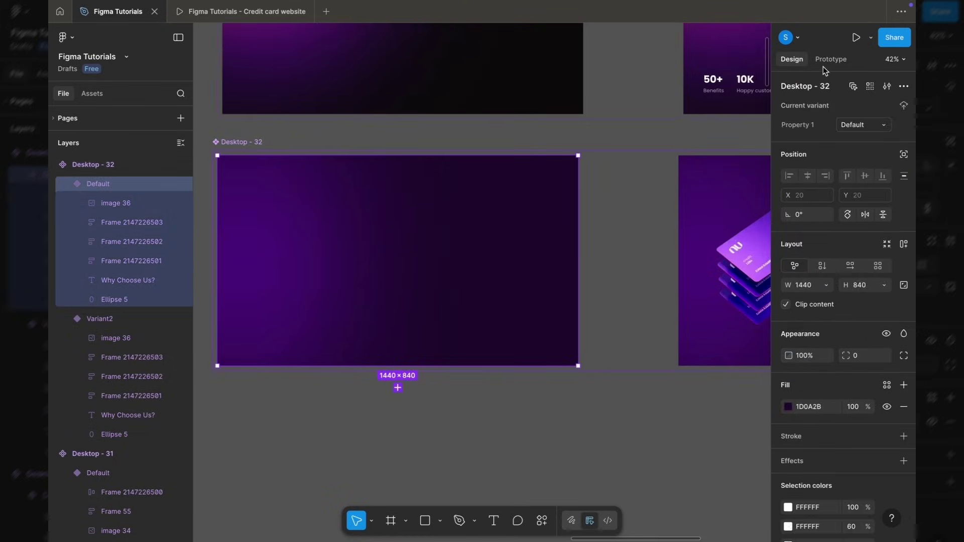
pyautogui.click(830, 59)
pyautogui.moveTo(578, 261); pyautogui.dragTo(700, 273)
pyautogui.scroll(-1, 583, 335)
pyautogui.hscroll(1, 583, 336)
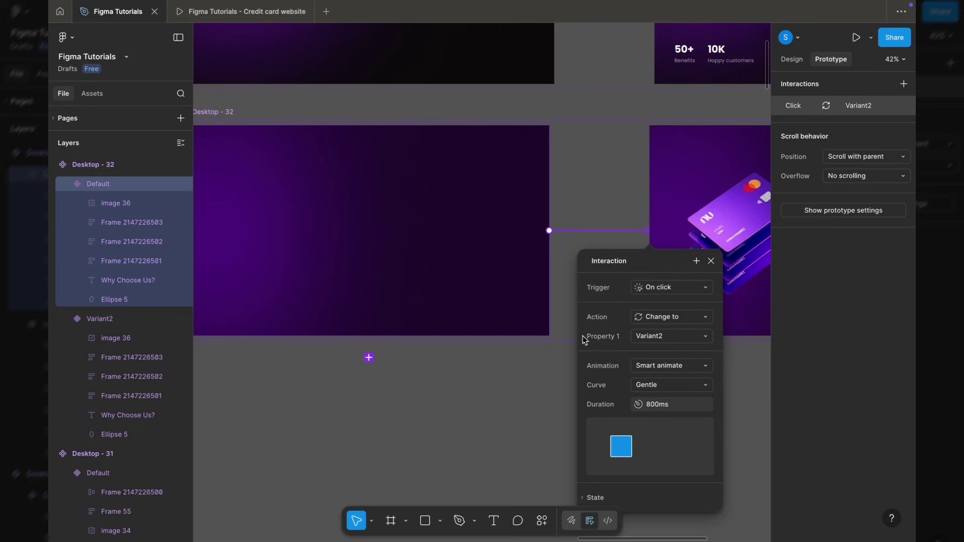
pyautogui.click(650, 290)
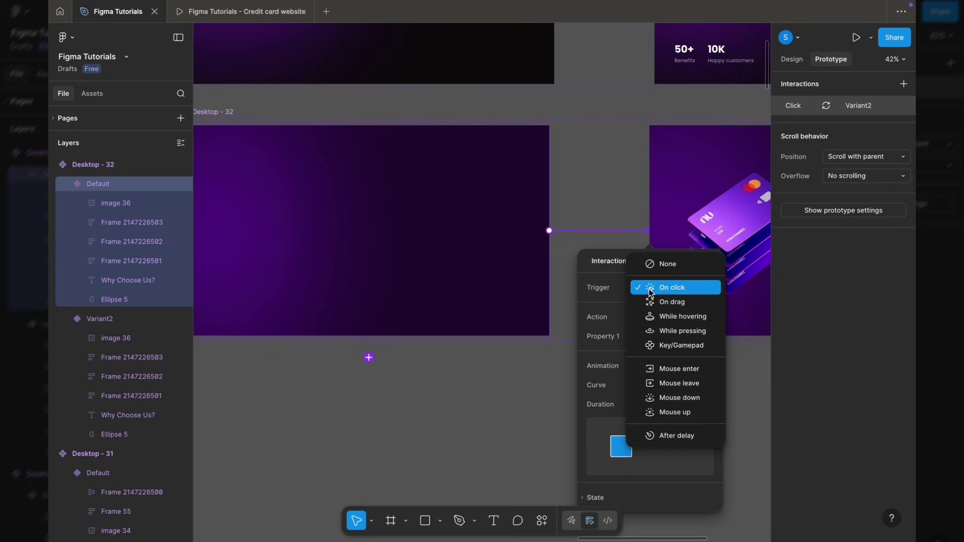
pyautogui.click(667, 368)
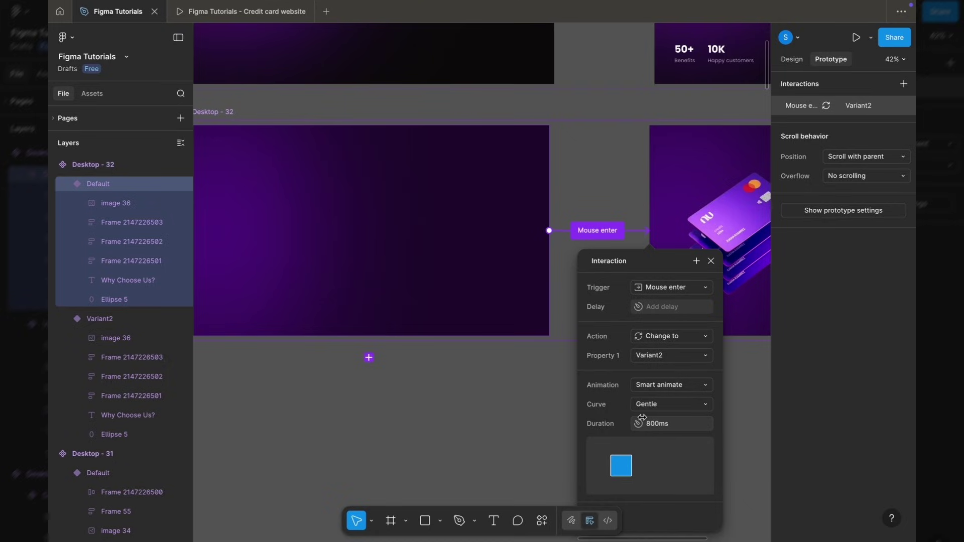
pyautogui.click(556, 392)
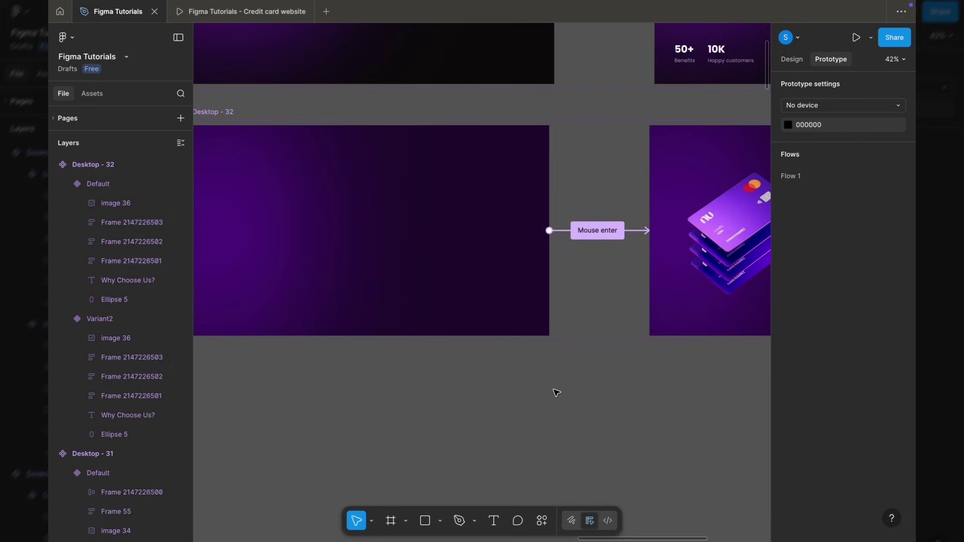
# Turn the "SMART CARD" section of the landing page into a component and duplicate it in place.
pyautogui.keyDown('ctrl'); pyautogui.scroll(-3, 555, 392); pyautogui.keyUp('ctrl')
pyautogui.hscroll(-5, 555, 392)
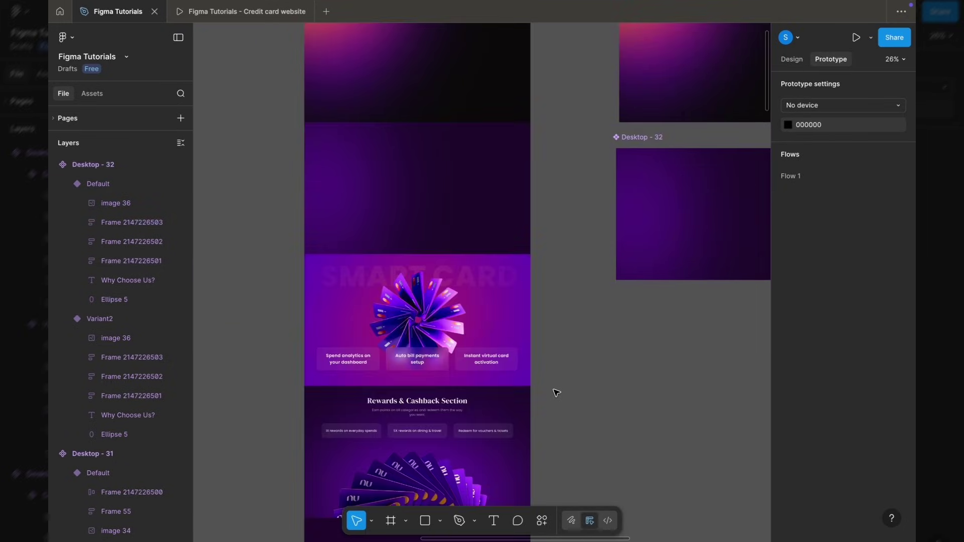
pyautogui.keyDown('ctrl'); pyautogui.scroll(2, 435, 411); pyautogui.keyUp('ctrl')
pyautogui.click(427, 300)
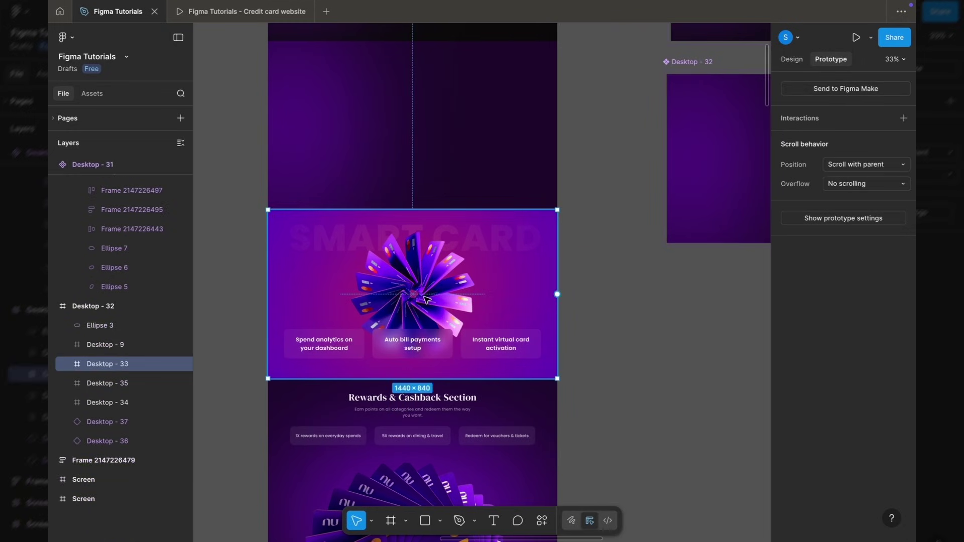
pyautogui.click(792, 59)
pyautogui.click(857, 91)
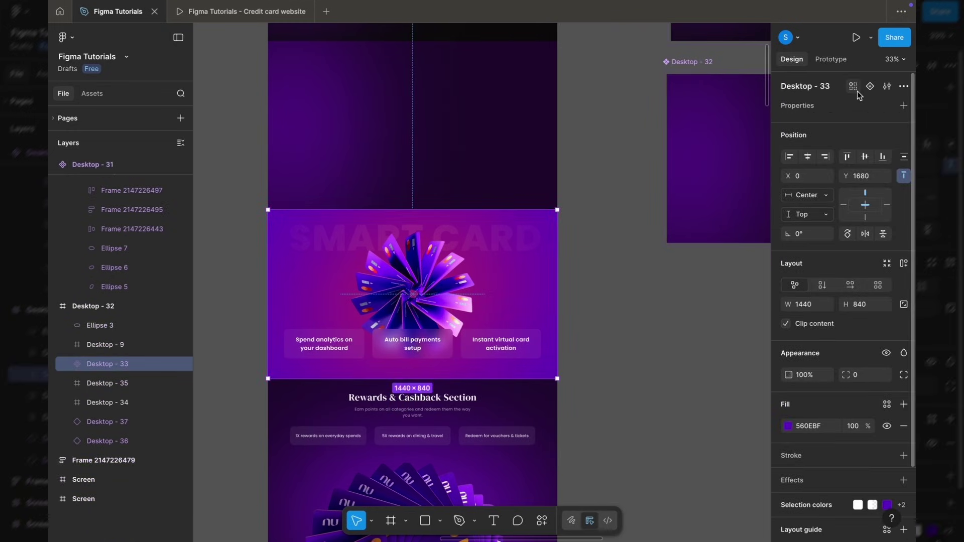
pyautogui.press('super+d')
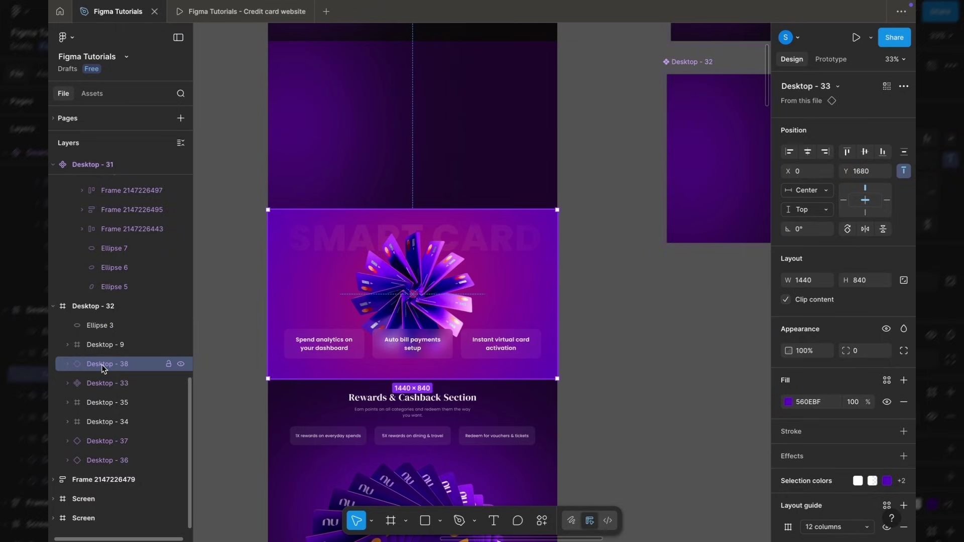
# Move the original "SMART CARD" component out of the page onto the canvas below the "Why Choose Us?" component.
pyautogui.click(120, 384)
pyautogui.scroll(-5, 374, 295)
pyautogui.moveTo(354, 284); pyautogui.dragTo(599, 331)
pyautogui.scroll(5, 651, 357)
# Ungroup the frame holding the three feature cards in the "SMART CARD" component.
pyautogui.doubleClick(496, 384)
pyautogui.rightClick(526, 385)
pyautogui.click(551, 285)
pyautogui.click(502, 397)
pyautogui.click(500, 466)
# Add a second variant to the "SMART CARD" component and lay the variants out horizontally, 400 apart.
pyautogui.click(332, 198)
pyautogui.click(870, 88)
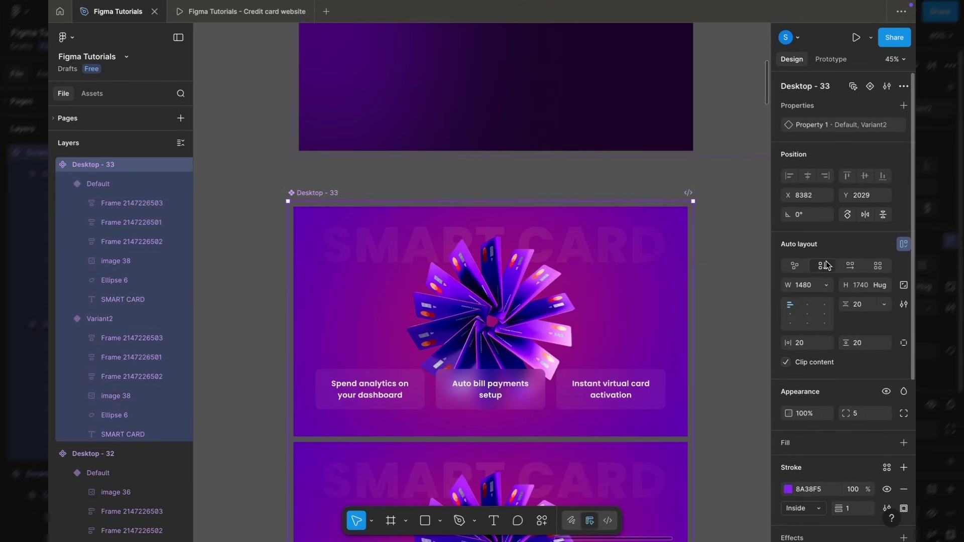
pyautogui.click(849, 265)
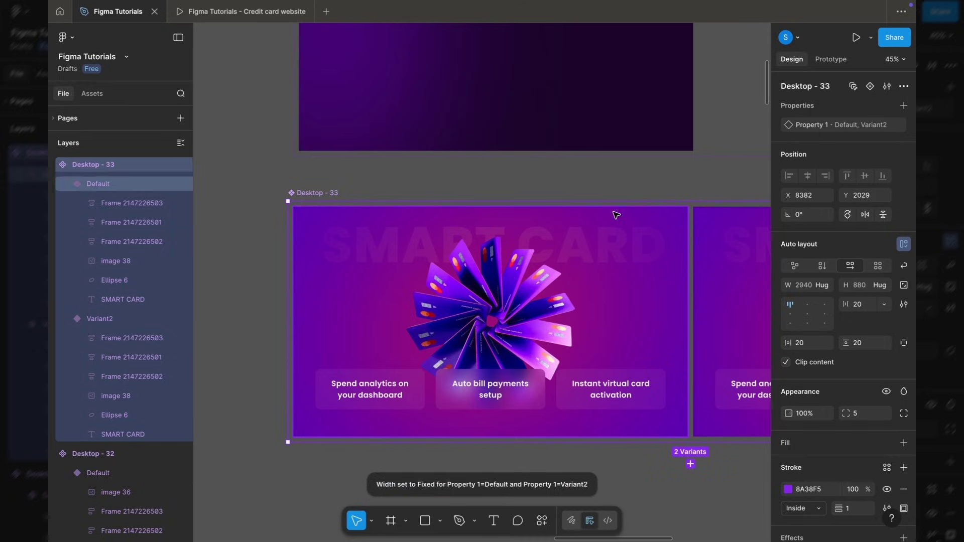
pyautogui.click(860, 303)
pyautogui.write('400')
pyautogui.press('Return')
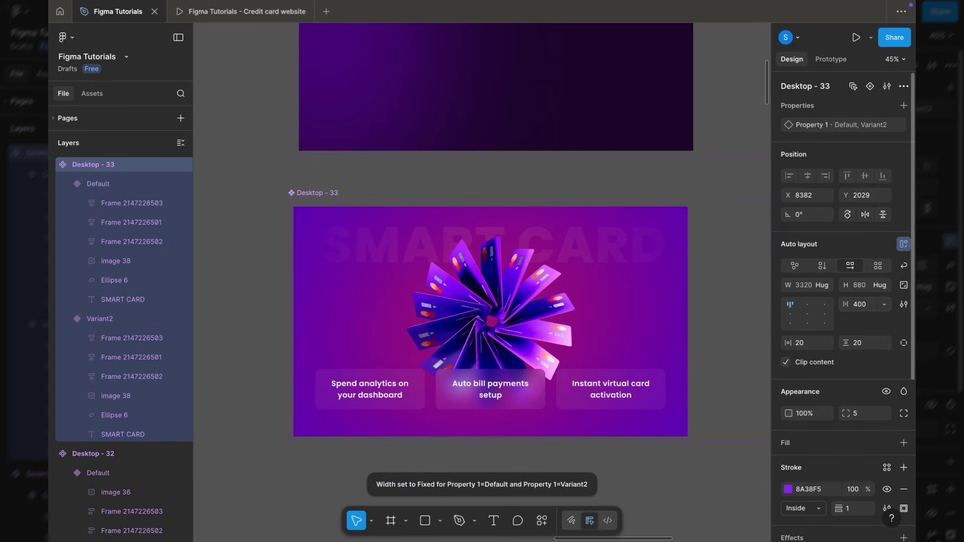
# Scale the Default variant's "SMART CARD" text down to about 409 × 89 and make it fully transparent.
pyautogui.doubleClick(491, 305)
pyautogui.click(607, 243)
pyautogui.scroll(2, 607, 243)
pyautogui.press('k')
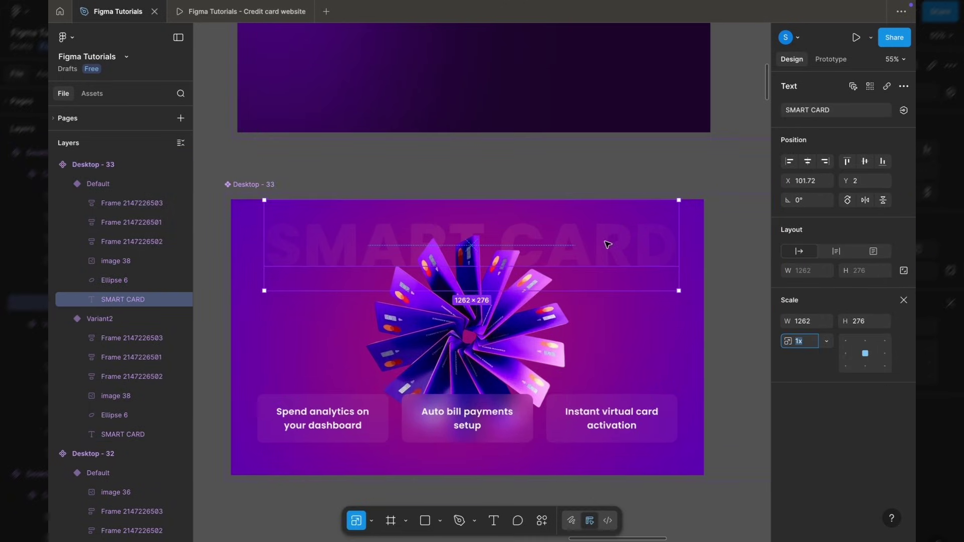
pyautogui.moveTo(677, 201); pyautogui.dragTo(538, 232)
pyautogui.click(903, 300)
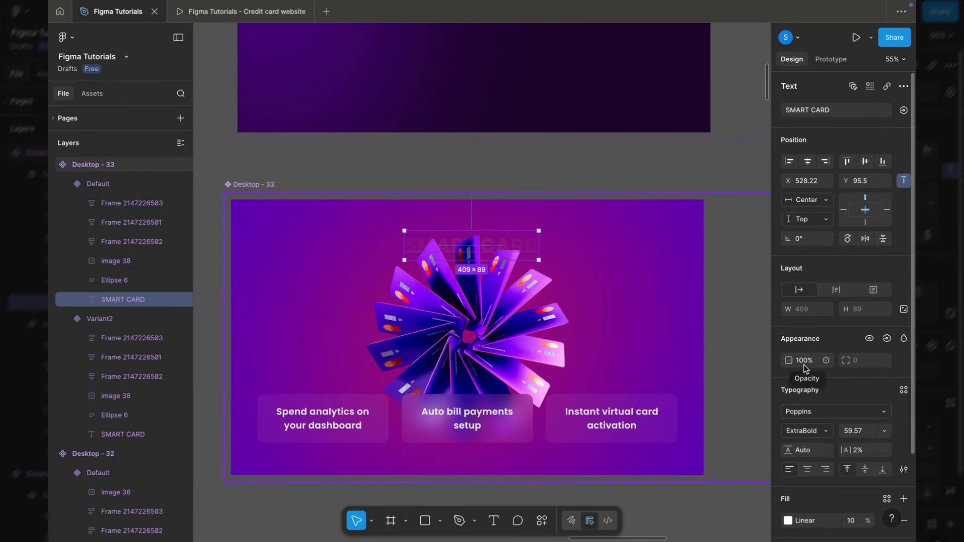
# Scale the Default variant's card fan image down to about 97 × 97, place it above the frame at Y -79, and make it fully transparent.
pyautogui.click(508, 289)
pyautogui.press('k')
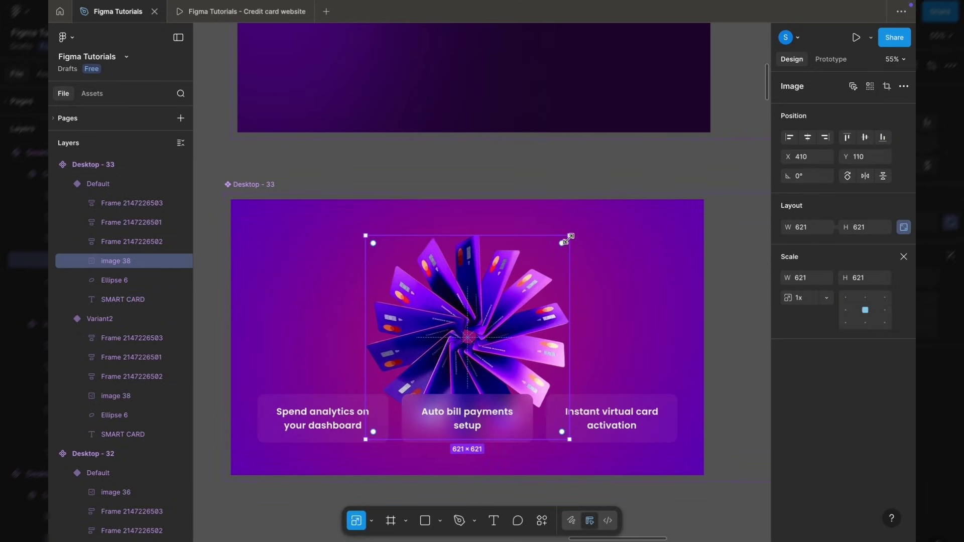
pyautogui.moveTo(569, 238); pyautogui.dragTo(468, 196)
pyautogui.click(904, 256)
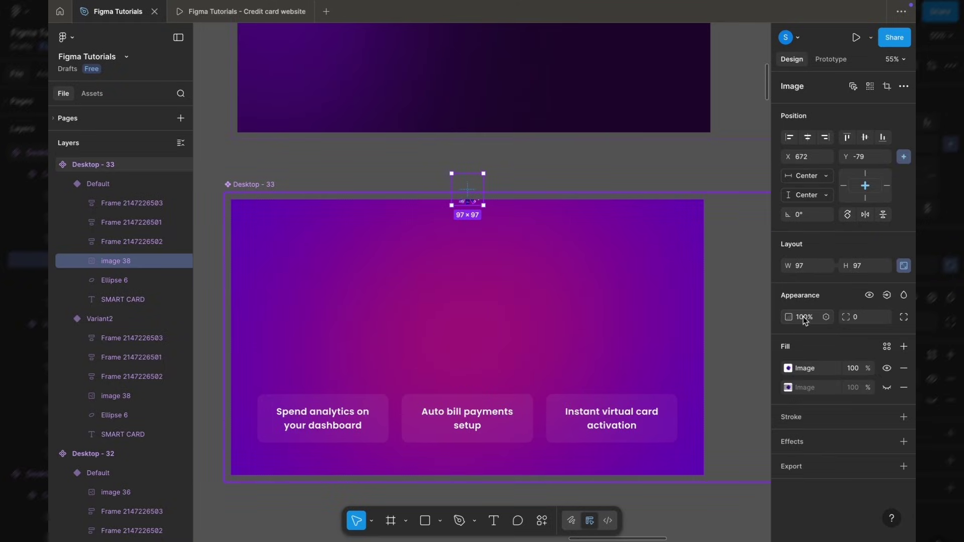
# Move the Default variant's "Spend analytics on your dashboard" card left to X -281 and set its opacity to 0%.
pyautogui.click(367, 423)
pyautogui.moveTo(366, 423); pyautogui.dragTo(247, 423)
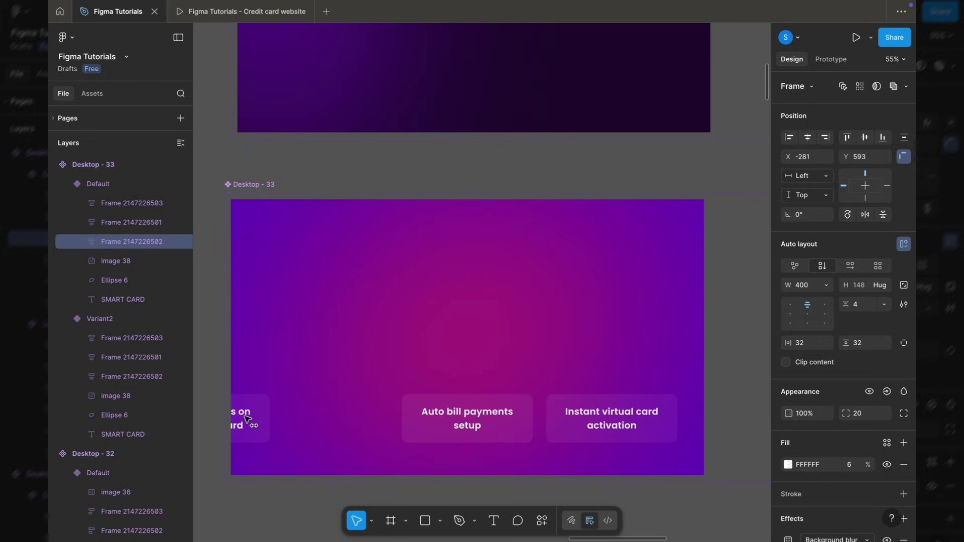
pyautogui.click(815, 413)
pyautogui.write('0')
pyautogui.press('Return')
# Move the "Instant virtual card activation" card right to X 1375 and the "Auto bill payments setup" card down to Y 813, both at 0% opacity.
pyautogui.click(552, 424)
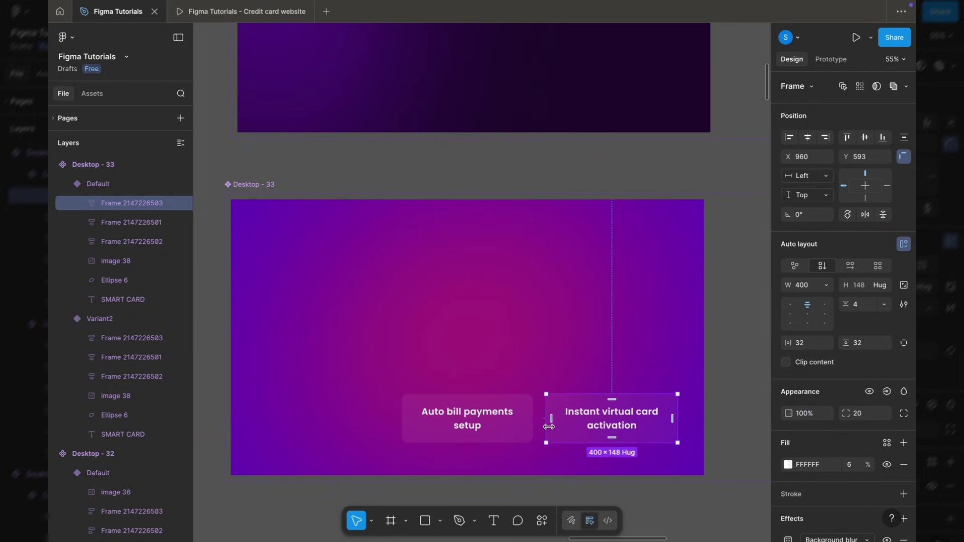
pyautogui.moveTo(552, 424); pyautogui.dragTo(698, 426)
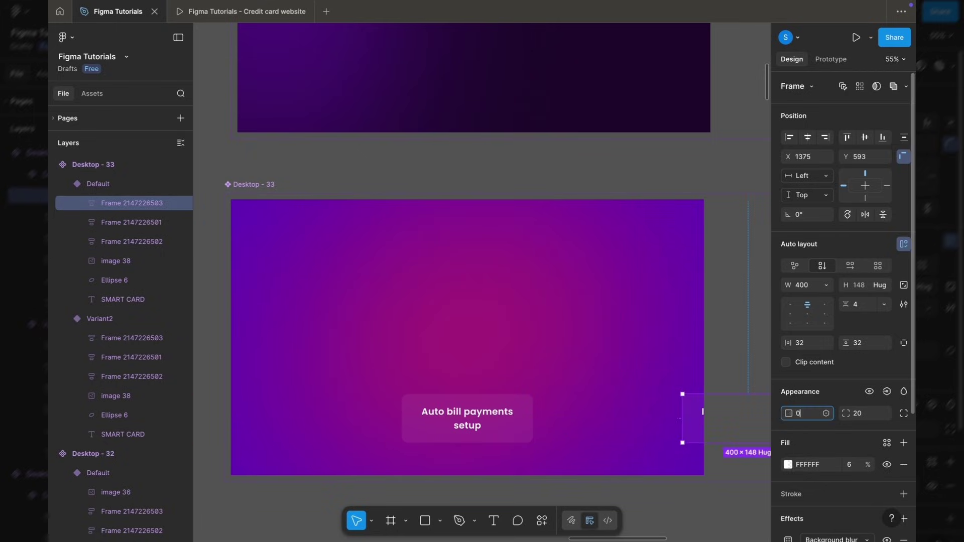
pyautogui.moveTo(482, 407); pyautogui.dragTo(482, 477)
pyautogui.click(806, 414)
pyautogui.write('00')
pyautogui.press('Return')
pyautogui.scroll(-3, 589, 325)
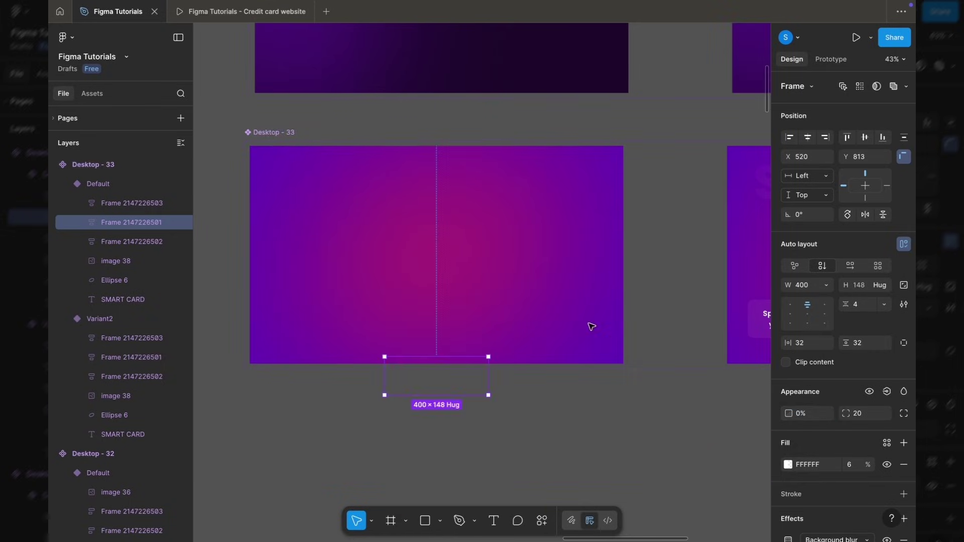
# Link the "SMART CARD" component's Default variant to Variant2 with a Mouse enter trigger.
pyautogui.click(581, 422)
pyautogui.scroll(-4, 581, 422)
pyautogui.hscroll(5, 581, 422)
pyautogui.hscroll(-2, 581, 422)
pyautogui.scroll(2, 393, 309)
pyautogui.click(393, 309)
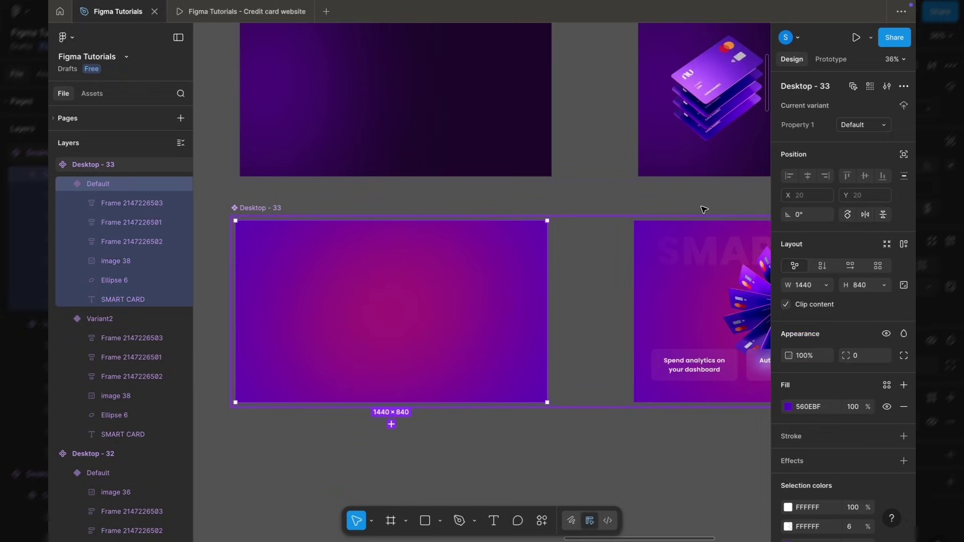
pyautogui.click(830, 59)
pyautogui.moveTo(546, 311); pyautogui.dragTo(672, 324)
pyautogui.click(656, 368)
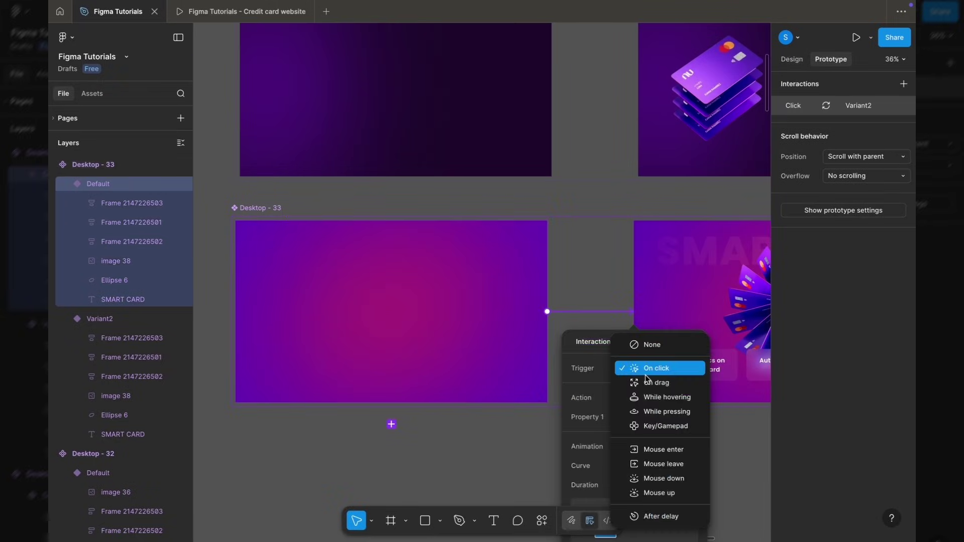
pyautogui.click(652, 447)
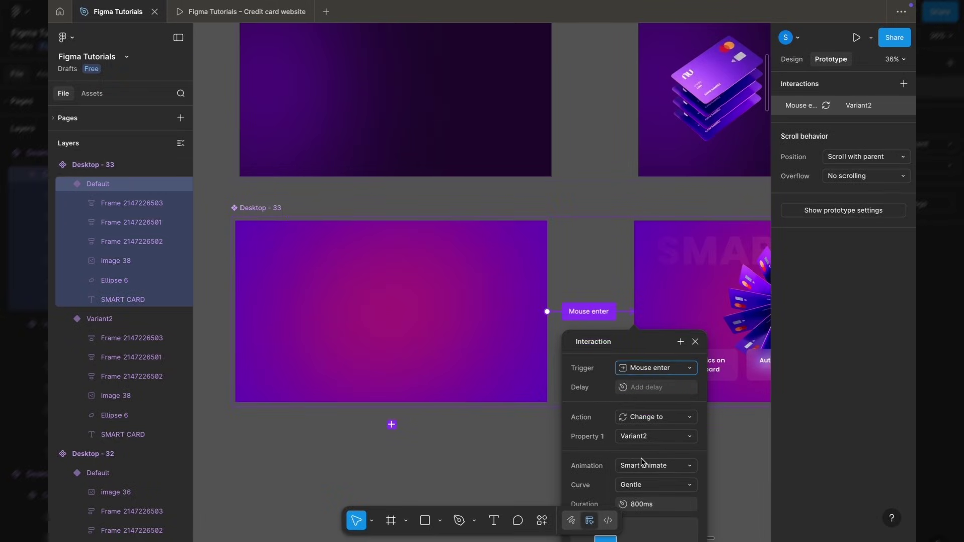
pyautogui.click(516, 453)
# Turn the "Rewards & Cashback Section" of the landing page into a component and duplicate it in place.
pyautogui.scroll(-3, 516, 453)
pyautogui.hscroll(-4, 516, 454)
pyautogui.click(457, 329)
pyautogui.scroll(-1, 446, 321)
pyautogui.scroll(3, 433, 301)
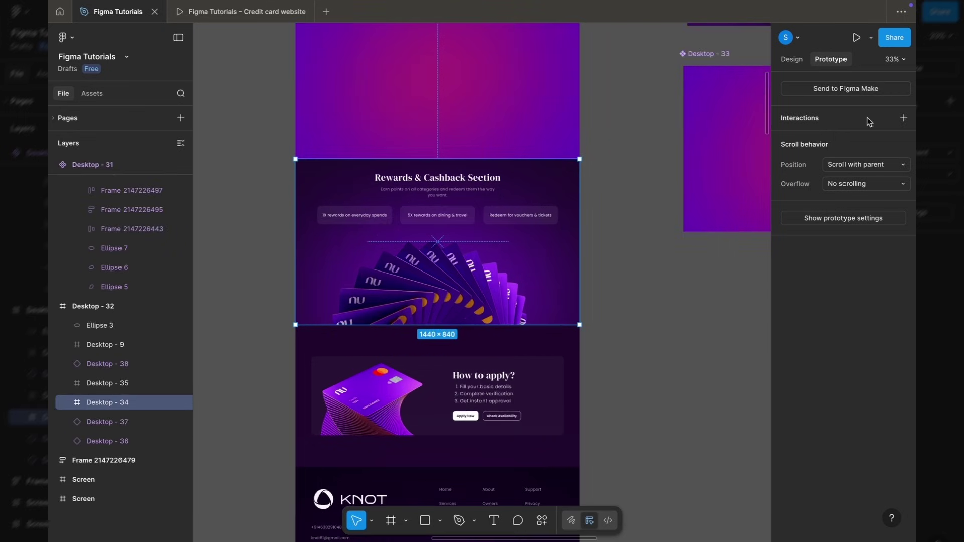
pyautogui.click(791, 59)
pyautogui.click(860, 86)
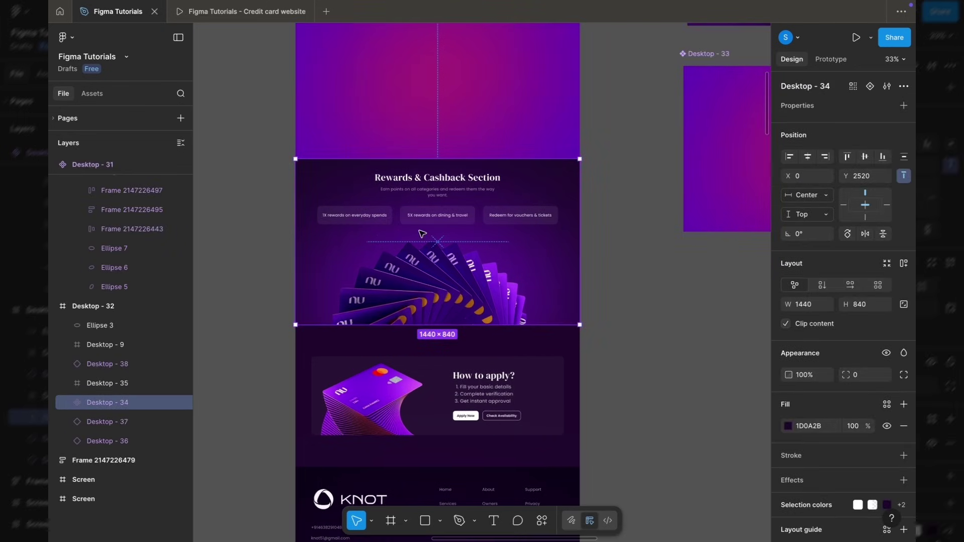
pyautogui.hotkey('ctrl', 'd')
# Move the original "Rewards & Cashback Section" component out of the page below the "SMART CARD" component, to about X 8382, Y 3105.
pyautogui.click(106, 427)
pyautogui.scroll(-3, 362, 299)
pyautogui.moveTo(387, 304); pyautogui.dragTo(628, 372)
pyautogui.hotkey('shift', '2')
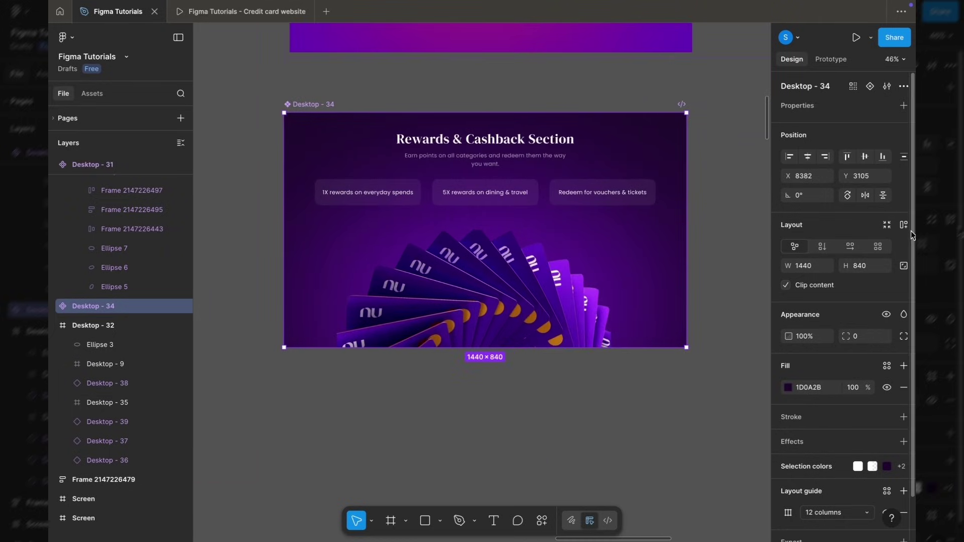
# Add a second variant to the "Rewards & Cashback Section" component.
pyautogui.click(905, 225)
pyautogui.hotkey('ctrl', 'z')
pyautogui.click(869, 86)
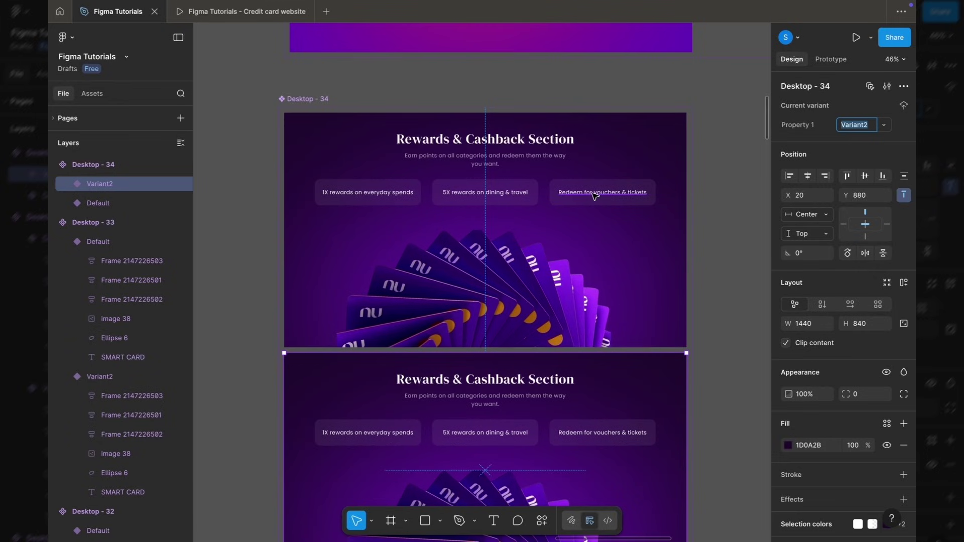
# Arrange the two "Rewards & Cashback Section" variants side by side with horizontal auto layout and a gap of 400.
pyautogui.scroll(-1, 570, 205)
pyautogui.hscroll(1, 570, 205)
pyautogui.click(305, 67)
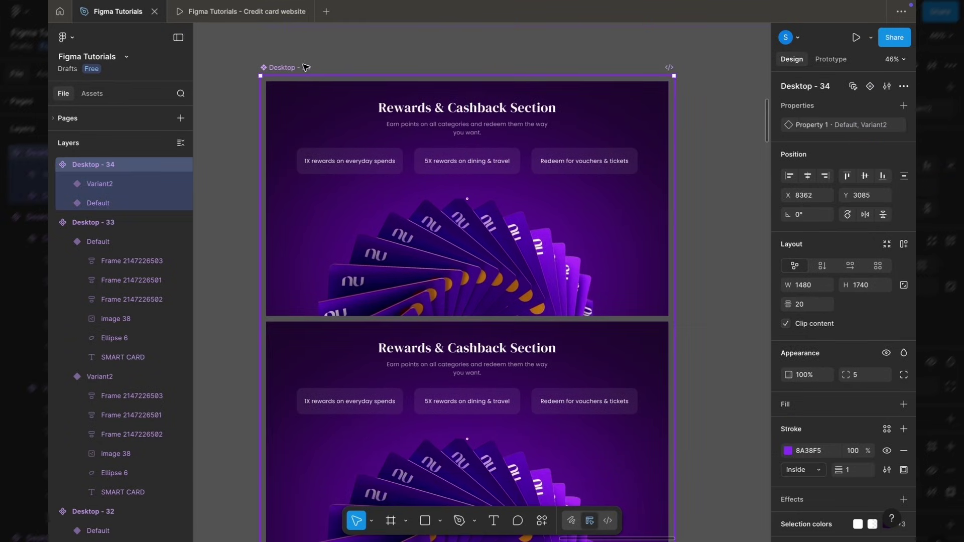
pyautogui.click(904, 244)
pyautogui.click(849, 266)
pyautogui.hotkey('ctrl', 'z')
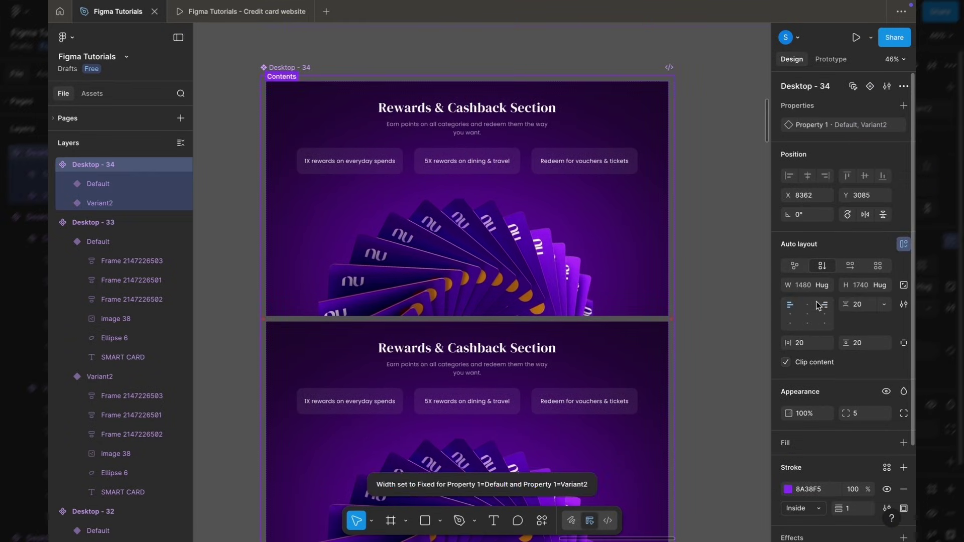
pyautogui.click(849, 265)
pyautogui.click(862, 305)
pyautogui.write('400')
pyautogui.press('Return')
# In the Default variant, ungroup the frame around the heading and cards, and ungroup the row of reward cards.
pyautogui.doubleClick(535, 161)
pyautogui.rightClick(532, 161)
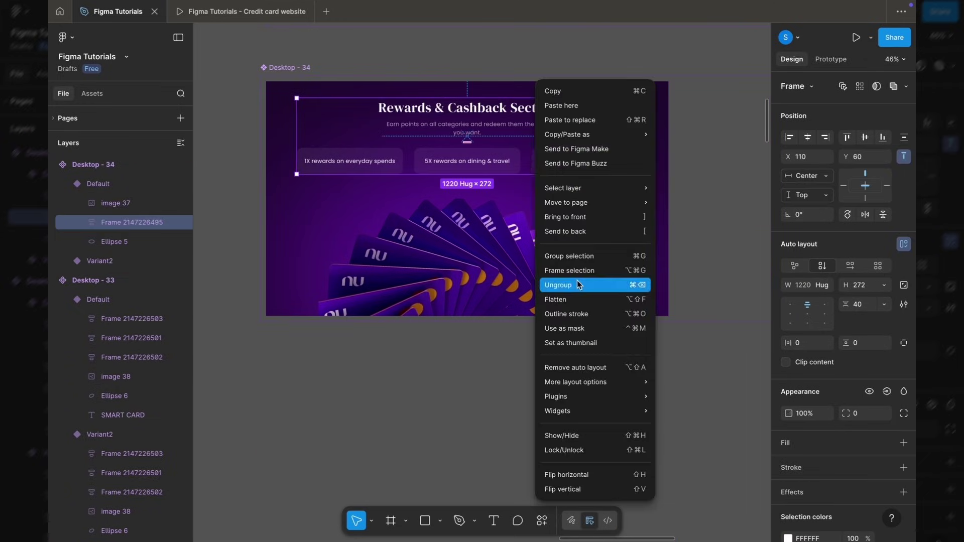
pyautogui.click(557, 285)
pyautogui.rightClick(505, 160)
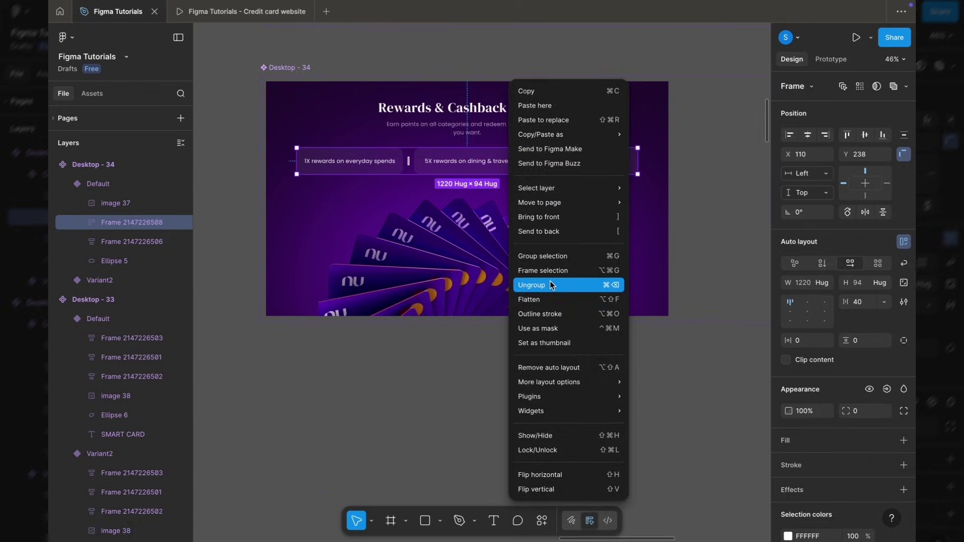
pyautogui.click(551, 285)
# In Variant2, ungroup the heading-and-cards frame and the row of reward cards as well.
pyautogui.hscroll(6, 603, 211)
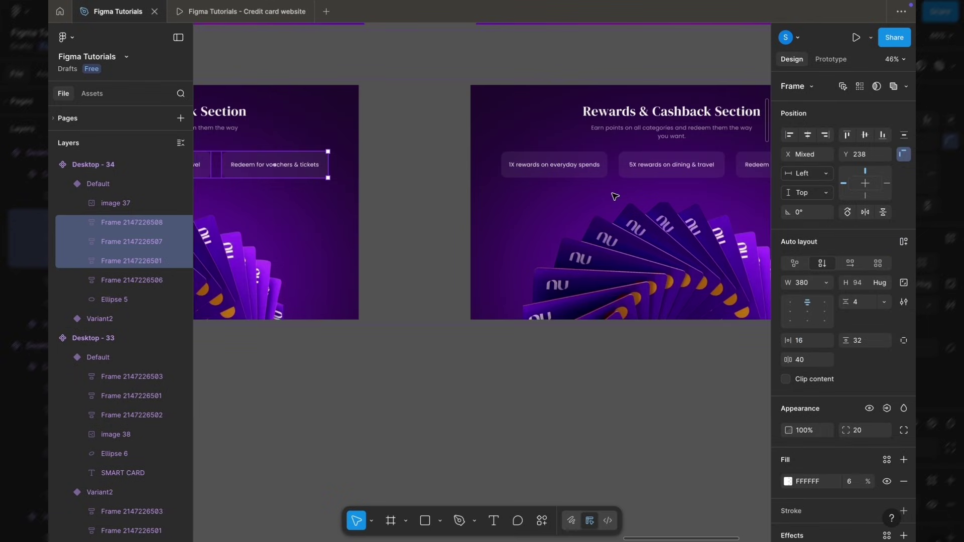
pyautogui.doubleClick(627, 108)
pyautogui.rightClick(627, 109)
pyautogui.click(661, 284)
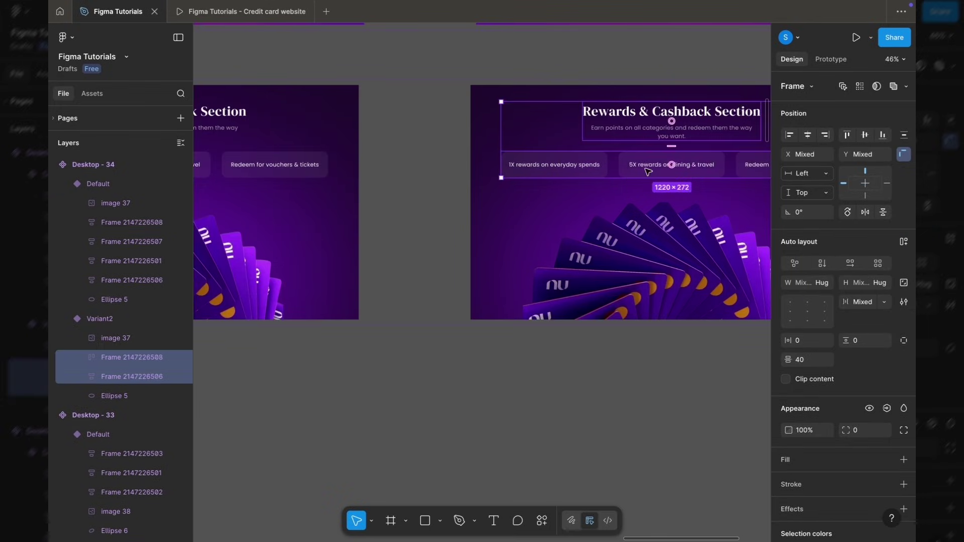
pyautogui.click(647, 171)
pyautogui.rightClick(647, 169)
pyautogui.click(677, 285)
# Move the Default variant's "Rewards & Cashback Section" heading frame up to about X 402, Y -99 and set its opacity to 0%.
pyautogui.click(624, 382)
pyautogui.scroll(-4, 624, 384)
pyautogui.hscroll(-2, 605, 404)
pyautogui.click(363, 221)
pyautogui.scroll(7, 362, 221)
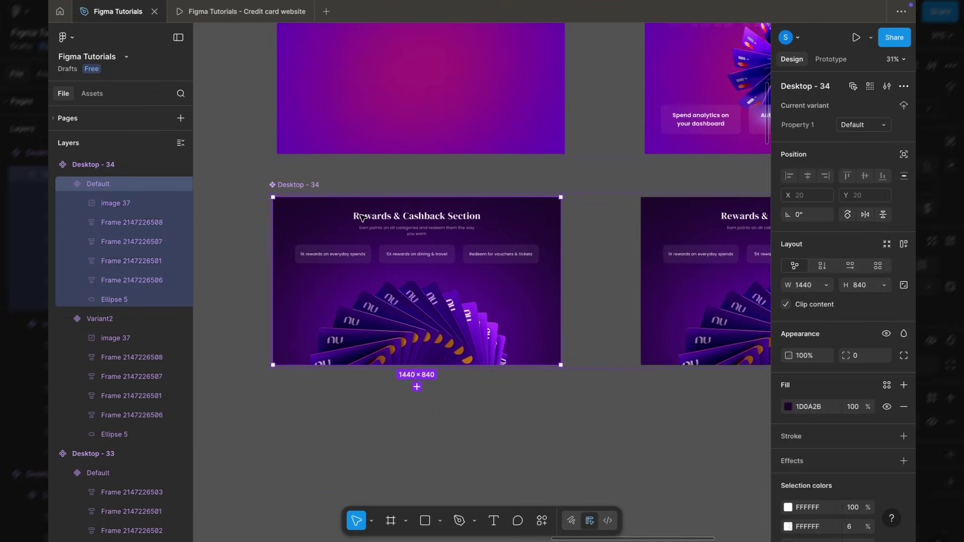
pyautogui.doubleClick(445, 228)
pyautogui.moveTo(446, 231); pyautogui.dragTo(505, 173)
pyautogui.click(805, 413)
pyautogui.write('0')
pyautogui.press('Return')
pyautogui.hscroll(-2, 566, 246)
pyautogui.scroll(-1, 566, 246)
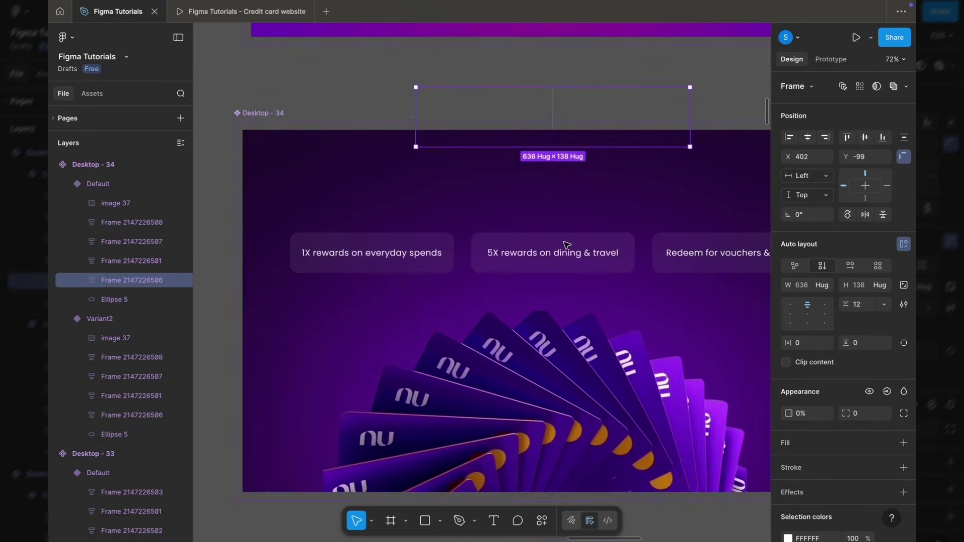
# Move the Default variant's "1X rewards on everyday spends" card left to about X -301 and set its opacity to 0%.
pyautogui.scroll(-3, 566, 245)
pyautogui.click(504, 240)
pyautogui.moveTo(497, 243); pyautogui.dragTo(379, 243)
pyautogui.hscroll(4, 527, 239)
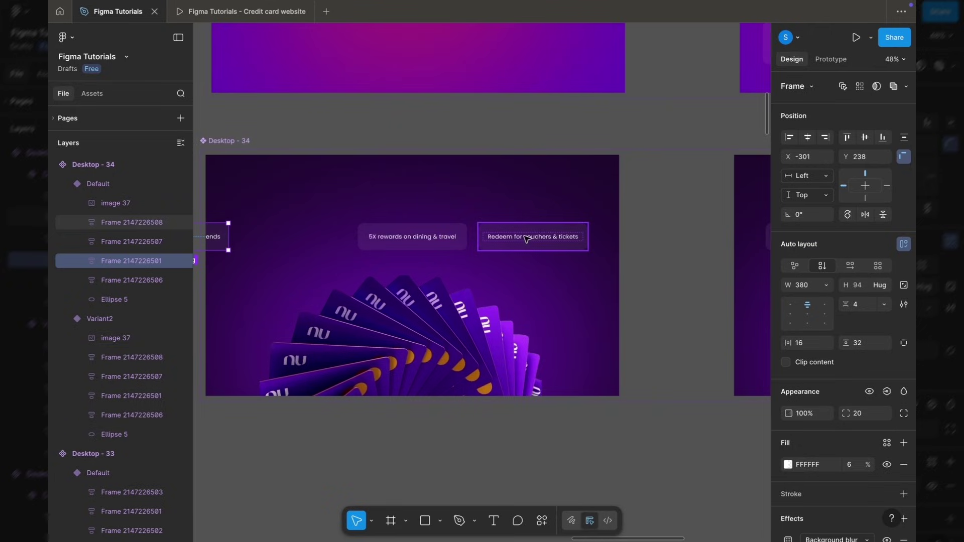
pyautogui.click(811, 418)
pyautogui.write('0')
pyautogui.press('Return')
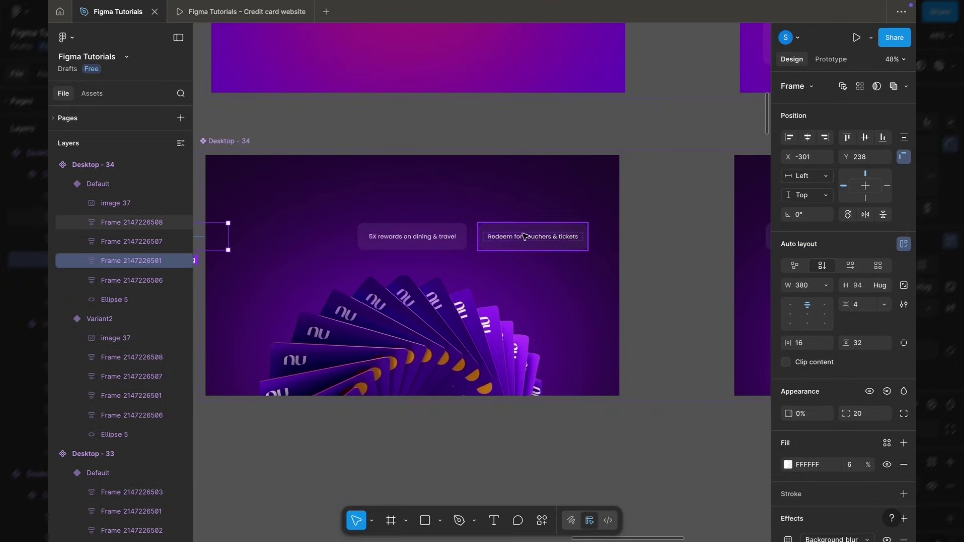
# Move the Default variant's "Redeem for vouchers & tickets" card right to about X 1361 and set its opacity to 0%.
pyautogui.moveTo(522, 235); pyautogui.dragTo(633, 242)
pyautogui.click(814, 414)
pyautogui.write('0')
pyautogui.press('Return')
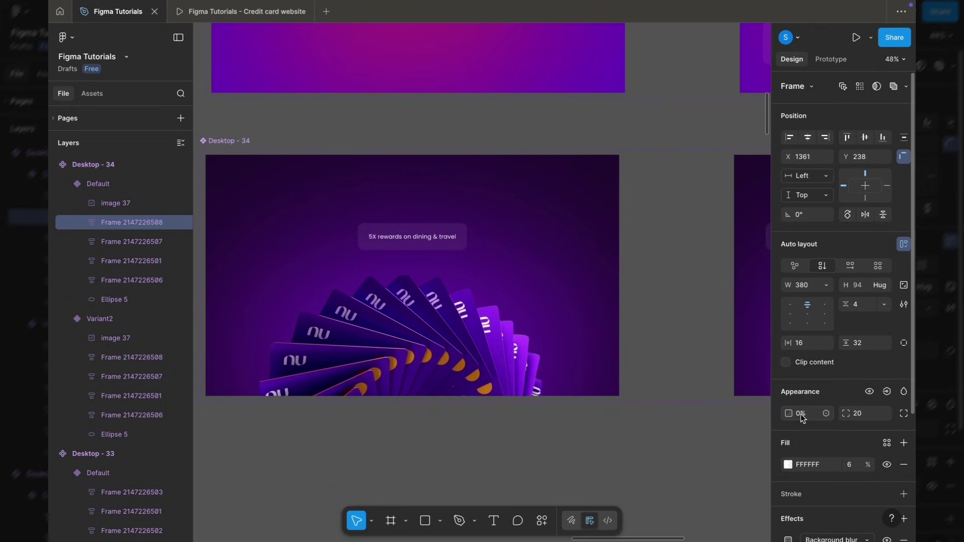
# Set the opacity of the Default variant's "5X rewards on dining & travel" card to 0%.
pyautogui.click(412, 240)
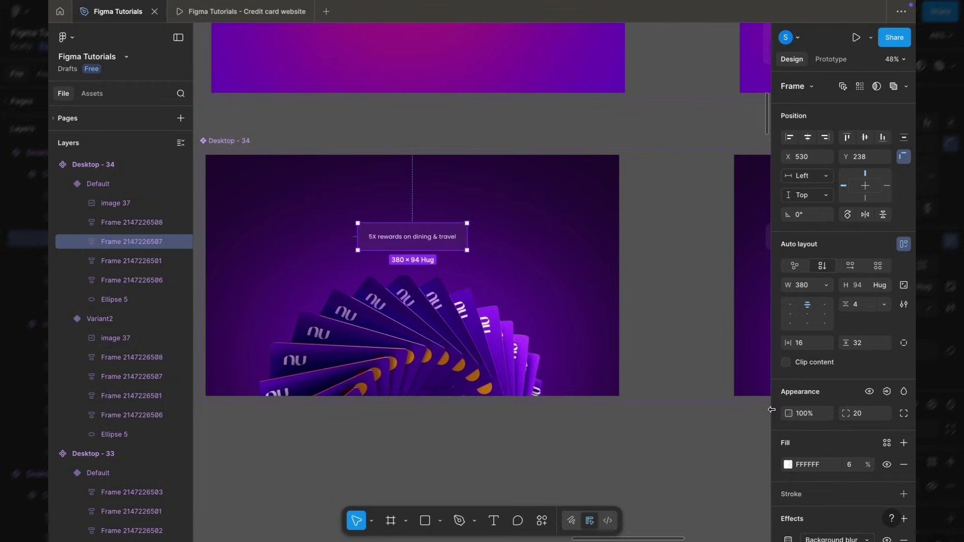
pyautogui.click(805, 414)
pyautogui.write('0')
pyautogui.press('Return')
# Scale the Default variant's fanned card image down to about 484 × 272, place it below the section near Y 892, and set its opacity to 0%.
pyautogui.click(464, 311)
pyautogui.moveTo(464, 311); pyautogui.dragTo(460, 390)
pyautogui.press('k')
pyautogui.moveTo(542, 370); pyautogui.dragTo(456, 410)
pyautogui.press('v')
pyautogui.click(806, 317)
pyautogui.write('0')
pyautogui.press('Return')
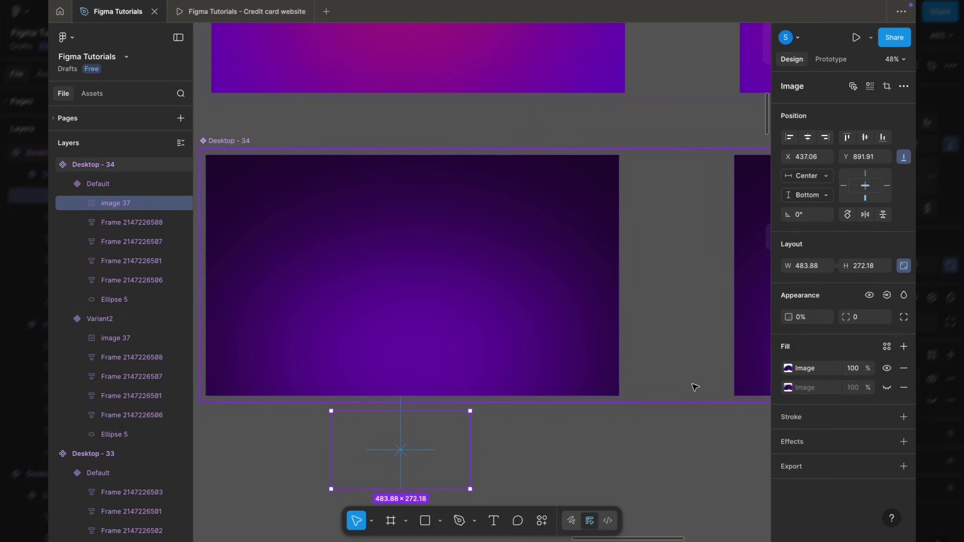
# Link the "Rewards & Cashback Section" Default variant to Variant2 with a Mouse enter trigger.
pyautogui.click(660, 435)
pyautogui.scroll(-5, 661, 436)
pyautogui.hscroll(2, 660, 436)
pyautogui.rightClick(570, 395)
pyautogui.click(471, 286)
pyautogui.scroll(3, 451, 353)
pyautogui.click(482, 296)
pyautogui.hotkey('shift', 'e')
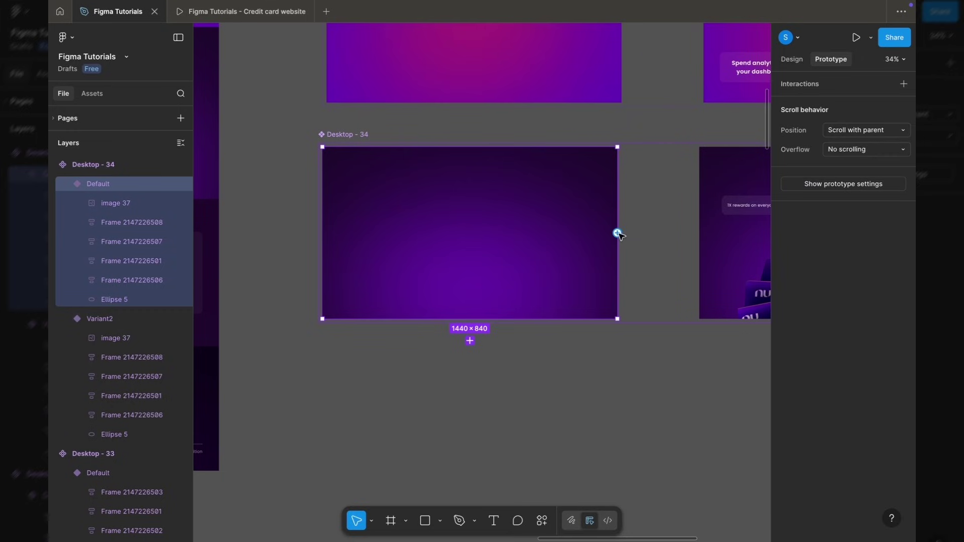
pyautogui.moveTo(617, 232); pyautogui.dragTo(697, 232)
pyautogui.click(712, 293)
pyautogui.click(728, 372)
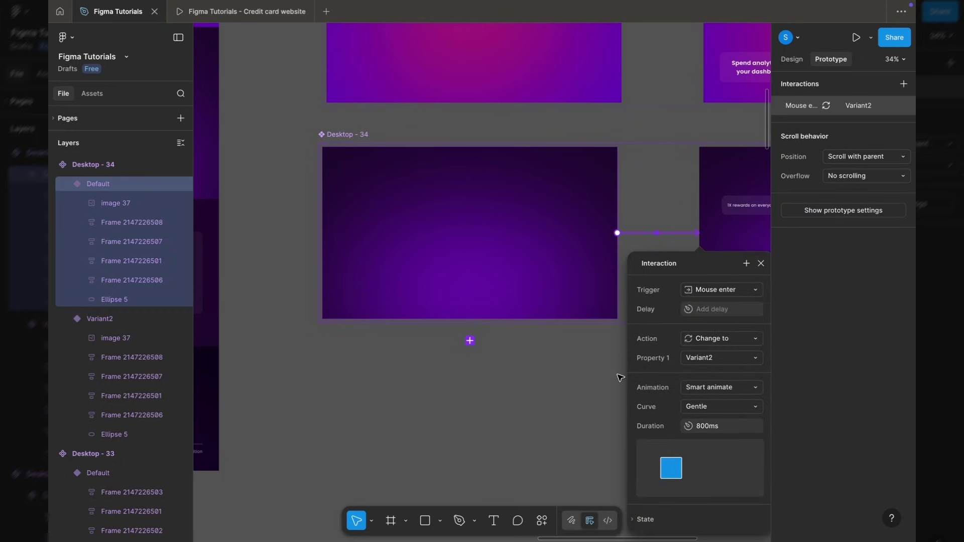
pyautogui.click(542, 386)
# Turn the "How to apply?" section of the landing page into a component and duplicate it in place.
pyautogui.scroll(-2, 542, 386)
pyautogui.hscroll(-3, 541, 386)
pyautogui.click(385, 273)
pyautogui.scroll(-3, 389, 276)
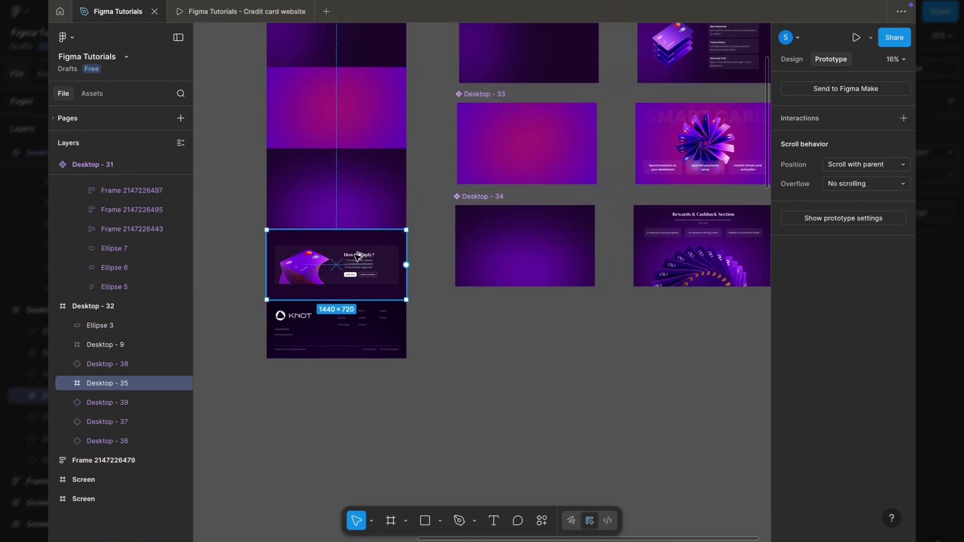
pyautogui.moveTo(360, 258); pyautogui.dragTo(512, 316)
pyautogui.hotkey('ctrl', 'z')
pyautogui.scroll(5, 327, 266)
pyautogui.hscroll(-2, 333, 268)
pyautogui.hotkey('alt', '8')
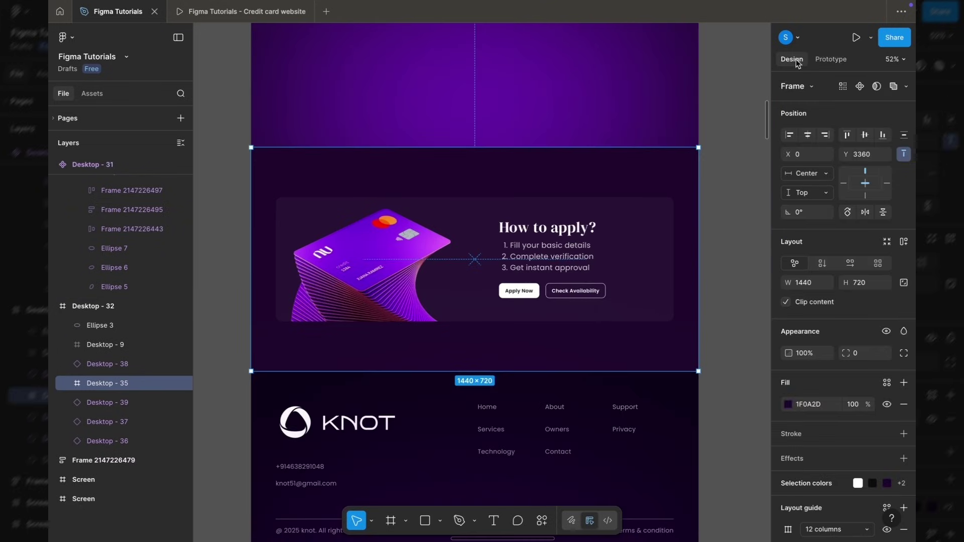
pyautogui.hotkey('ctrl', 'alt', 'k')
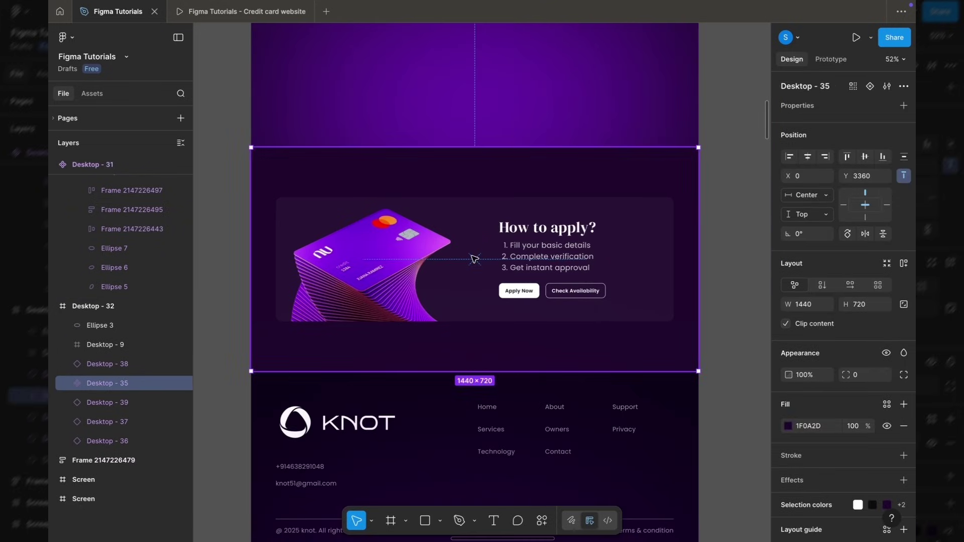
pyautogui.hotkey('ctrl', 'd')
# Move the original "How to apply?" component out of the page below the rewards component, to about X 8362, Y 4141.
pyautogui.click(118, 405)
pyautogui.scroll(-5, 422, 243)
pyautogui.moveTo(444, 248); pyautogui.dragTo(623, 327)
pyautogui.scroll(4, 624, 327)
pyautogui.rightClick(622, 327)
pyautogui.click(777, 132)
pyautogui.scroll(2, 597, 274)
pyautogui.doubleClick(598, 274)
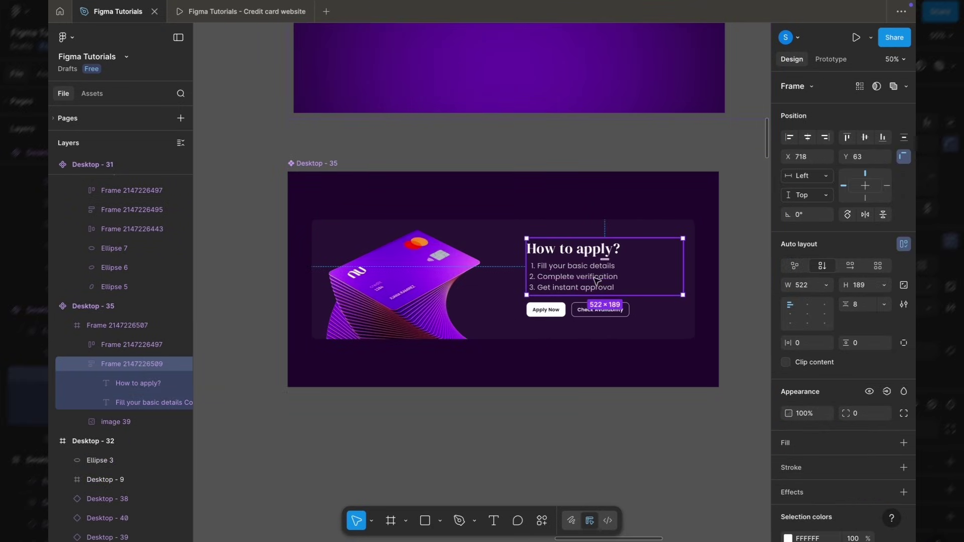
pyautogui.rightClick(597, 274)
pyautogui.click(489, 269)
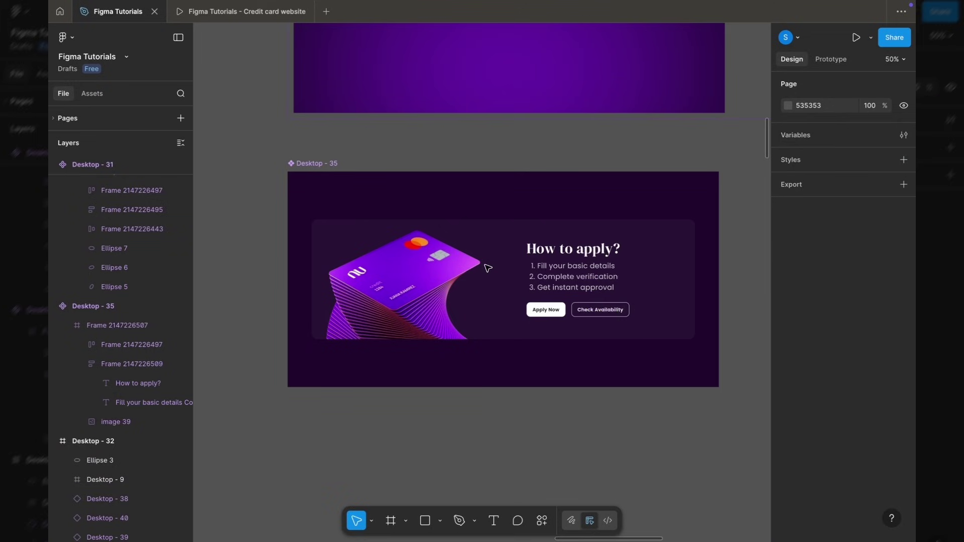
# Add a second variant to the "How to apply?" component and arrange both variants horizontally with auto layout and a gap of 400.
pyautogui.click(312, 163)
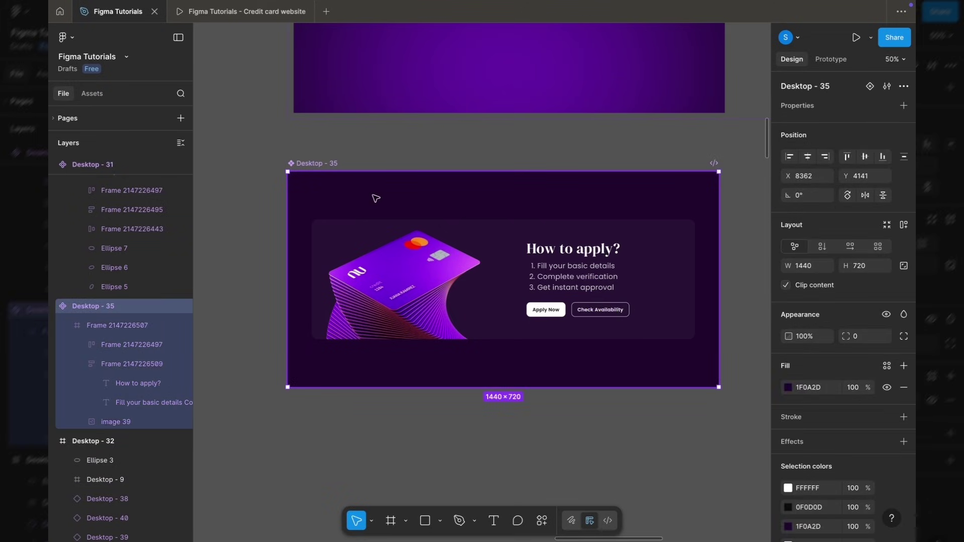
pyautogui.click(869, 86)
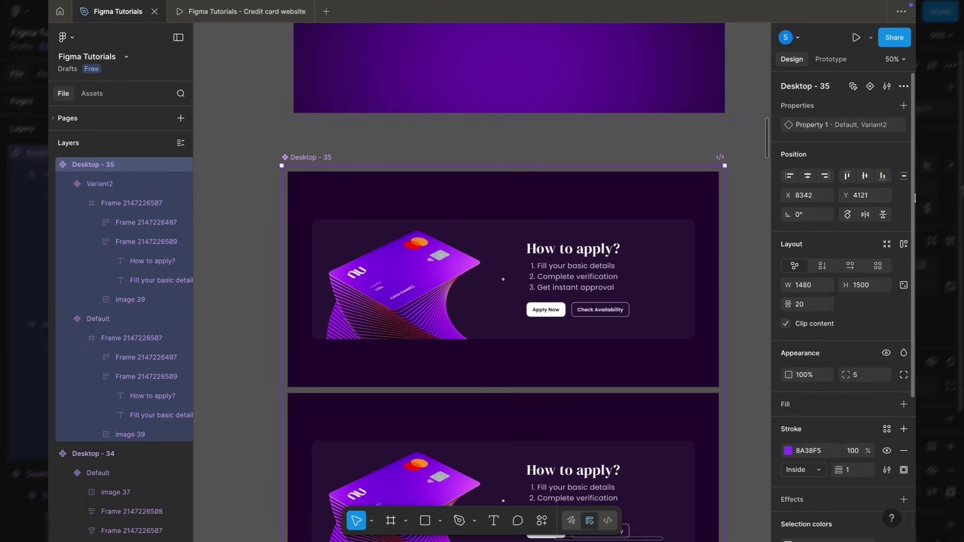
pyautogui.click(904, 244)
pyautogui.click(826, 285)
pyautogui.click(821, 302)
pyautogui.click(850, 267)
pyautogui.click(861, 306)
pyautogui.write('400')
pyautogui.press('Return')
# Move the card image in the Default "How to apply?" variant down, scale it smaller, and set its opacity to 0%.
pyautogui.scroll(3, 394, 255)
pyautogui.keyDown('super'); pyautogui.click(393, 255); pyautogui.keyUp('super')
pyautogui.moveTo(464, 212); pyautogui.dragTo(466, 381)
pyautogui.moveTo(557, 324); pyautogui.dragTo(509, 368)
pyautogui.click(812, 317)
pyautogui.write('0')
pyautogui.press('Return')
# Move the Default variant's "How to apply?" text block and button row upward together and set their opacity to 0%.
pyautogui.hscroll(4, 707, 271)
pyautogui.click(519, 296)
pyautogui.keyDown('shift'); pyautogui.click(531, 337); pyautogui.keyUp('shift')
pyautogui.moveTo(562, 312); pyautogui.dragTo(548, 204)
pyautogui.click(812, 429)
pyautogui.write('0')
pyautogui.press('Return')
pyautogui.scroll(-3, 476, 310)
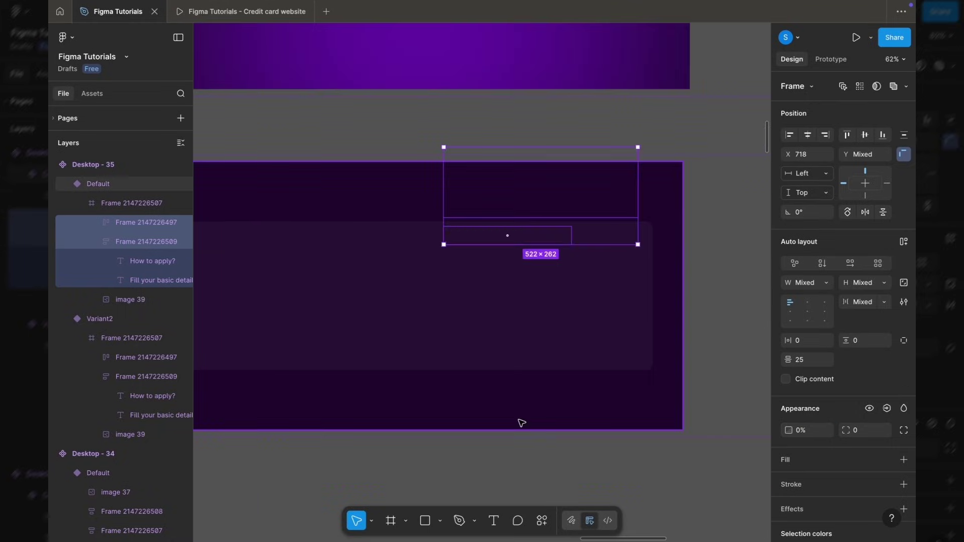
# Set the opacity of the 1280 × 400 rounded panel in the Default "How to apply?" variant to 0%.
pyautogui.scroll(-3, 521, 424)
pyautogui.click(576, 460)
pyautogui.scroll(-2, 576, 461)
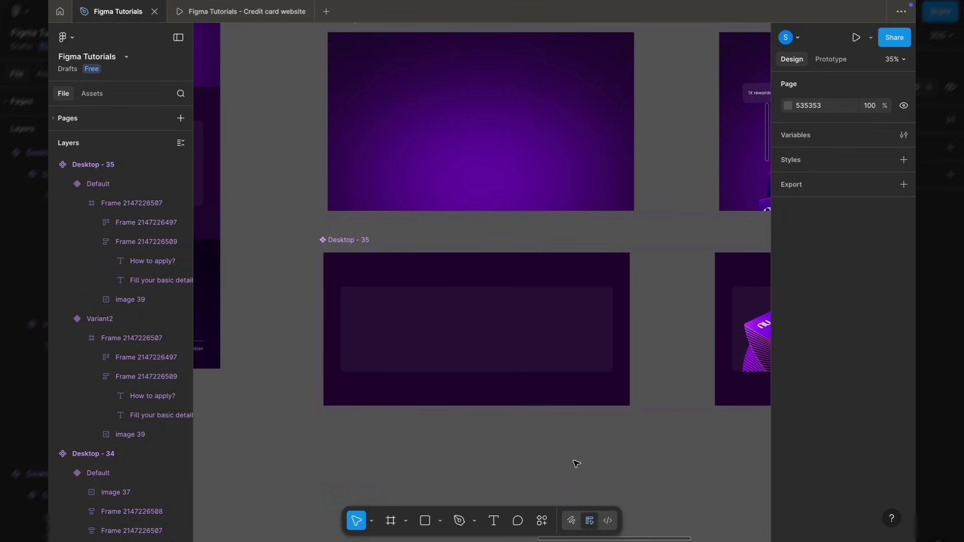
pyautogui.click(538, 316)
pyautogui.scroll(3, 539, 316)
pyautogui.doubleClick(548, 318)
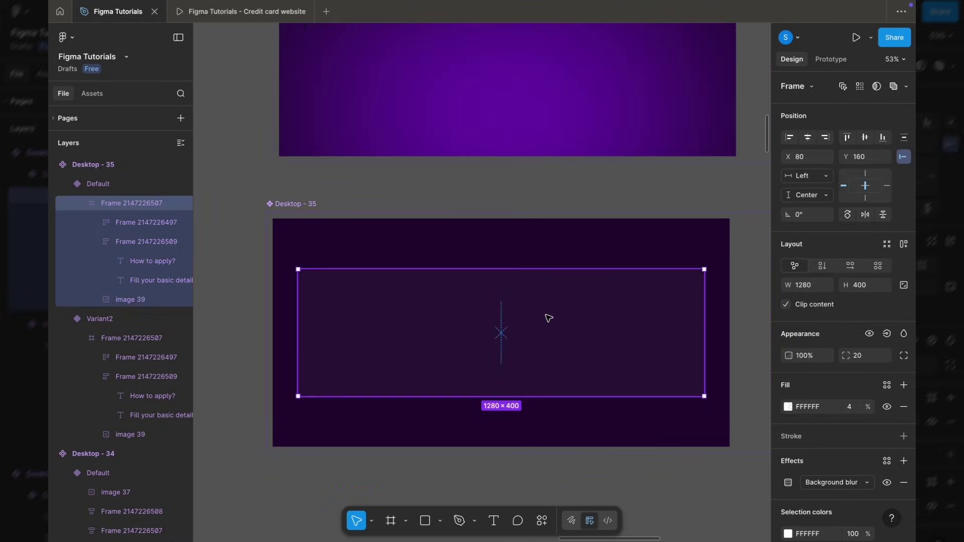
pyautogui.click(804, 360)
pyautogui.write('0')
pyautogui.press('Return')
# Link the "How to apply?" component's Default variant to Variant2 with a Mouse enter trigger.
pyautogui.hscroll(4, 598, 345)
pyautogui.scroll(-3, 598, 345)
pyautogui.click(598, 345)
pyautogui.scroll(-2, 730, 132)
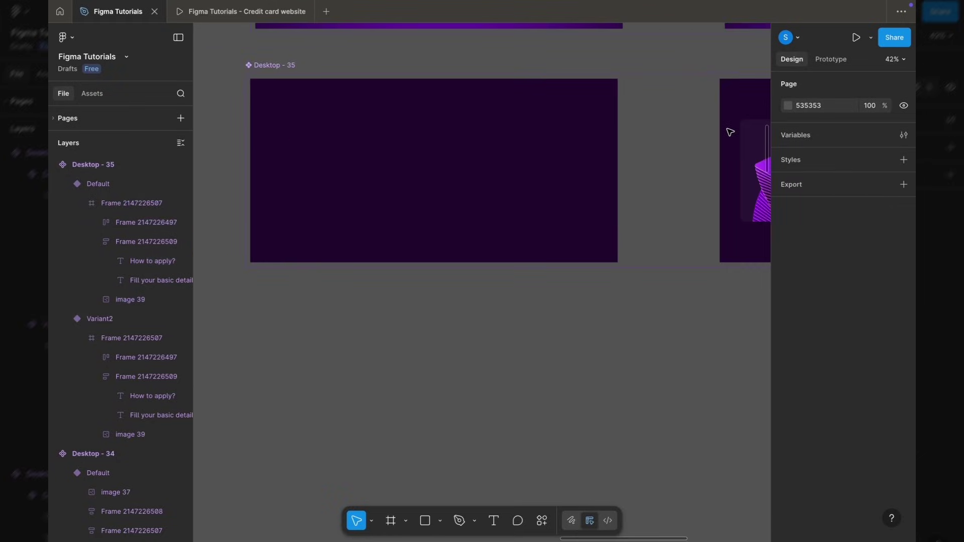
pyautogui.hotkey('shift', 'e')
pyautogui.click(516, 135)
pyautogui.moveTo(623, 172); pyautogui.dragTo(728, 176)
pyautogui.click(730, 234)
pyautogui.click(751, 324)
pyautogui.click(559, 324)
# Turn the KNOT footer of the landing page into a component and duplicate it in place.
pyautogui.scroll(-5, 559, 324)
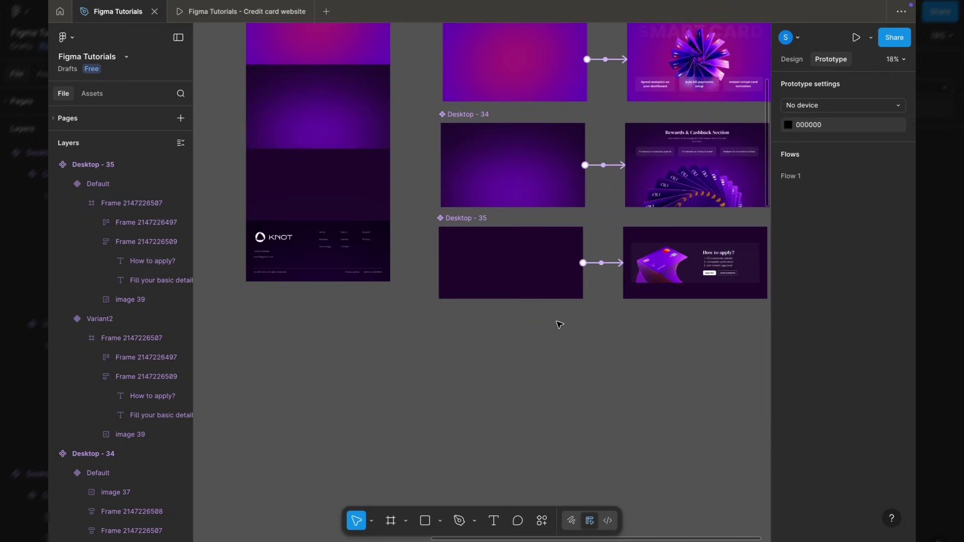
pyautogui.scroll(-2, 559, 324)
pyautogui.scroll(2, 559, 324)
pyautogui.scroll(4, 346, 411)
pyautogui.click(426, 381)
pyautogui.scroll(-1, 370, 308)
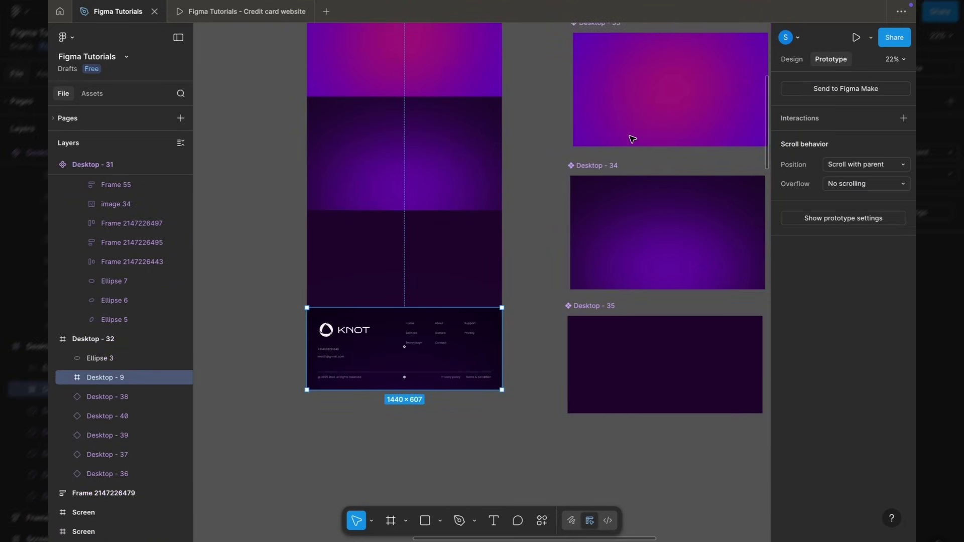
pyautogui.hotkey('shift', 'e')
pyautogui.scroll(4, 432, 267)
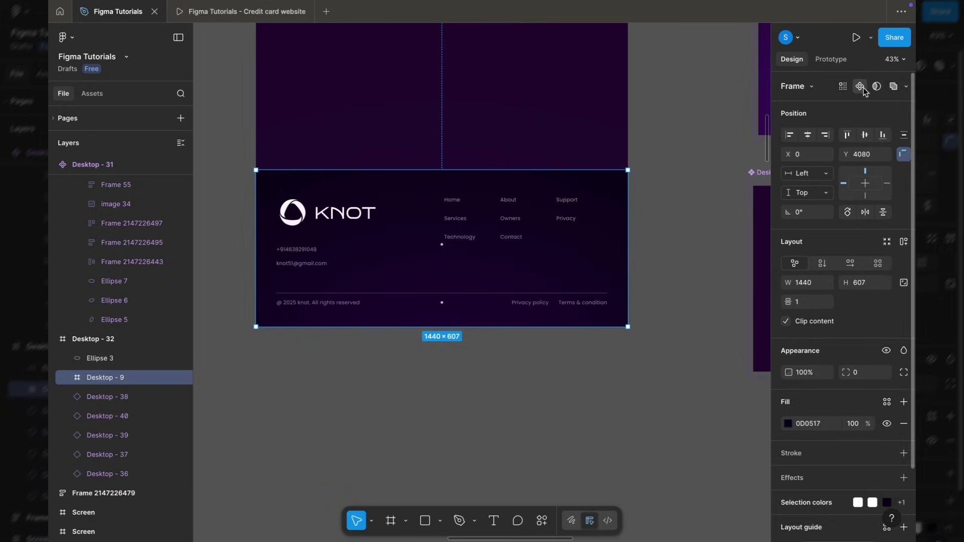
pyautogui.click(860, 86)
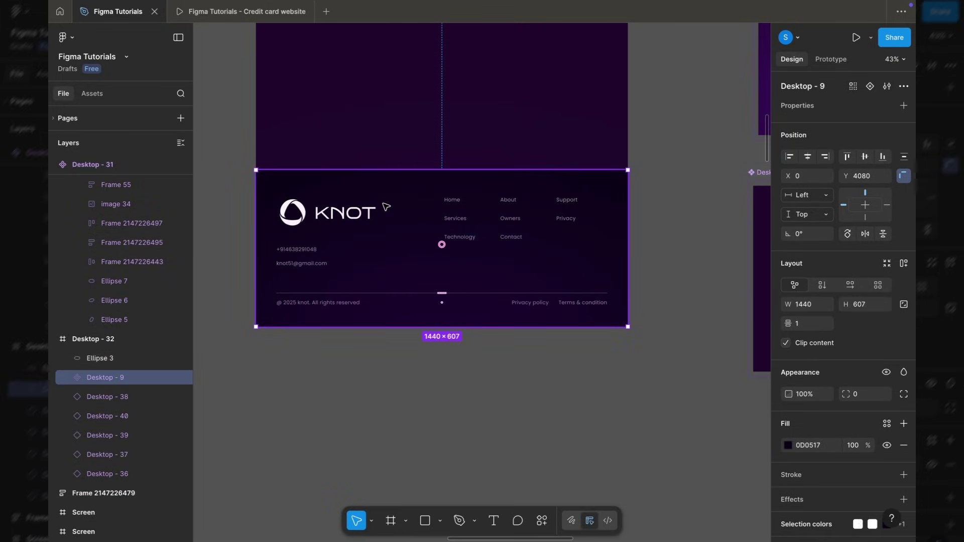
# Move the original KNOT footer component out of the page below the "How to apply?" component, to about X 8382, Y 5136.
pyautogui.scroll(-5, 423, 201)
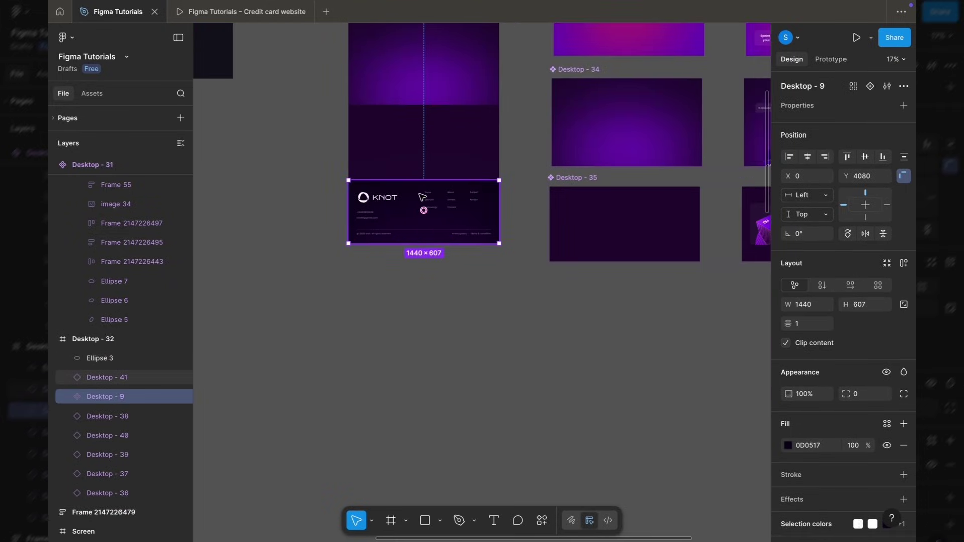
pyautogui.moveTo(423, 197); pyautogui.dragTo(624, 308)
pyautogui.scroll(5, 624, 308)
pyautogui.scroll(-1, 624, 308)
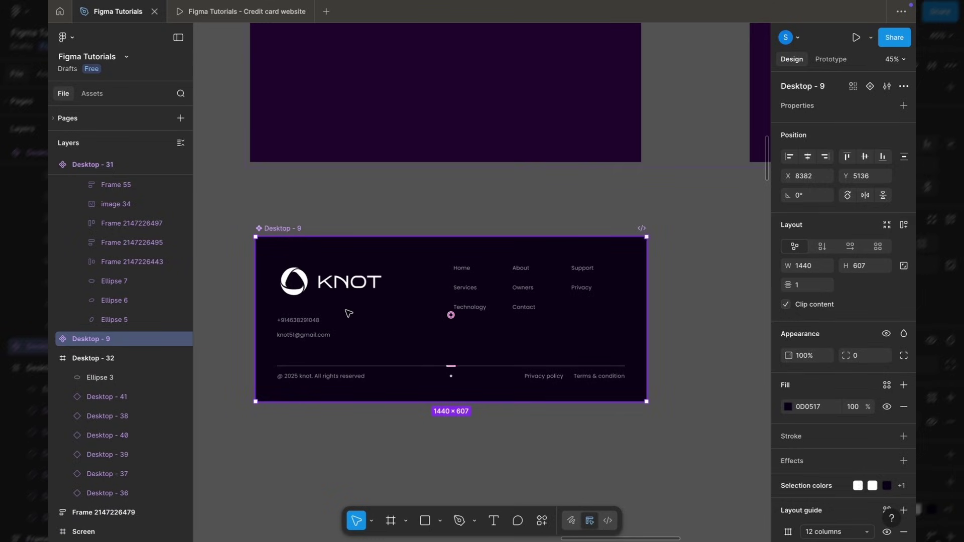
# Add a second variant to the KNOT footer component and lay both variants out horizontally with auto layout and a gap of 400.
pyautogui.click(853, 85)
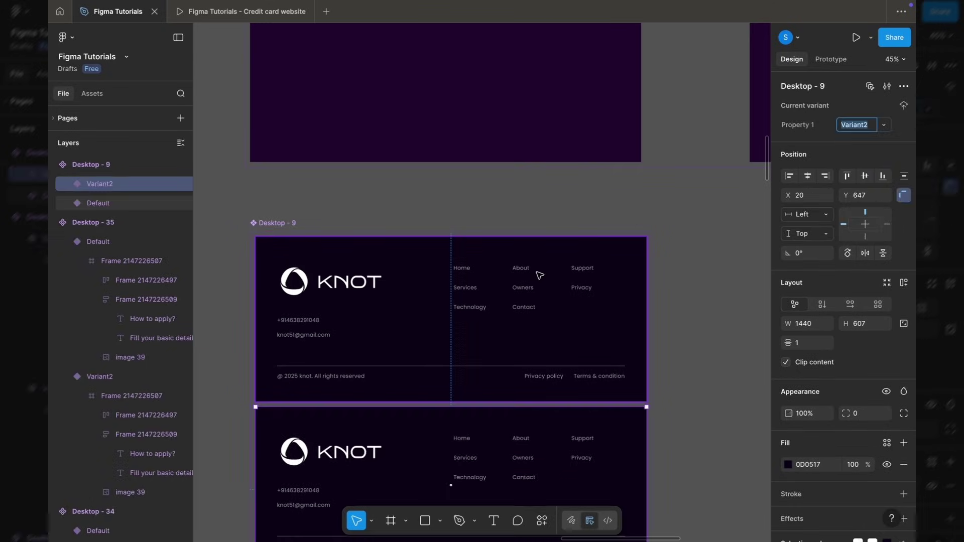
pyautogui.click(903, 245)
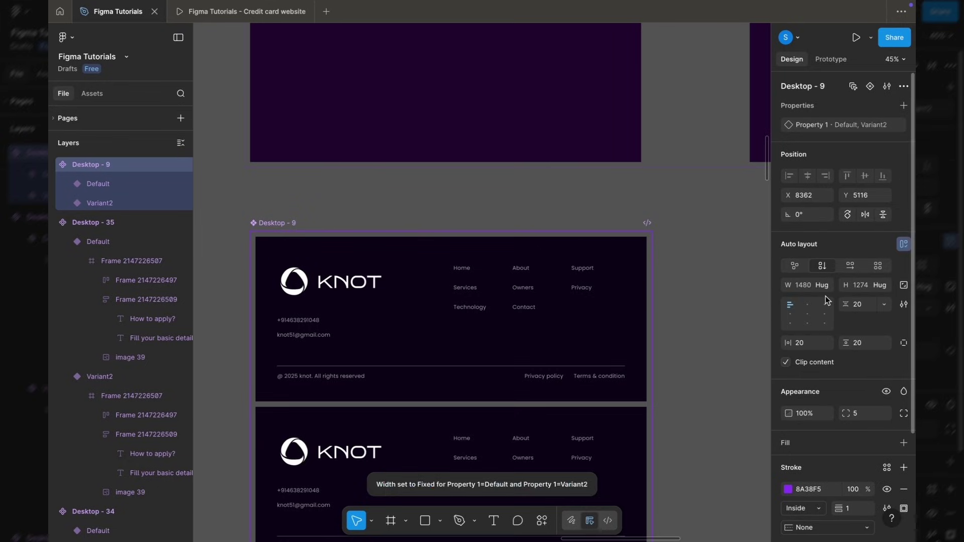
pyautogui.click(850, 266)
pyautogui.click(859, 304)
pyautogui.write('400')
pyautogui.press('Return')
# In the footer's Default variant, shift the logo-and-links block up and left and the copyright row right, with their opacity at 0%.
pyautogui.doubleClick(536, 275)
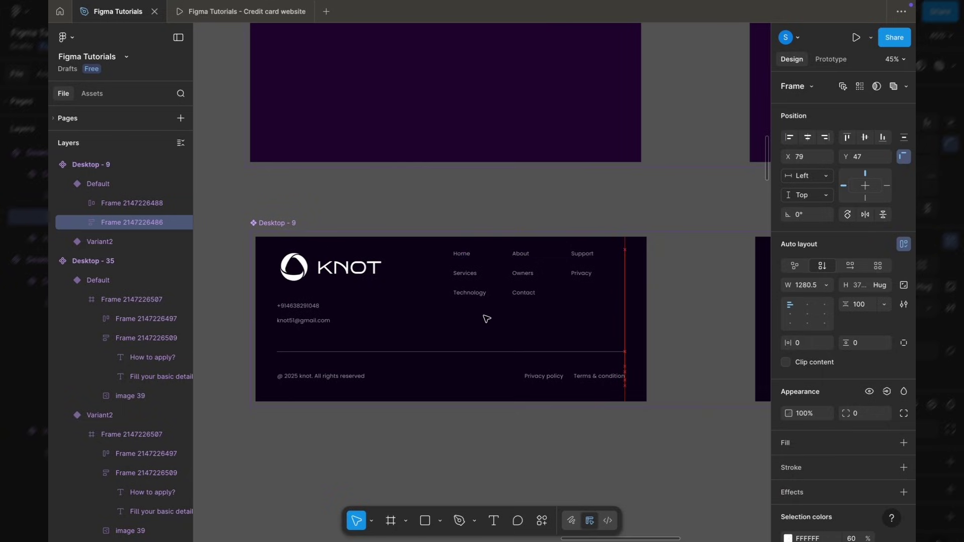
pyautogui.moveTo(462, 359); pyautogui.dragTo(274, 314)
pyautogui.click(322, 374)
pyautogui.moveTo(321, 374); pyautogui.dragTo(655, 376)
pyautogui.press('0')
pyautogui.press('0')
# Link the footer component's Default variant to Variant2 with a Mouse enter trigger.
pyautogui.click(472, 304)
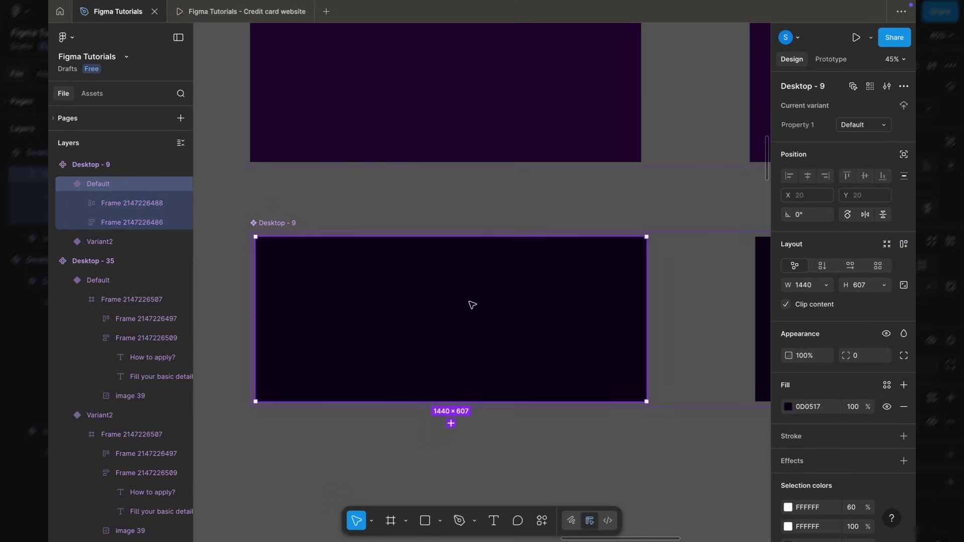
pyautogui.click(830, 58)
pyautogui.moveTo(646, 318)
pyautogui.mouseDown()
pyautogui.moveTo(788, 322)
pyautogui.moveTo(655, 321)
pyautogui.mouseUp()
pyautogui.click(665, 382)
pyautogui.click(628, 456)
pyautogui.click(536, 450)
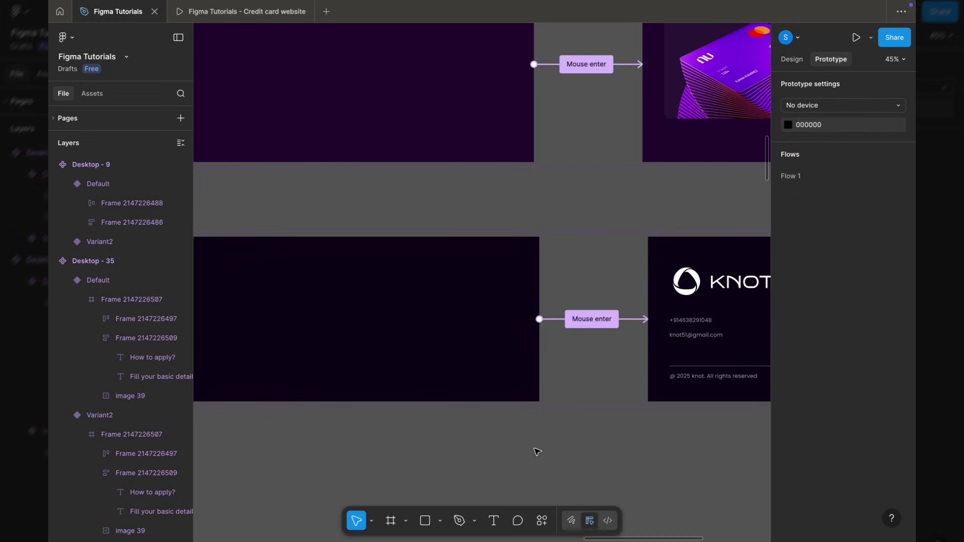
# Return to the design view of the landing page and its components, and close the old credit card website preview.
pyautogui.scroll(-3, 572, 397)
pyautogui.click(792, 60)
pyautogui.scroll(-6, 538, 442)
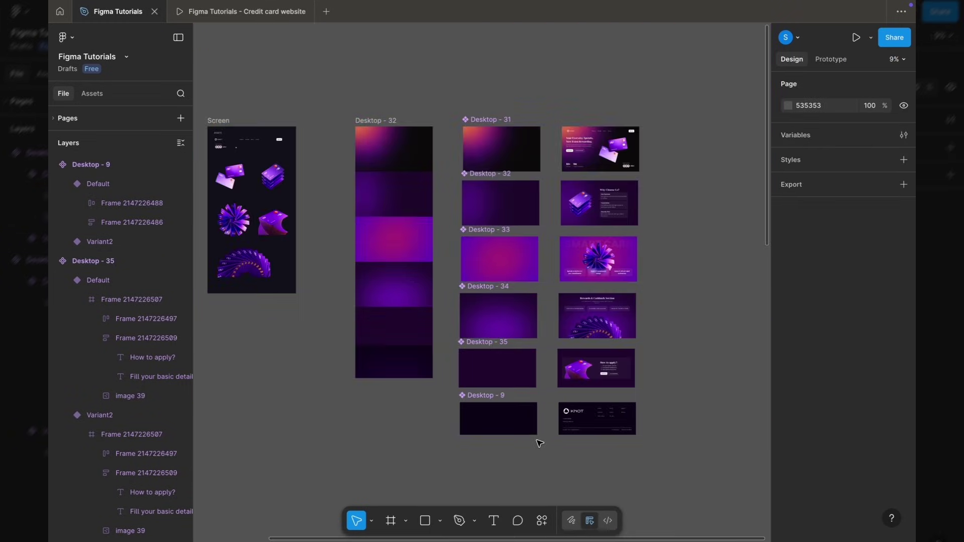
pyautogui.scroll(4, 392, 130)
pyautogui.click(303, 12)
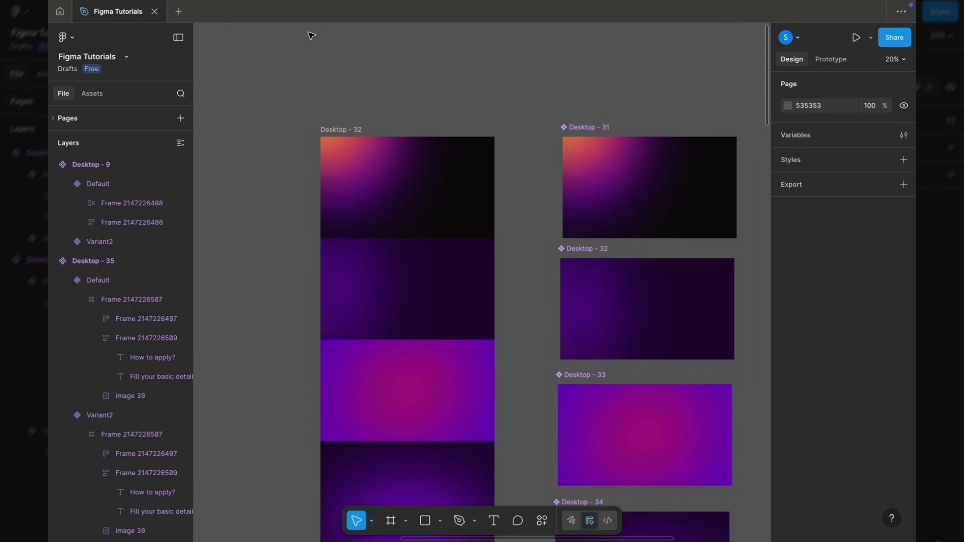
# Present Flow 1 from the Desktop - 32 landing page and scroll through its sections to check the animations.
pyautogui.click(355, 129)
pyautogui.click(831, 59)
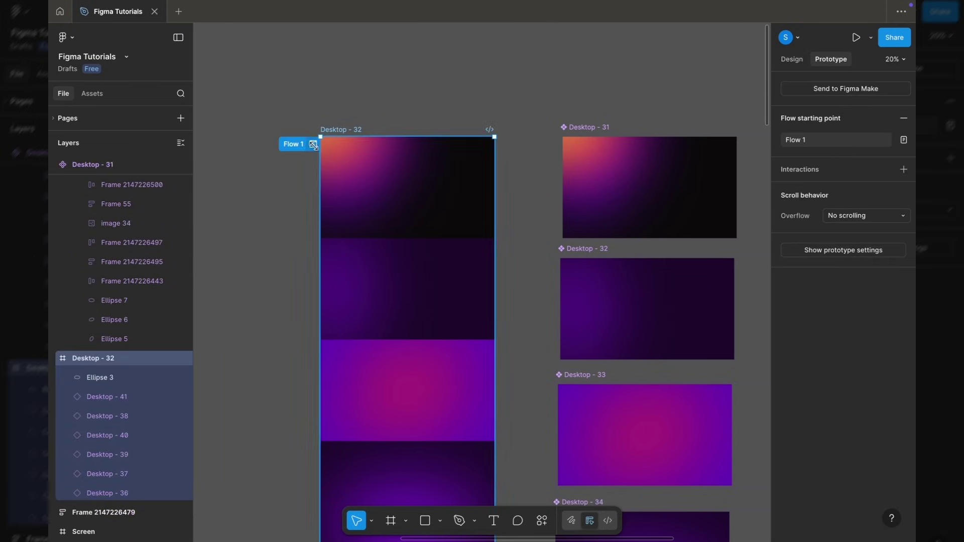
pyautogui.click(856, 37)
pyautogui.scroll(-4, 937, 164)
pyautogui.scroll(-5, 936, 165)
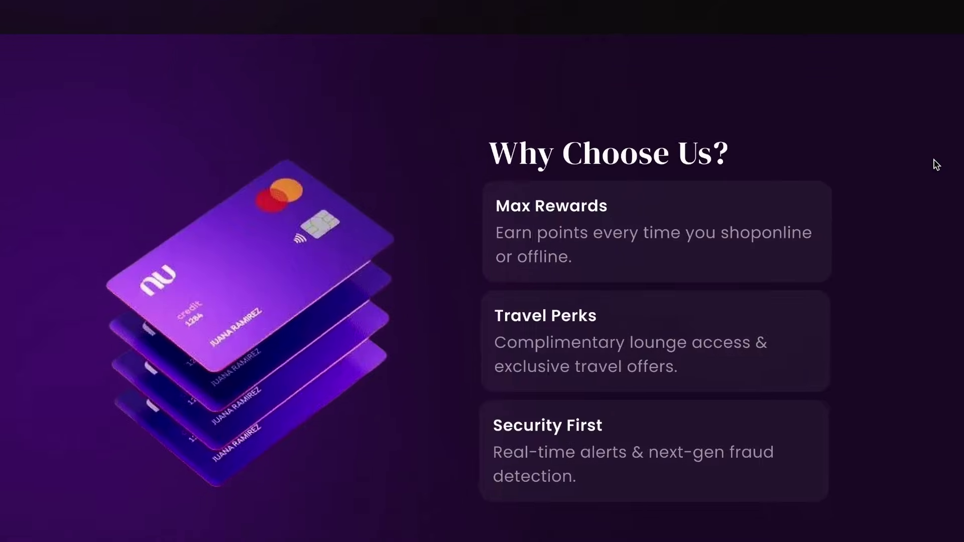